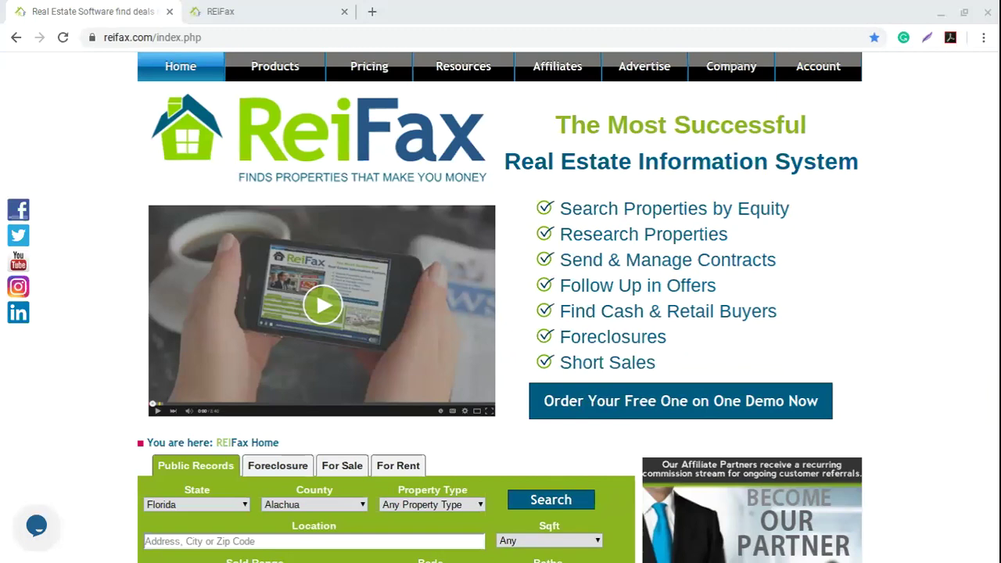
Step: Highlight the first REIFax feature bullets for emphasis, clearing each highlight afterward
drag(608, 207, 663, 272)
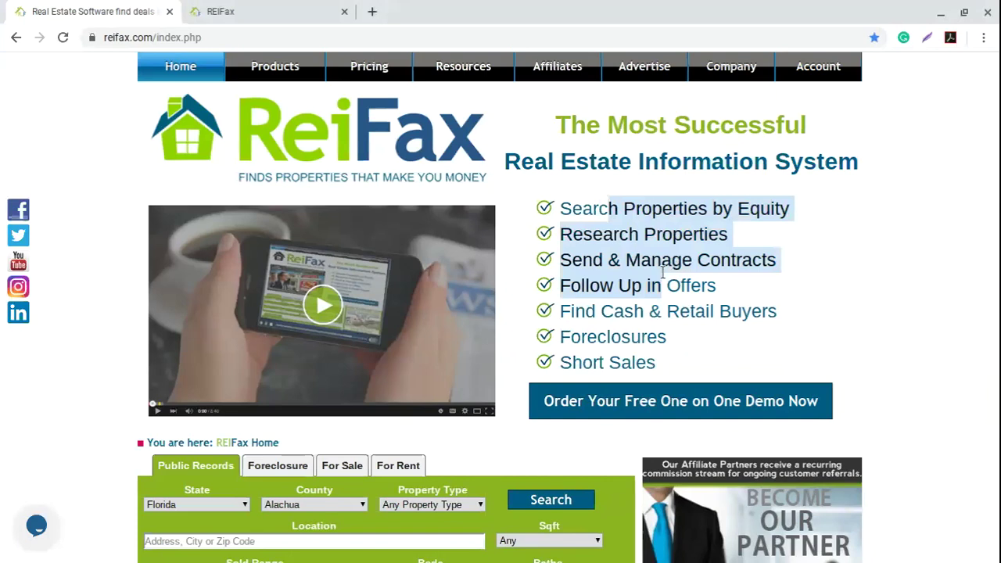
click(516, 318)
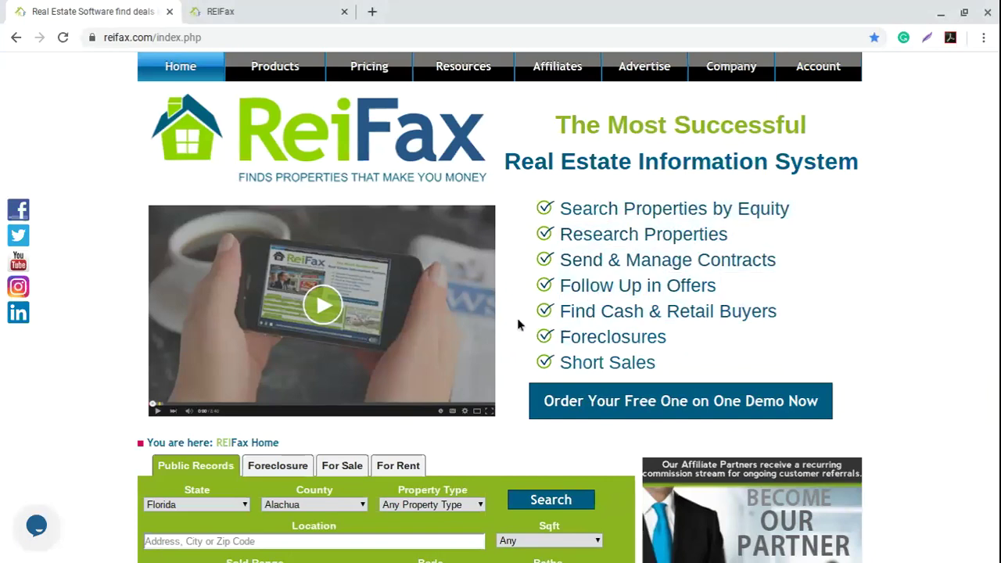
click(431, 502)
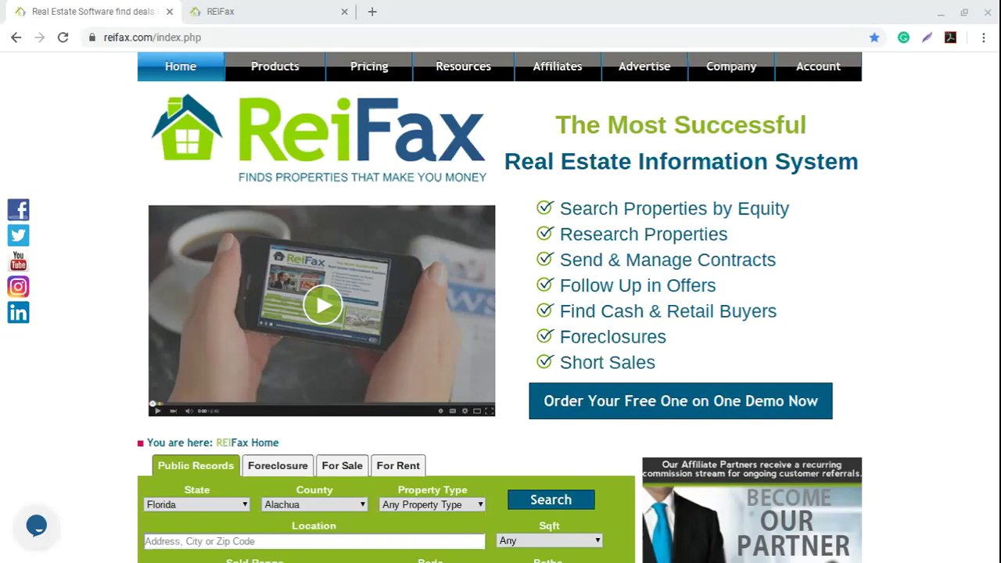
drag(579, 207, 652, 232)
click(636, 313)
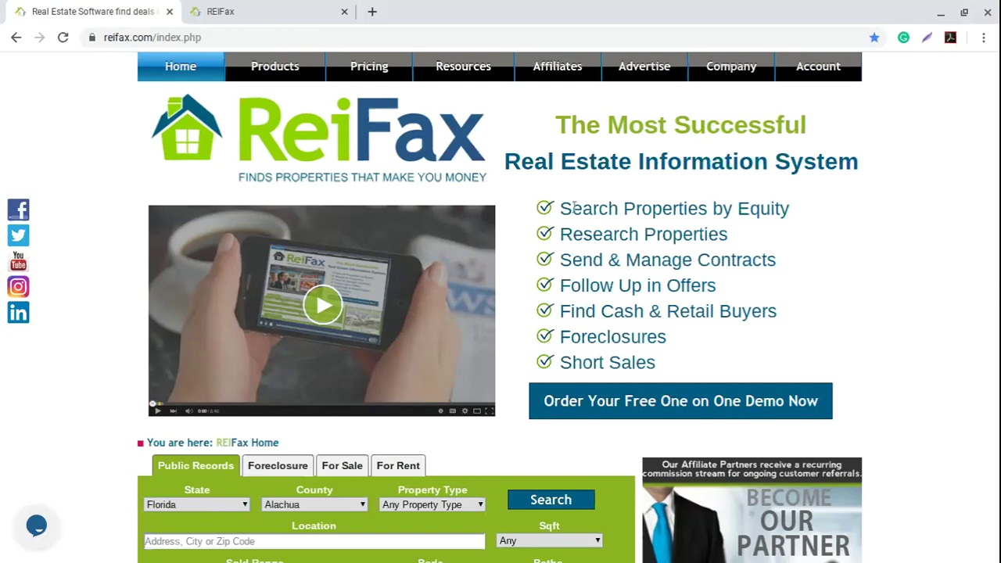
drag(561, 208, 656, 258)
click(644, 315)
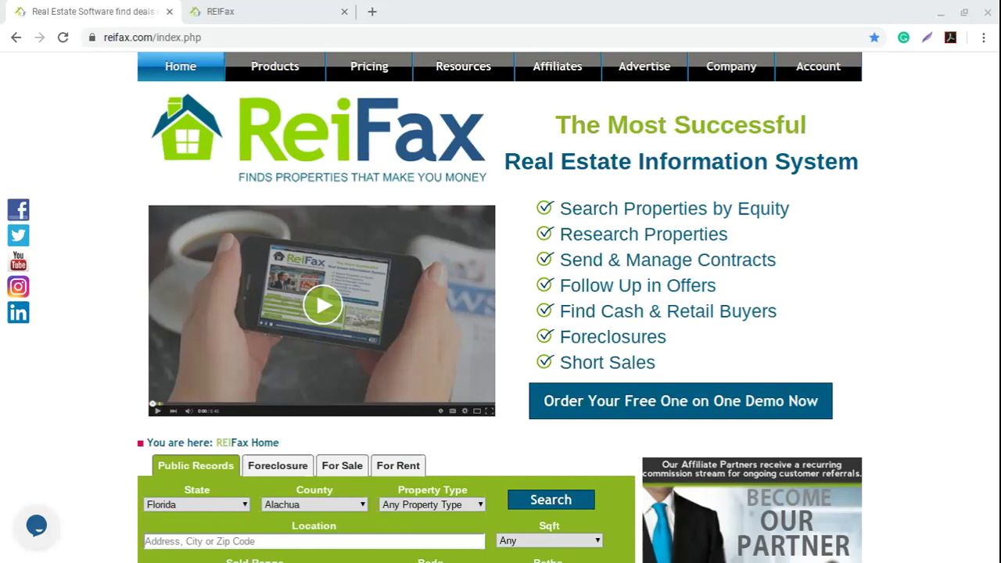
click(691, 281)
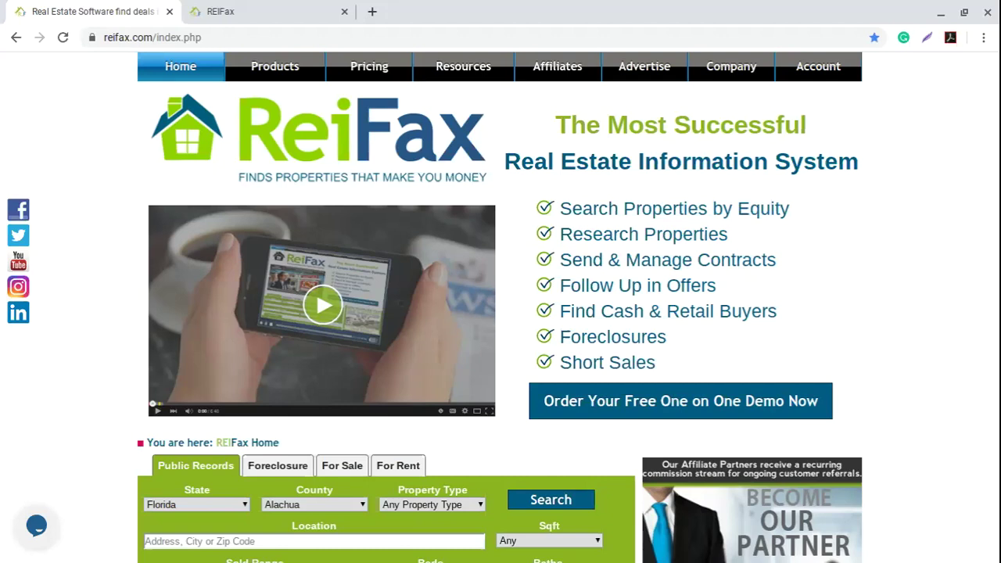
Step: Highlight the Research Properties, first feature, and Follow Up and Find Cash bullets in turn
drag(728, 234, 559, 233)
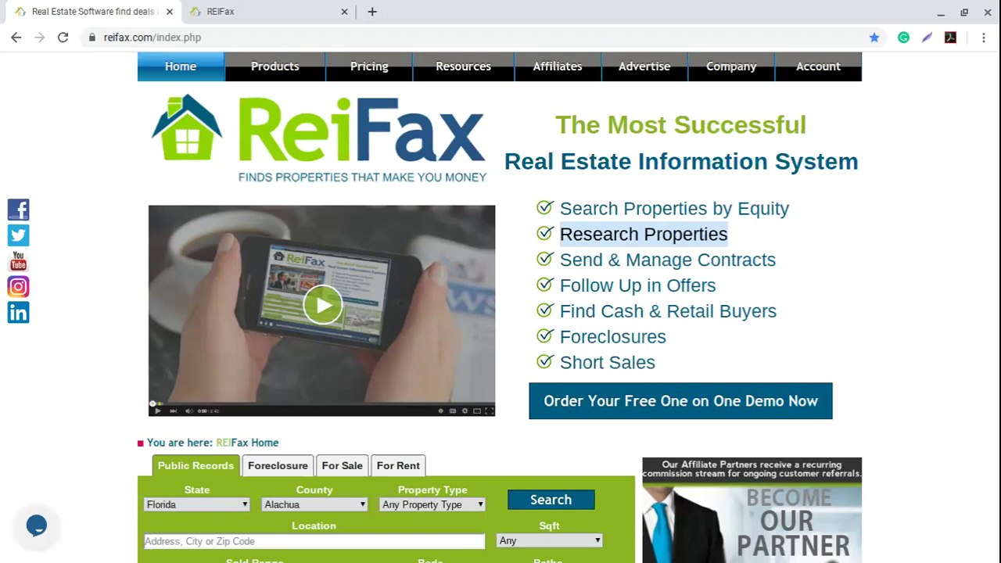
click(664, 300)
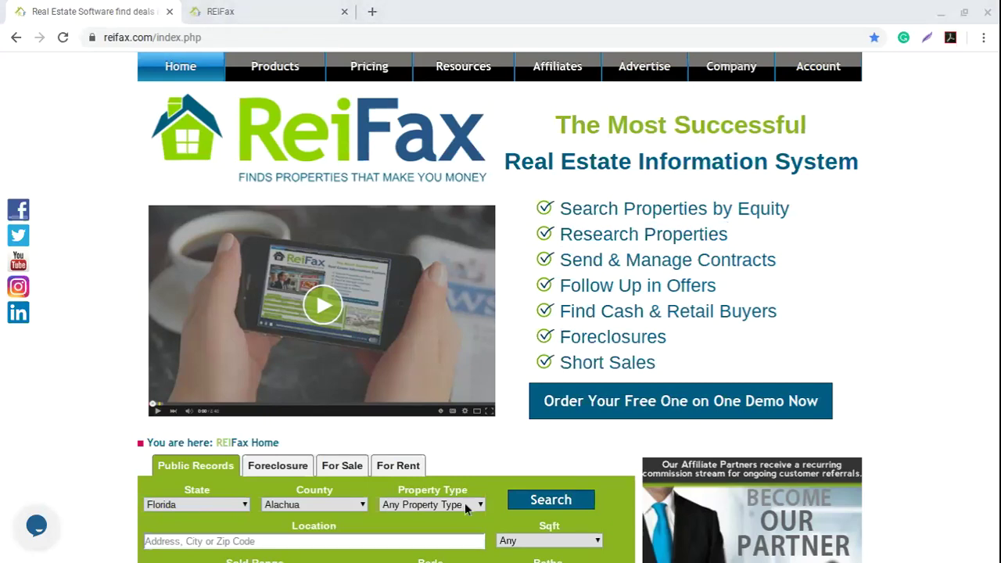
drag(560, 208, 662, 234)
click(652, 302)
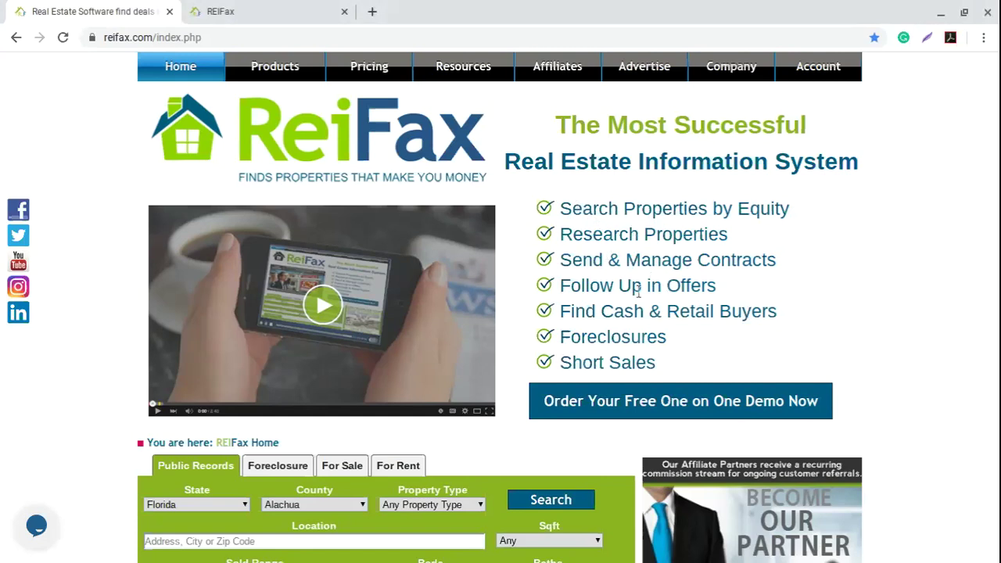
drag(582, 285, 625, 338)
click(652, 227)
Step: After highlighting Research Properties again, open the logged-in account's Broward County, Florida property Search
drag(727, 235, 558, 236)
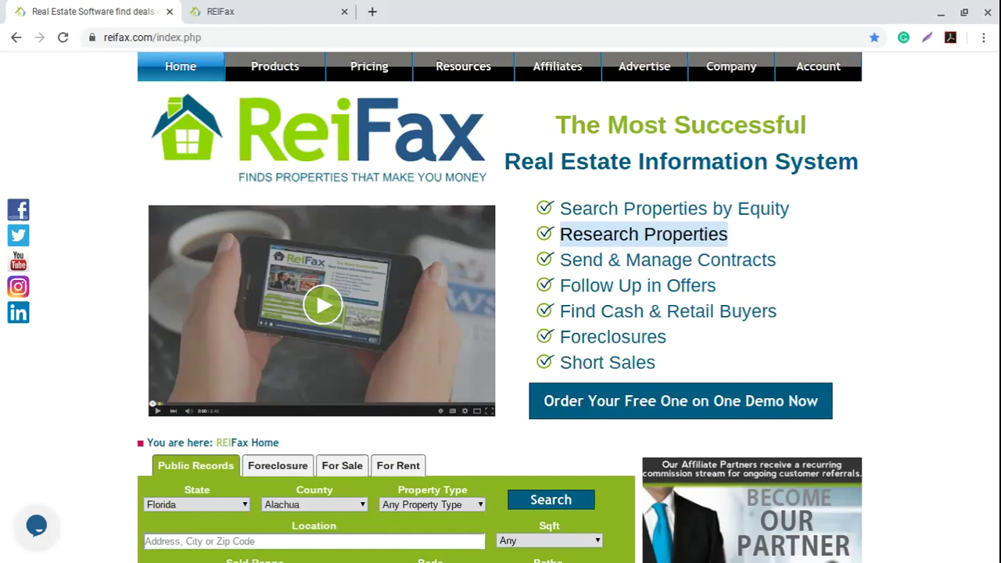
click(729, 286)
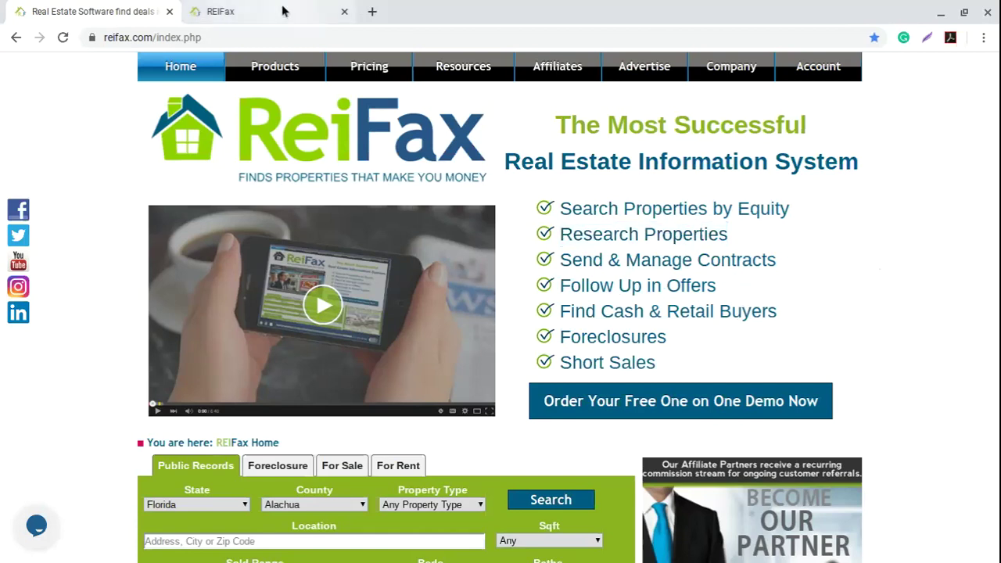
click(255, 11)
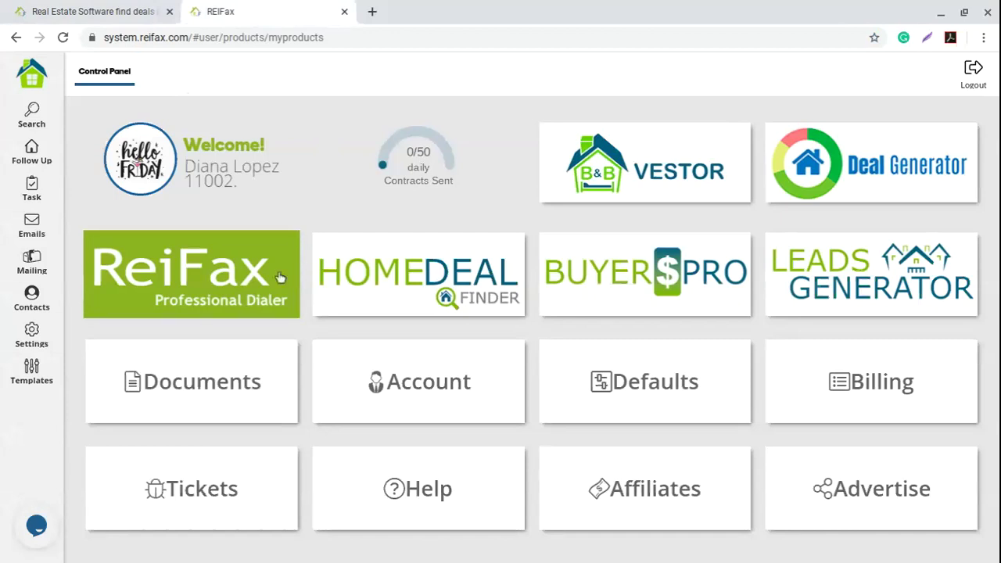
click(201, 285)
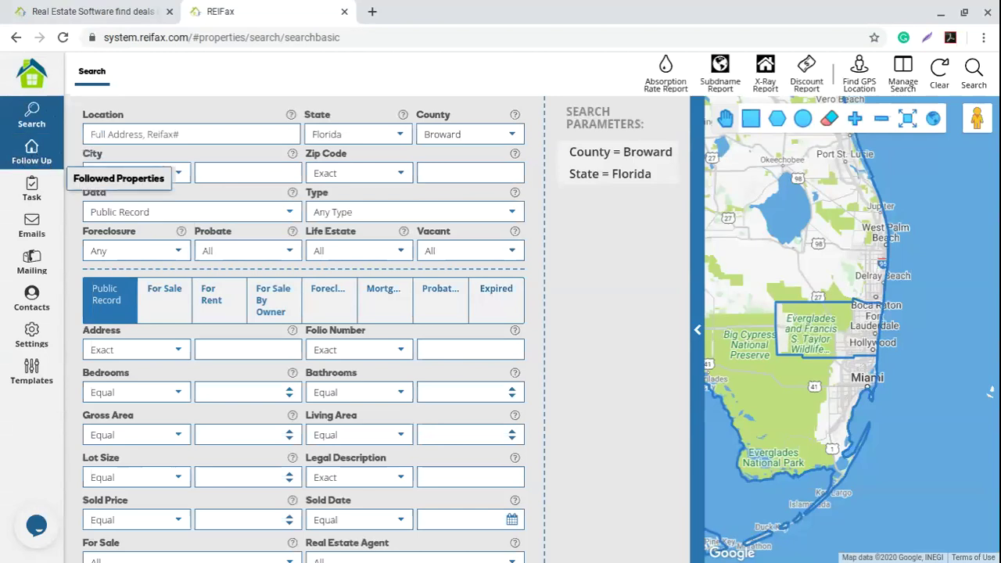
click(31, 153)
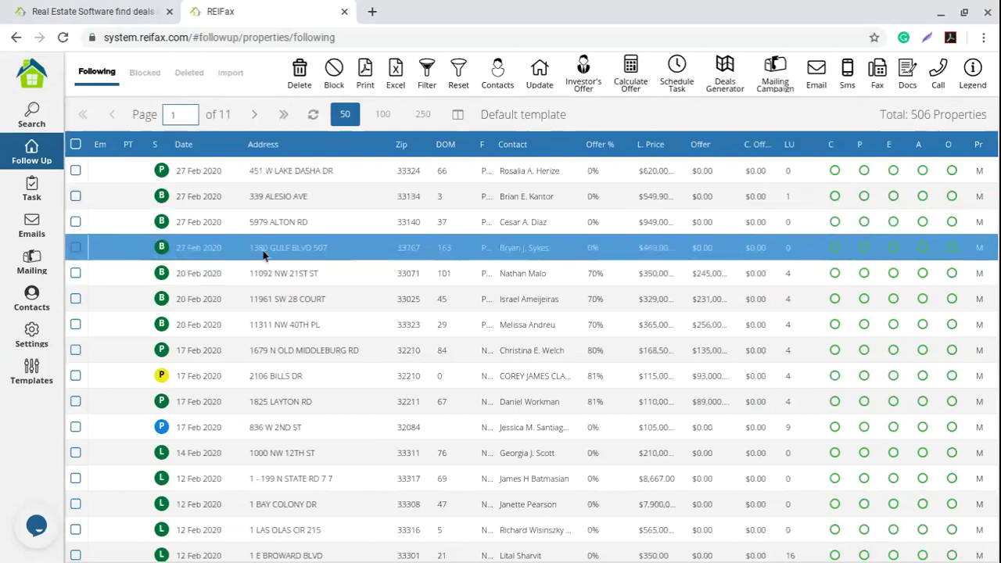
right_click(332, 254)
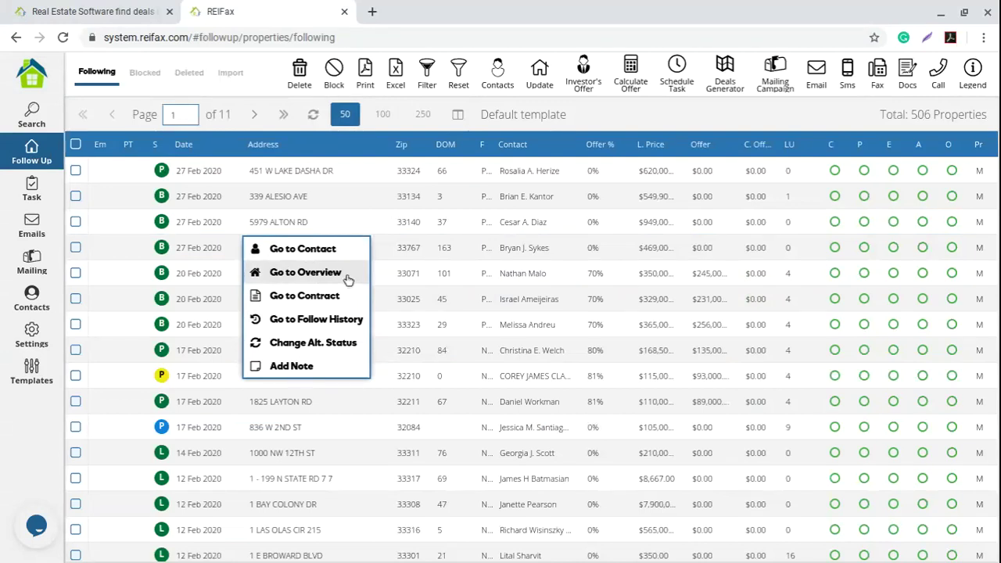
click(348, 279)
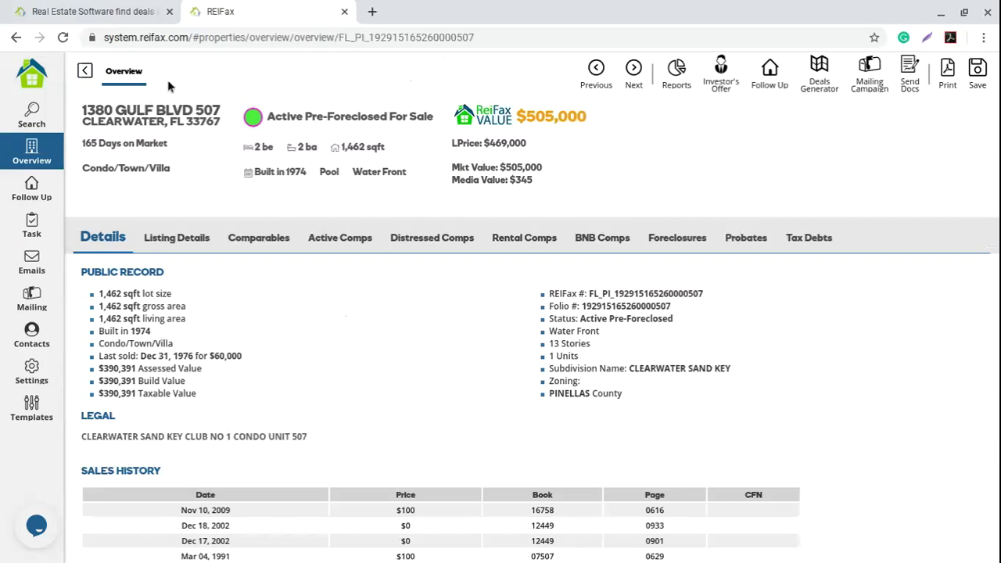
triple_click(220, 126)
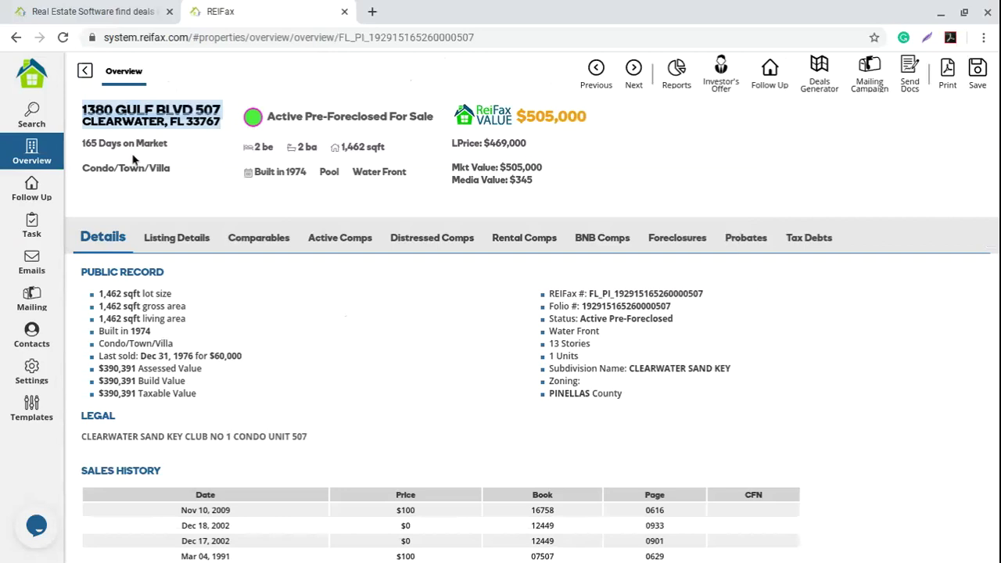
drag(81, 143, 199, 143)
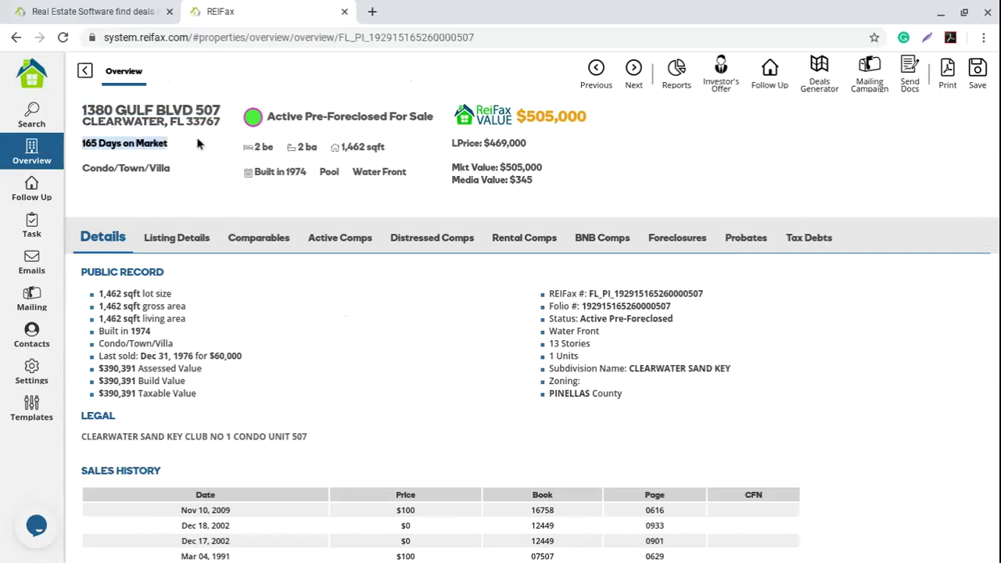
drag(390, 116, 421, 119)
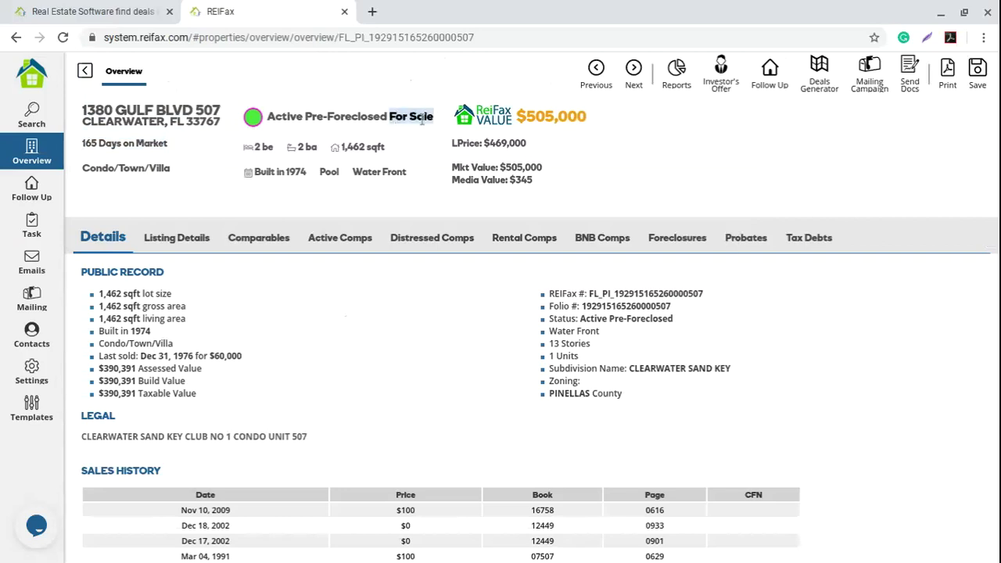
click(280, 119)
double_click(280, 118)
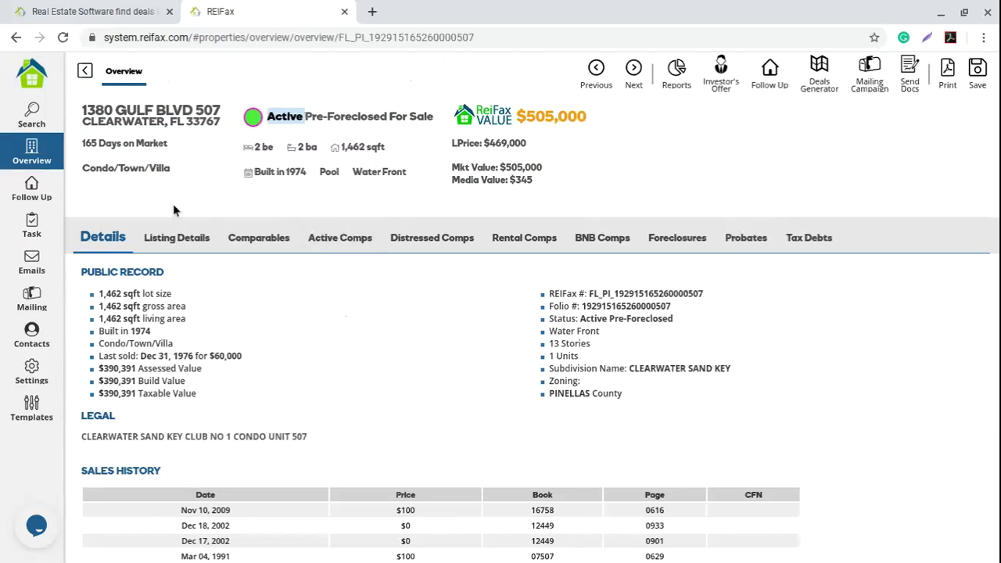
click(342, 206)
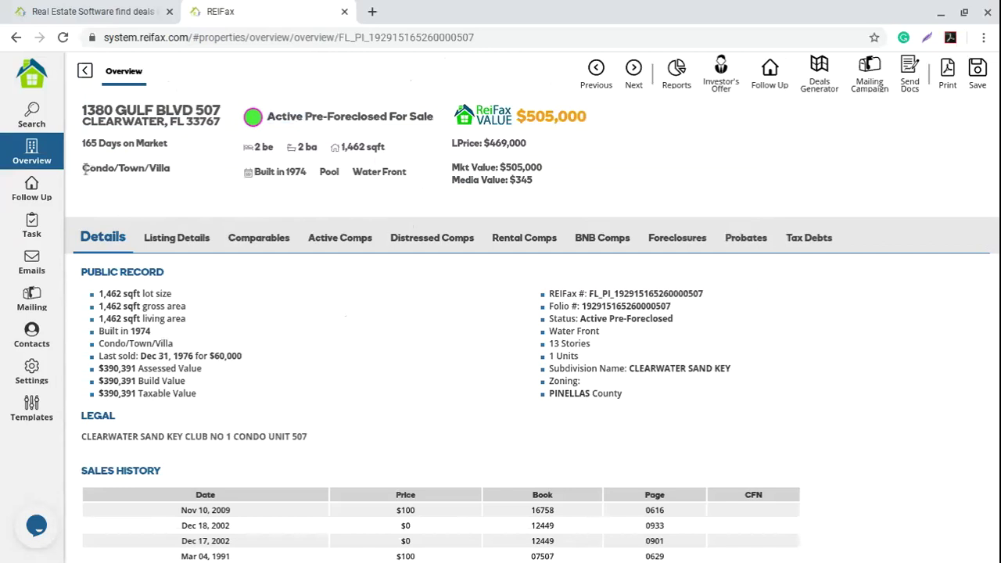
drag(84, 168, 186, 169)
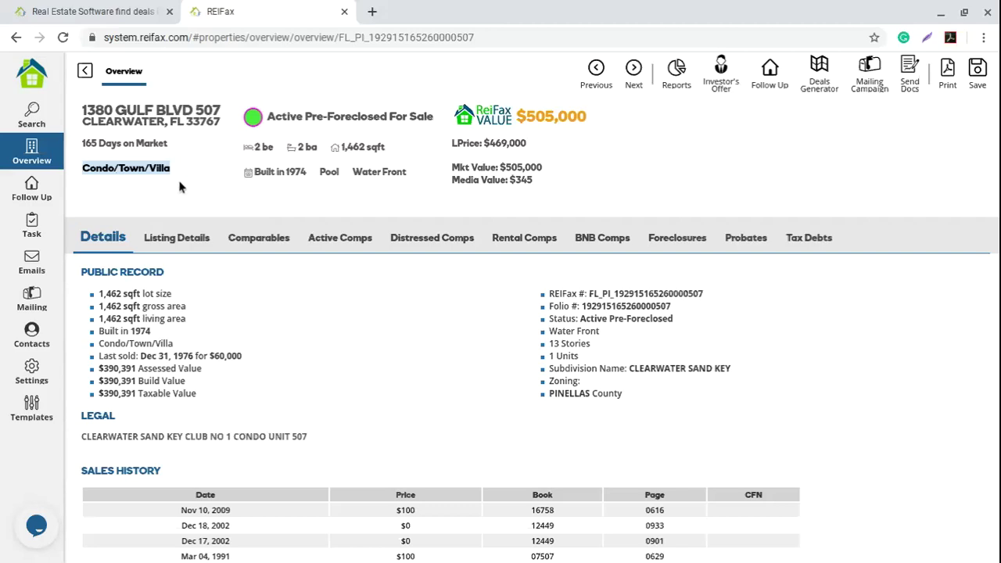
drag(254, 147, 317, 148)
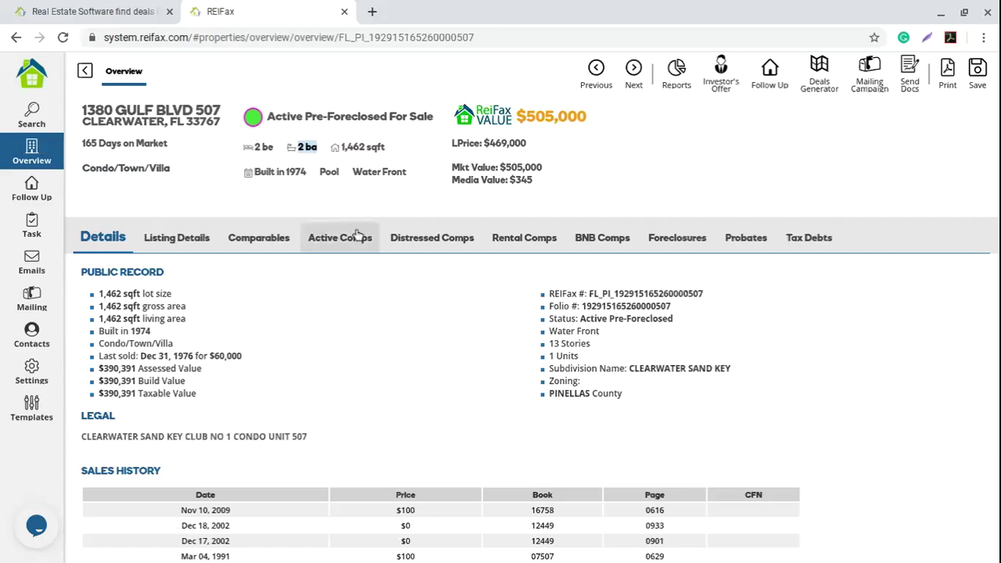
drag(341, 147, 383, 148)
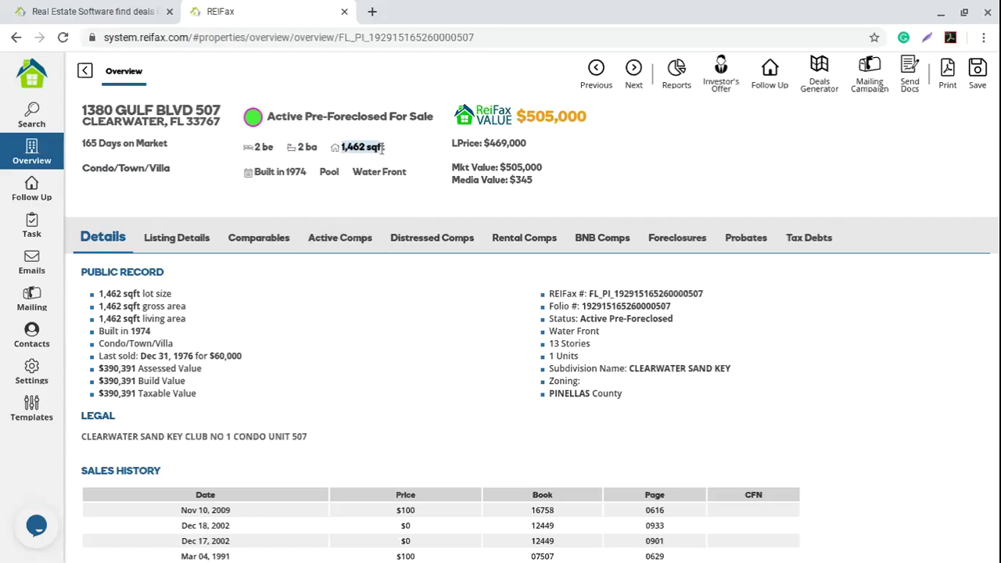
click(285, 199)
drag(252, 171, 418, 180)
click(322, 197)
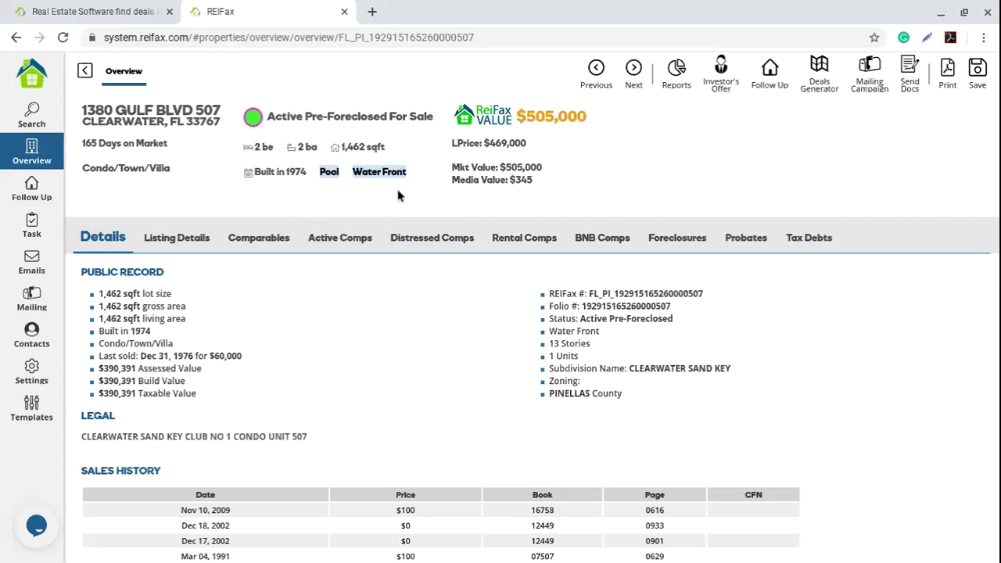
click(358, 200)
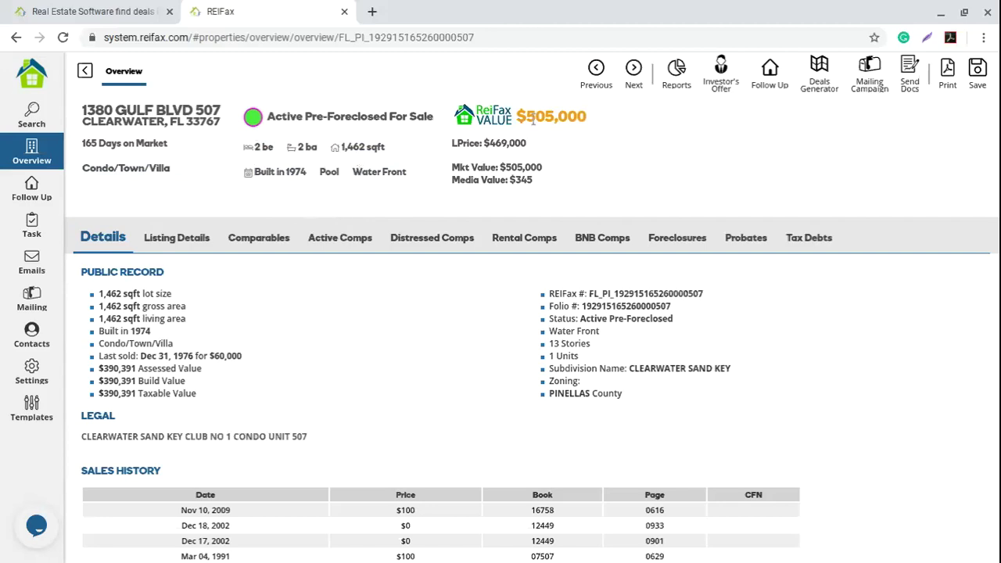
drag(528, 117, 590, 119)
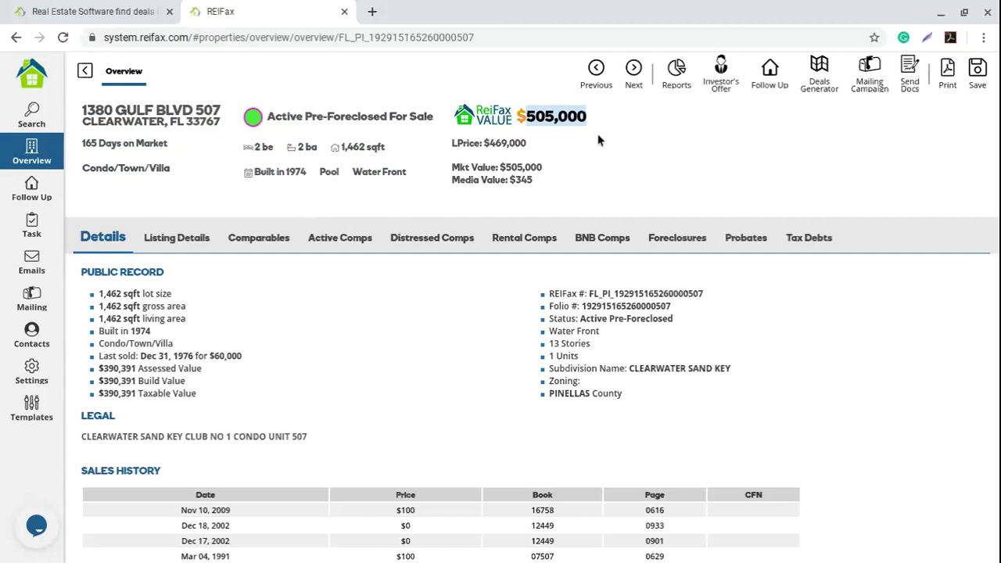
click(543, 169)
drag(456, 165, 542, 162)
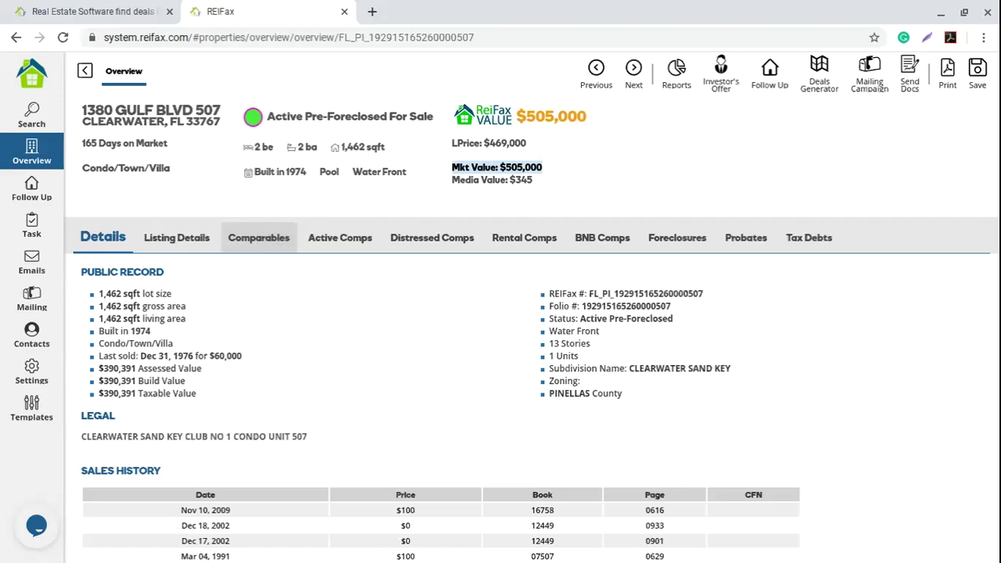
click(543, 192)
drag(451, 180, 530, 182)
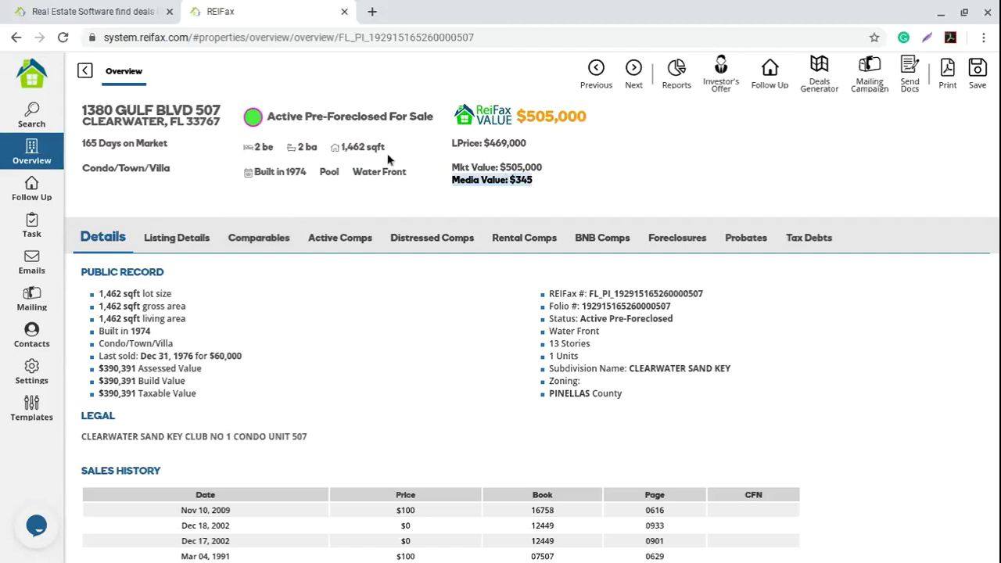
click(499, 203)
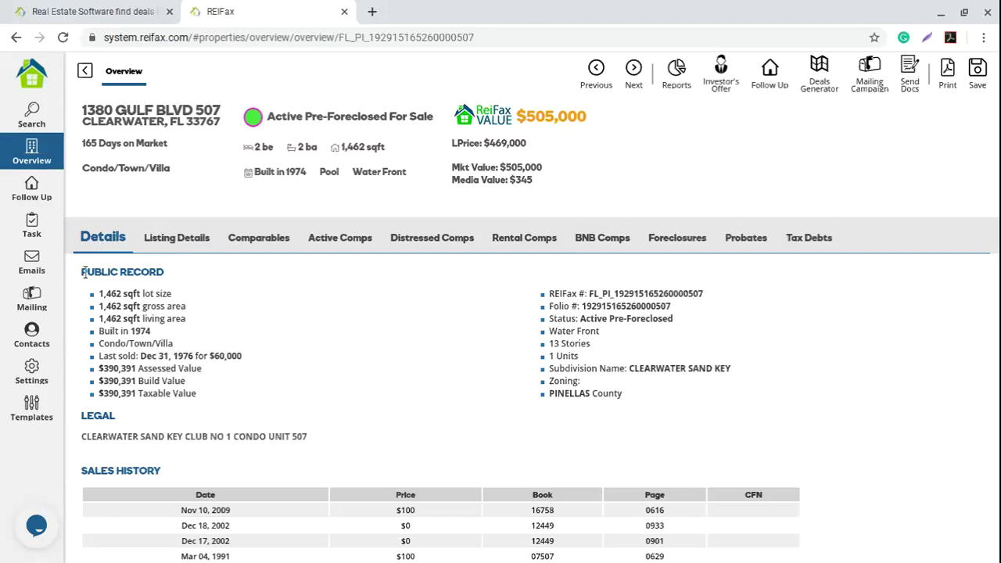
drag(81, 274, 179, 274)
click(283, 318)
drag(100, 292, 247, 359)
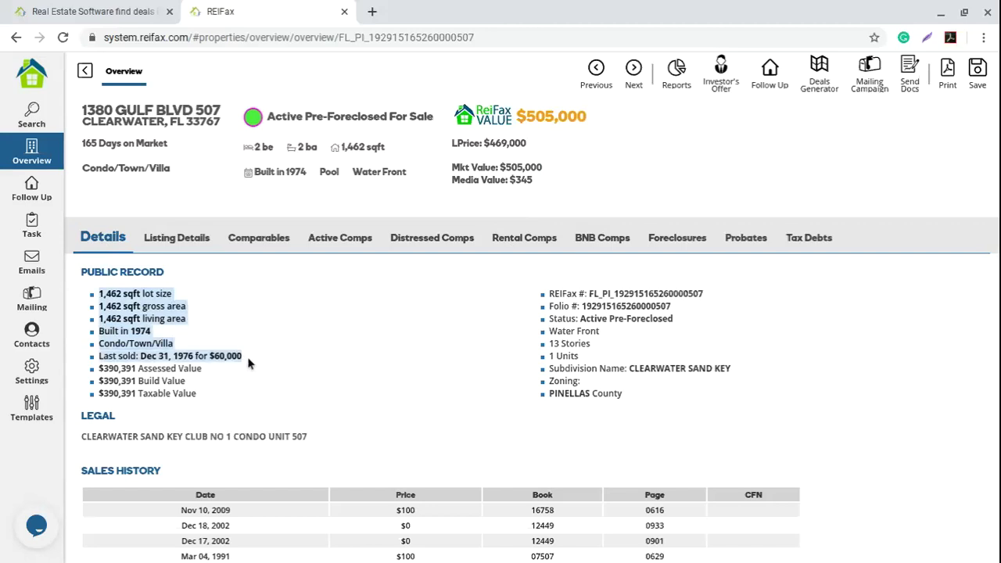
drag(247, 359, 239, 373)
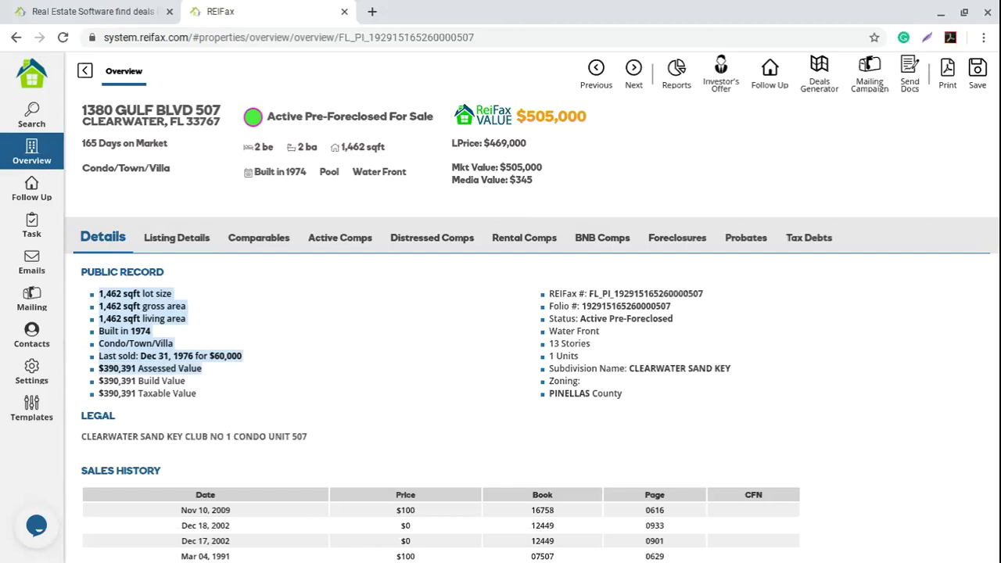
drag(224, 374, 221, 399)
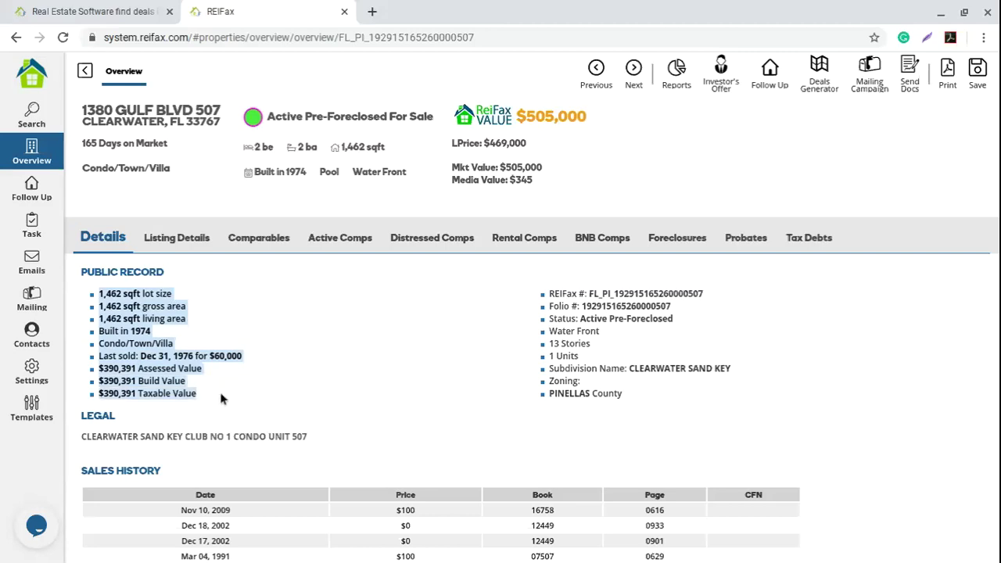
click(414, 383)
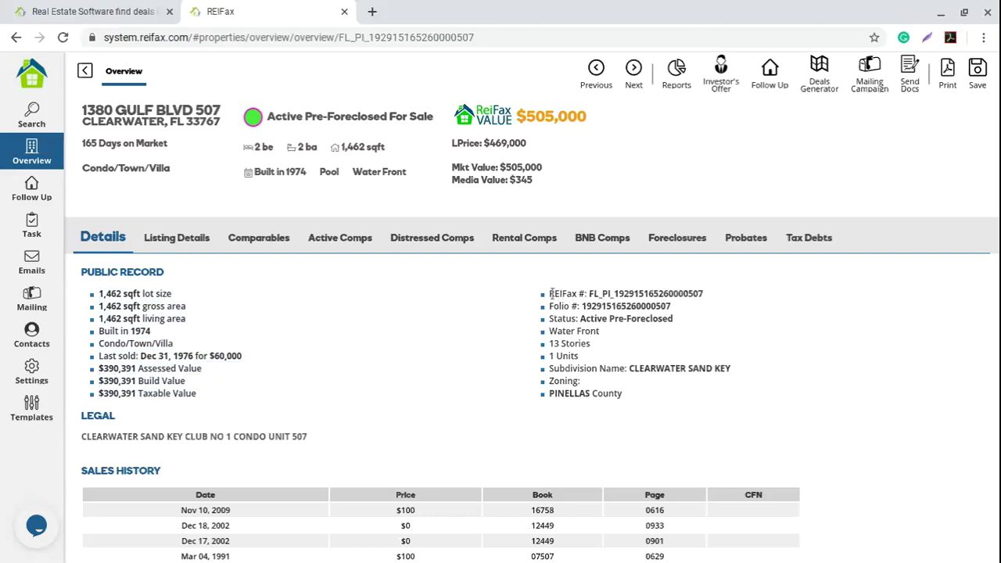
drag(551, 293, 724, 302)
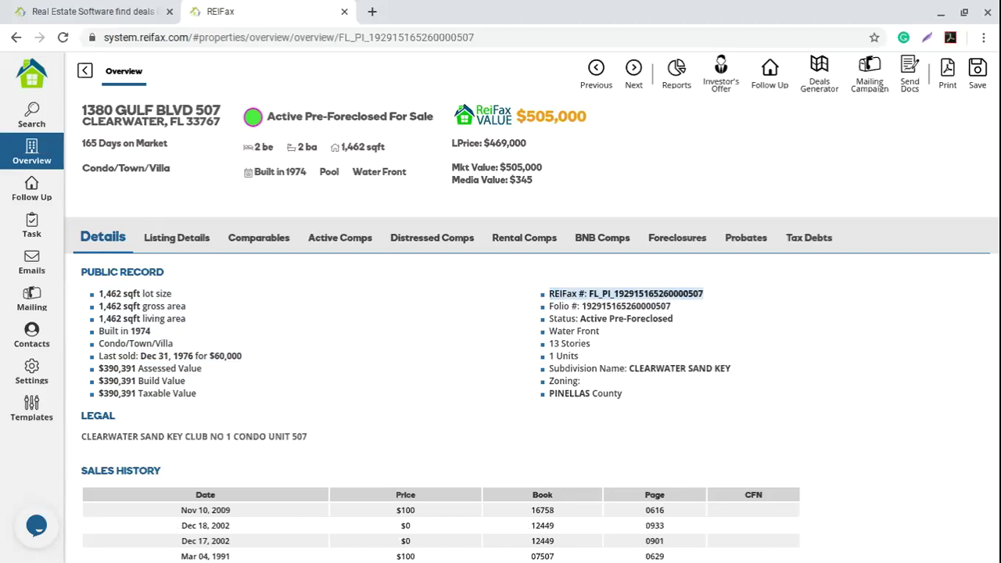
drag(724, 302, 704, 308)
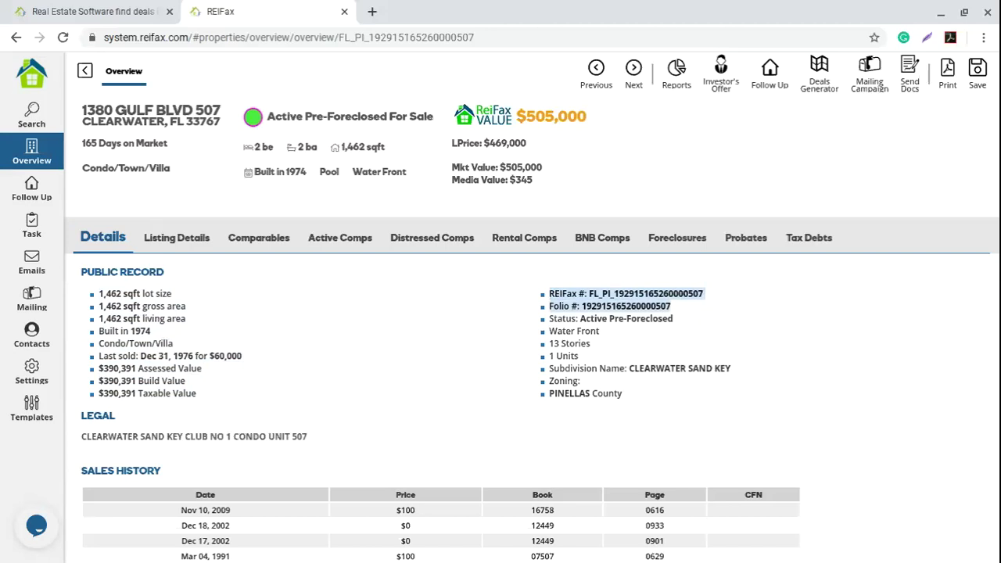
drag(704, 308, 704, 324)
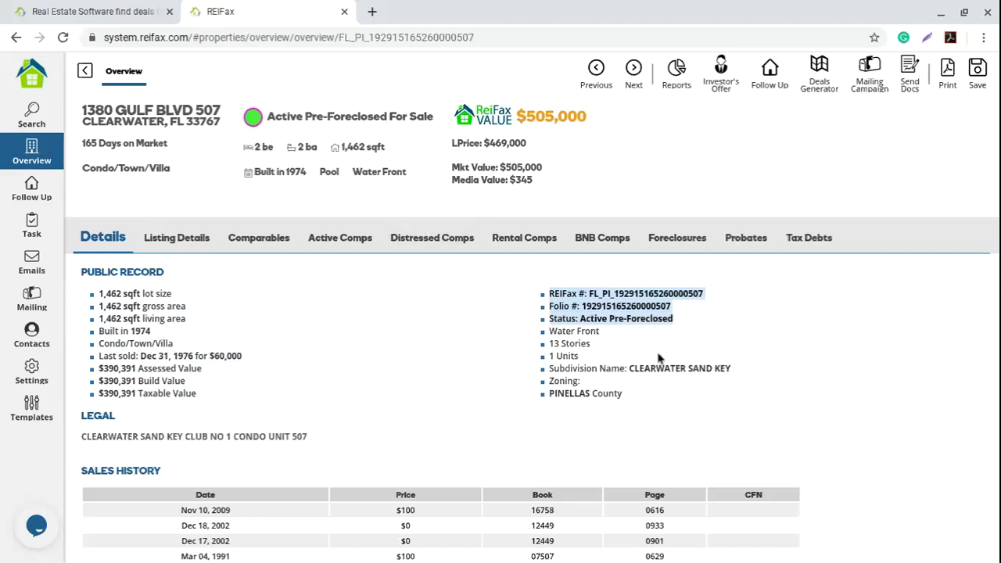
drag(560, 344, 622, 345)
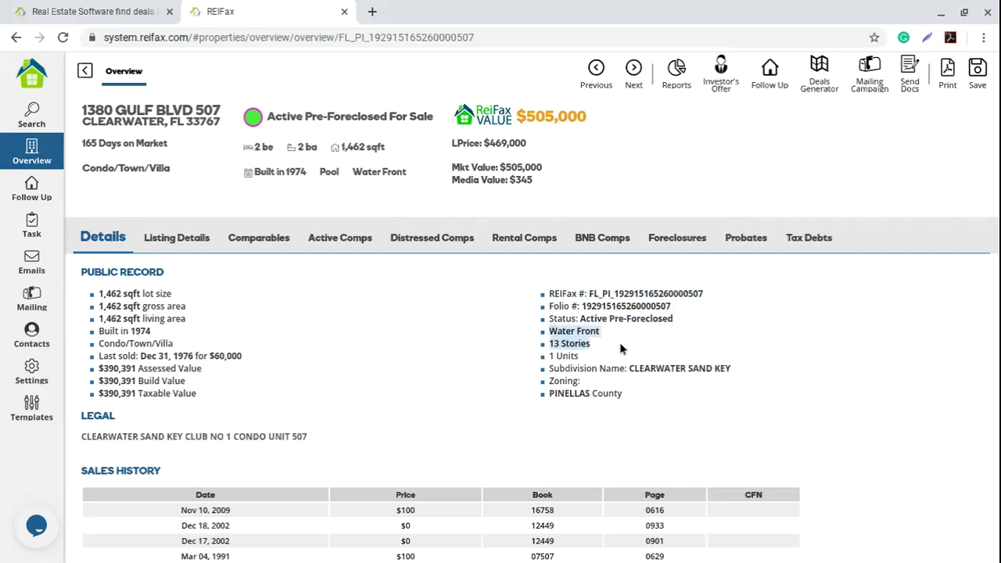
drag(622, 349, 716, 366)
click(201, 110)
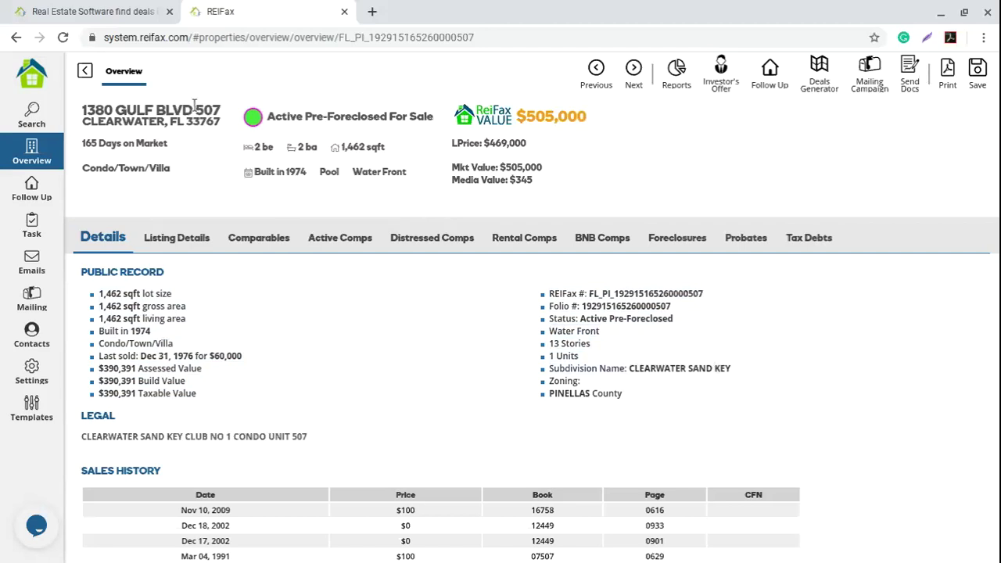
triple_click(220, 109)
click(219, 110)
drag(201, 100, 221, 110)
click(450, 309)
drag(551, 368, 779, 372)
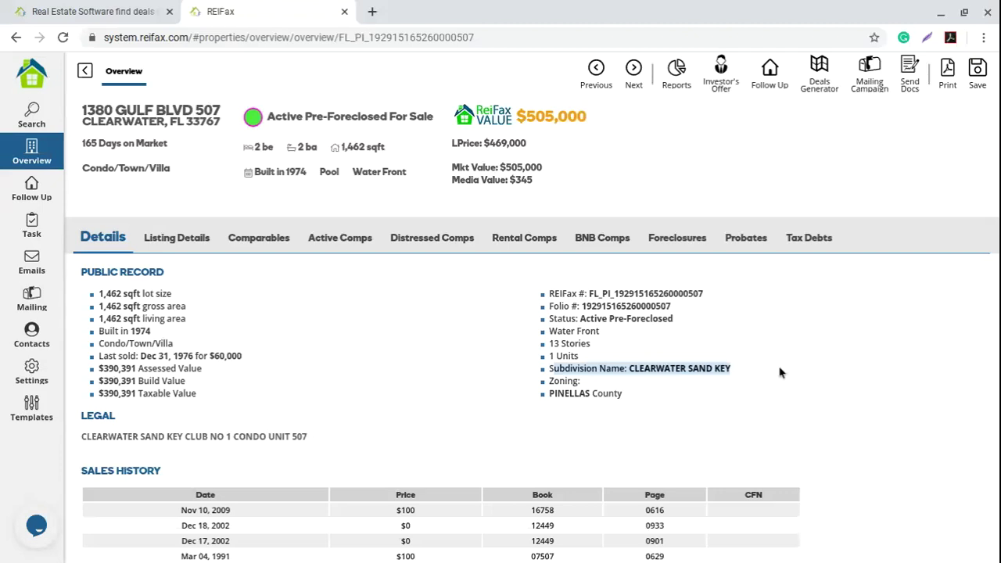
drag(779, 373, 770, 380)
click(598, 391)
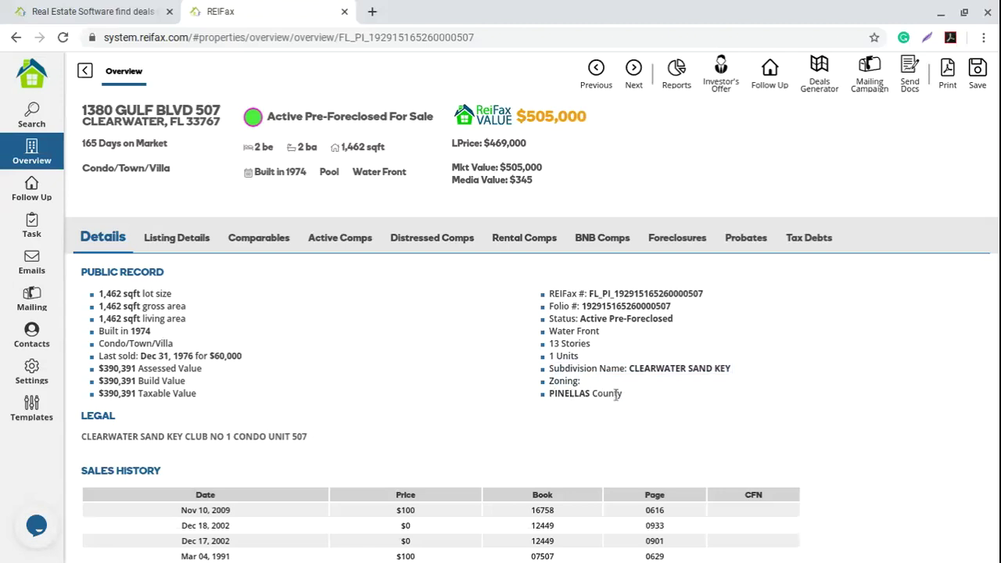
drag(632, 401, 547, 393)
click(383, 396)
Step: Highlight the Legal description and Sales History rows, including the Dec 17, 2002 and Mar 04, 1991 sales
scroll(260, 344, down, 2)
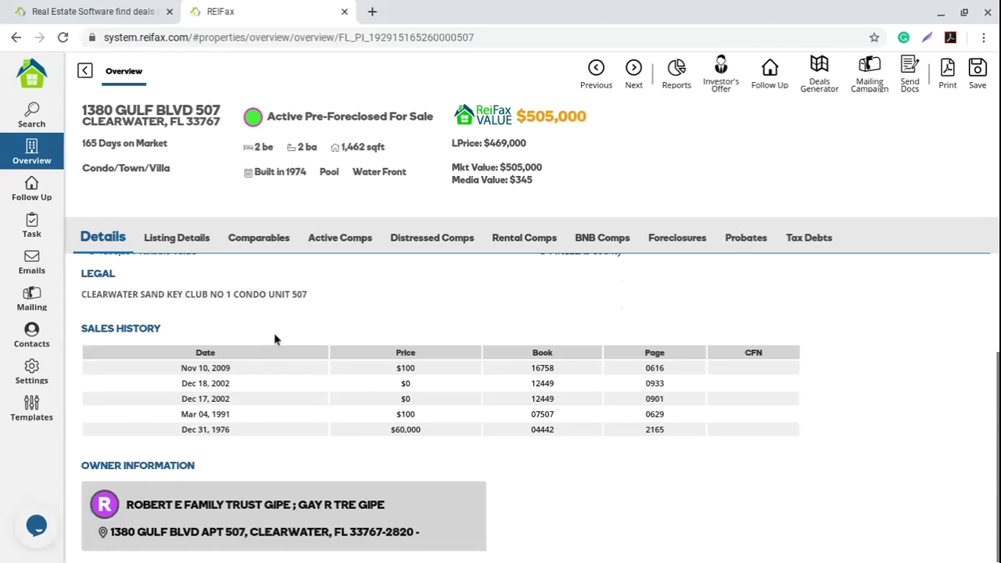
drag(79, 274, 397, 293)
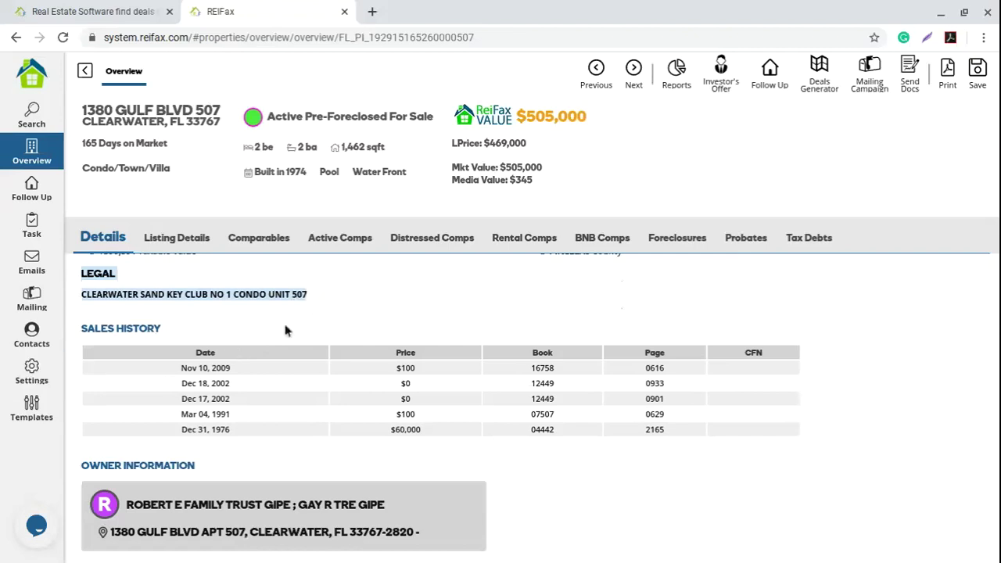
click(104, 328)
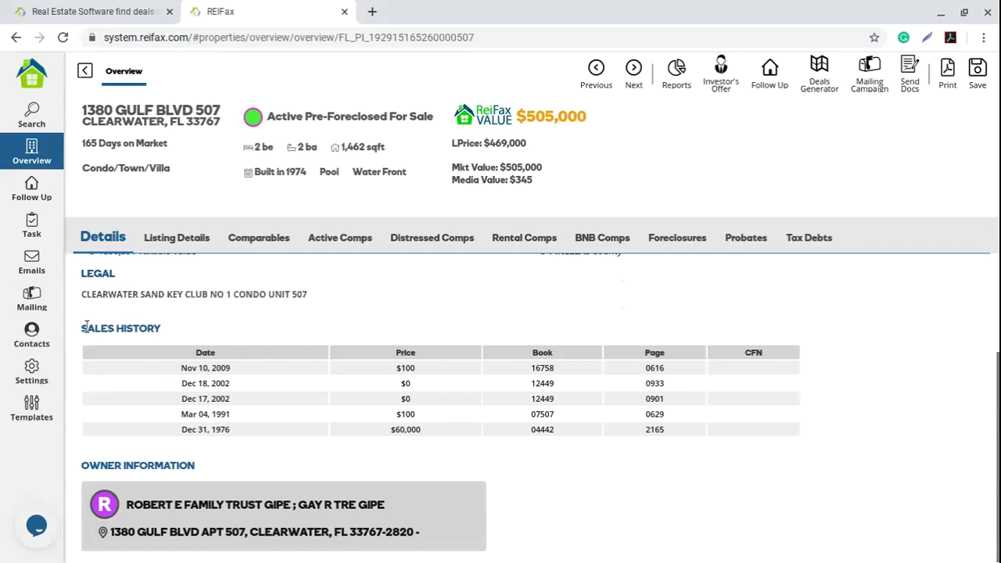
drag(87, 329, 211, 334)
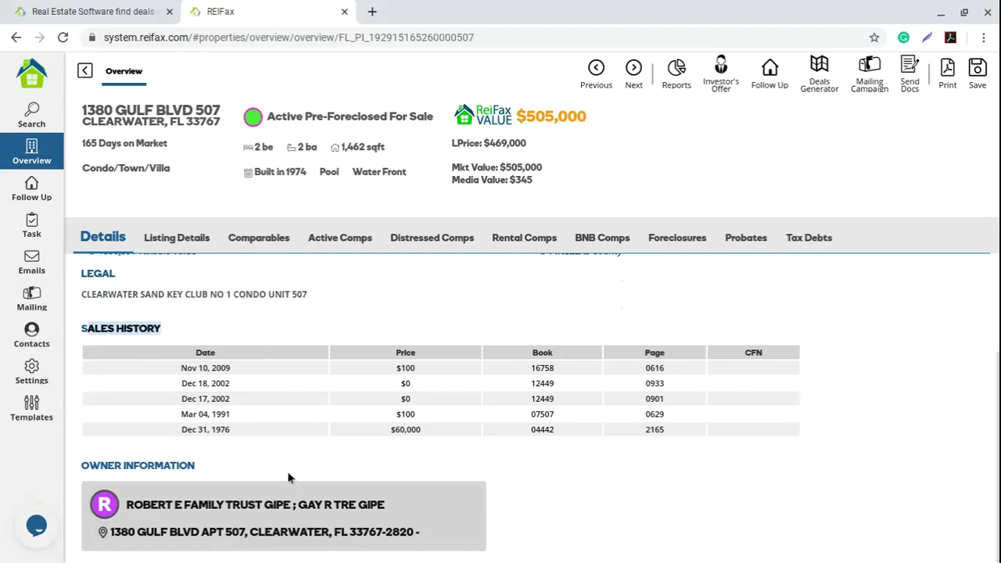
drag(184, 369, 678, 457)
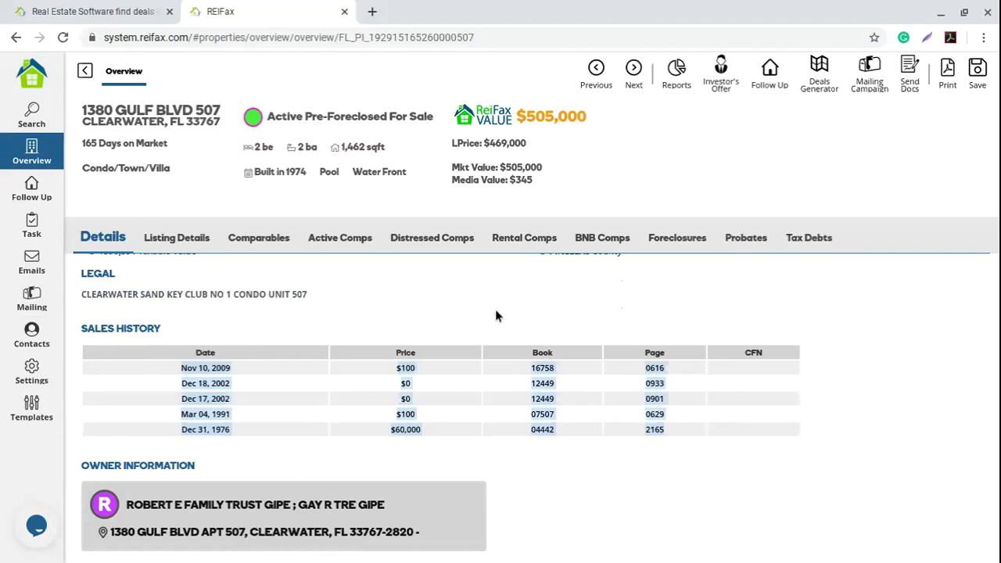
click(471, 323)
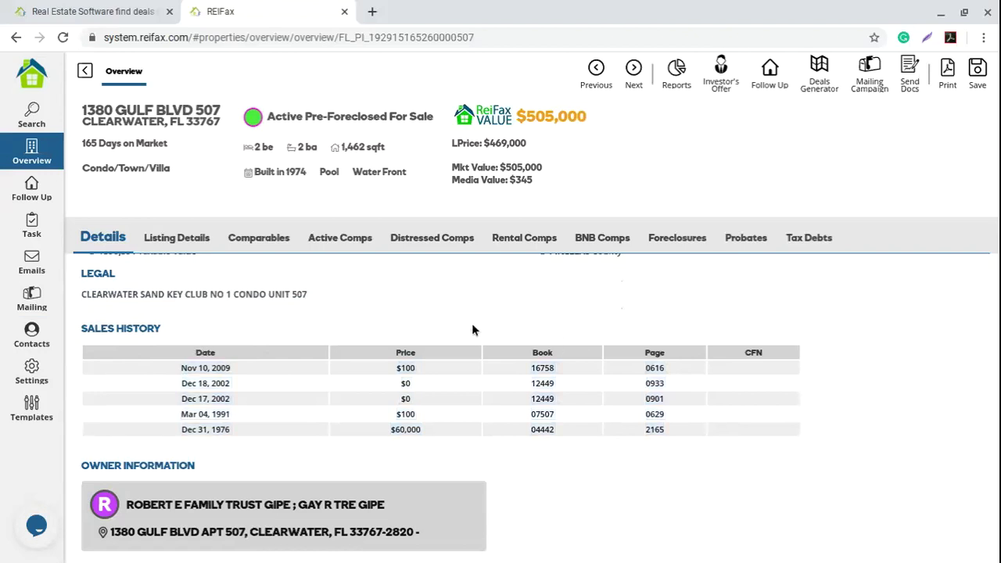
drag(416, 414, 403, 383)
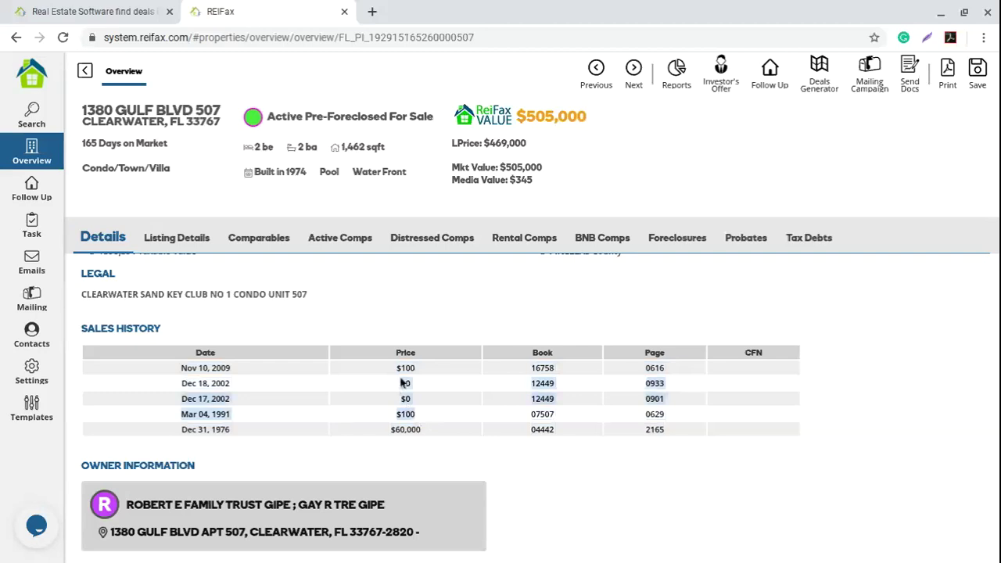
click(417, 391)
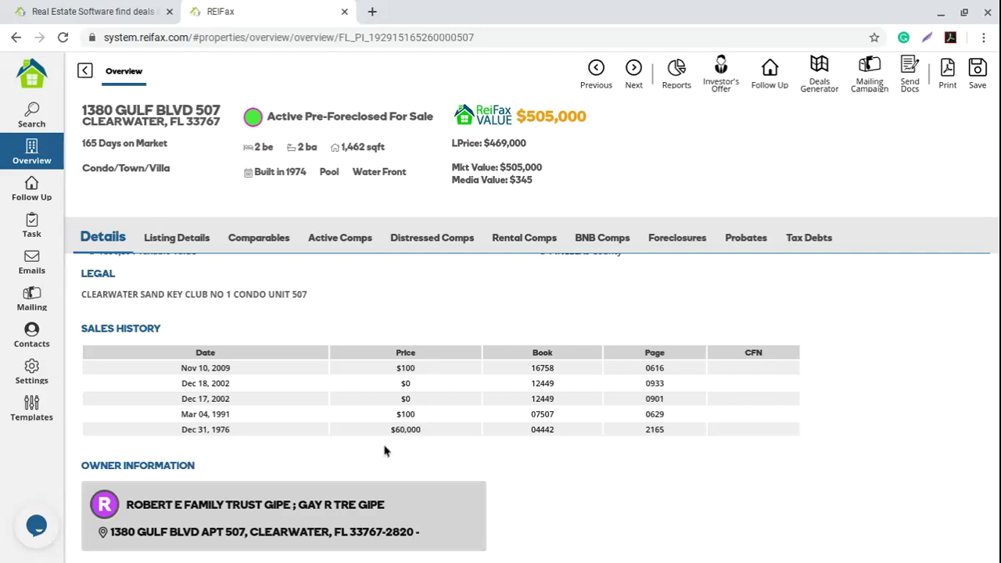
Step: Highlight the Owner Information heading, then scroll up to the Public Record values
drag(81, 466, 211, 467)
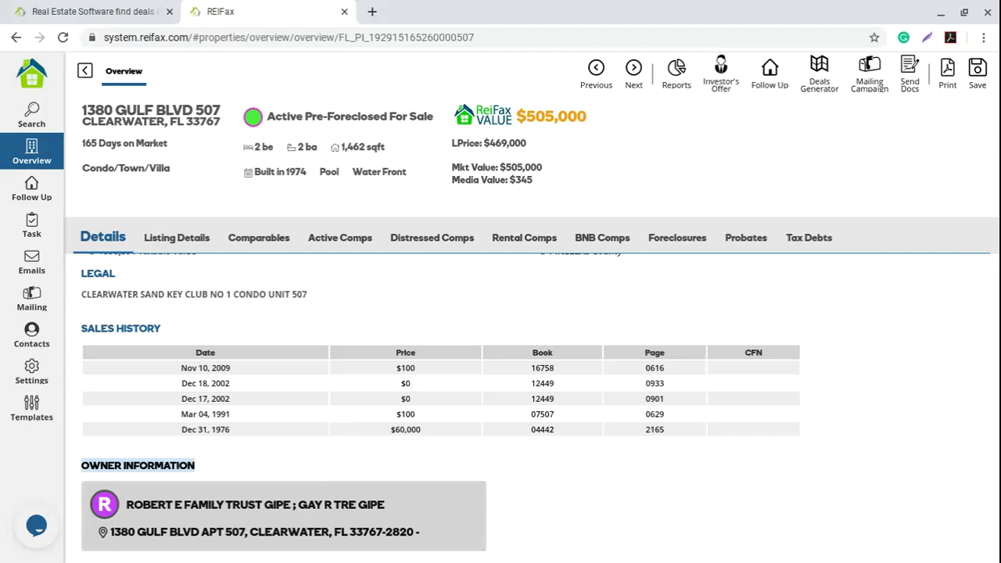
click(271, 467)
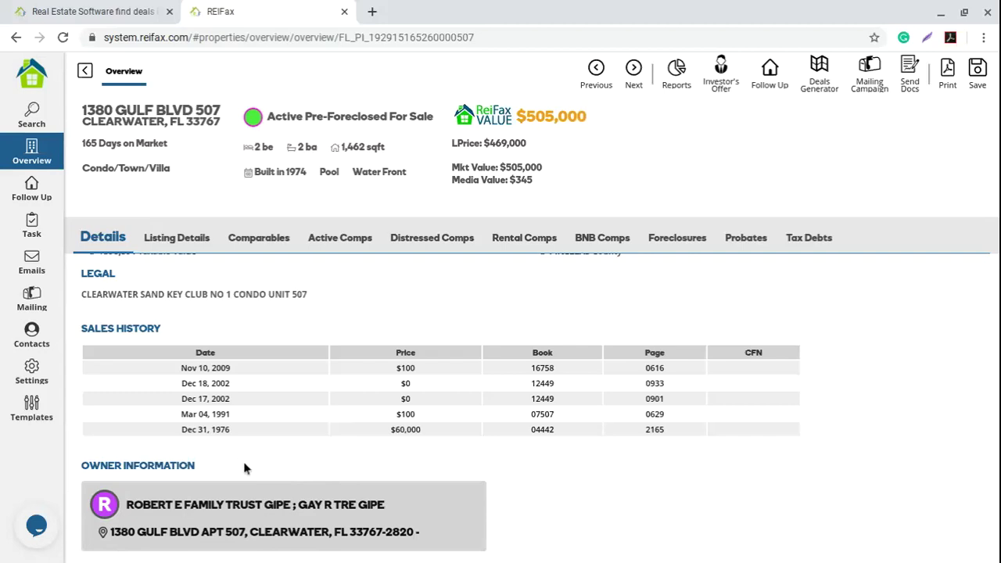
scroll(243, 463, up, 3)
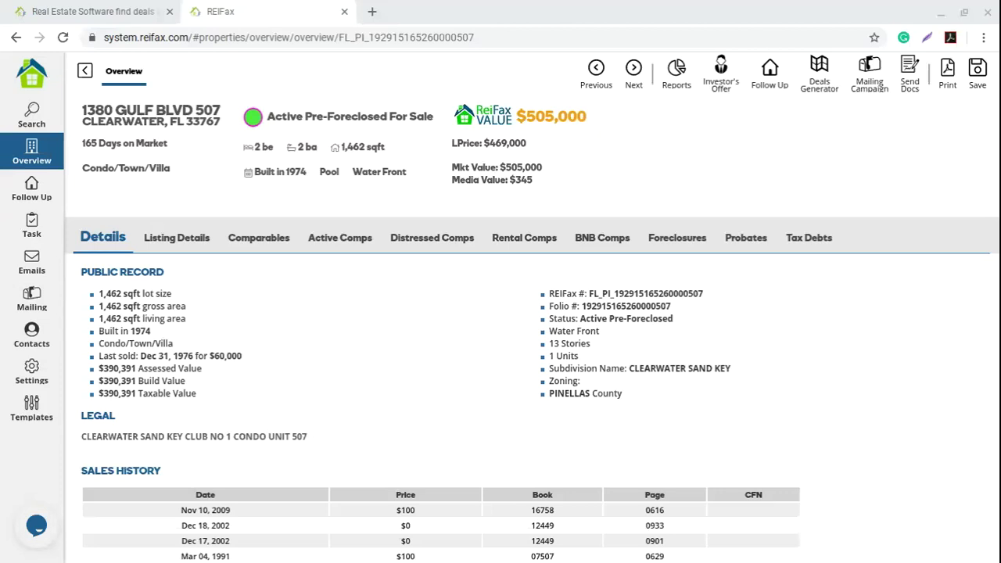
click(318, 326)
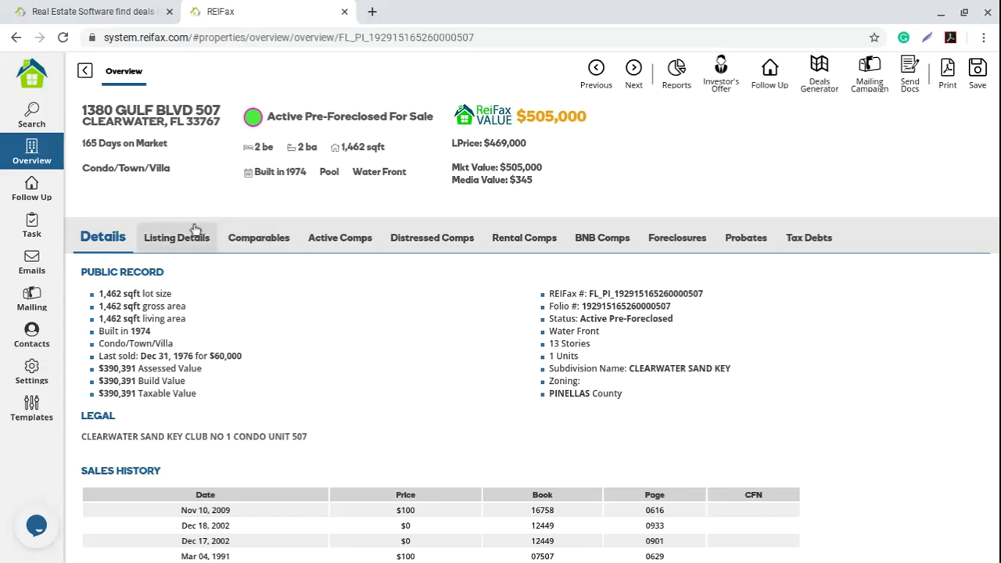
drag(82, 110, 545, 187)
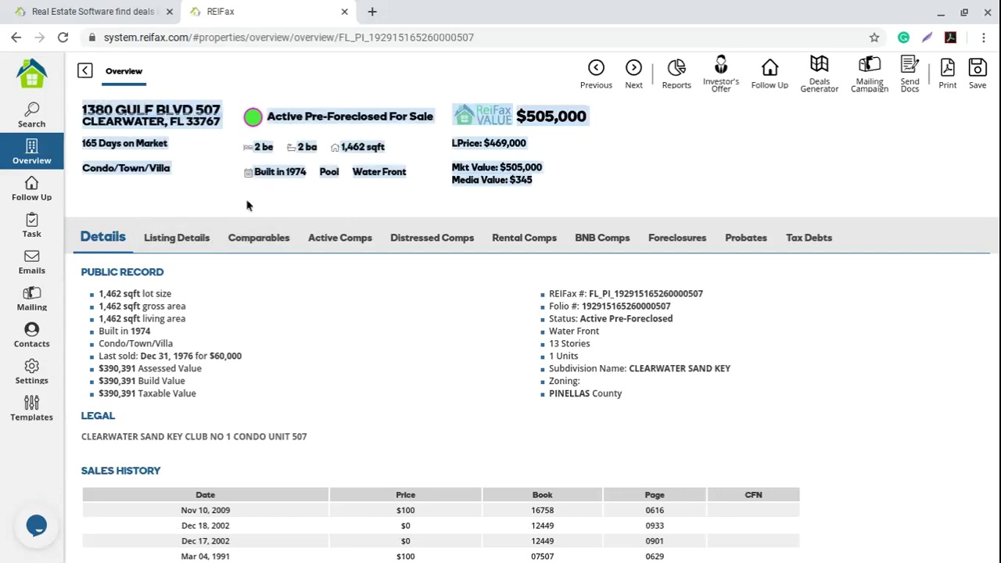
click(164, 195)
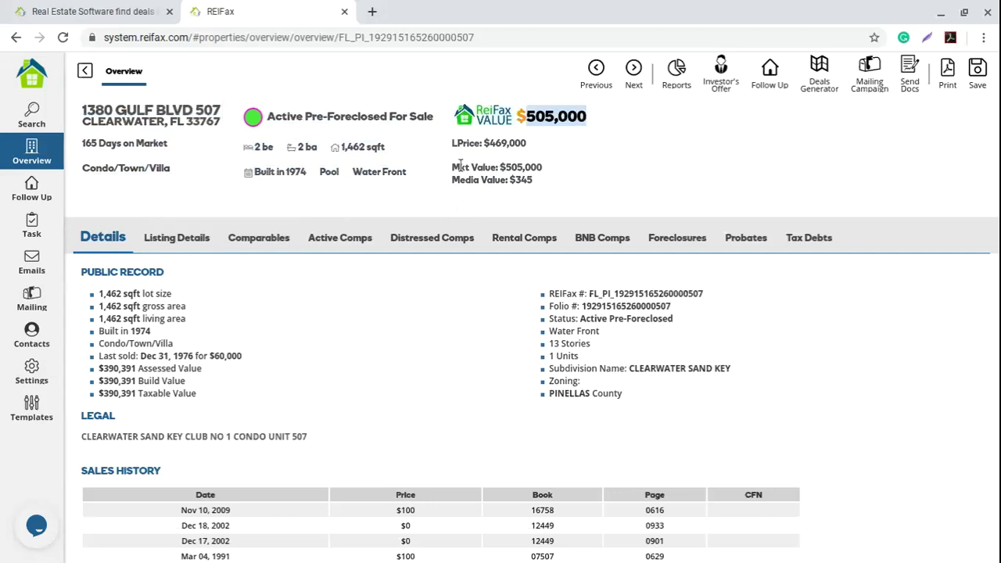
drag(452, 166, 552, 176)
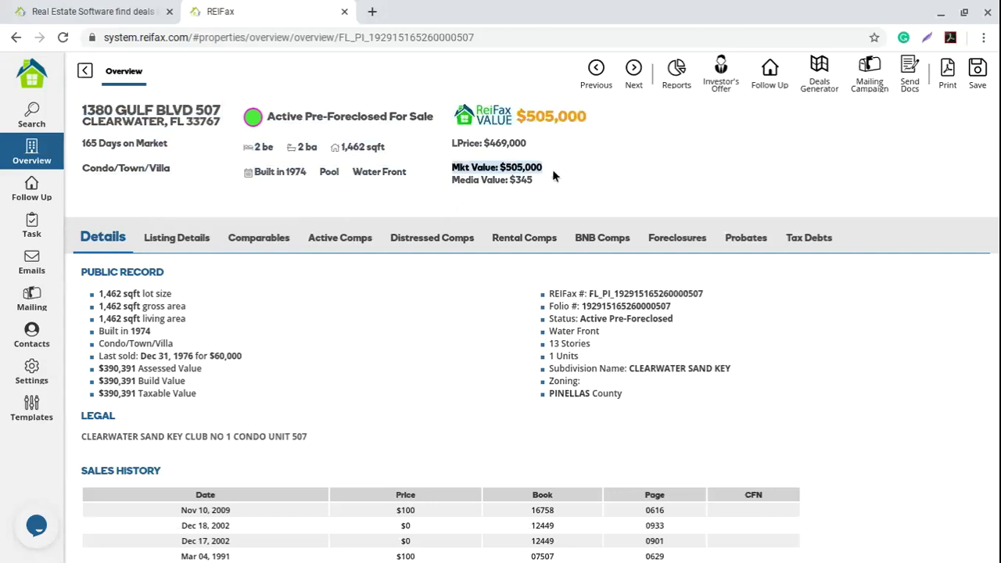
click(275, 117)
drag(268, 118, 558, 156)
click(453, 142)
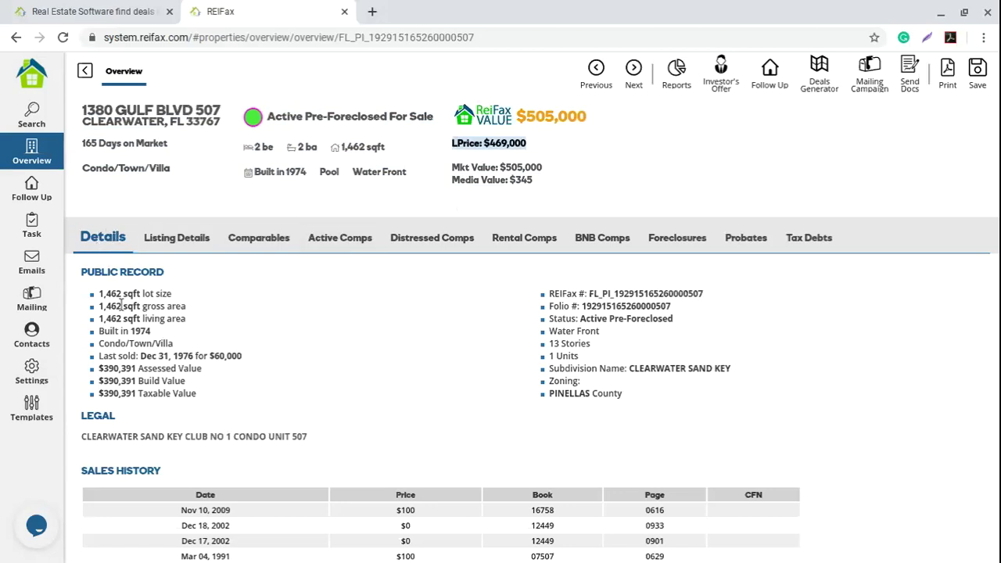
click(100, 270)
drag(80, 270, 184, 278)
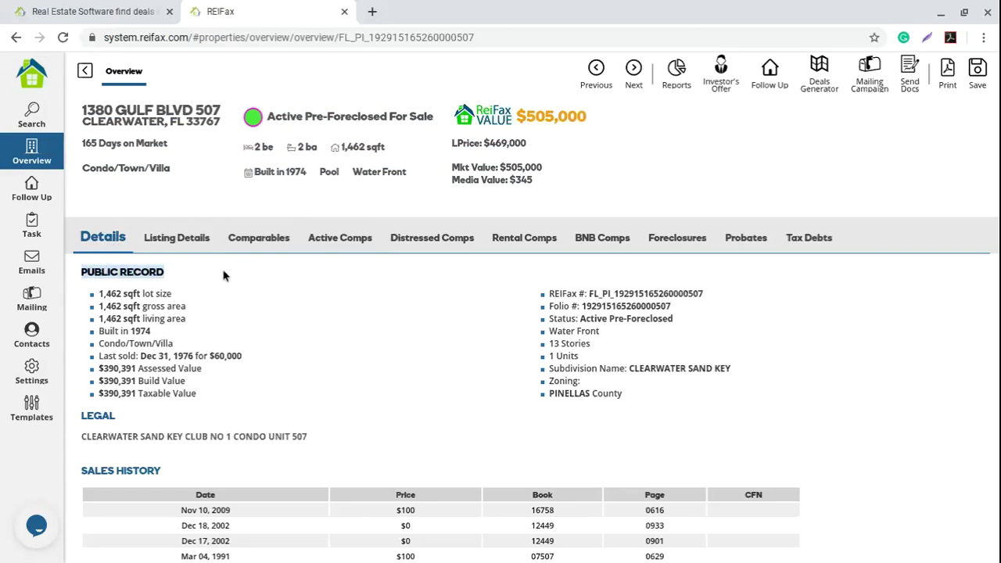
scroll(224, 355, down, 1)
drag(79, 338, 198, 333)
scroll(268, 319, down, 1)
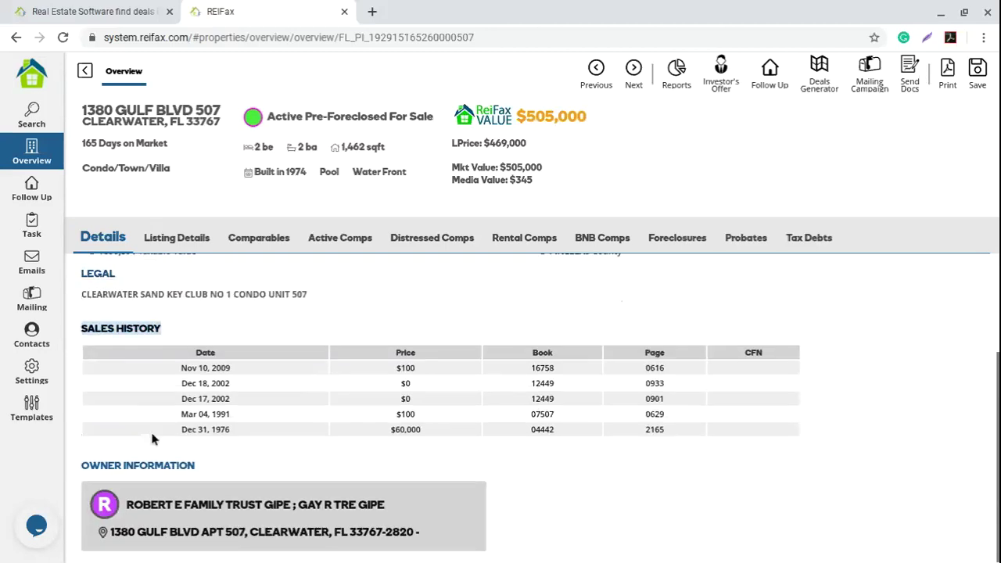
drag(80, 465, 248, 455)
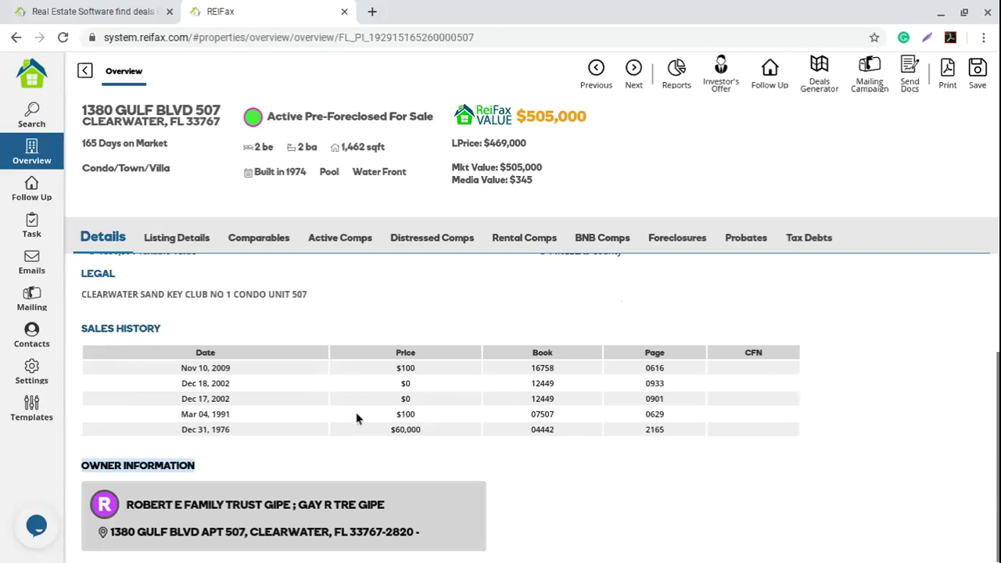
scroll(336, 434, up, 2)
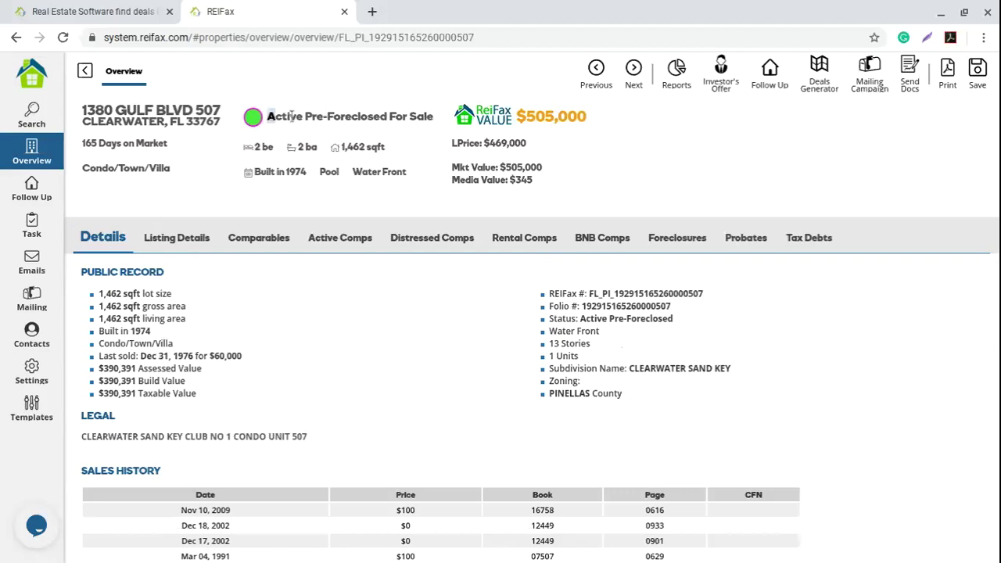
drag(390, 116, 434, 116)
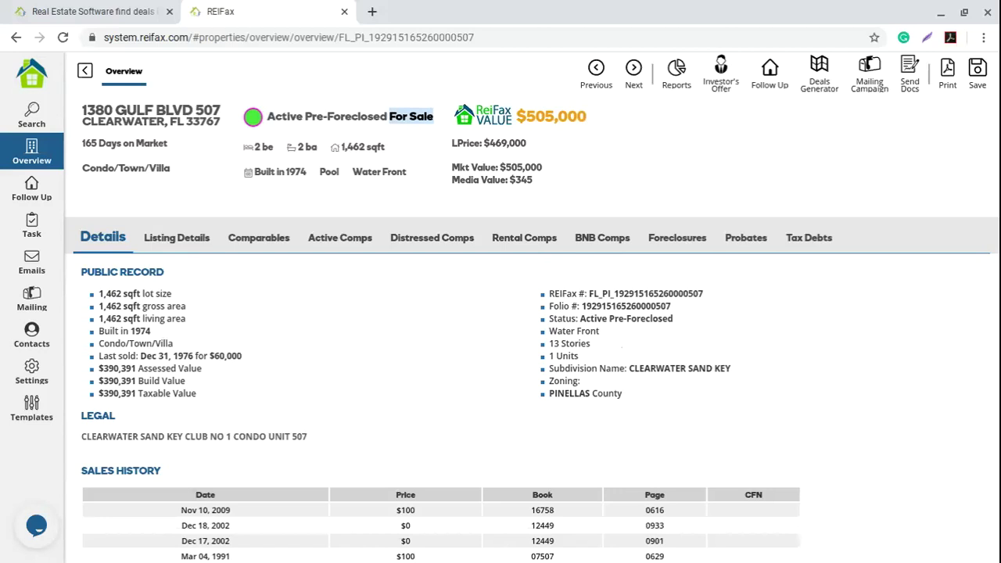
Step: Show Listing Details, toggle REALTOR.COM and IDX sources, and highlight the $469,000 asking price
click(183, 250)
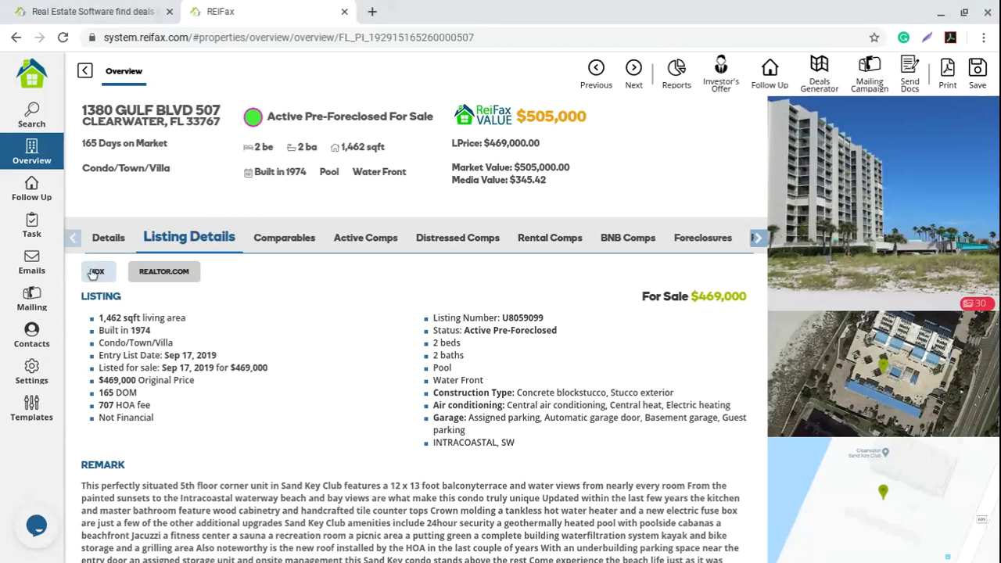
click(149, 279)
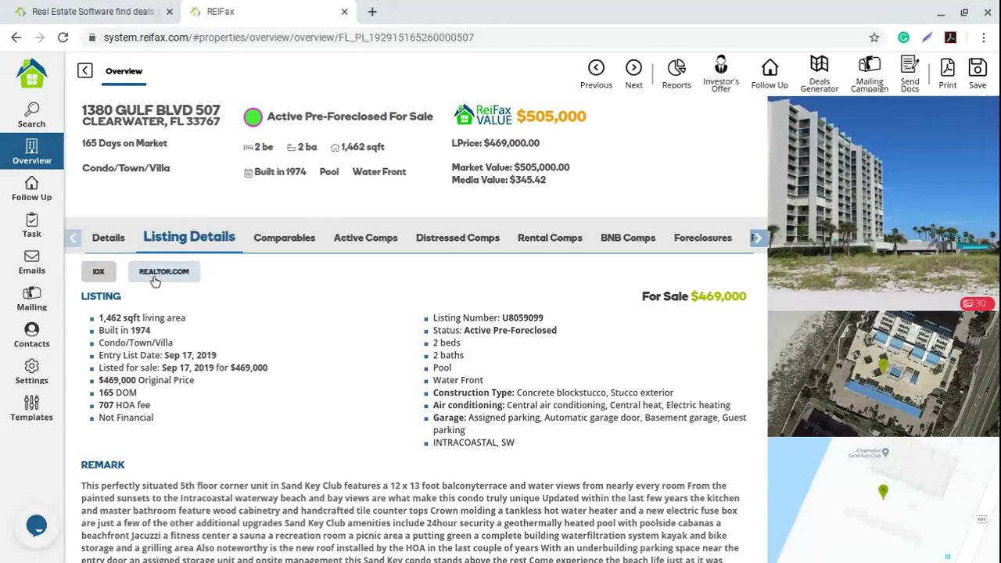
click(99, 271)
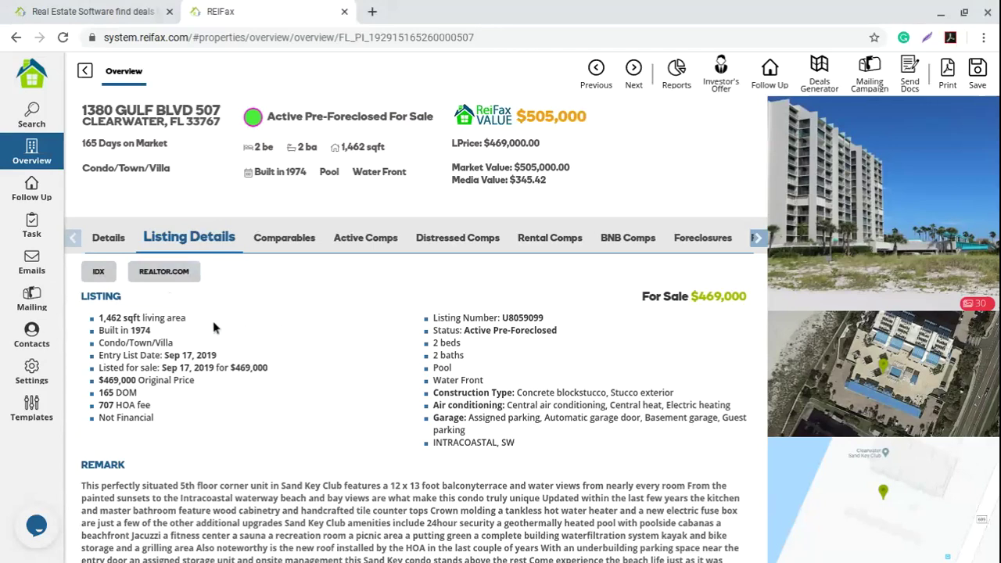
scroll(213, 327, down, 2)
scroll(214, 327, up, 2)
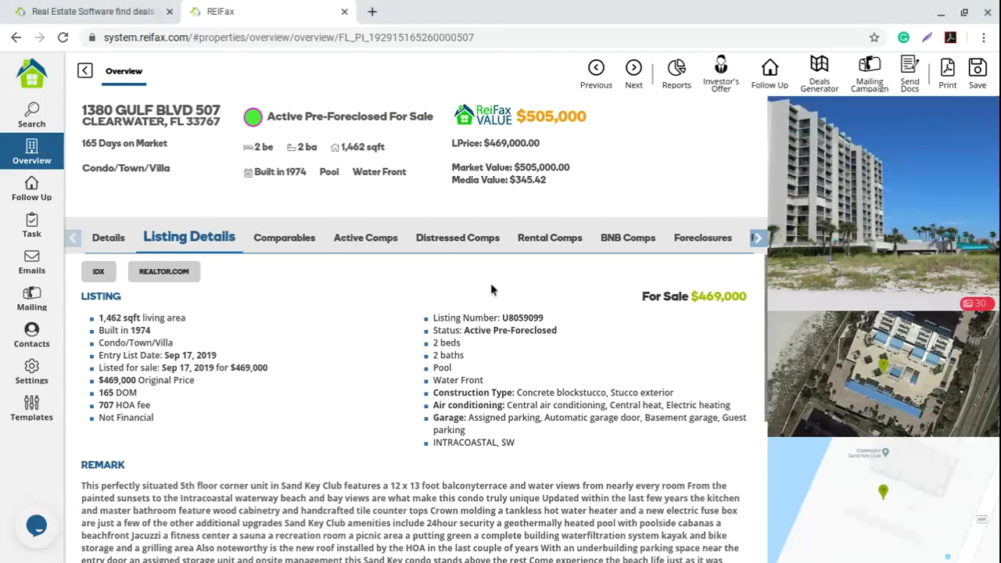
drag(81, 297, 149, 305)
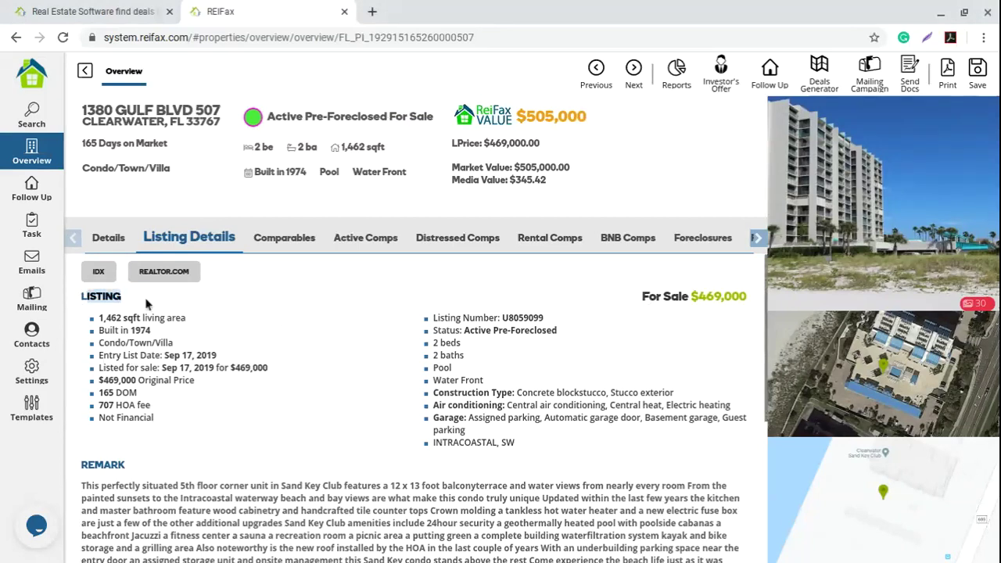
click(649, 300)
drag(643, 298, 744, 297)
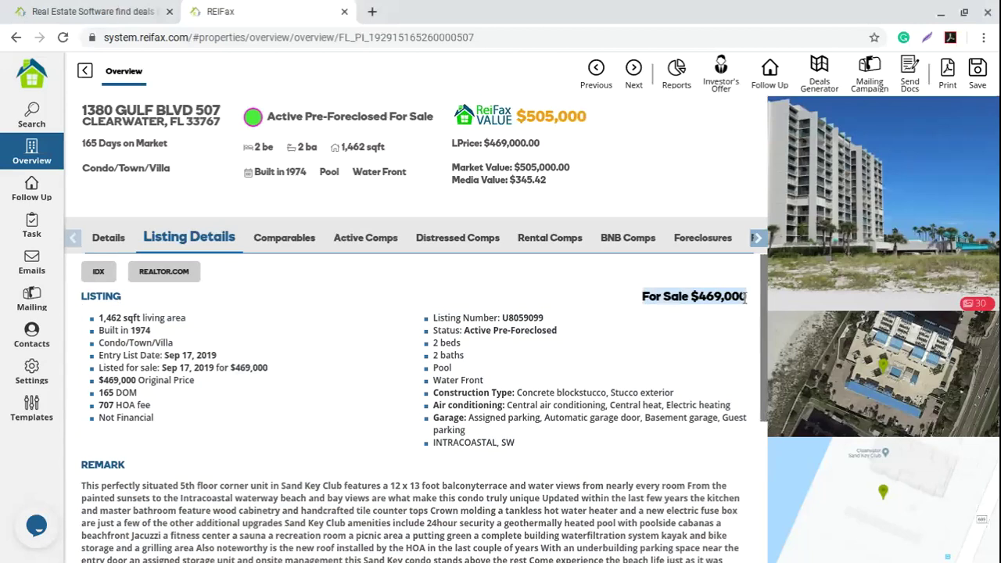
Step: Highlight the listing facts (living area, DOM, 707 HOA fee, financing) and the feature list
scroll(133, 345, down, 1)
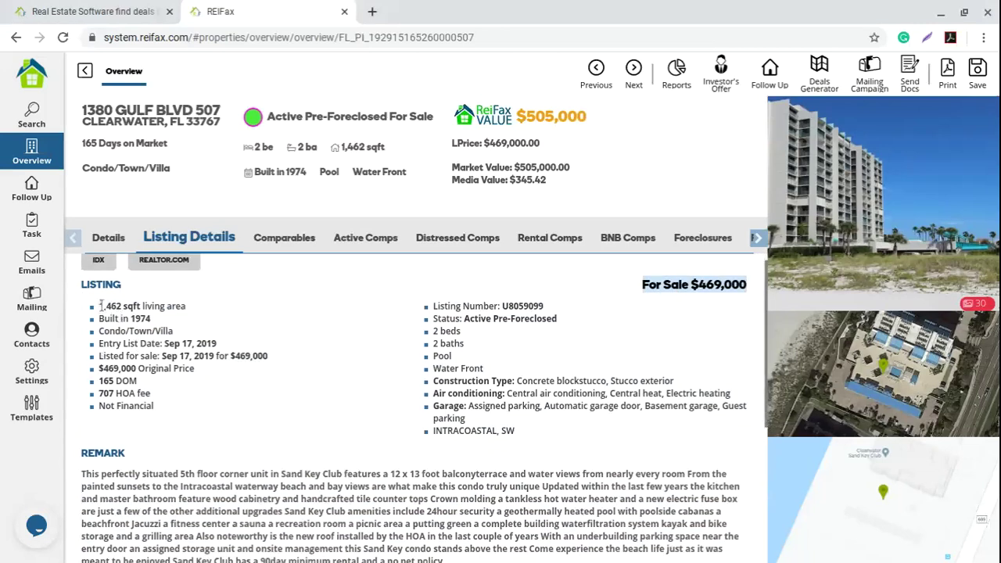
drag(192, 344, 192, 373)
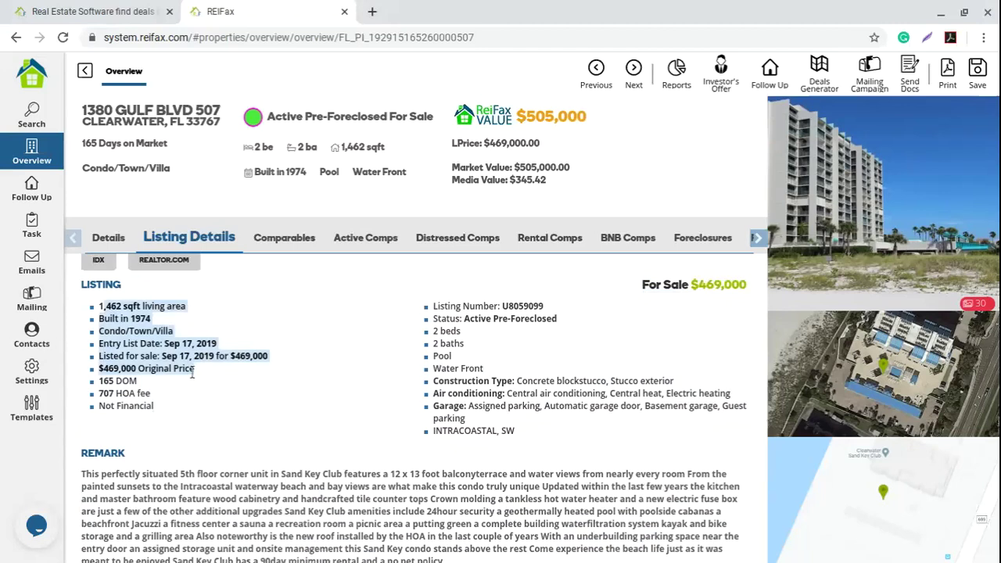
drag(101, 382, 168, 413)
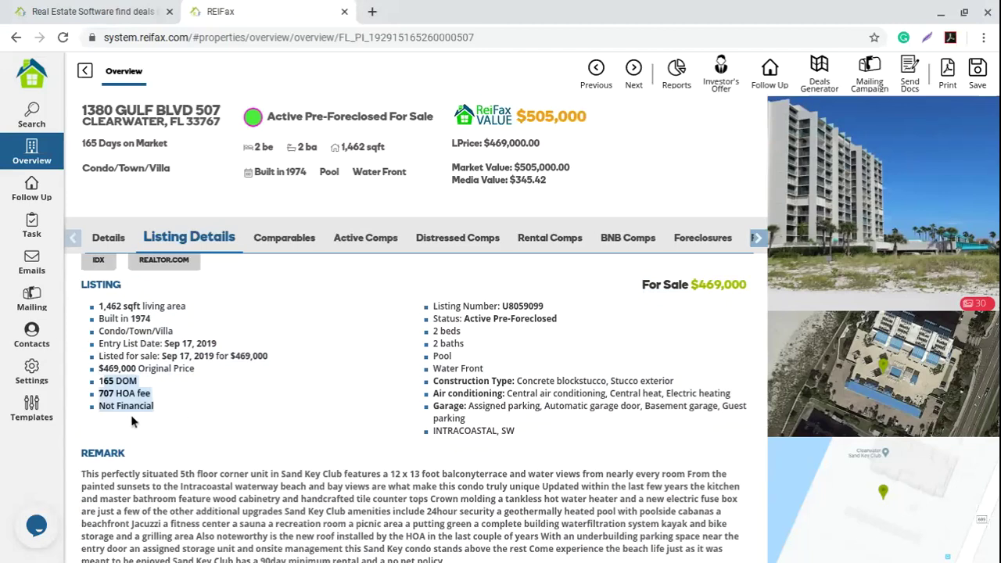
click(164, 417)
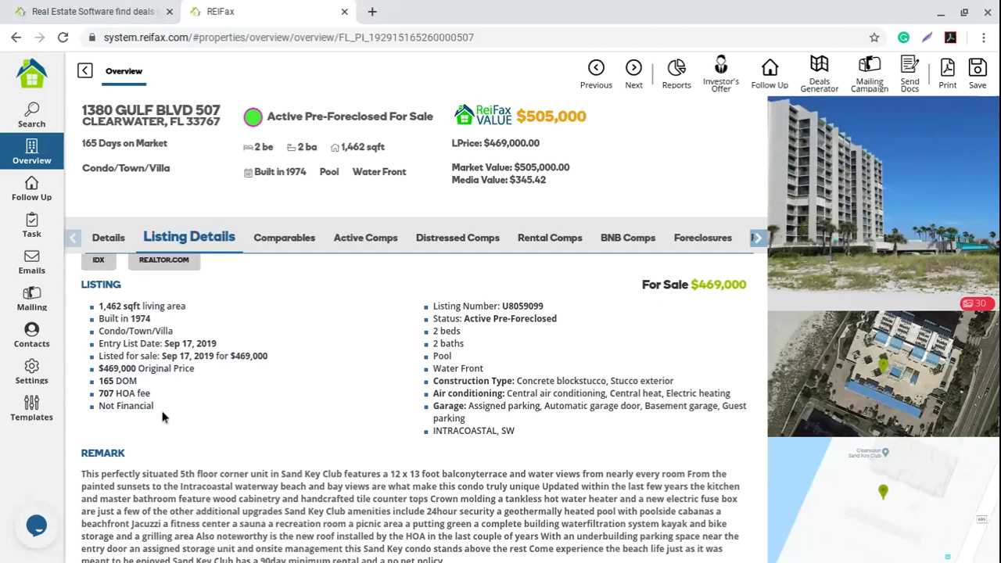
triple_click(159, 415)
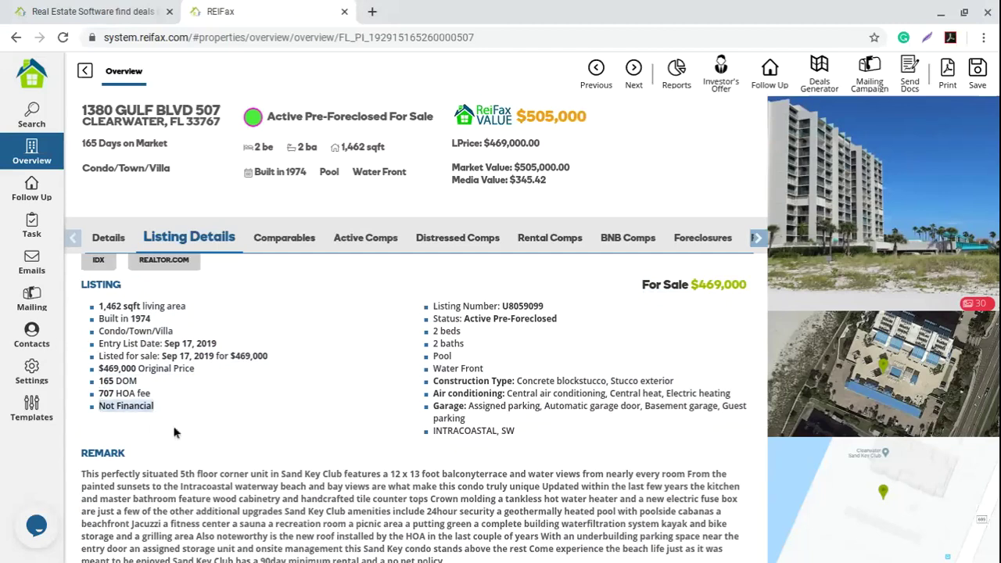
click(207, 411)
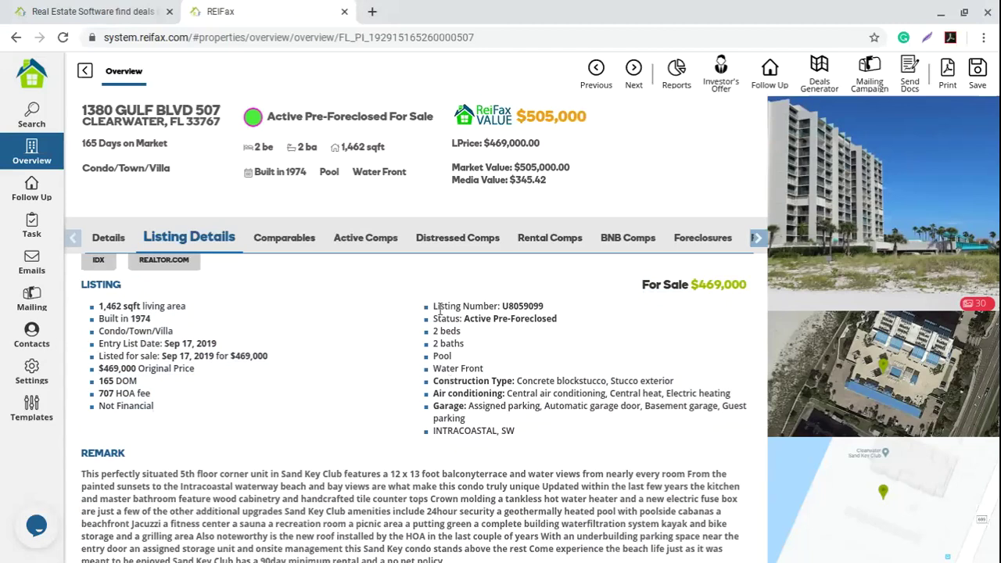
drag(442, 305, 553, 405)
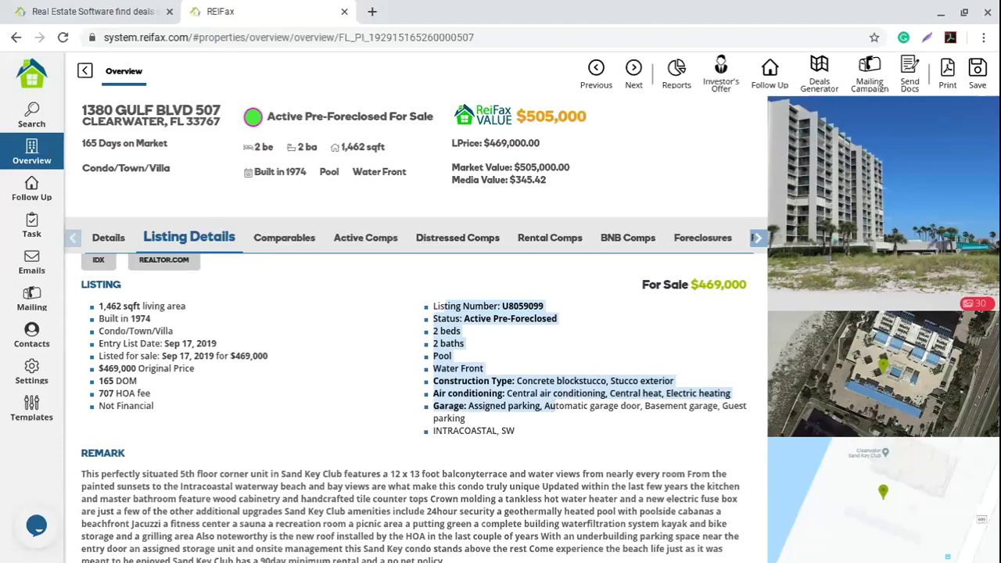
drag(554, 405, 557, 438)
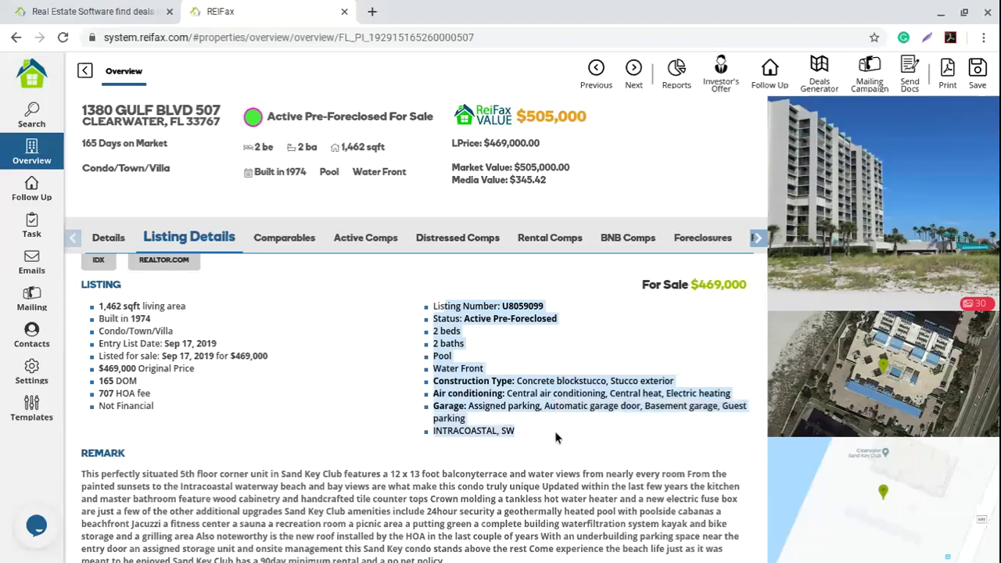
click(316, 328)
scroll(324, 345, down, 1)
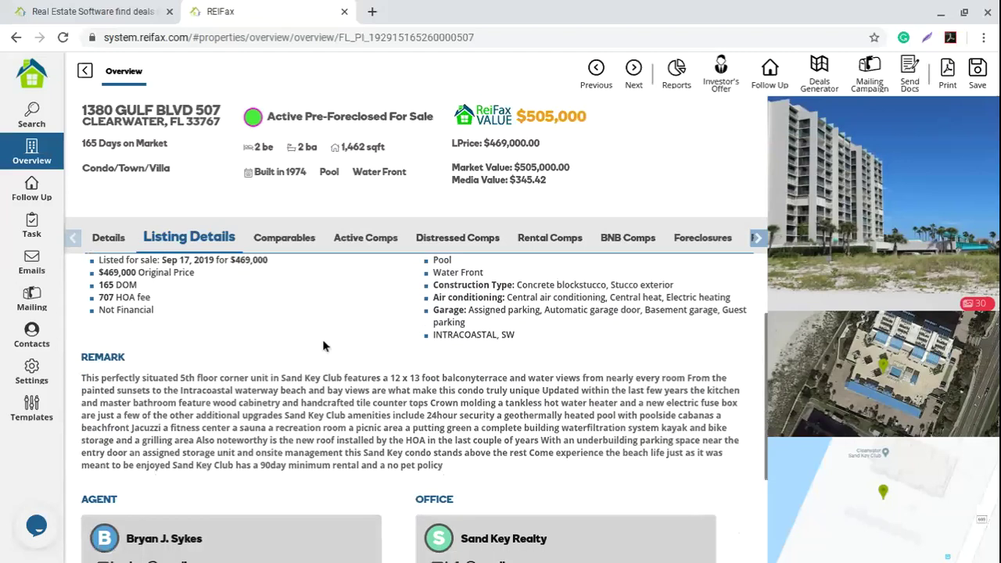
scroll(324, 345, down, 1)
drag(80, 282, 154, 289)
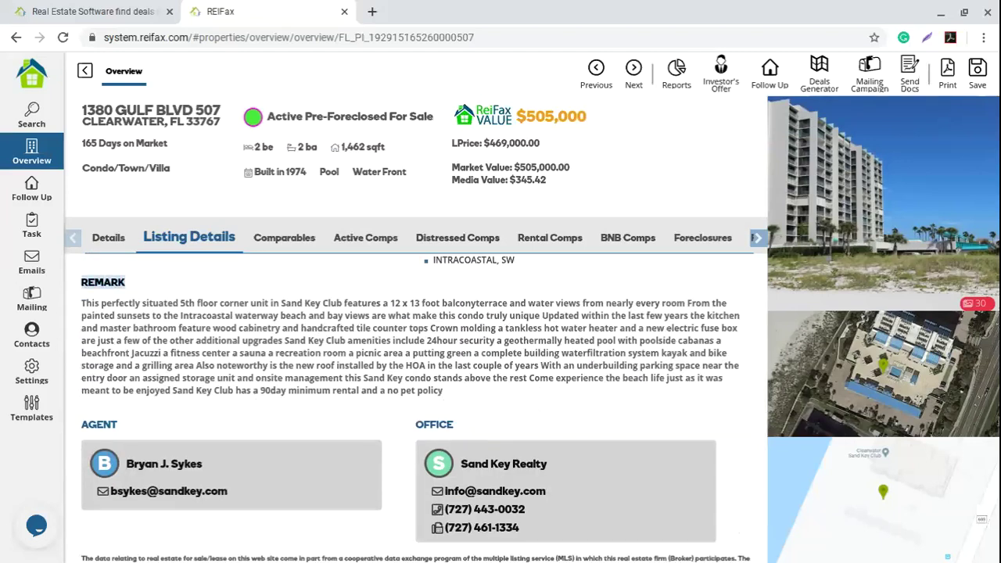
drag(81, 303, 459, 397)
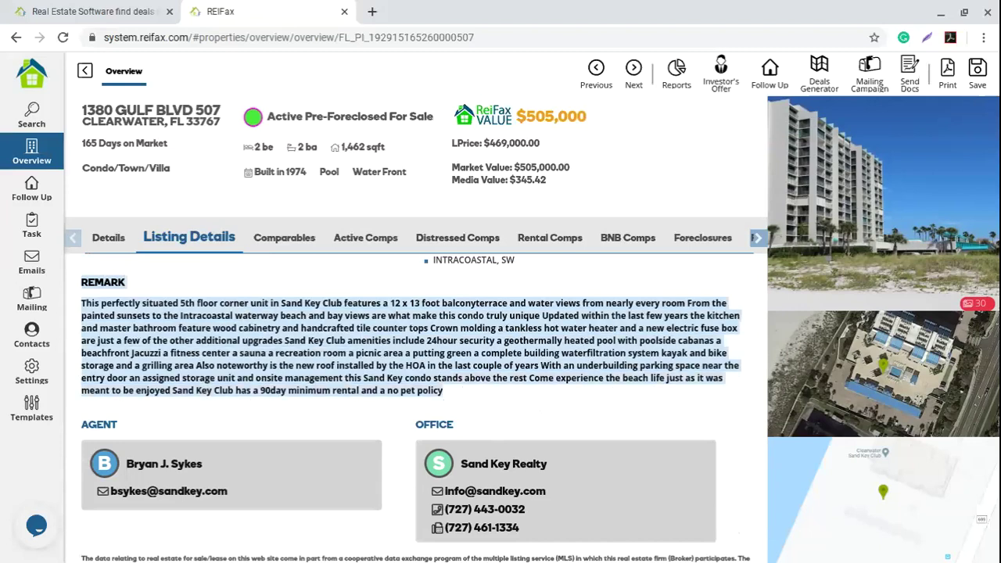
click(462, 362)
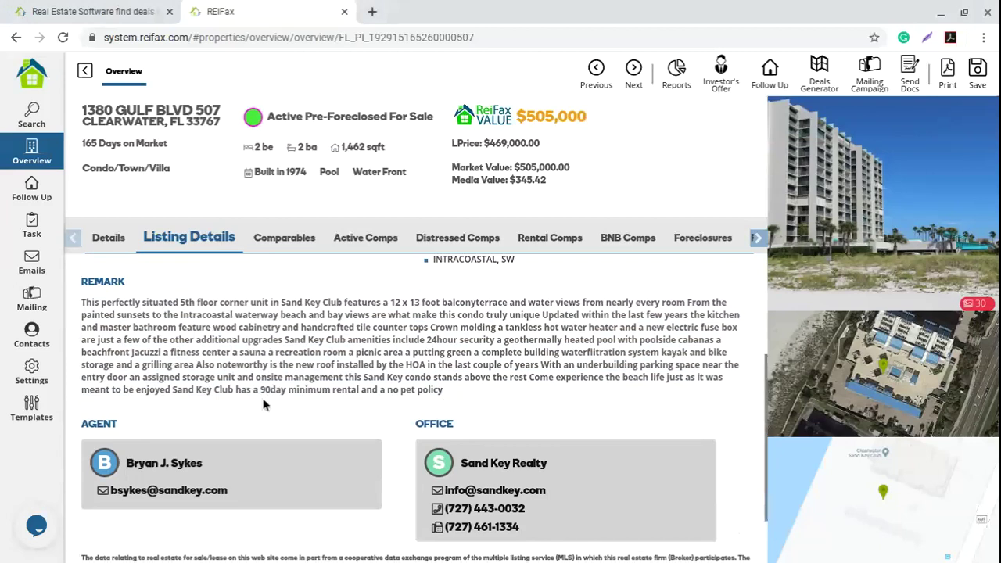
scroll(263, 400, down, 1)
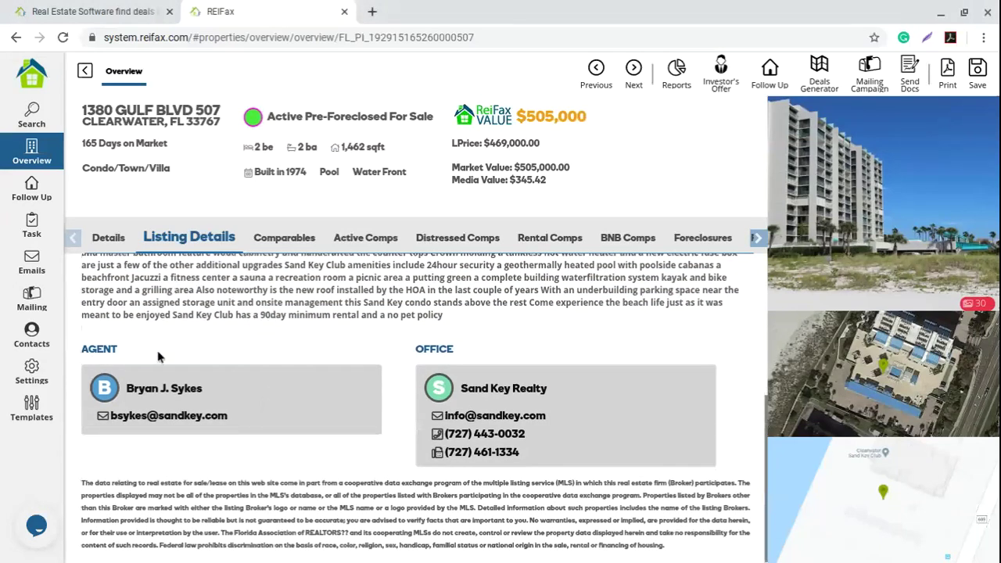
drag(83, 349, 143, 355)
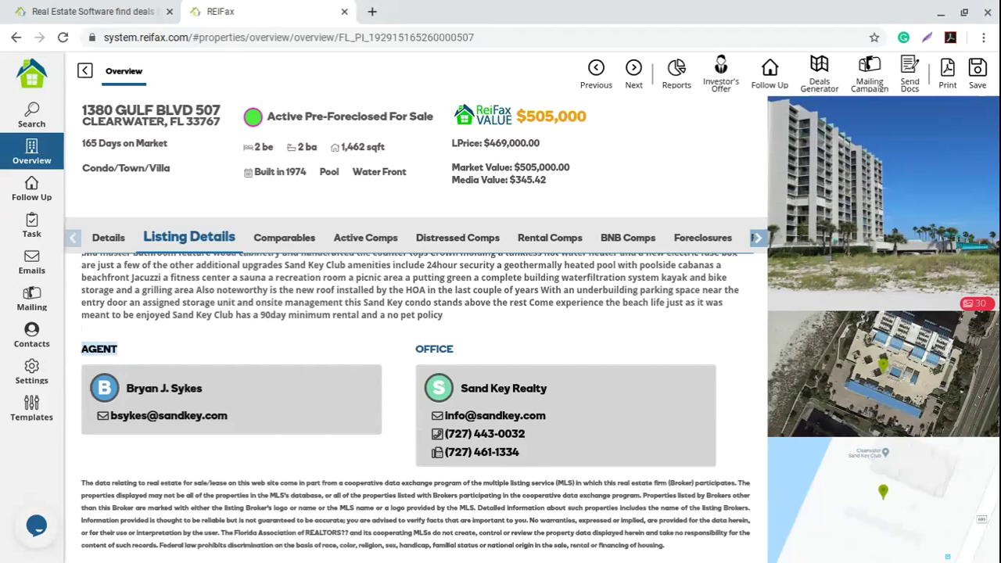
click(416, 348)
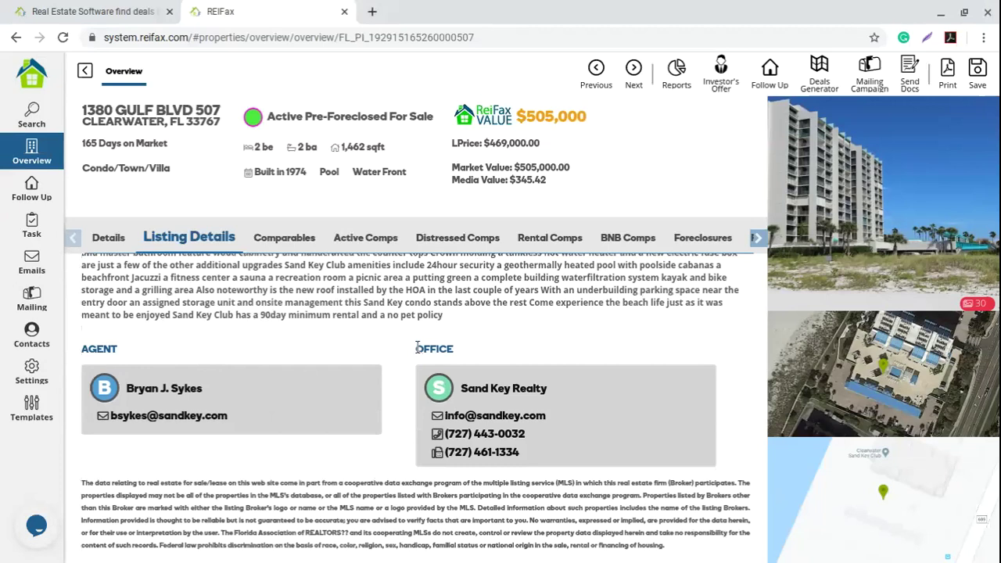
drag(417, 348, 460, 351)
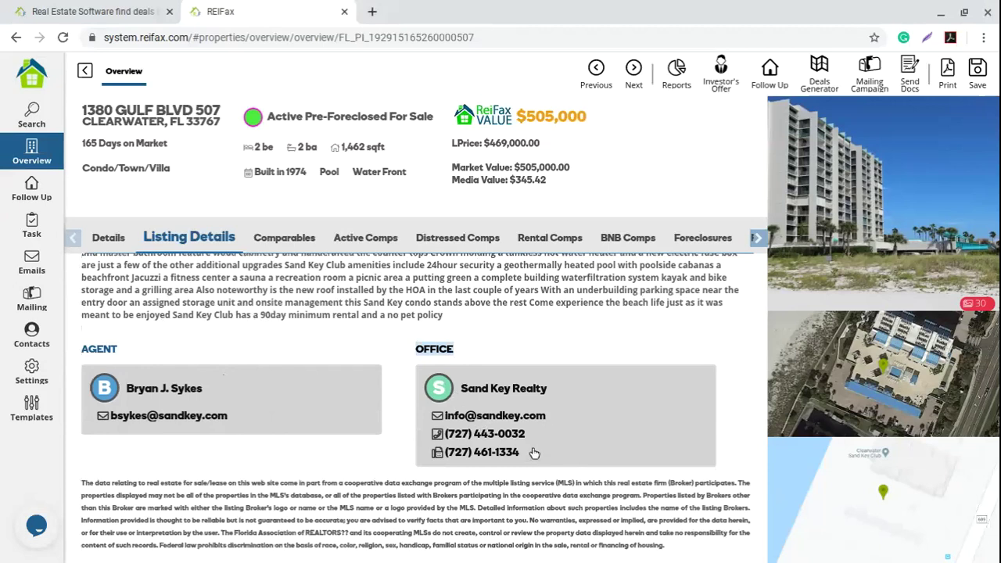
scroll(319, 443, up, 3)
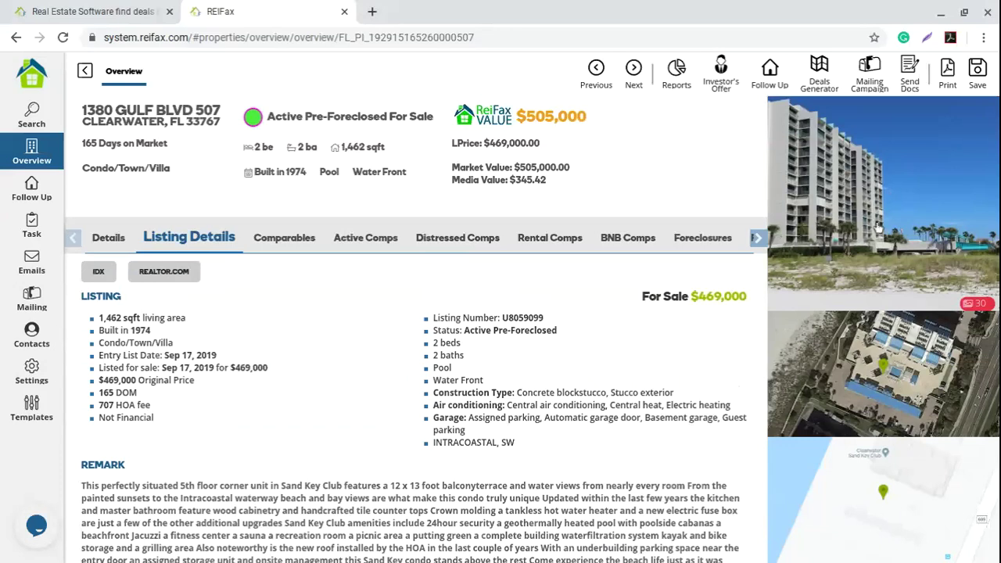
Step: Page through all 30 gallery photos, from pool and bathroom to floor plan and tower
click(877, 227)
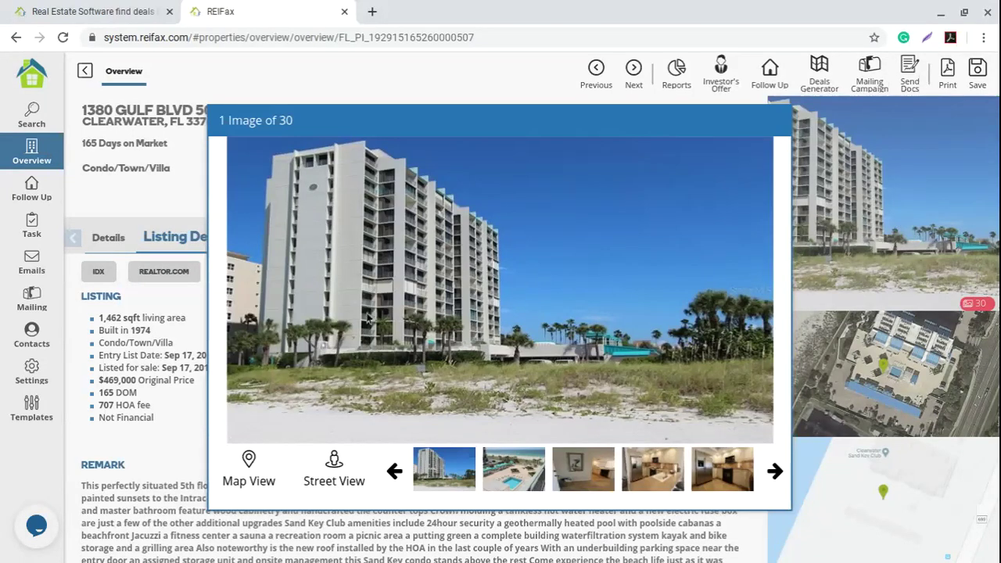
click(497, 484)
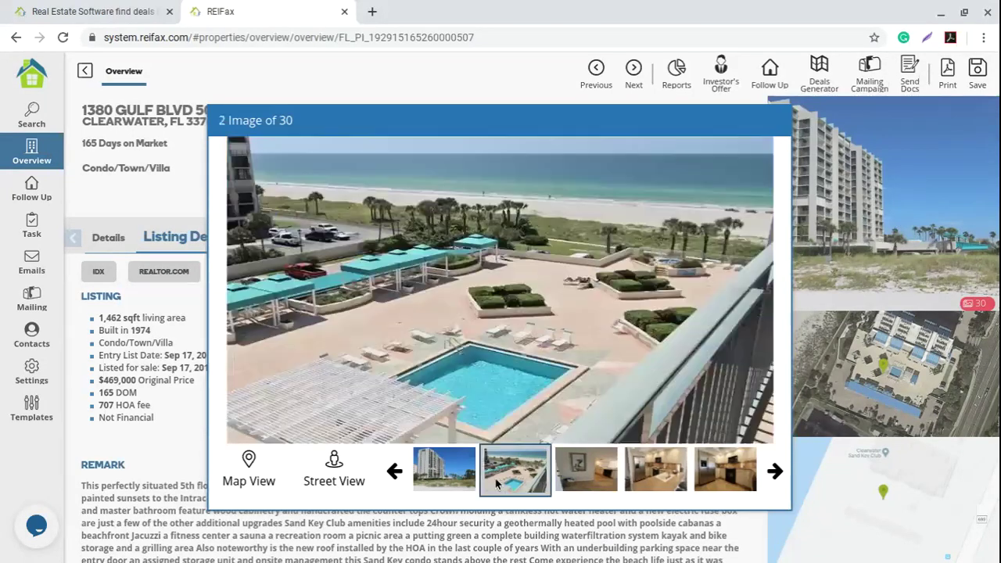
click(585, 481)
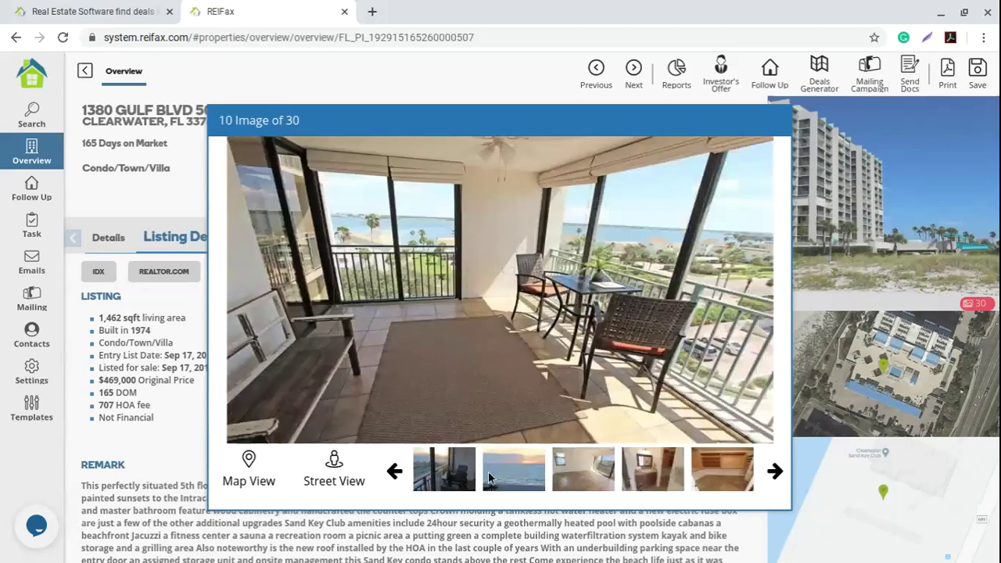
click(683, 477)
click(774, 471)
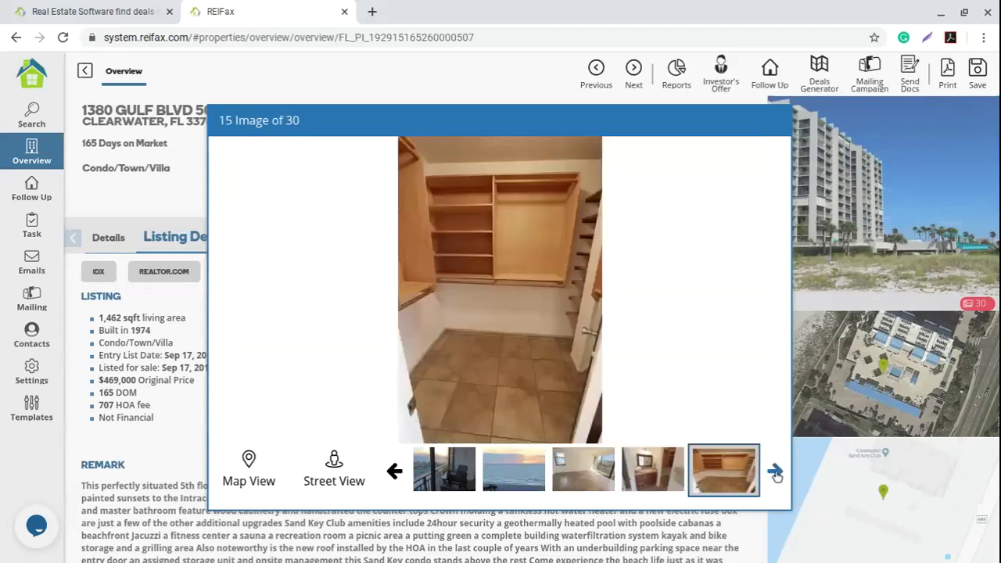
click(461, 467)
click(517, 469)
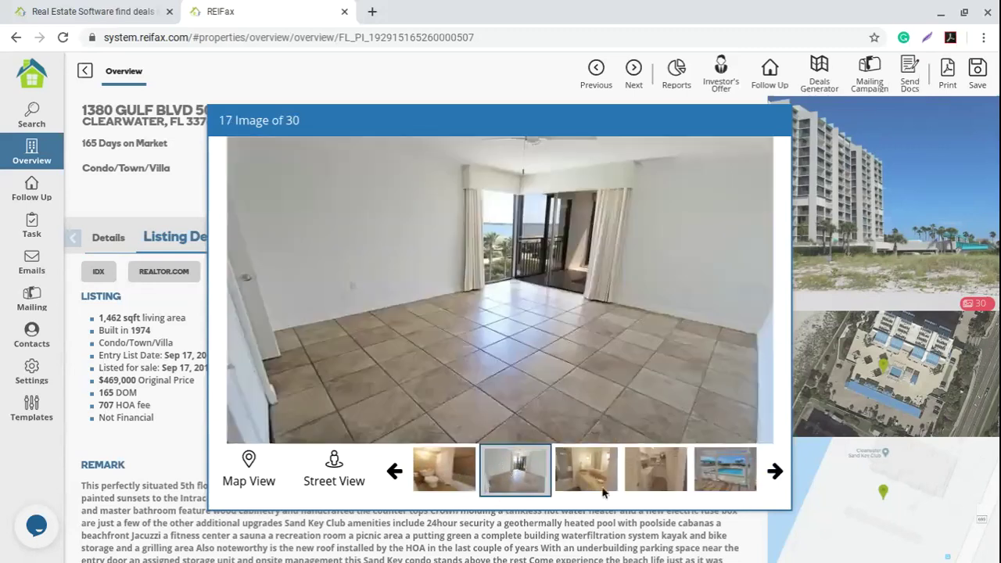
click(600, 481)
click(655, 469)
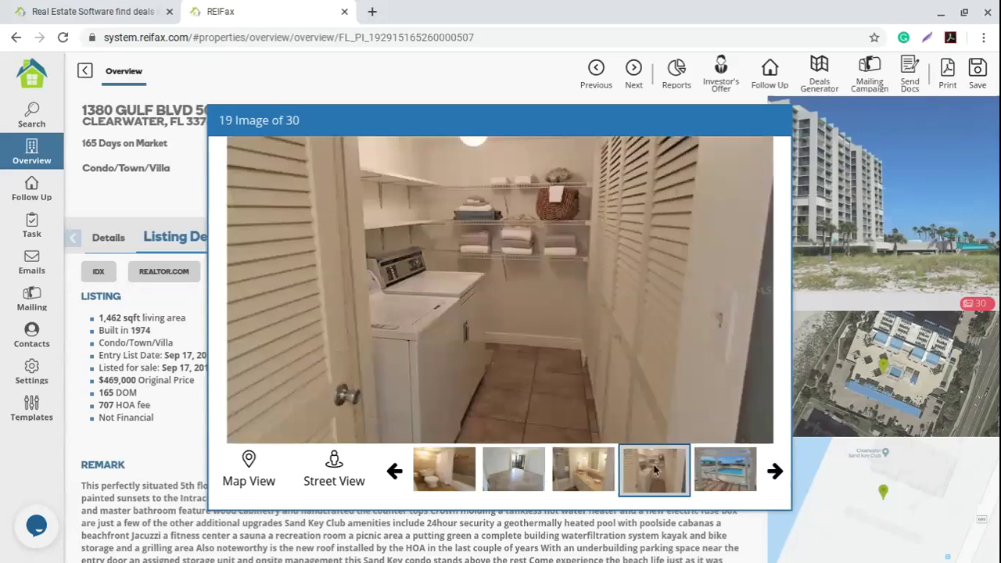
click(725, 491)
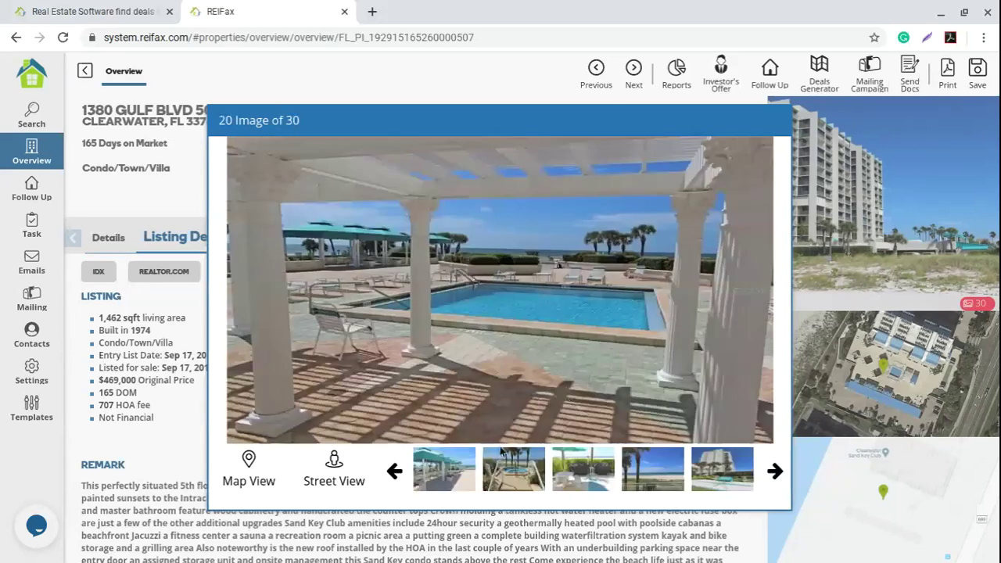
click(444, 470)
click(514, 469)
click(584, 473)
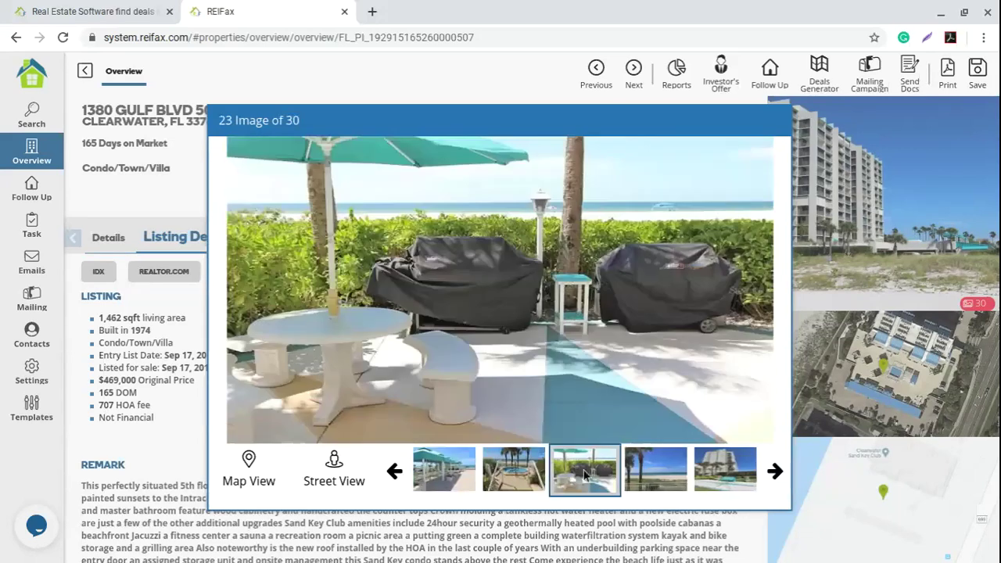
click(725, 469)
click(774, 471)
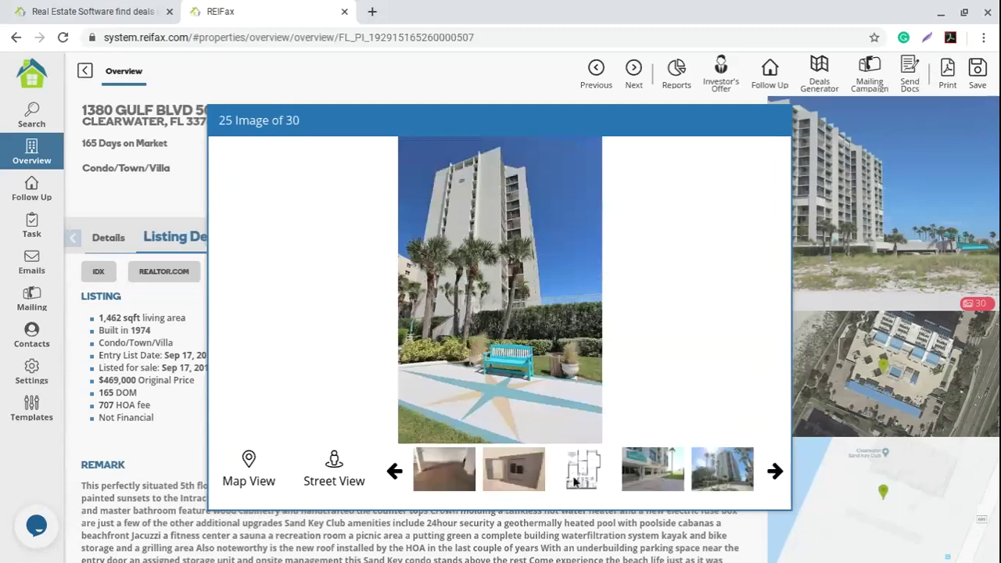
click(444, 471)
click(514, 471)
click(585, 471)
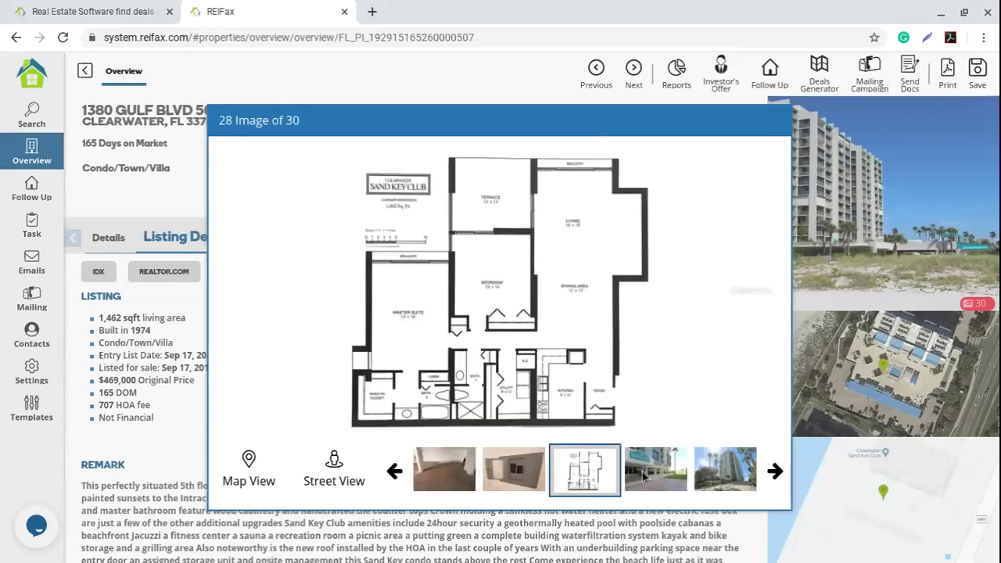
click(665, 473)
click(725, 471)
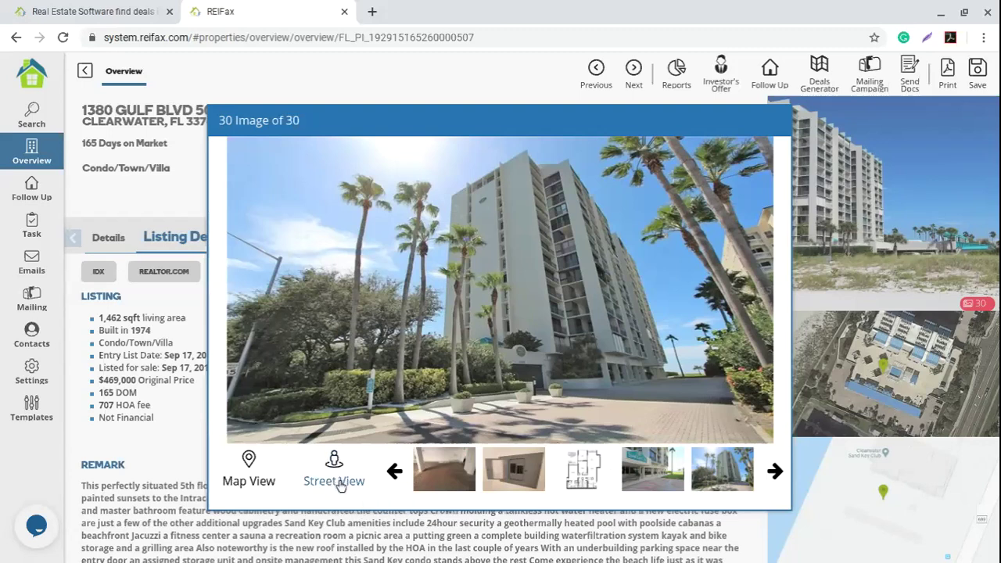
Step: Show the aerial street view of the beachfront condo tower and zoom out
click(334, 463)
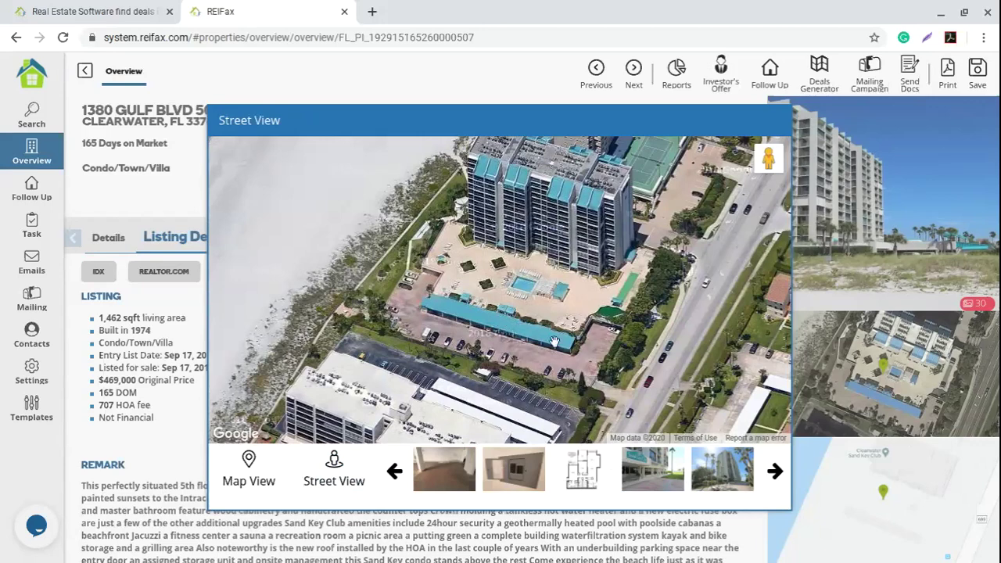
scroll(553, 341, down, 2)
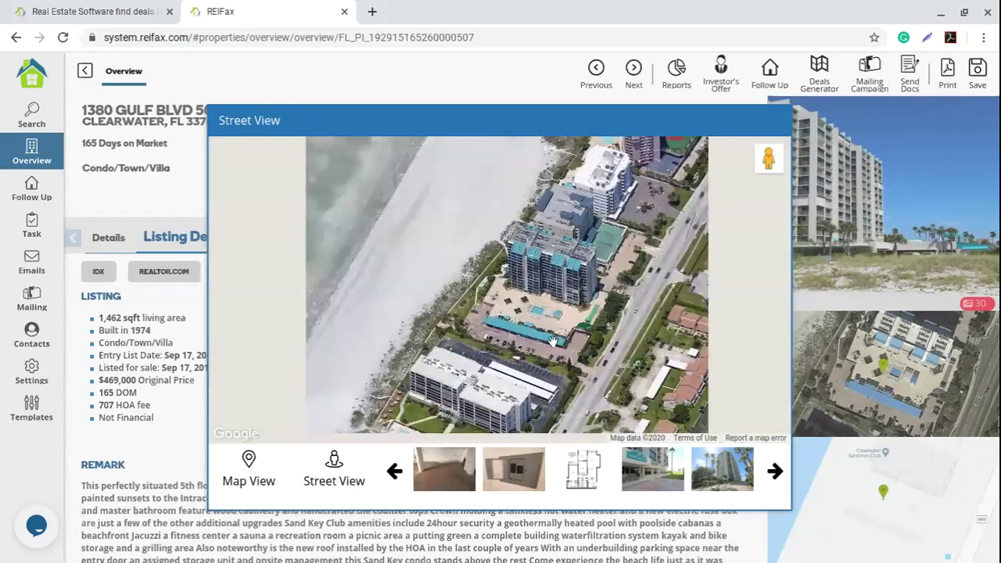
scroll(552, 342, down, 2)
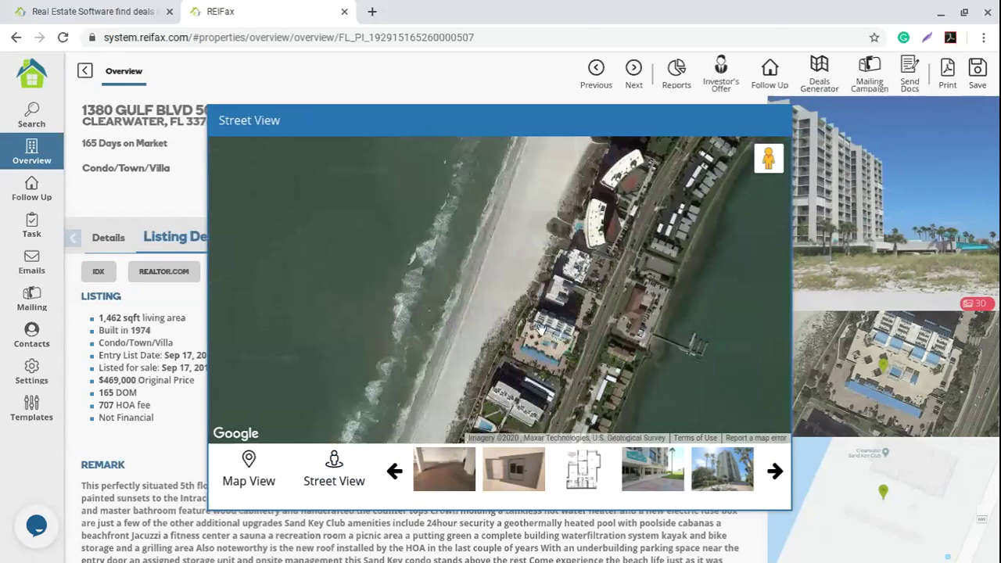
click(255, 488)
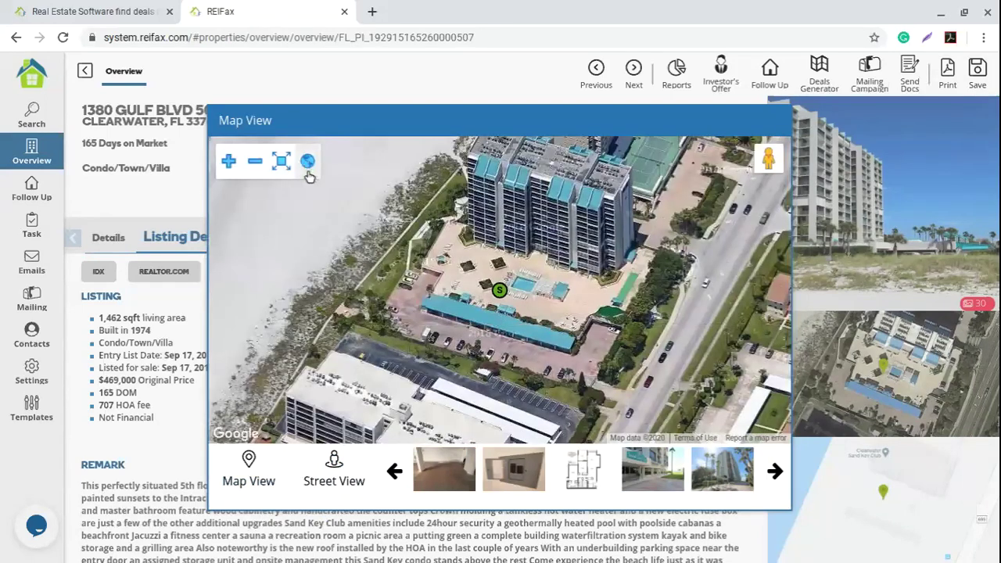
Step: Switch to the road map, zoom out to check the location, then close the map overlay
click(308, 162)
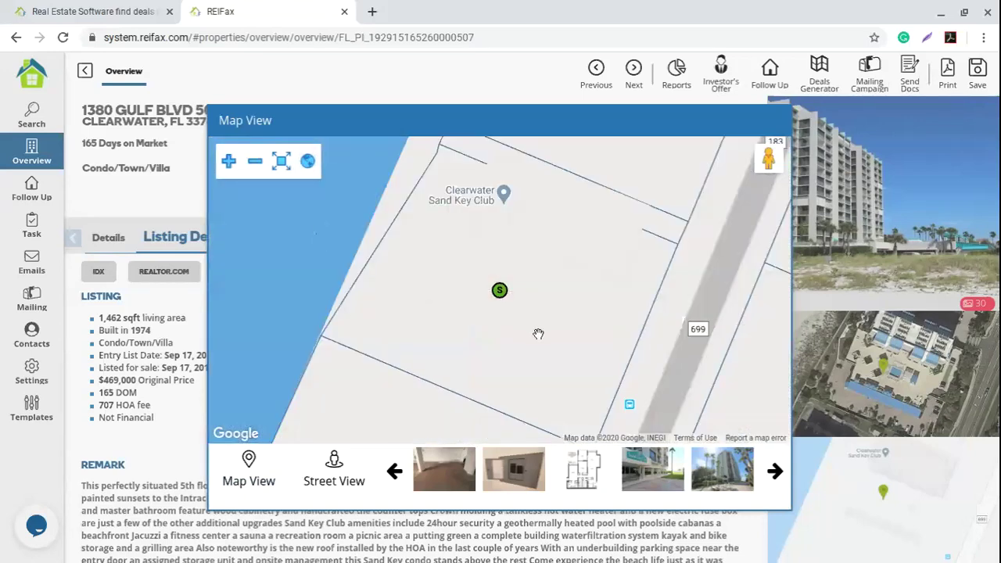
scroll(536, 336, down, 2)
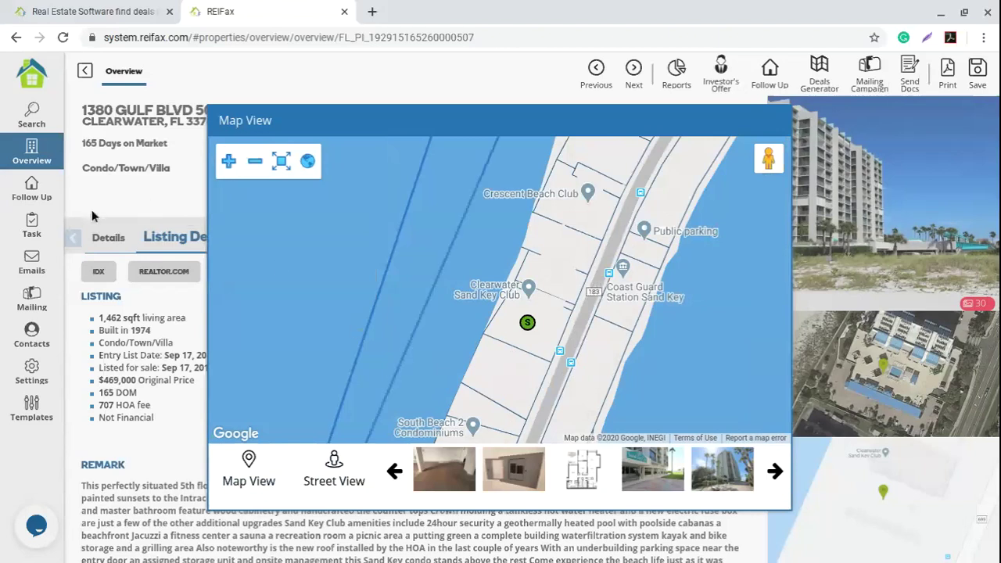
click(173, 212)
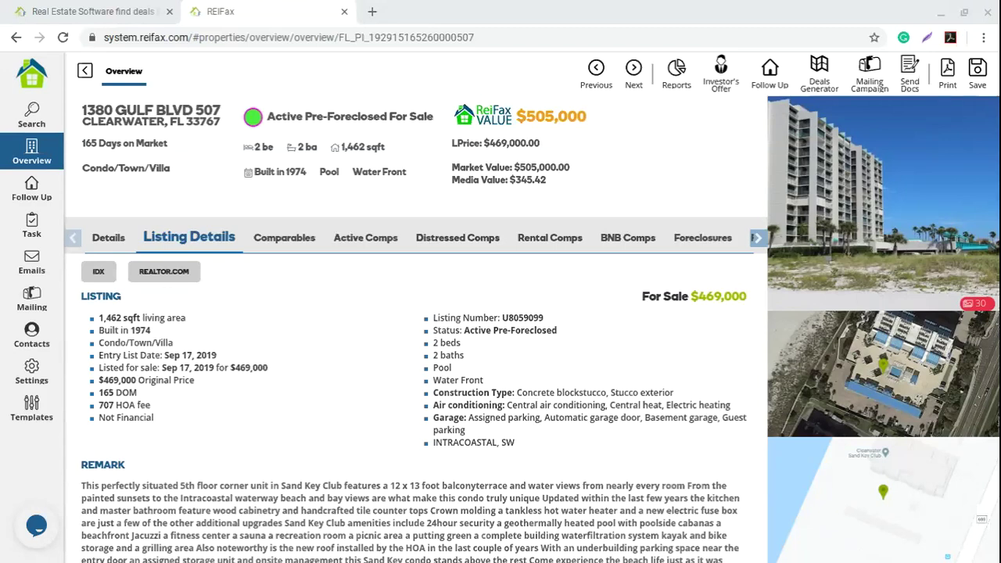
click(297, 330)
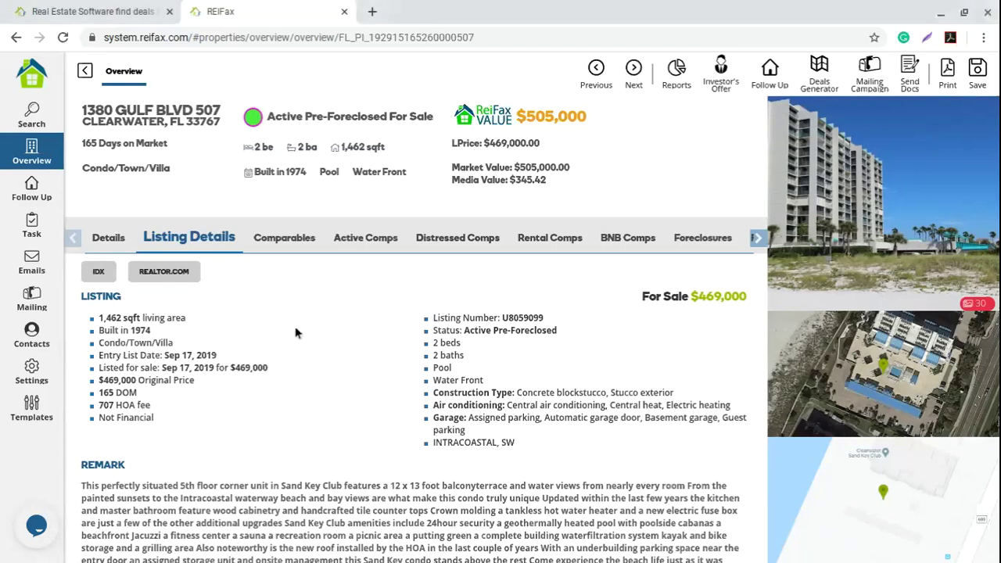
click(290, 245)
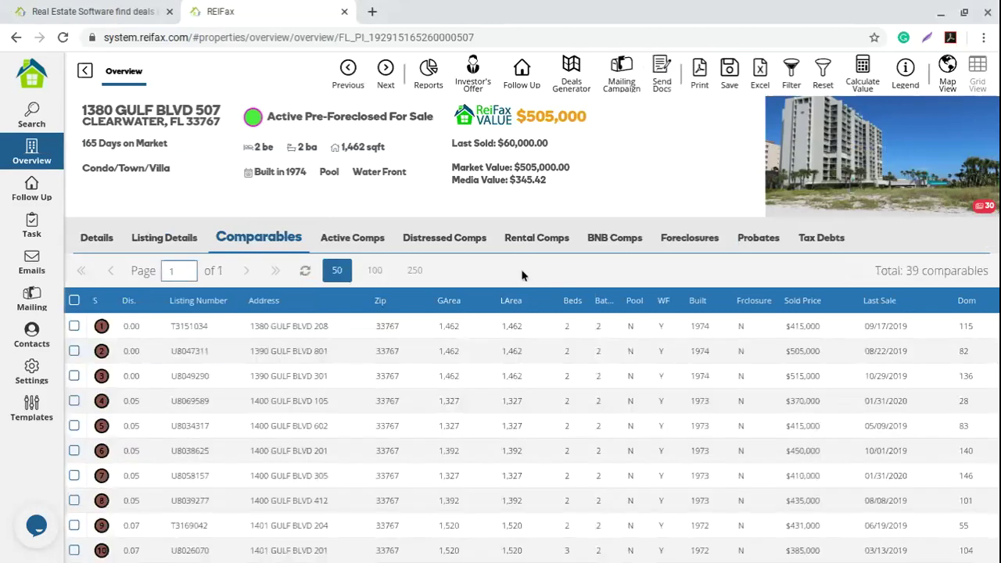
triple_click(118, 113)
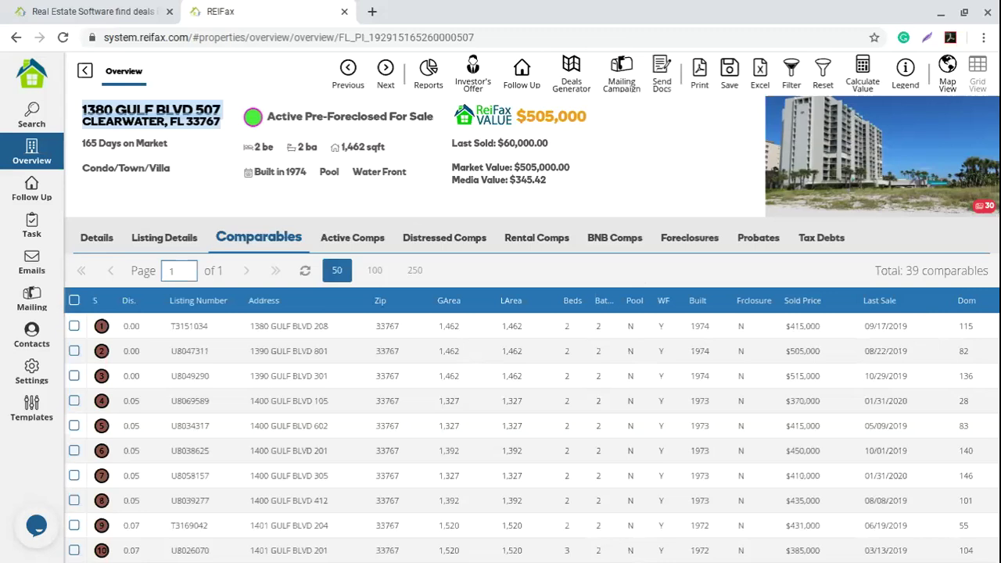
drag(387, 150, 342, 154)
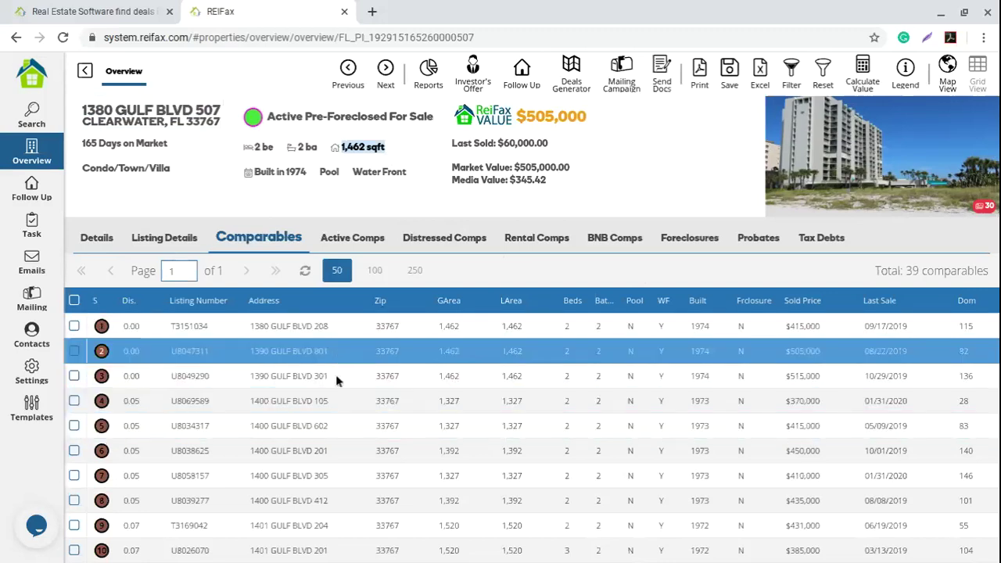
scroll(381, 418, down, 1)
scroll(382, 418, down, 5)
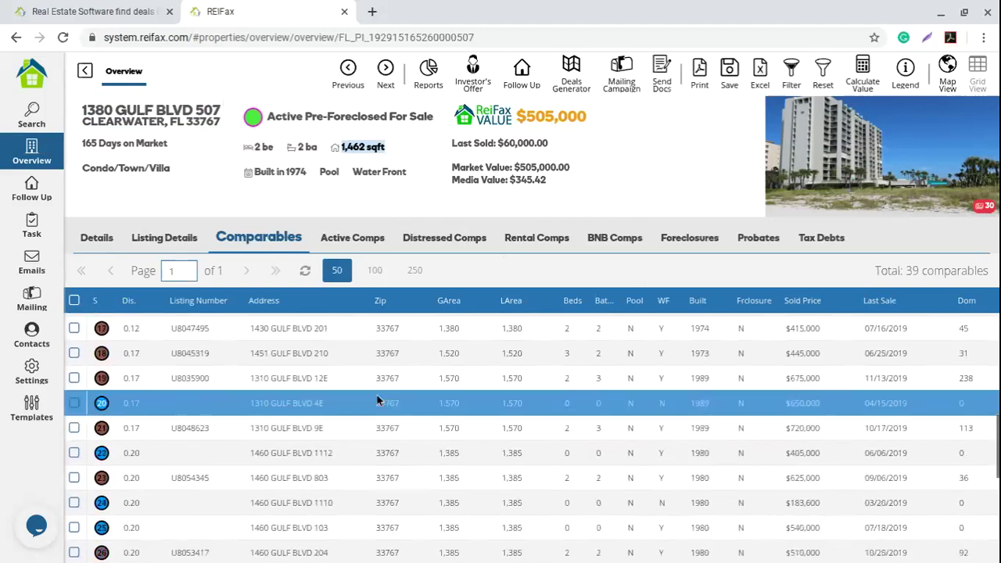
scroll(376, 439, down, 2)
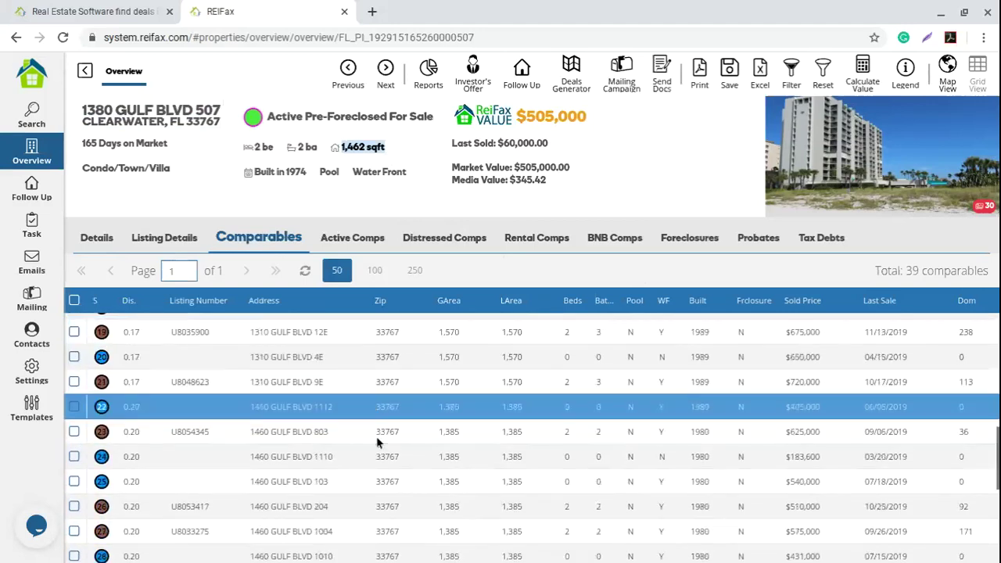
scroll(377, 445, up, 7)
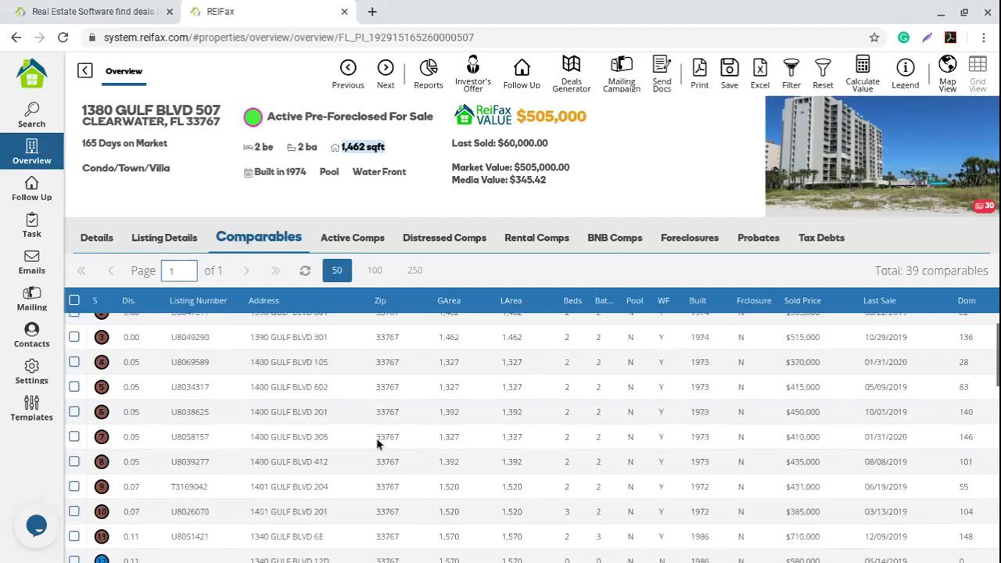
drag(905, 271, 989, 271)
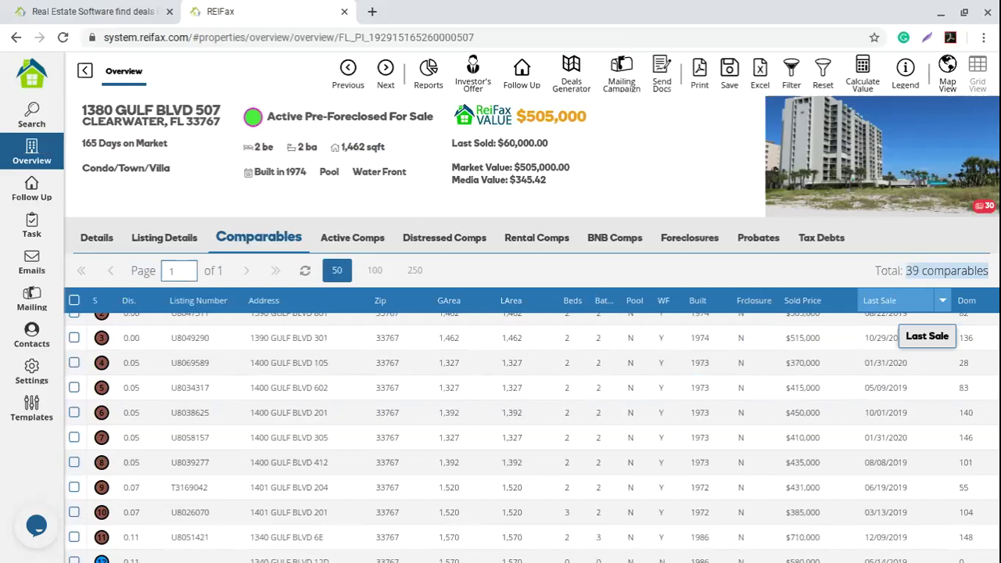
click(634, 270)
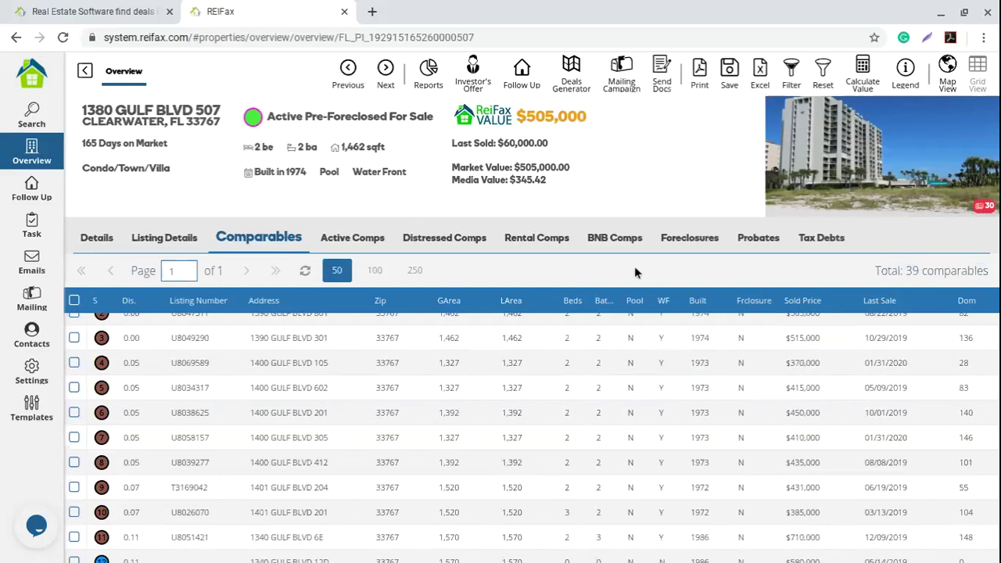
drag(575, 167, 519, 163)
drag(920, 272, 994, 278)
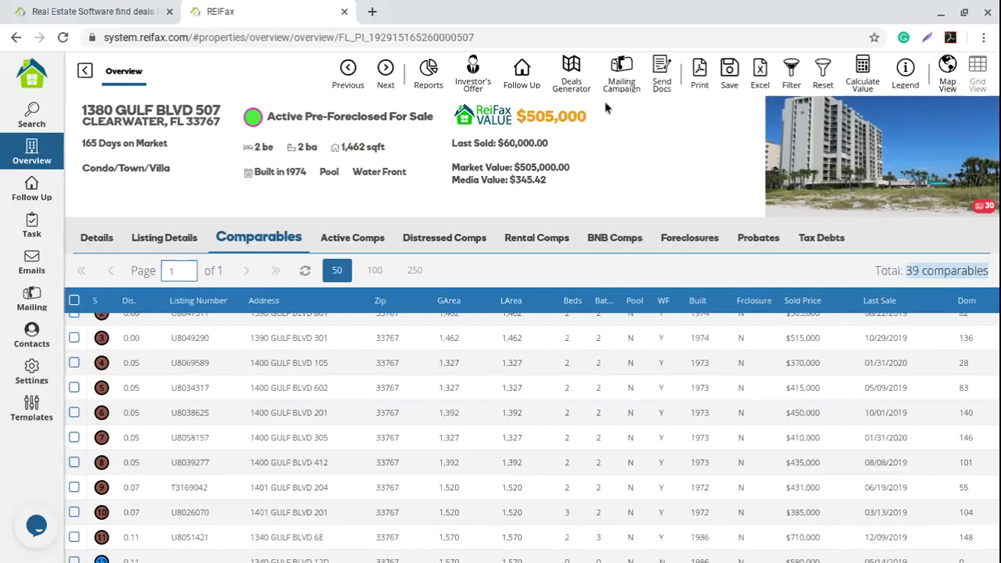
click(558, 270)
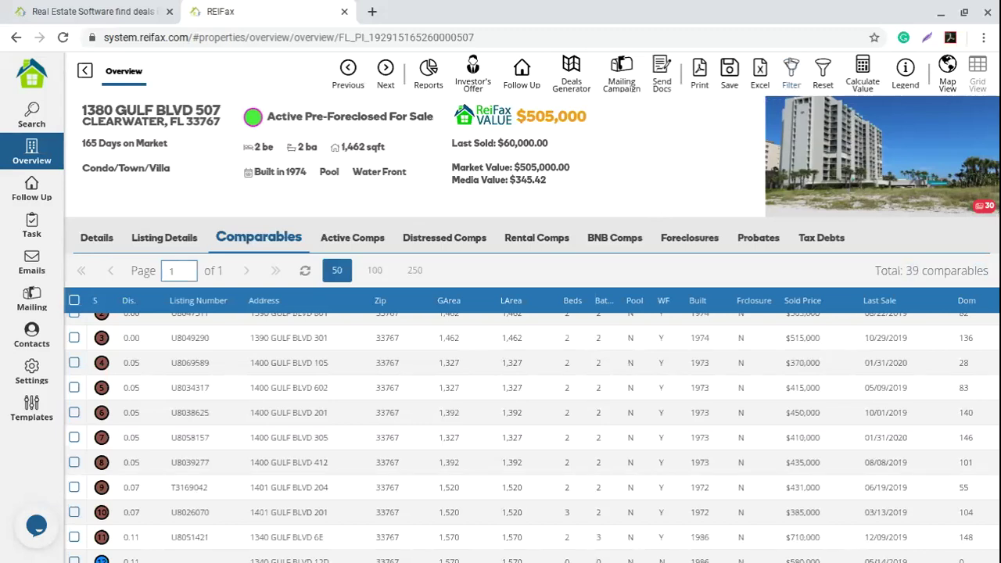
Step: Open the comparables filter and look through the distance options without changing them
click(792, 76)
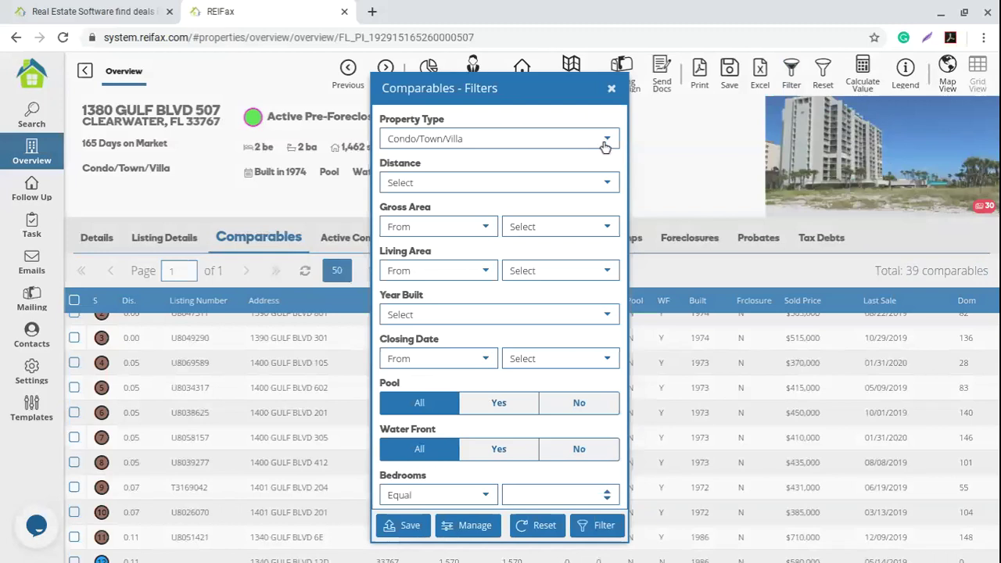
click(606, 183)
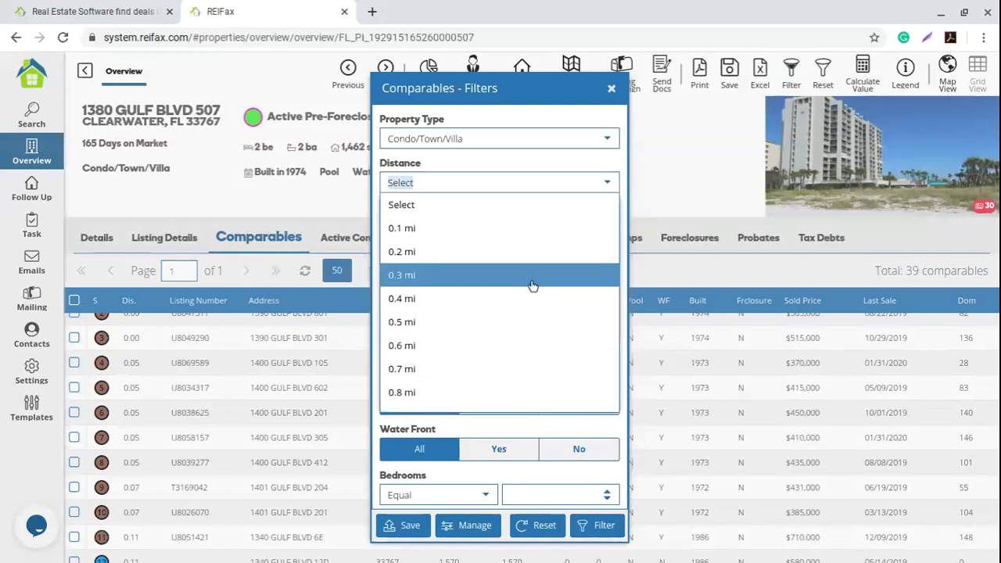
scroll(481, 332, down, 4)
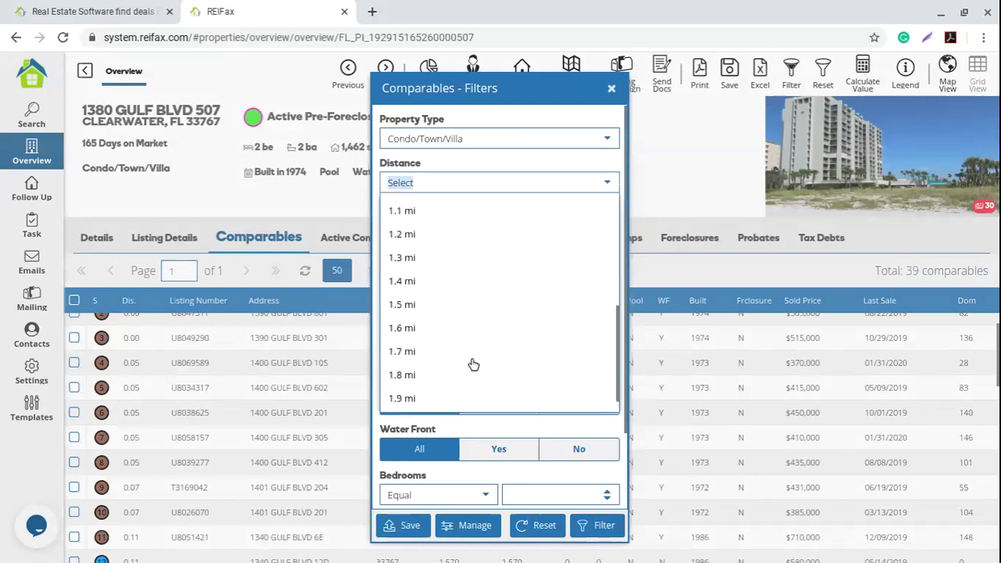
scroll(465, 372, up, 3)
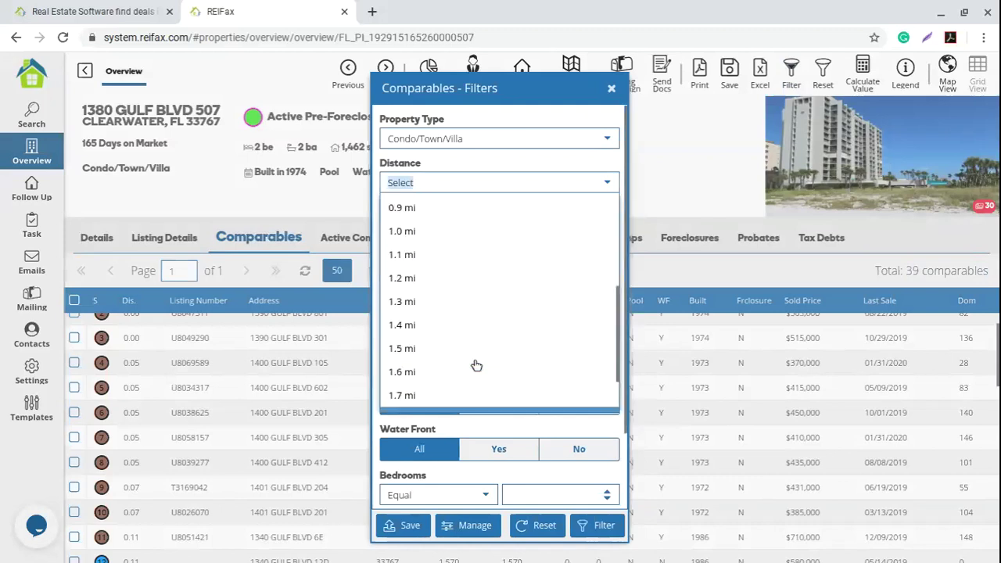
scroll(476, 366, up, 1)
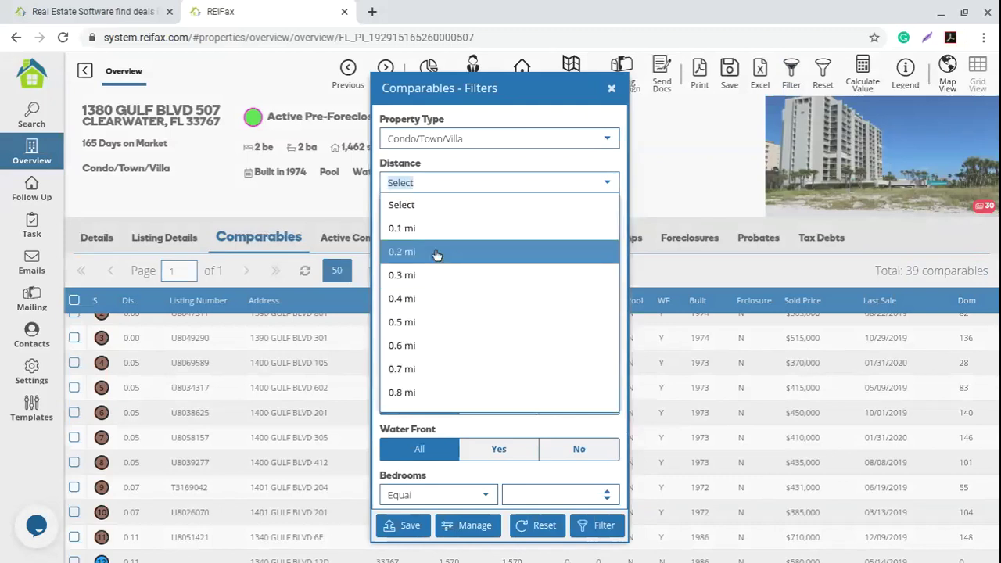
click(544, 182)
click(543, 182)
click(624, 161)
scroll(624, 161, down, 2)
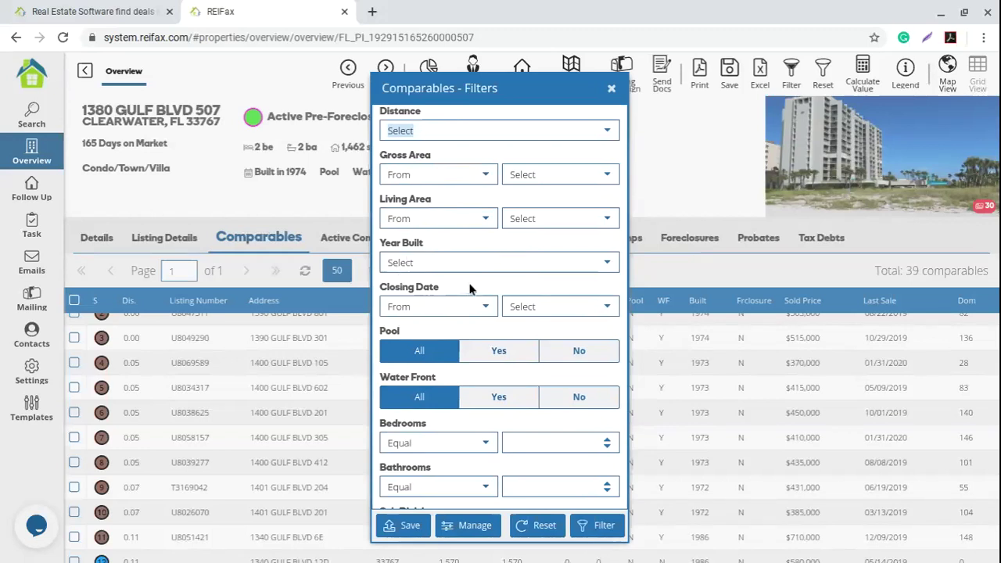
scroll(469, 289, down, 1)
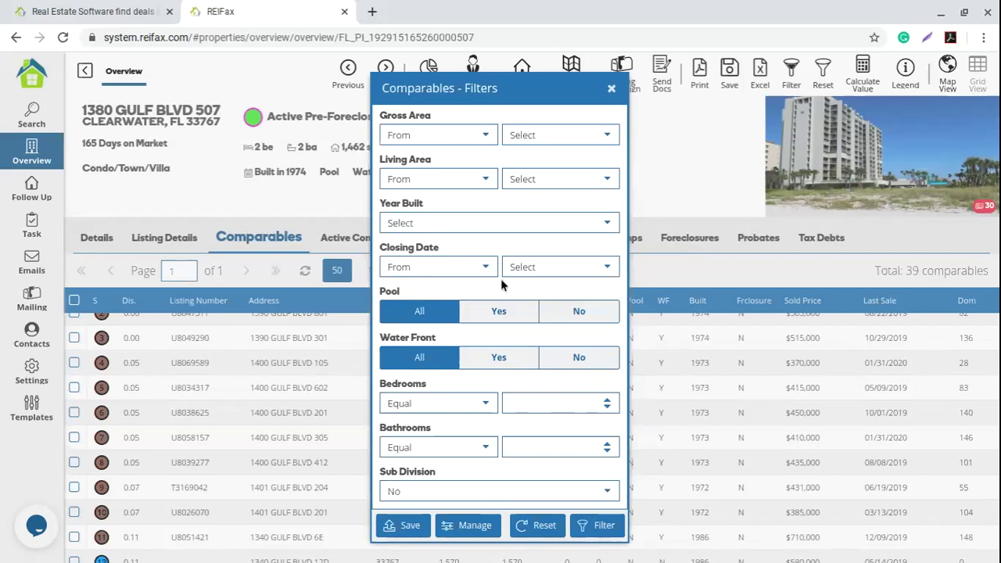
Step: Filter comparables to closing date 6 months, 2 bedrooms and 2 bathrooms
click(607, 268)
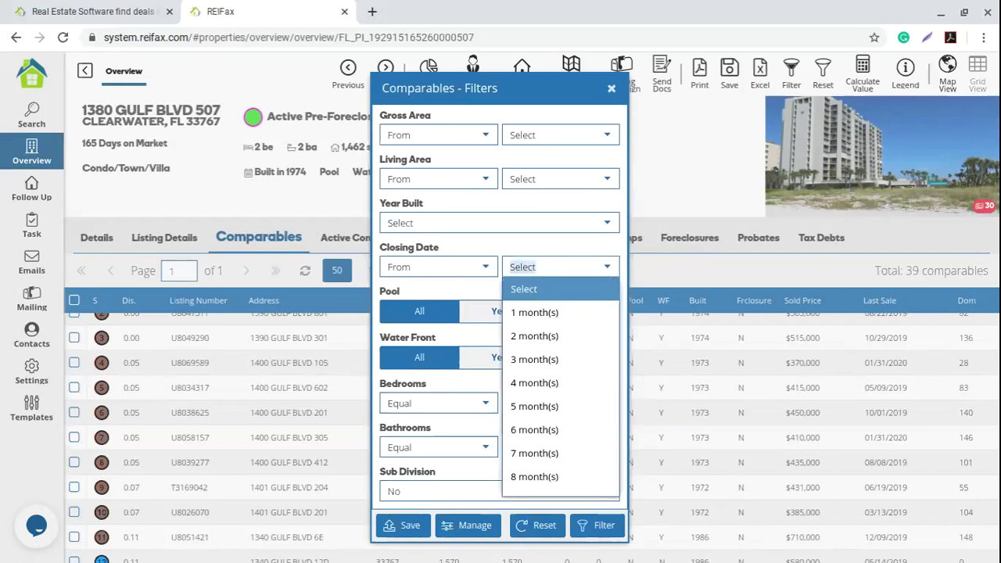
click(566, 433)
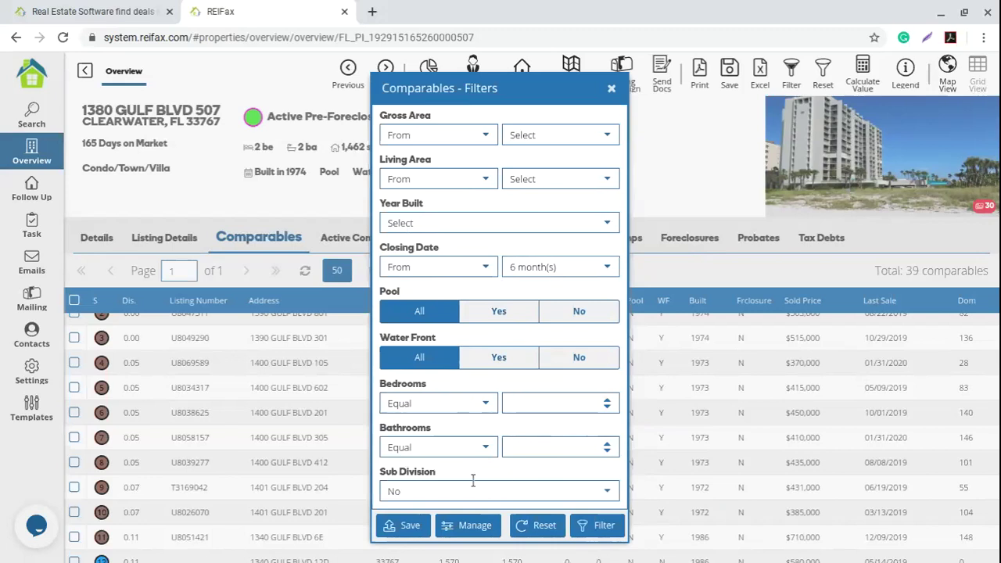
click(533, 403)
text(2)
click(530, 448)
text(2)
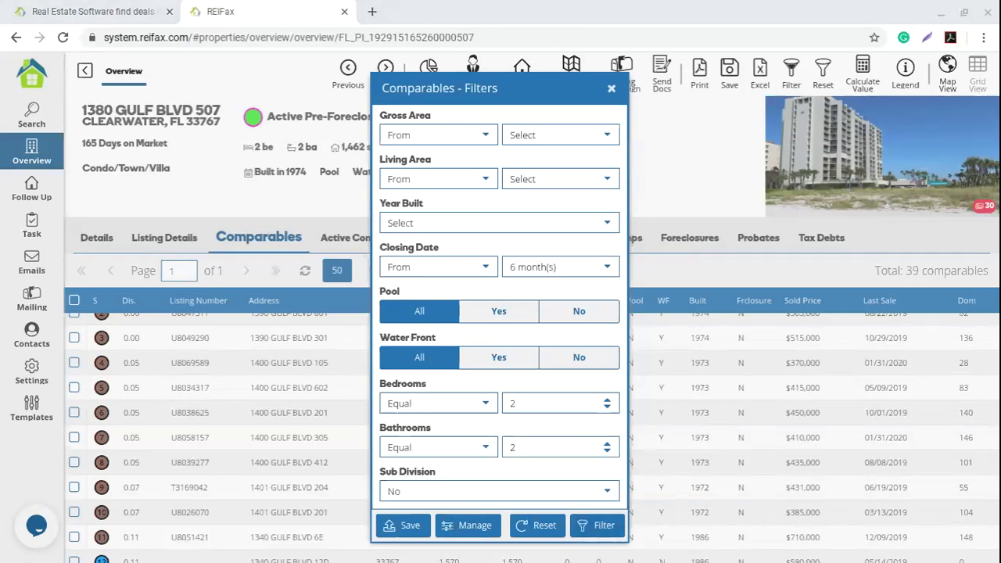
click(602, 527)
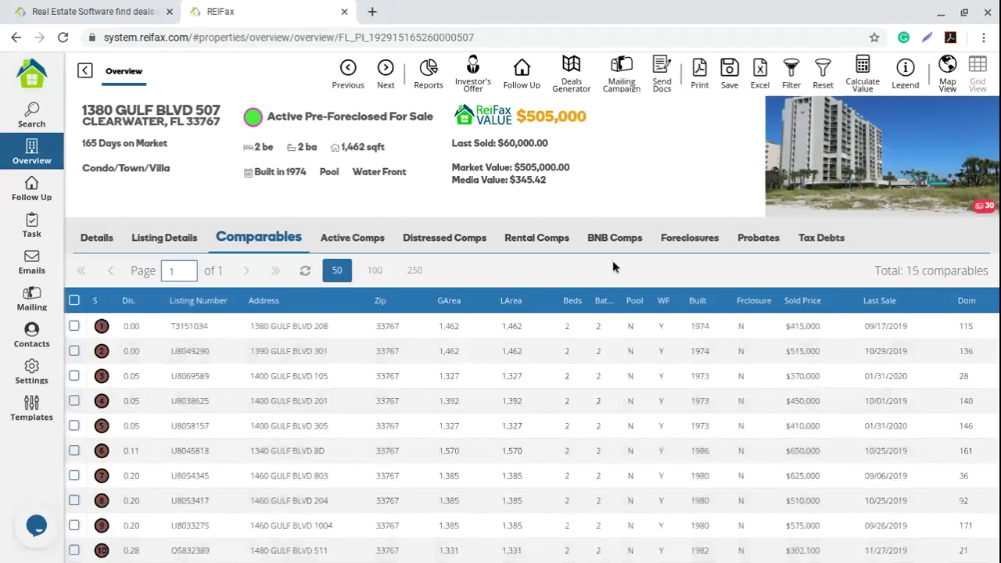
Step: Select all 15 comparables via the header checkbox, highlighting the total and selected counts
drag(905, 270, 991, 275)
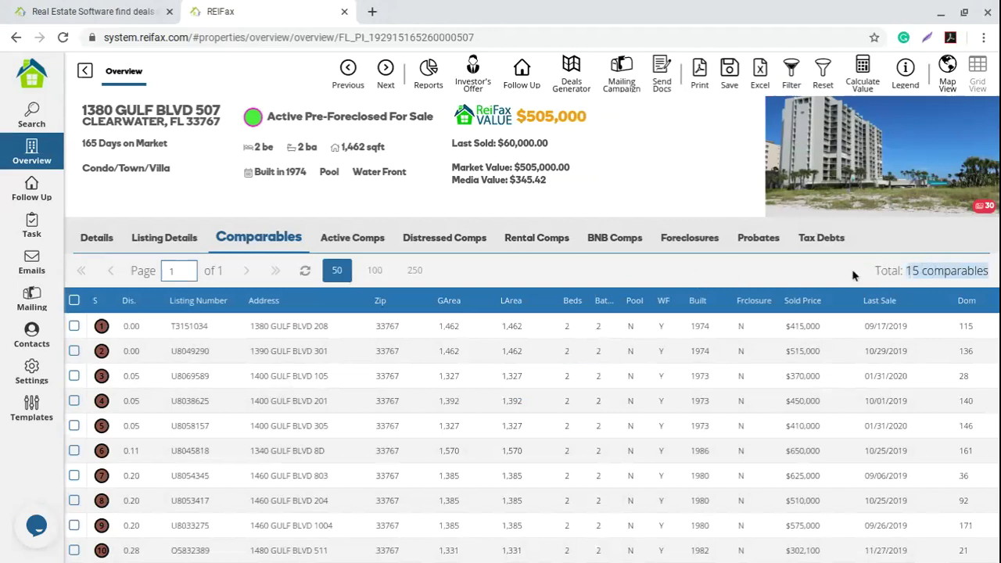
click(75, 302)
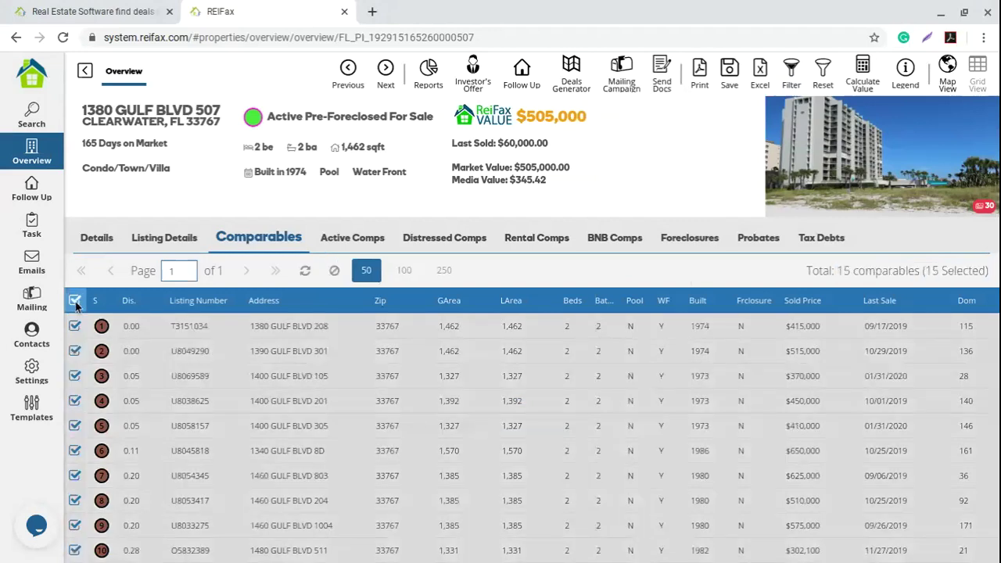
drag(931, 270, 987, 272)
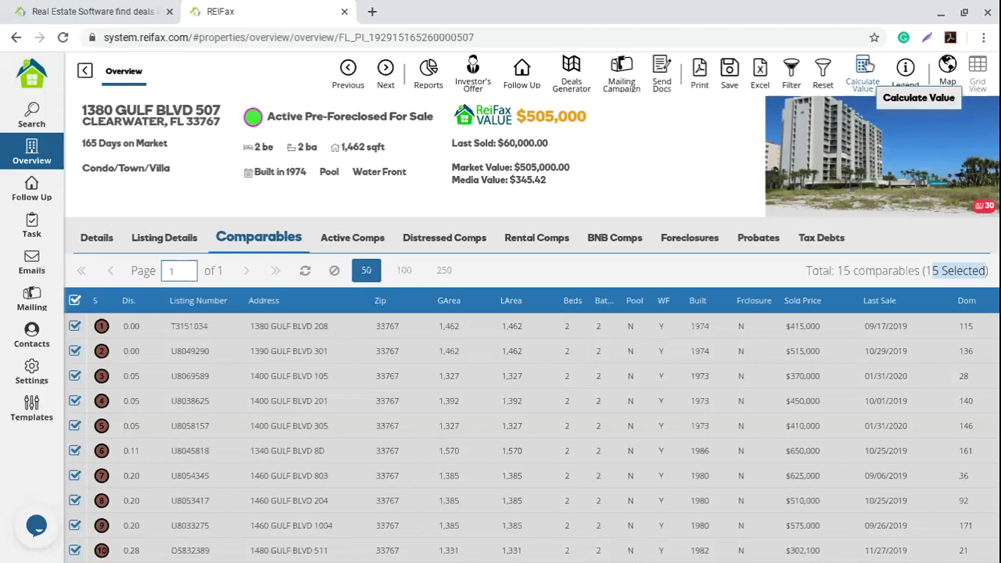
Step: Run Calculate Value and highlight the resulting $515,000 calculated value
click(867, 75)
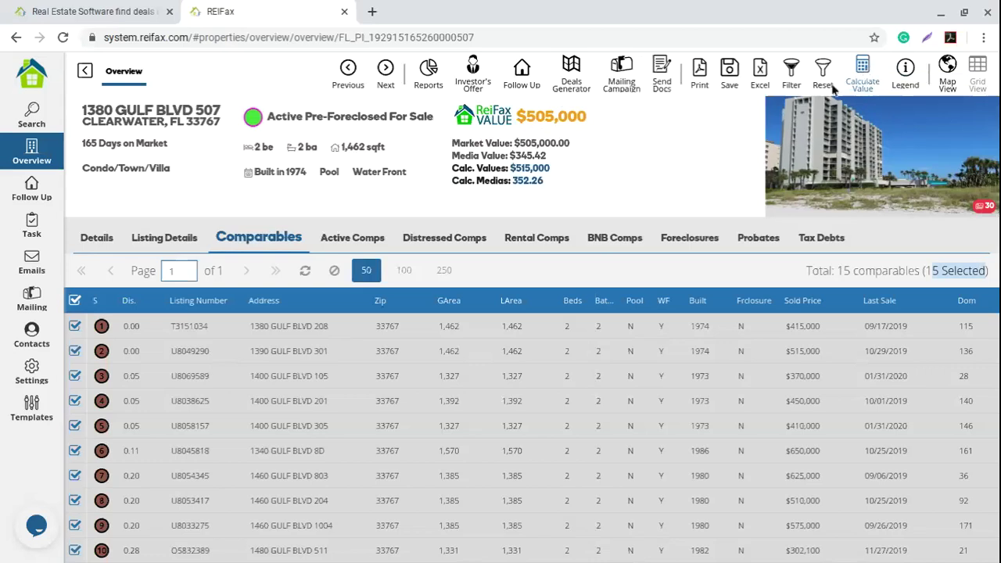
click(557, 172)
drag(552, 172, 447, 174)
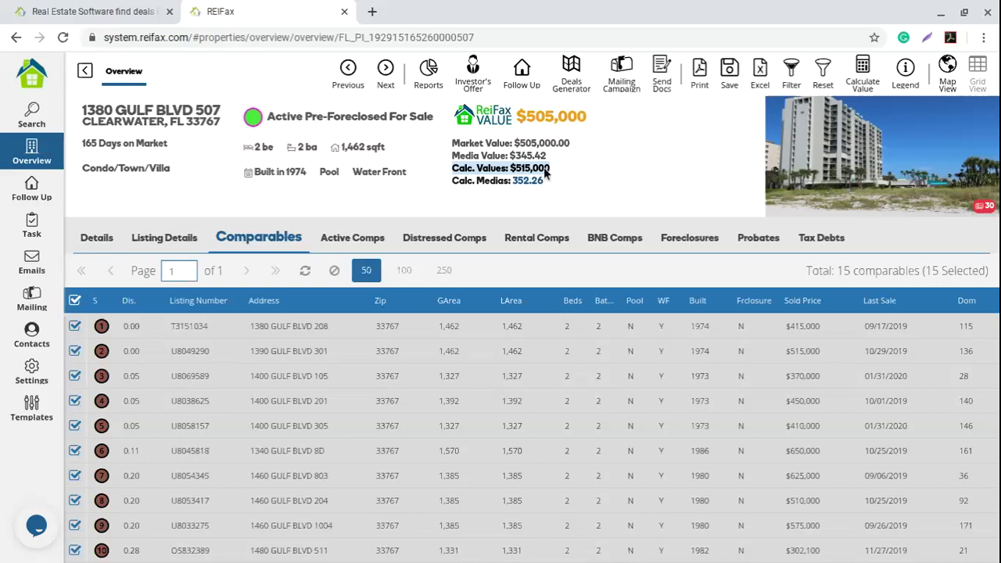
Step: Review the $469,000 listing price under Listing Details, then the $390,391 assessed, build and taxable values under Details
click(168, 237)
drag(698, 296, 748, 297)
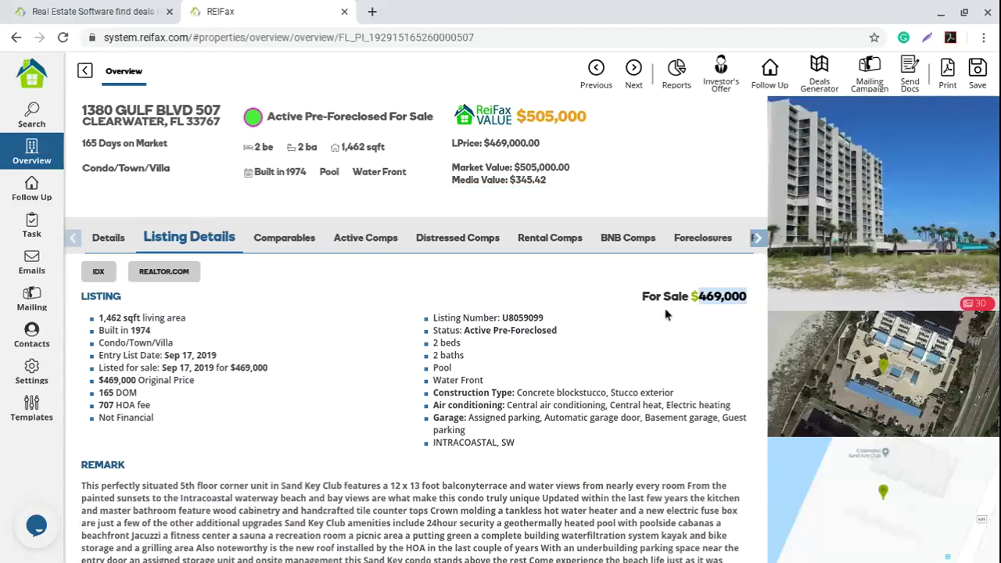
click(109, 238)
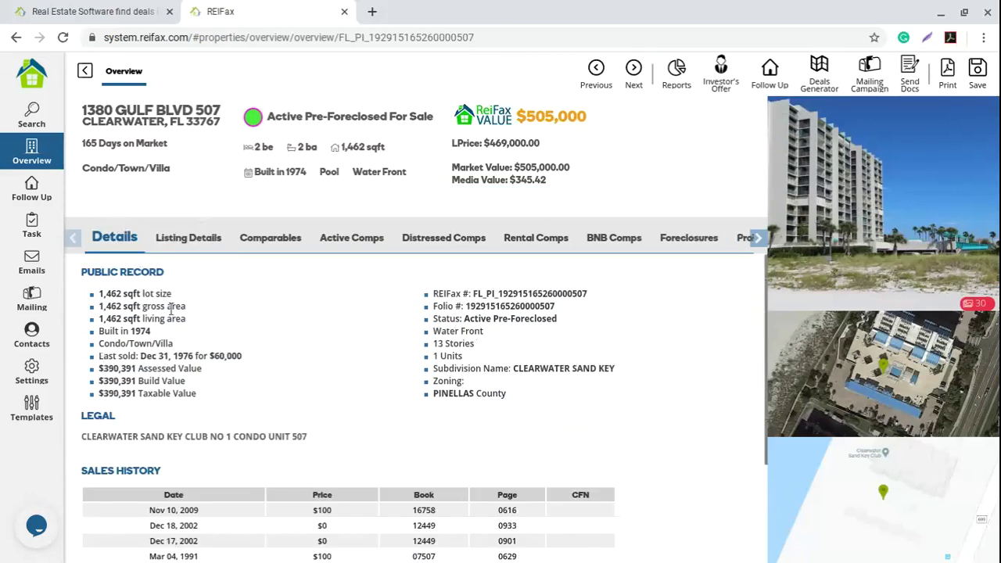
drag(99, 371, 197, 394)
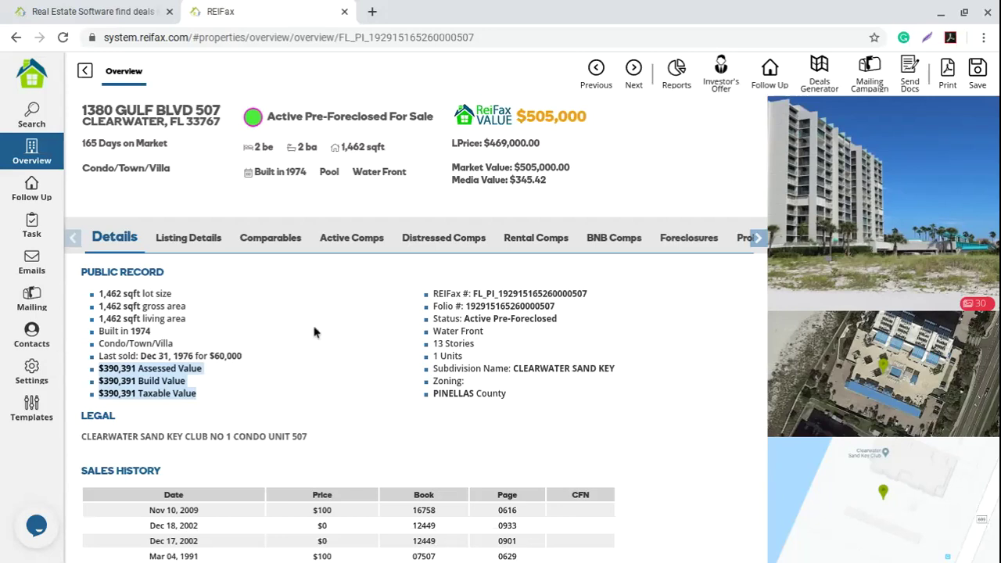
Step: Calculate values from the 15 selected comparables and highlight the Calc. Values $515,000 line
click(272, 237)
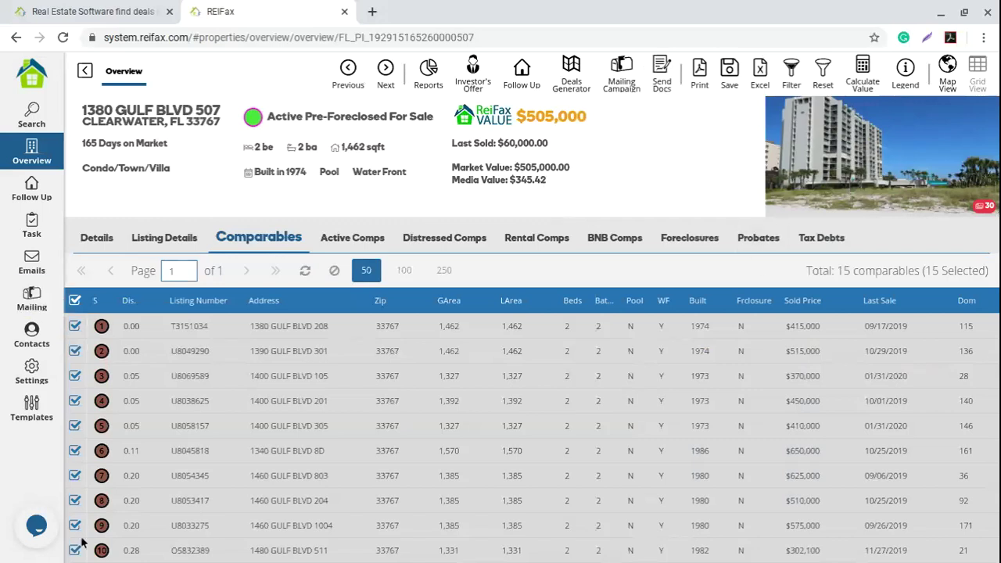
click(863, 82)
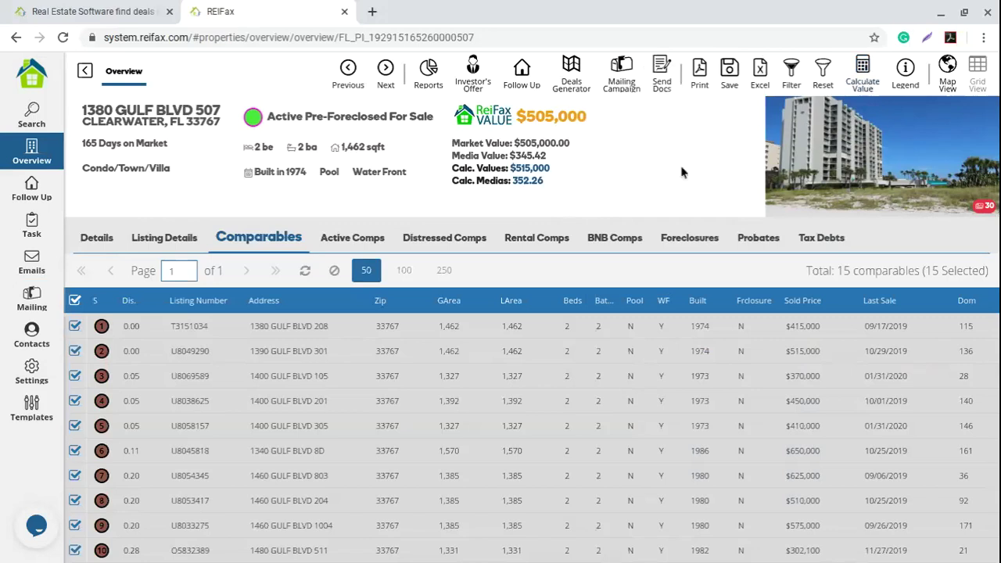
drag(555, 169, 454, 167)
click(348, 237)
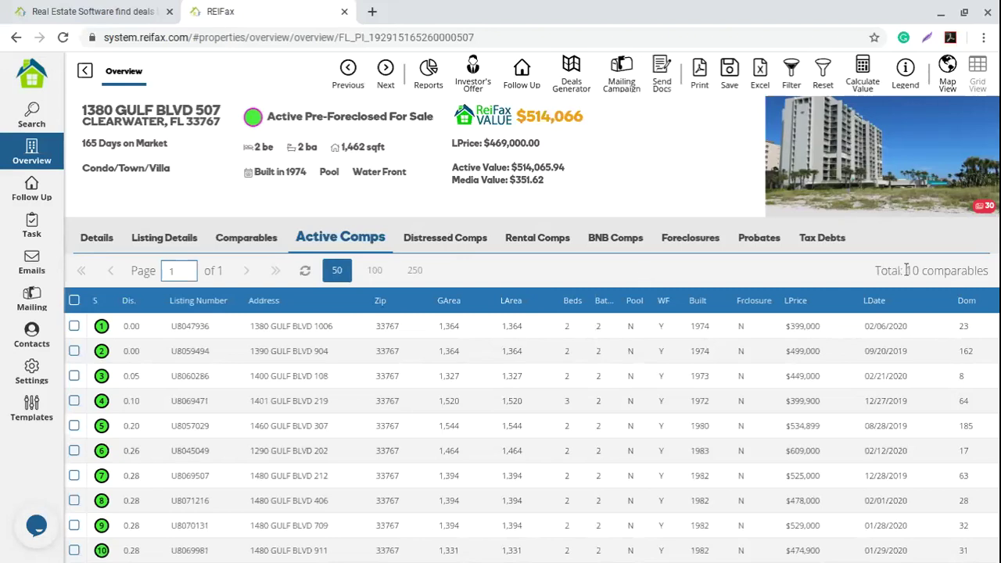
drag(905, 269, 989, 270)
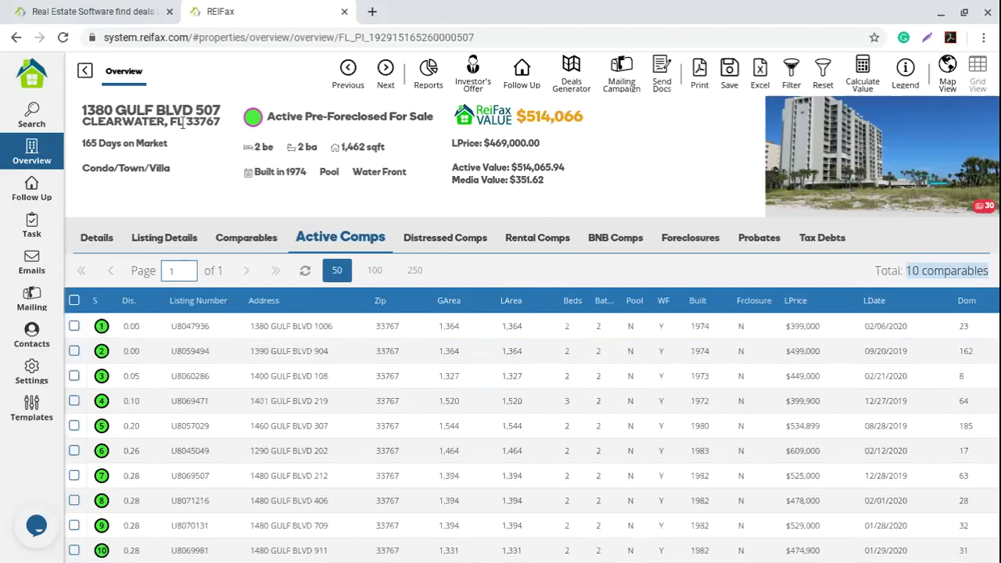
click(302, 329)
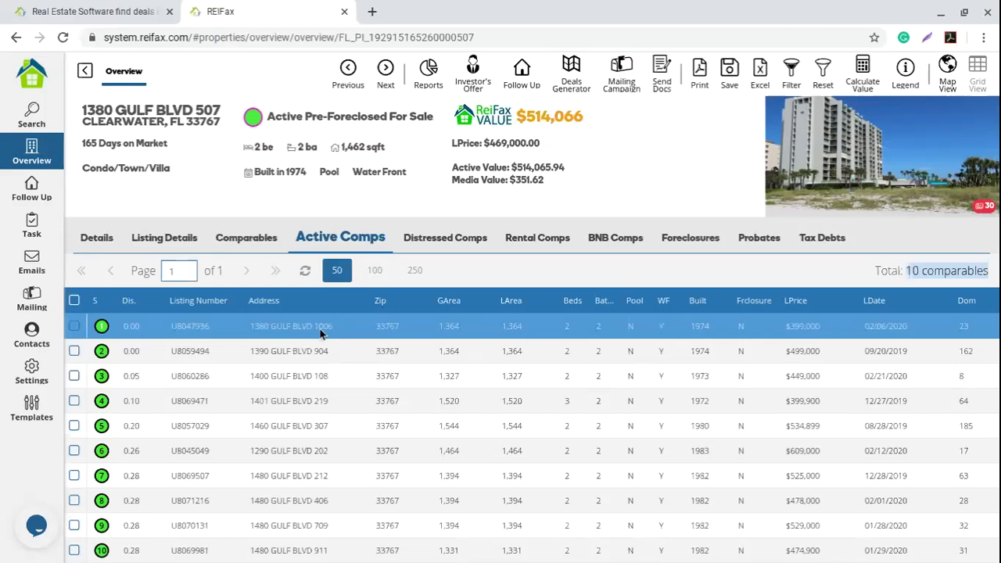
click(319, 332)
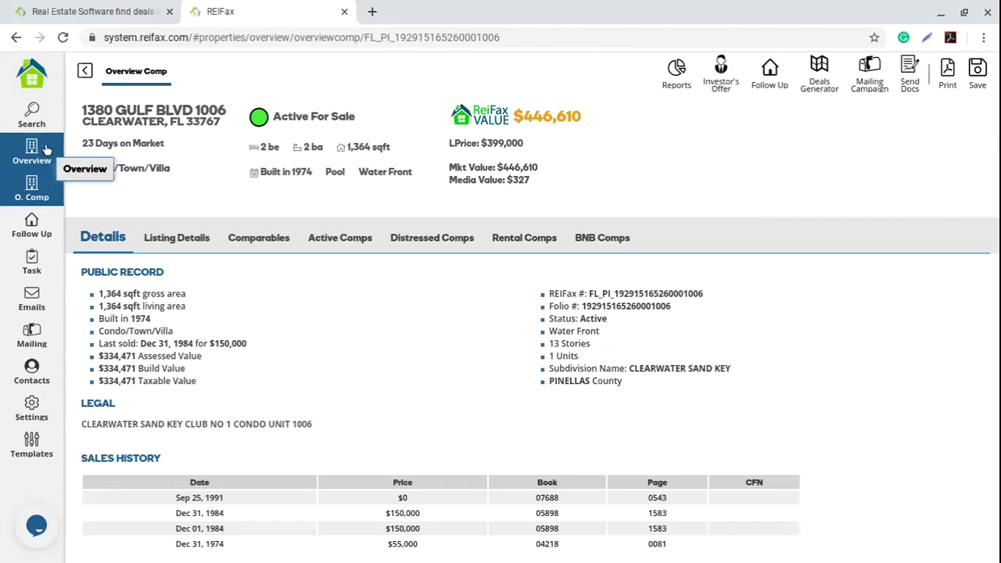
click(45, 148)
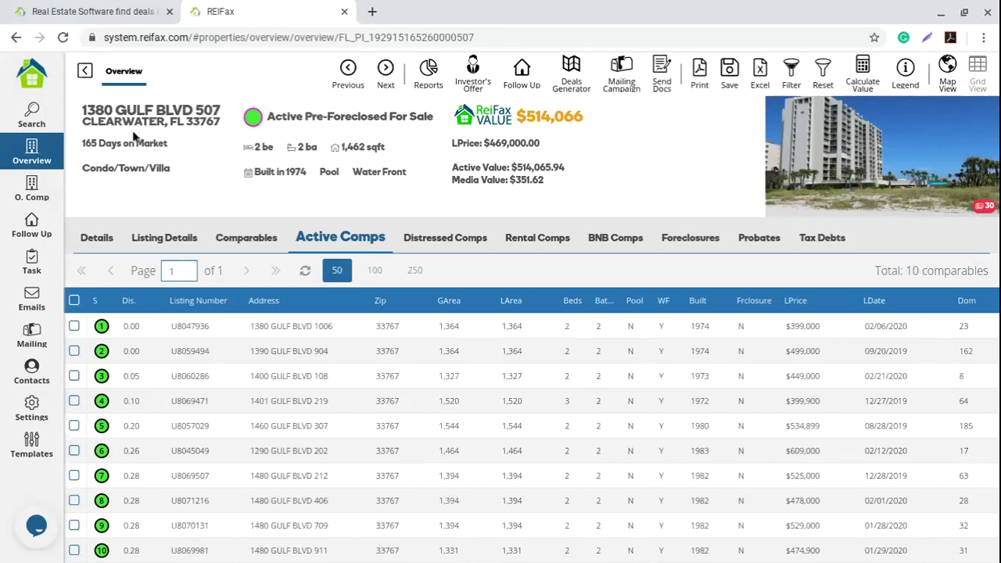
click(38, 195)
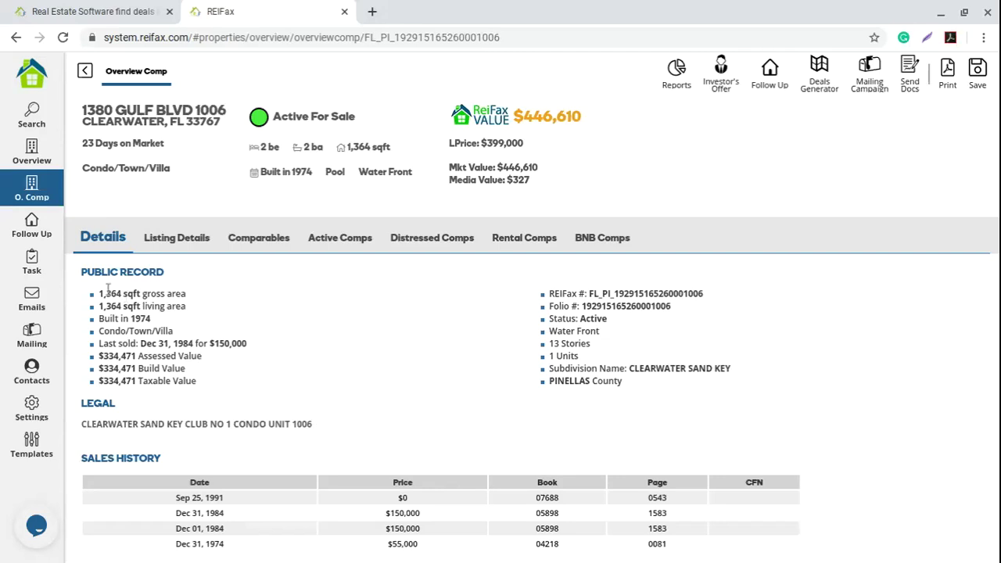
click(32, 152)
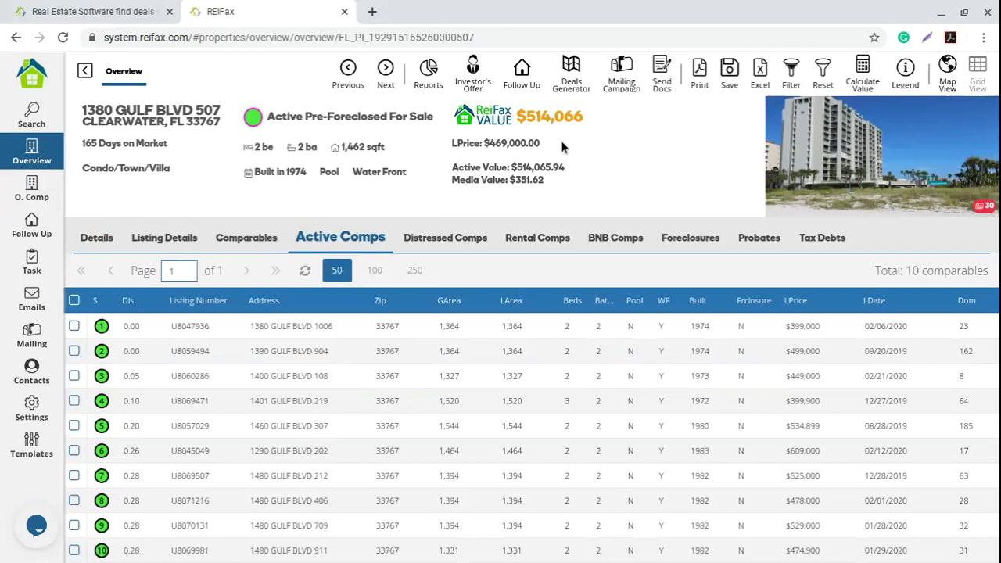
Step: Highlight the 514,066 ReiFax Value and the Active Value $514,065.94 line
double_click(580, 116)
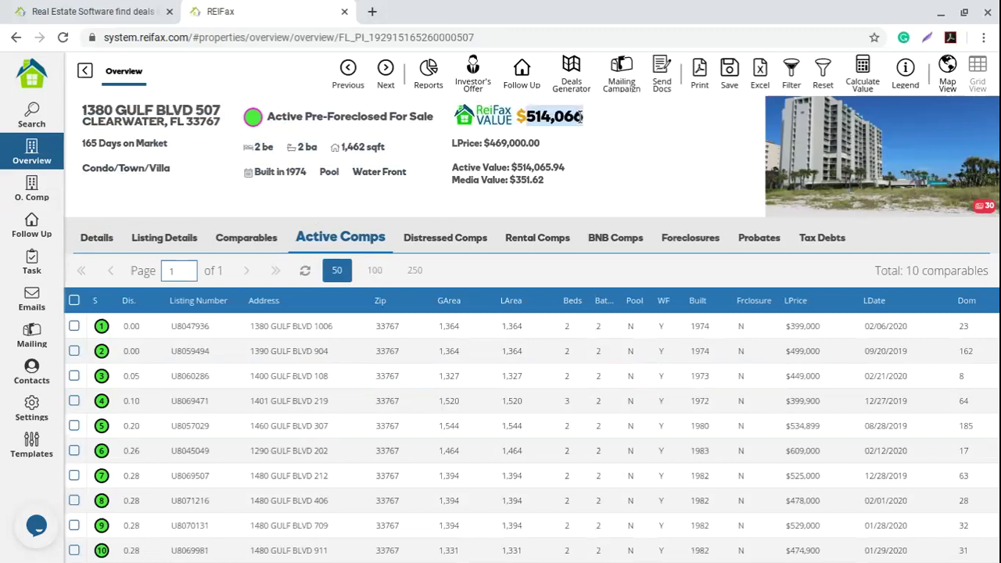
click(454, 168)
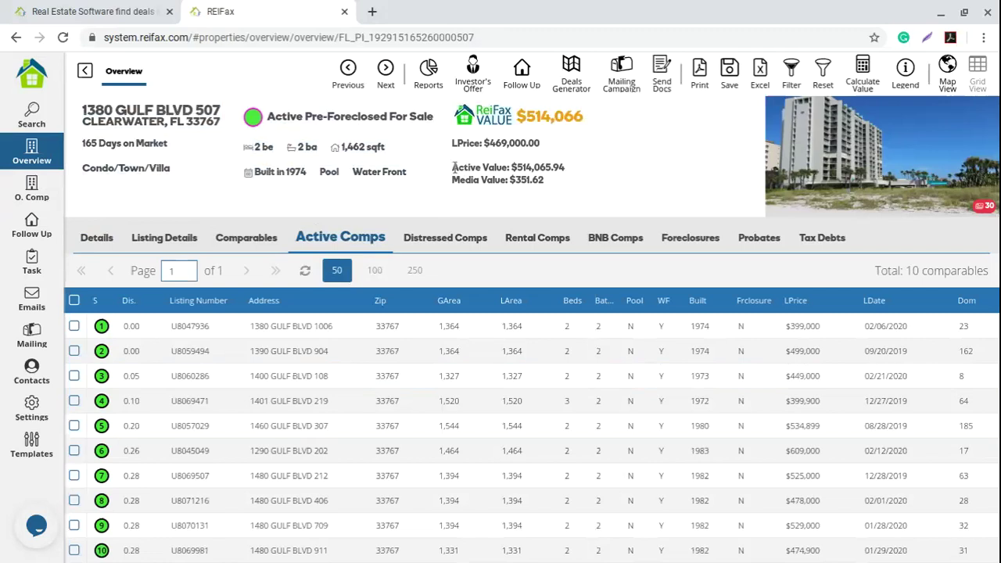
drag(454, 168, 569, 172)
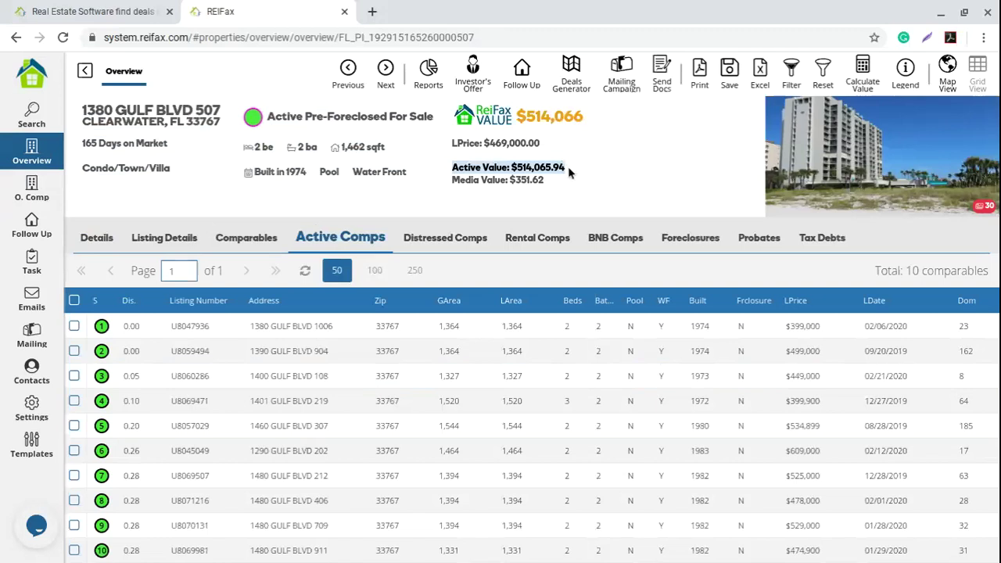
click(422, 270)
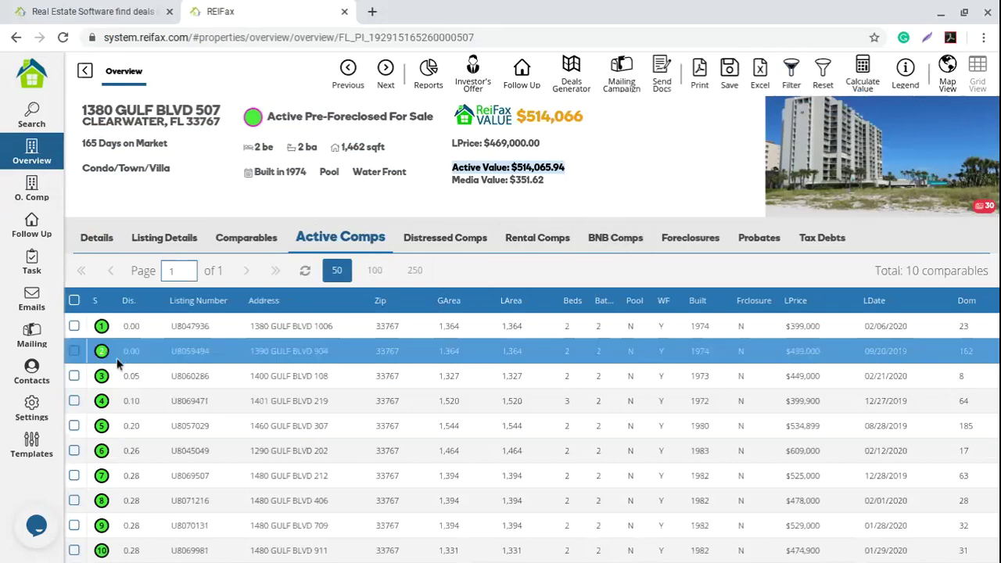
click(74, 351)
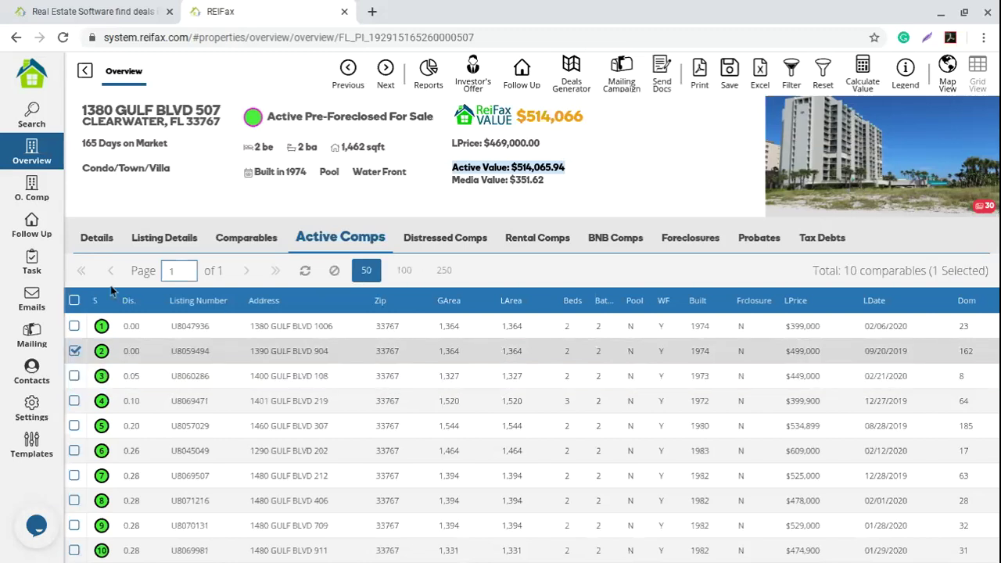
click(75, 425)
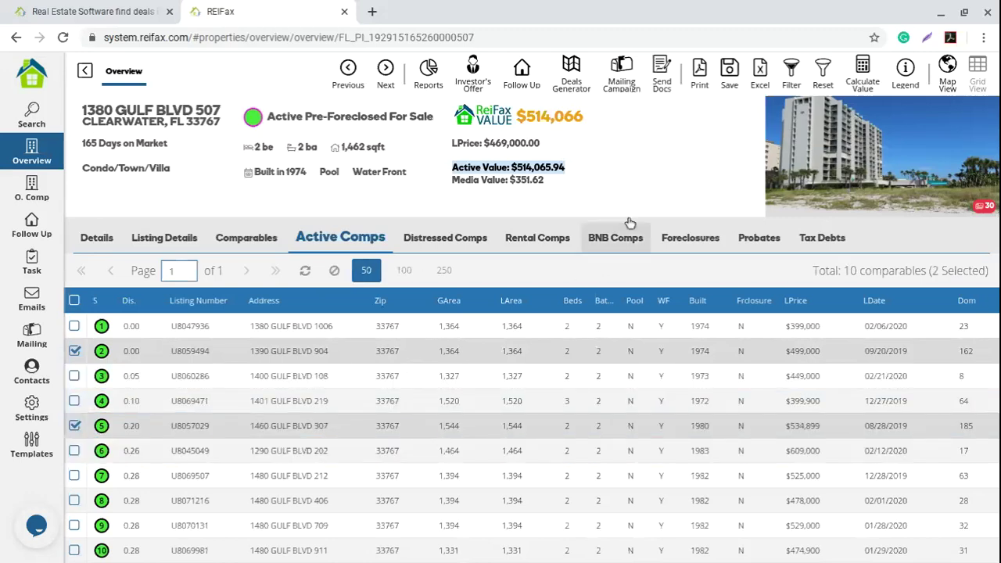
click(865, 81)
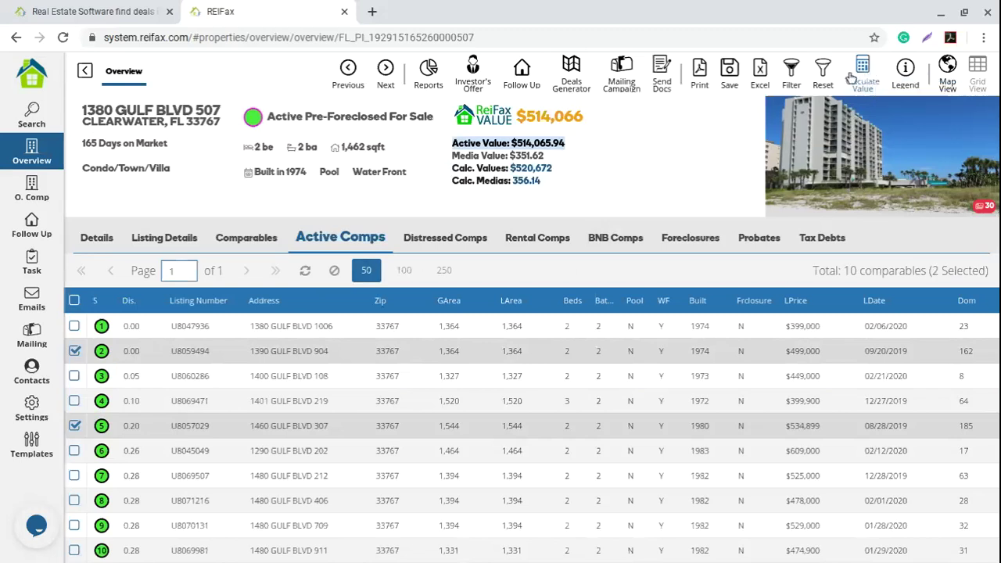
drag(452, 168, 555, 176)
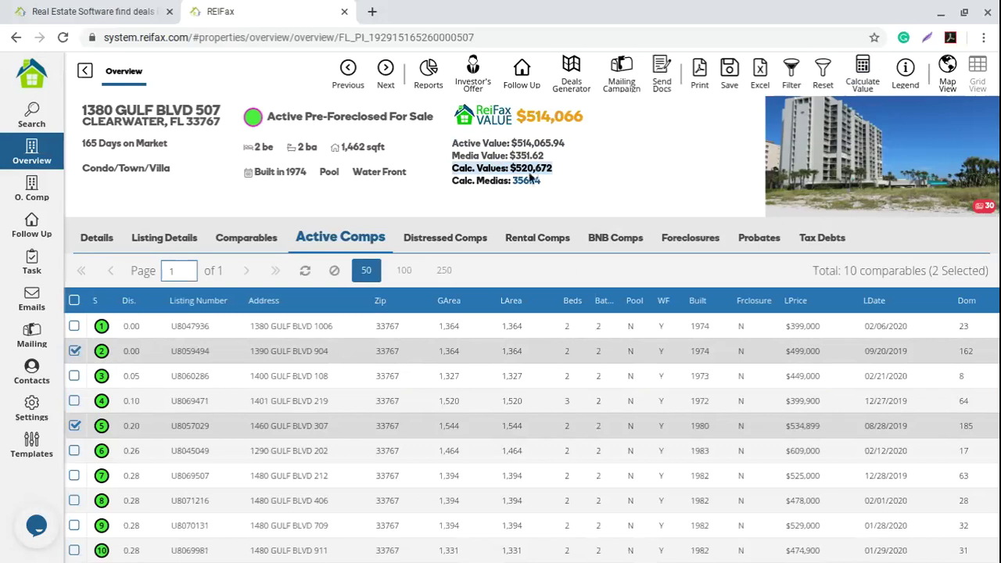
click(262, 245)
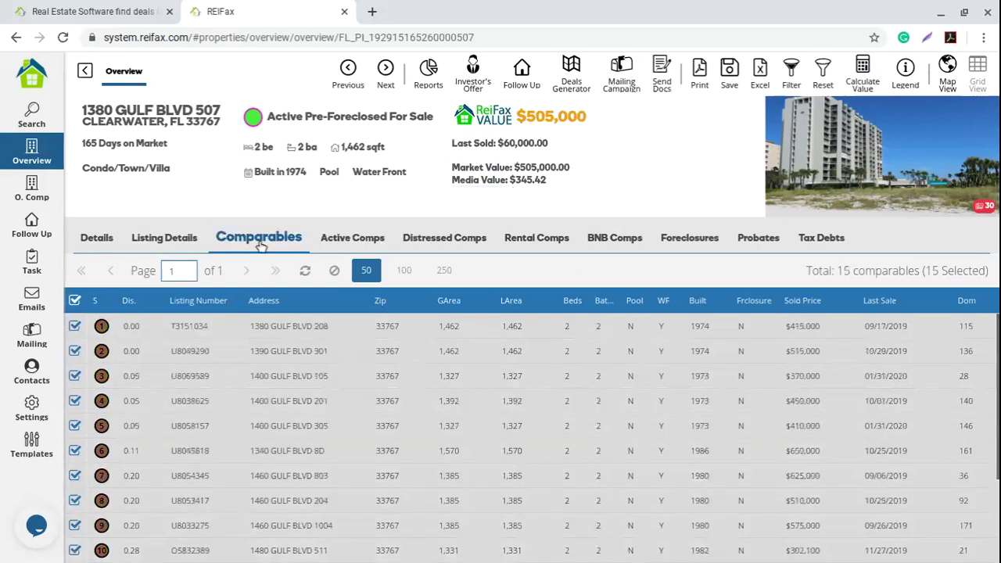
click(158, 243)
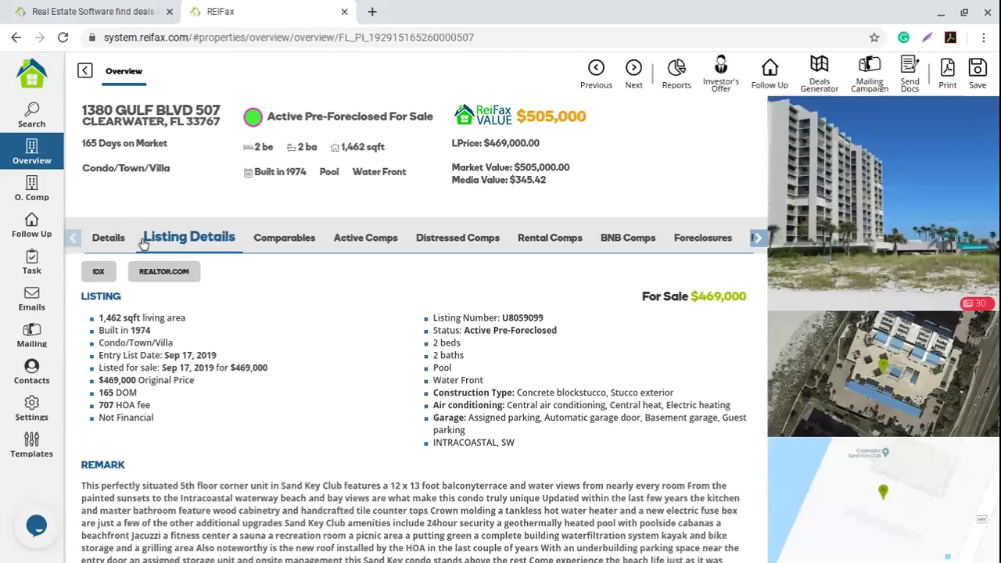
click(110, 238)
drag(200, 397, 95, 364)
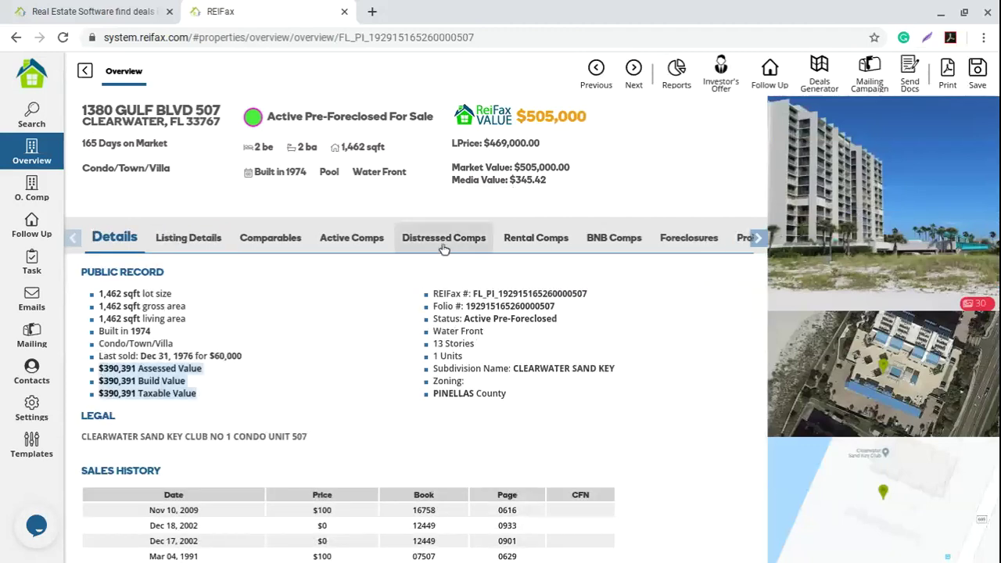
click(363, 242)
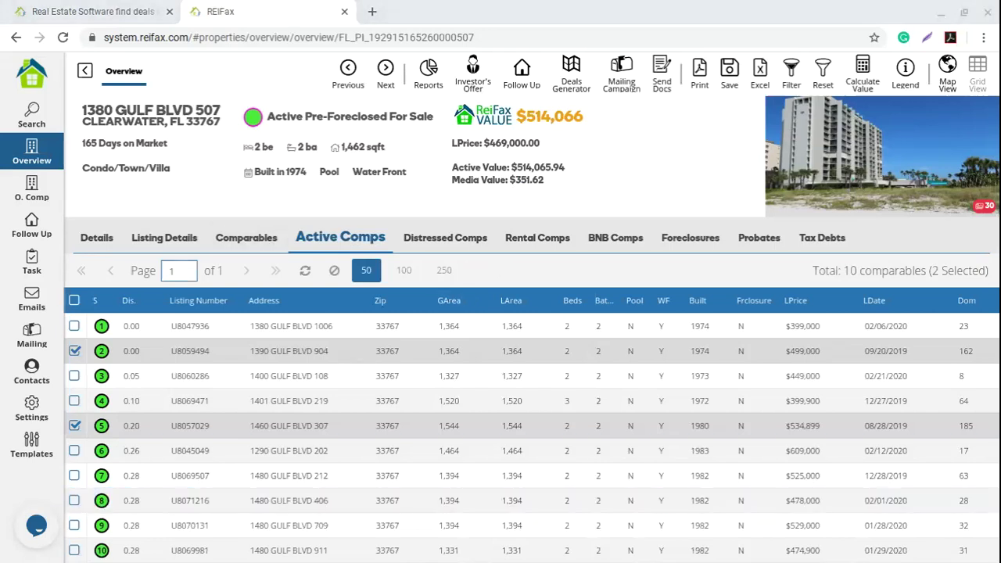
Step: Show the Distressed Comps list, which has no comparables to display
click(703, 277)
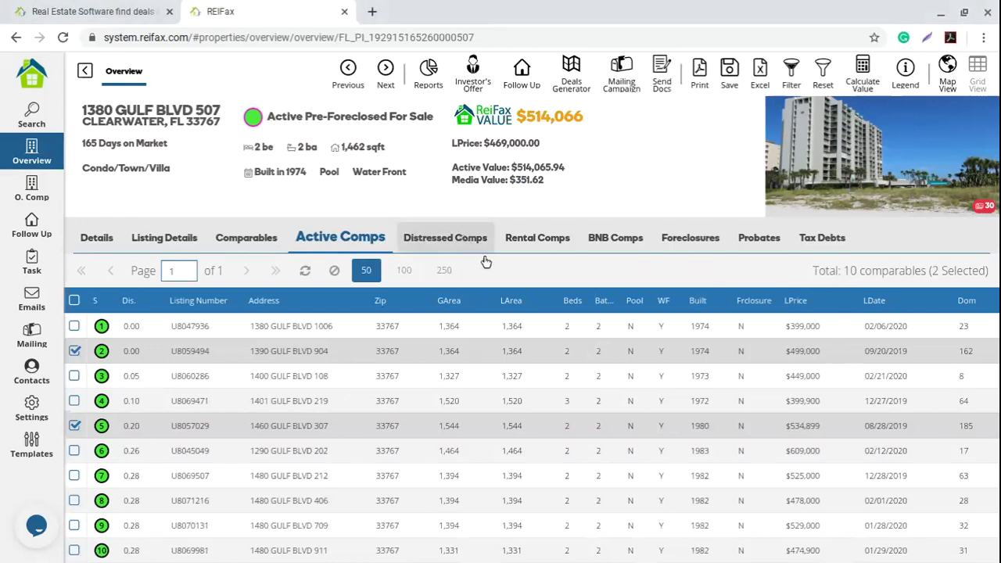
click(486, 262)
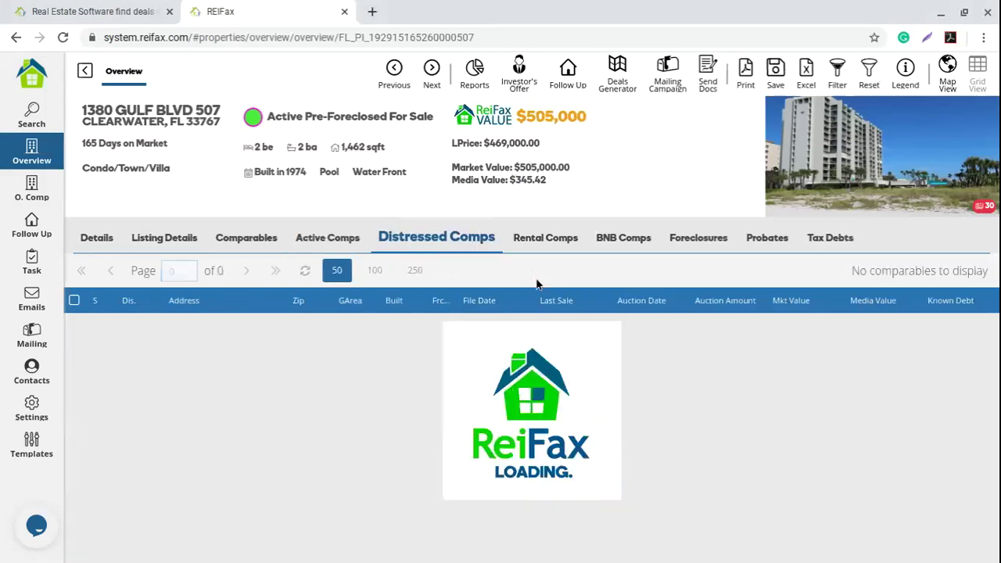
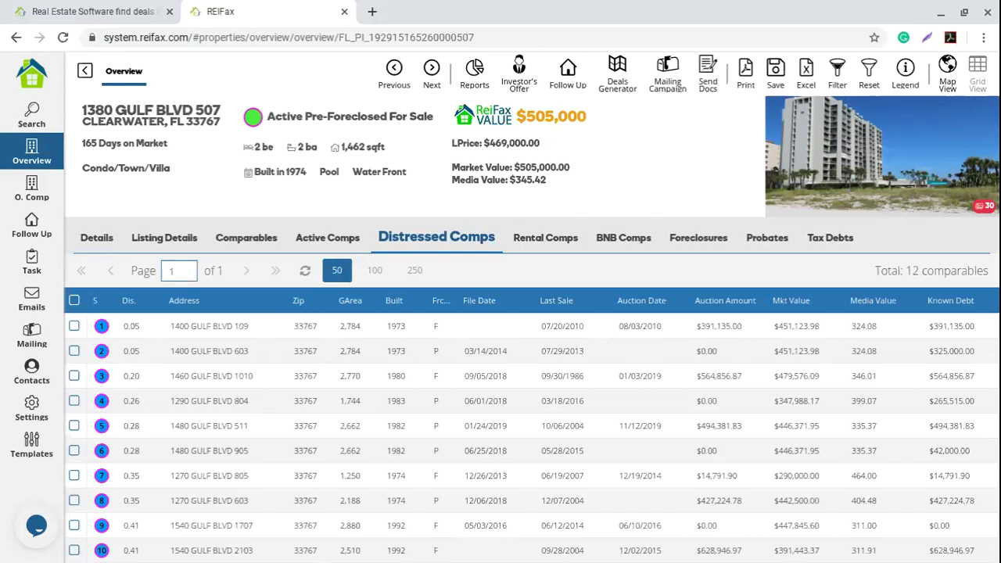
Step: Highlight the total of 12 comparables and scroll through the comparables list
drag(905, 271, 979, 271)
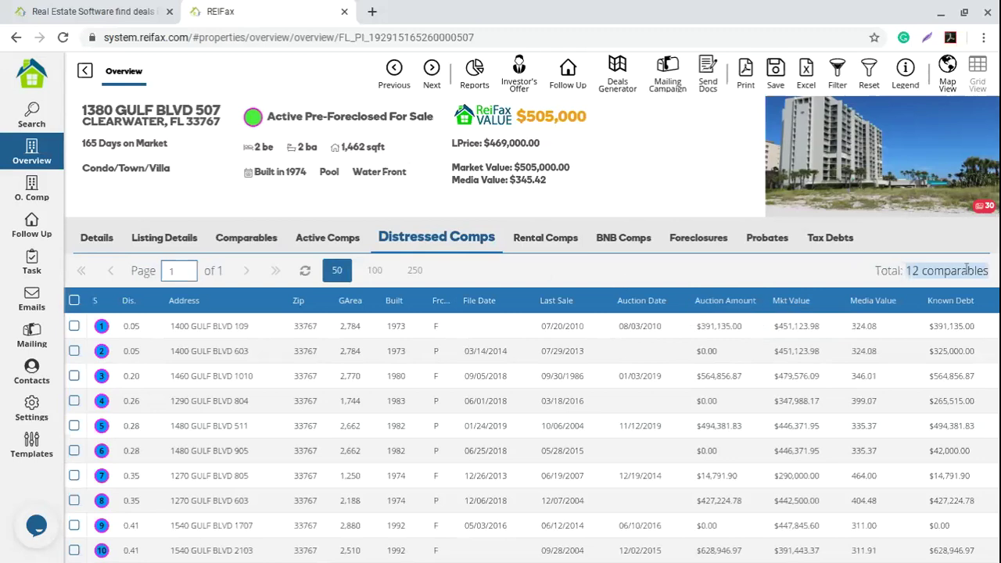
click(540, 376)
scroll(540, 375, down, 1)
scroll(540, 375, up, 1)
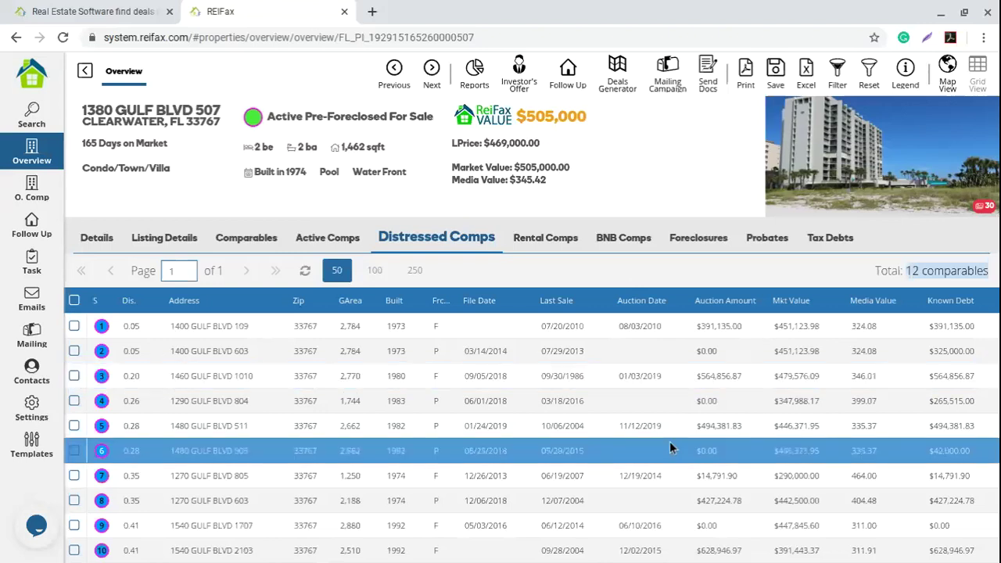
scroll(670, 441, down, 2)
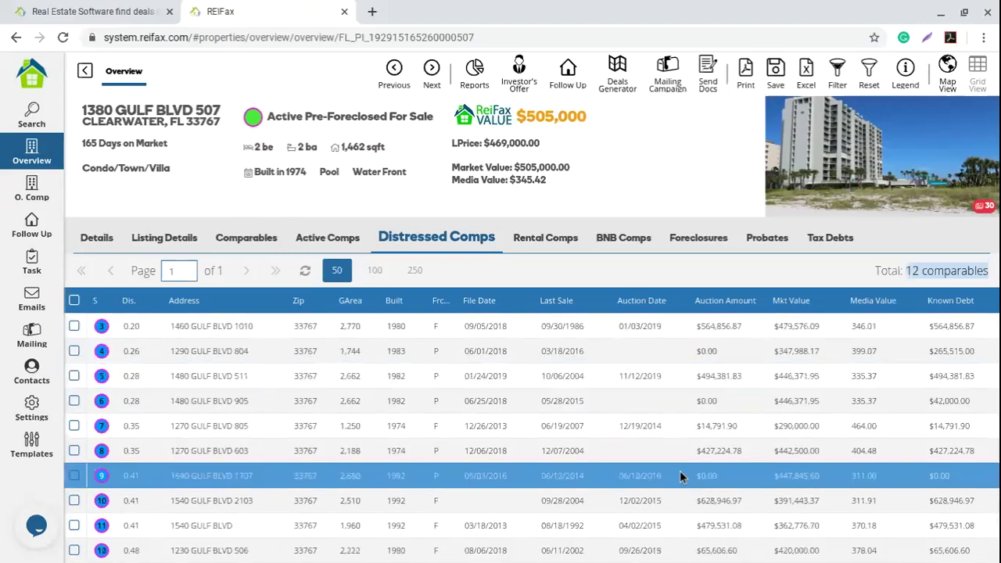
scroll(666, 361, up, 2)
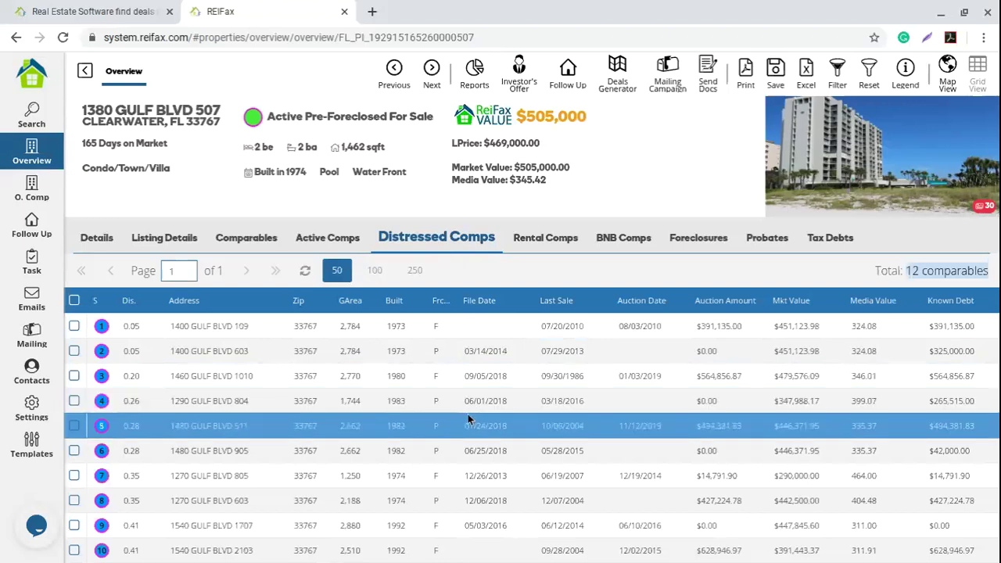
scroll(426, 434, down, 1)
scroll(427, 438, down, 2)
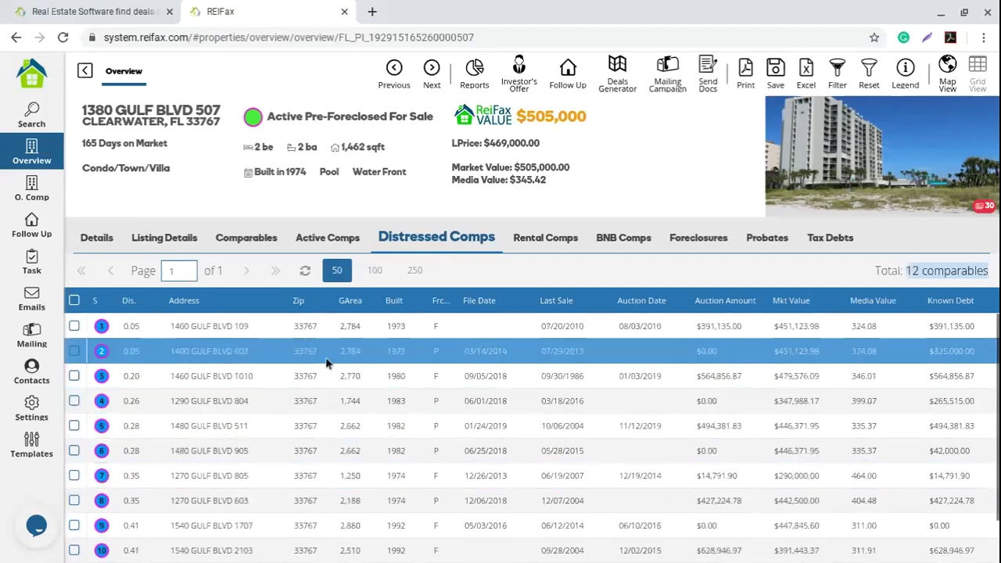
scroll(331, 362, up, 2)
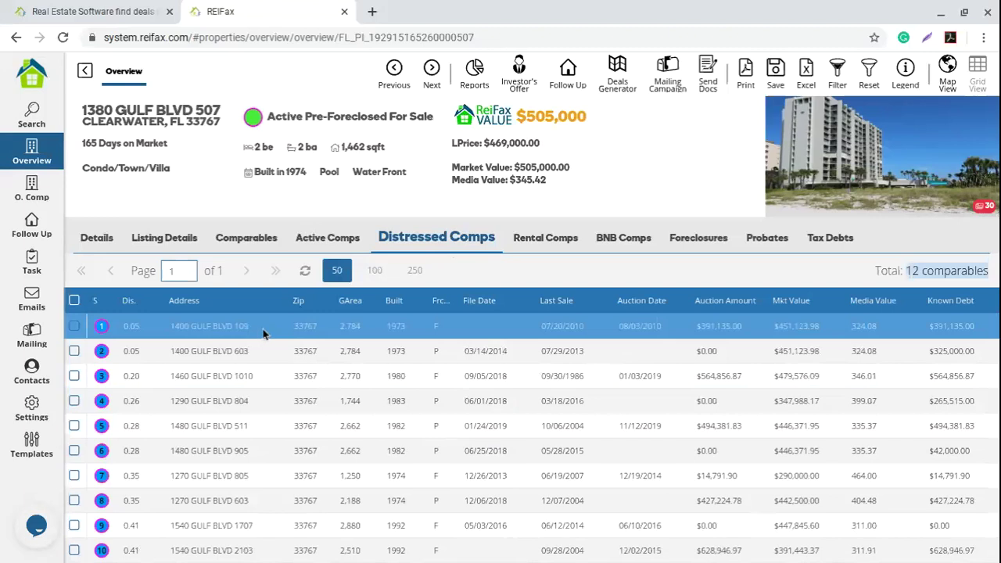
click(262, 334)
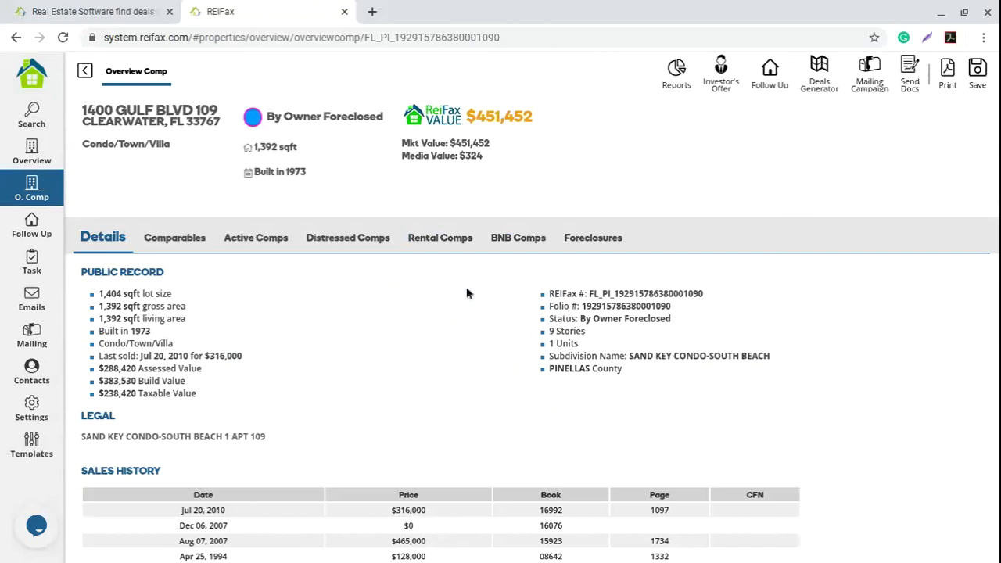
click(592, 239)
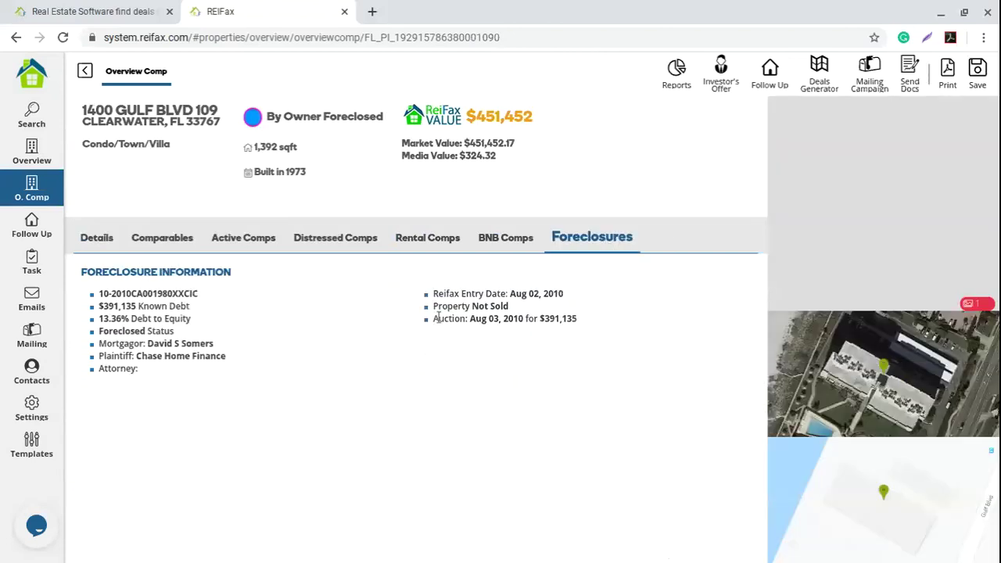
drag(432, 318, 586, 322)
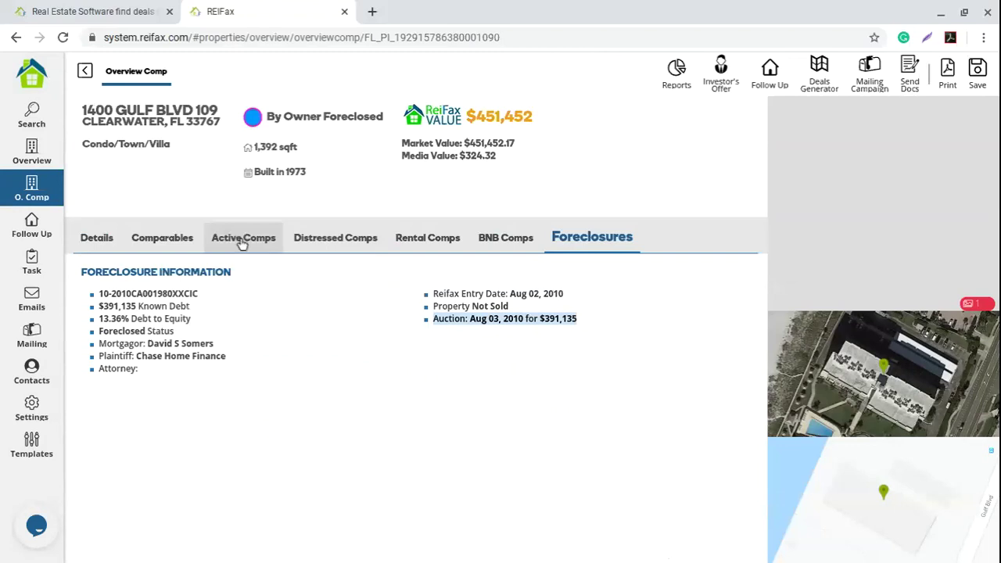
click(86, 72)
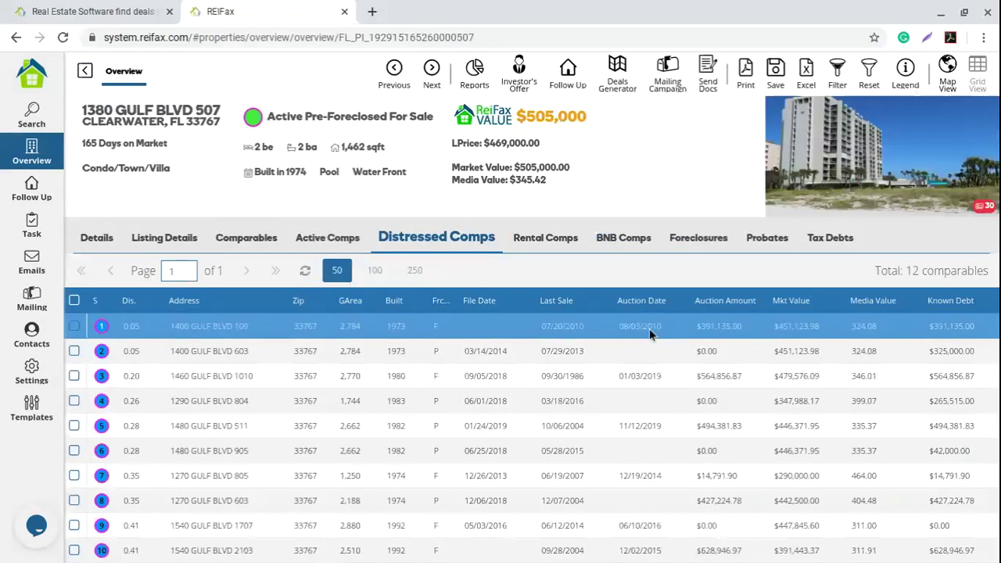
scroll(646, 426, down, 1)
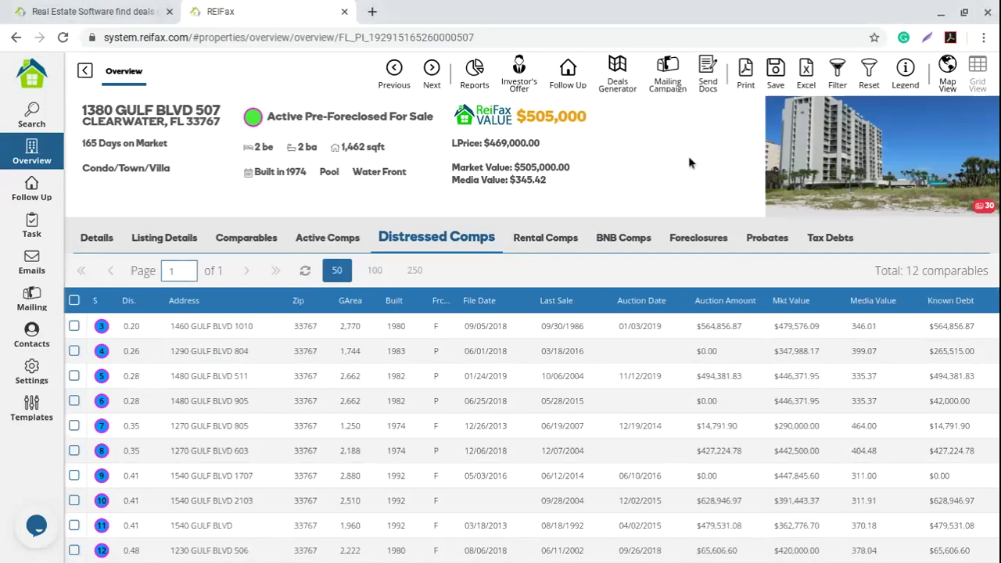
drag(579, 169, 451, 167)
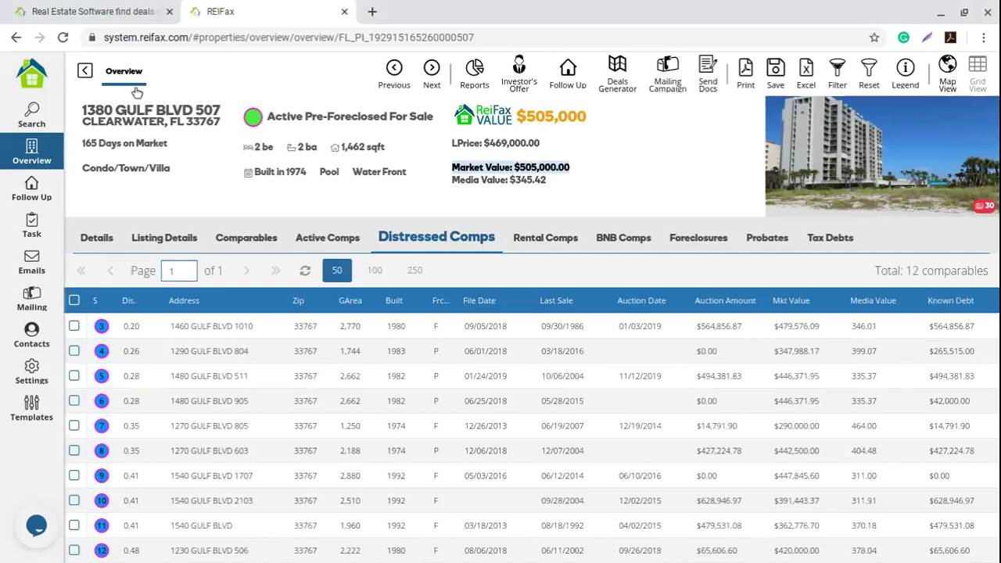
click(102, 107)
triple_click(237, 121)
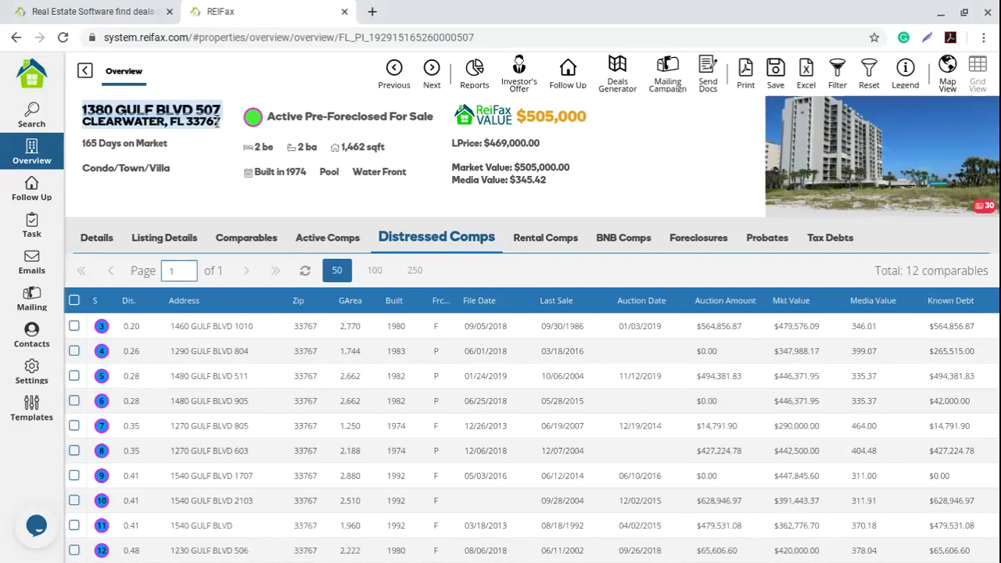
click(329, 117)
drag(304, 116, 386, 117)
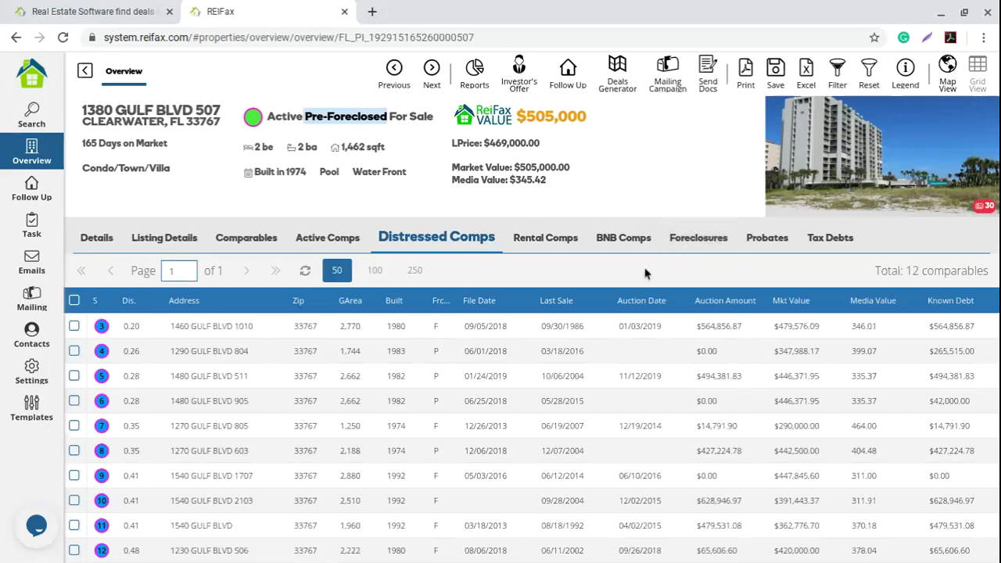
click(593, 266)
Step: List the 81 rental comparables and highlight the ReiFax value 2,996 and the $2,995.90 Rental Value
click(563, 242)
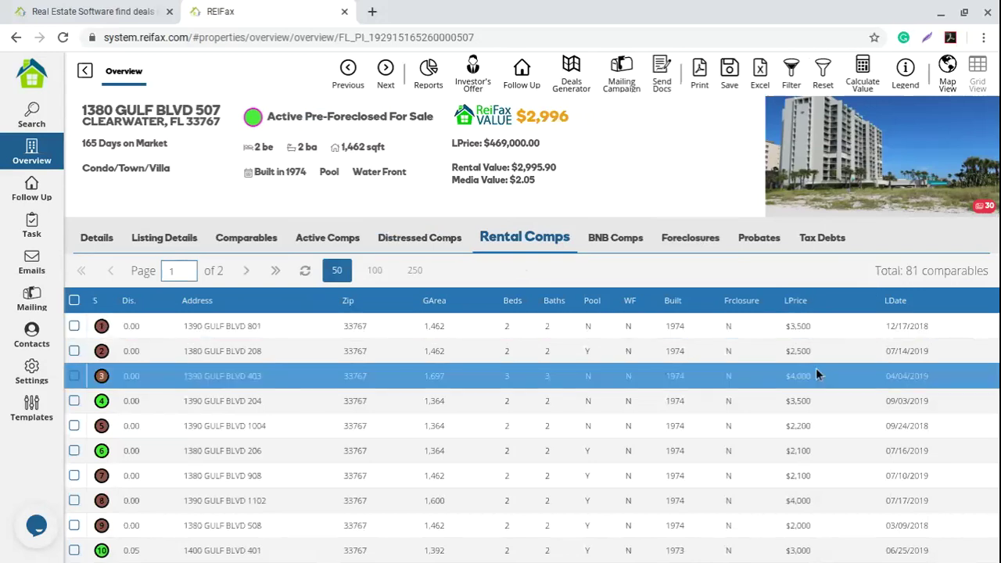
scroll(821, 422, down, 2)
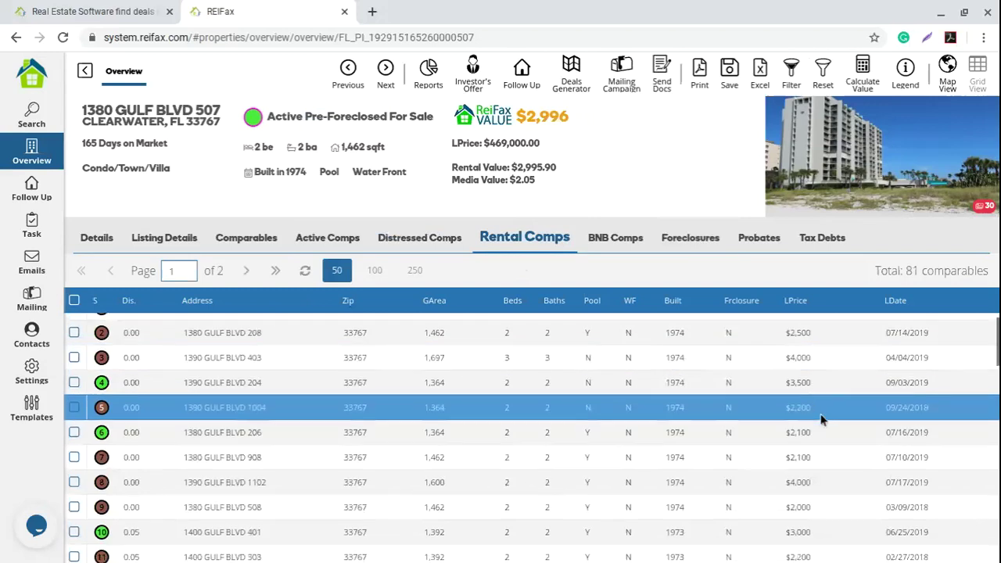
scroll(821, 420, down, 3)
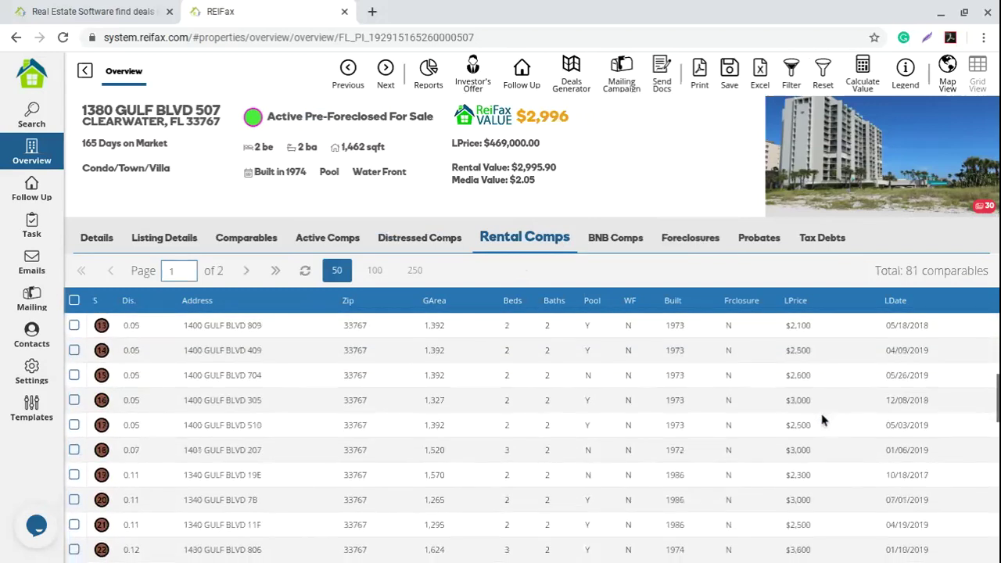
scroll(821, 420, up, 5)
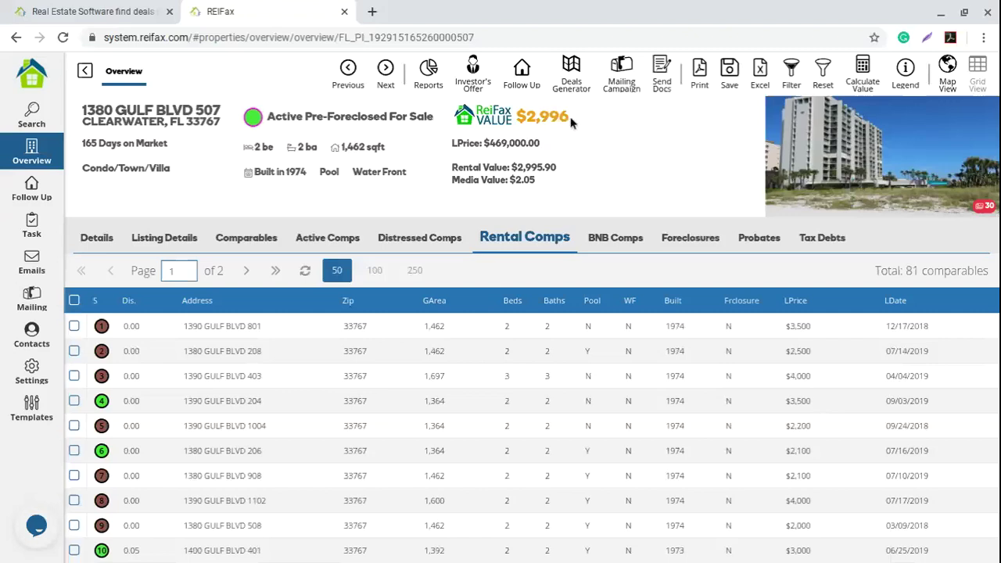
drag(570, 121, 542, 119)
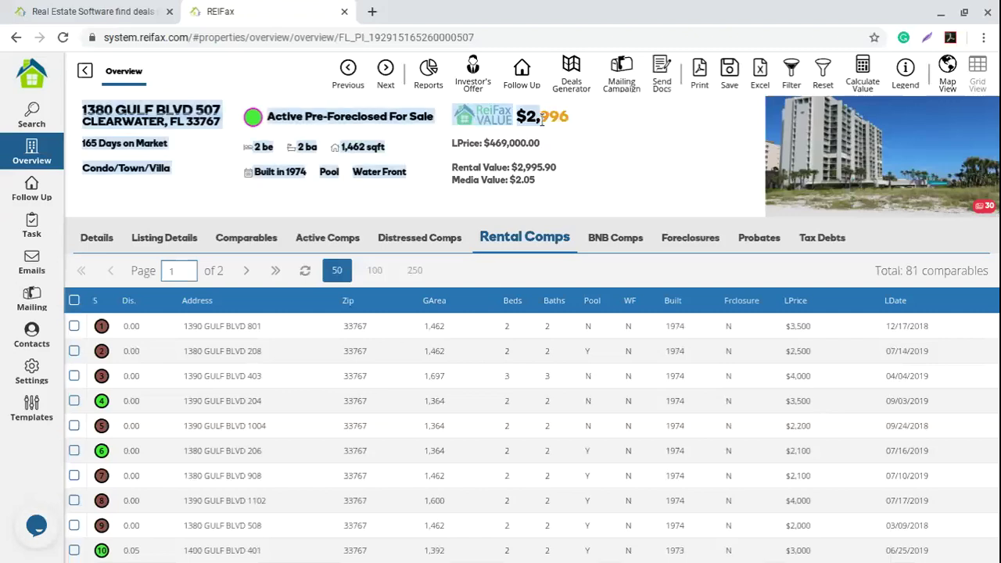
click(553, 117)
drag(526, 117, 569, 118)
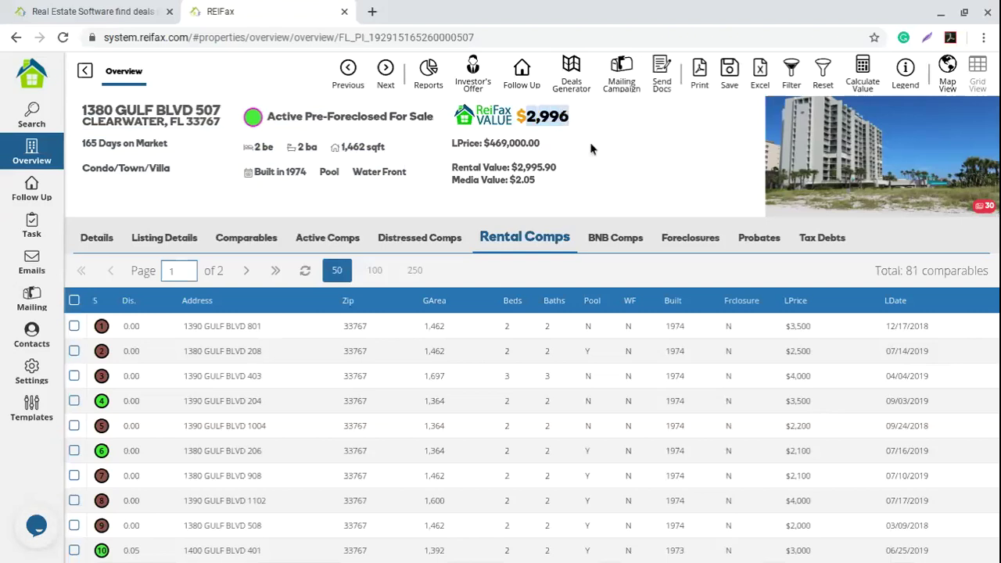
click(481, 170)
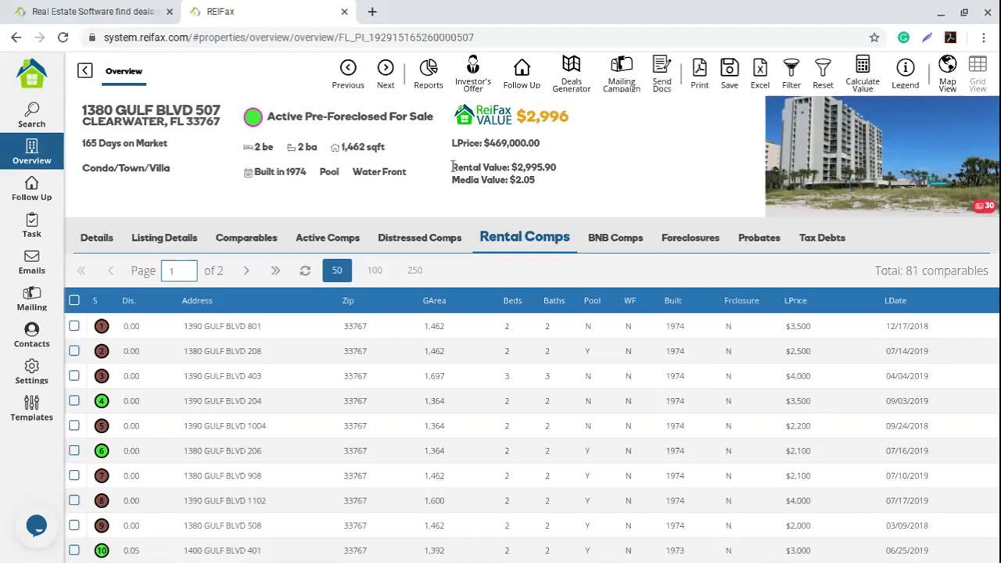
drag(452, 166, 565, 173)
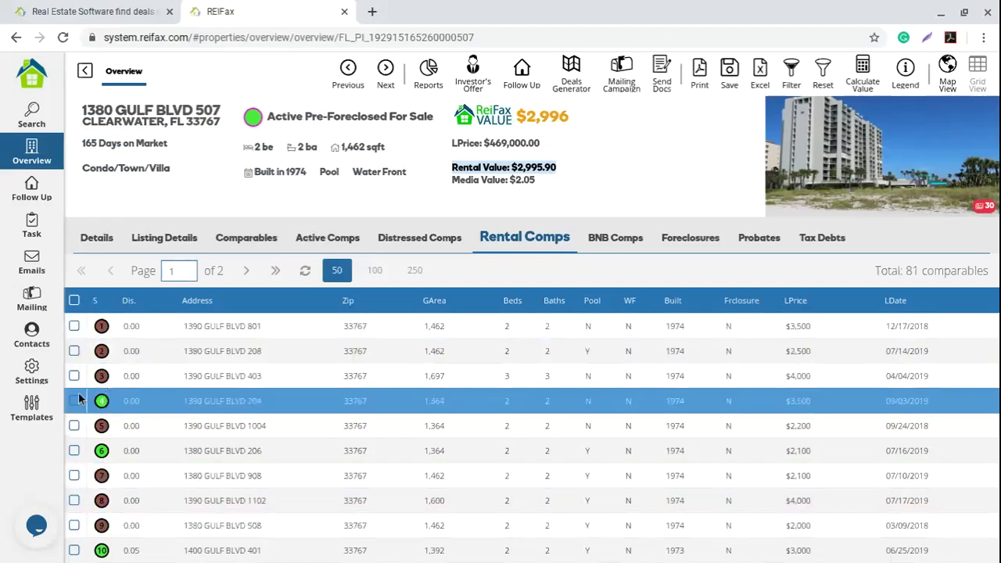
click(74, 350)
click(74, 376)
click(74, 400)
click(74, 426)
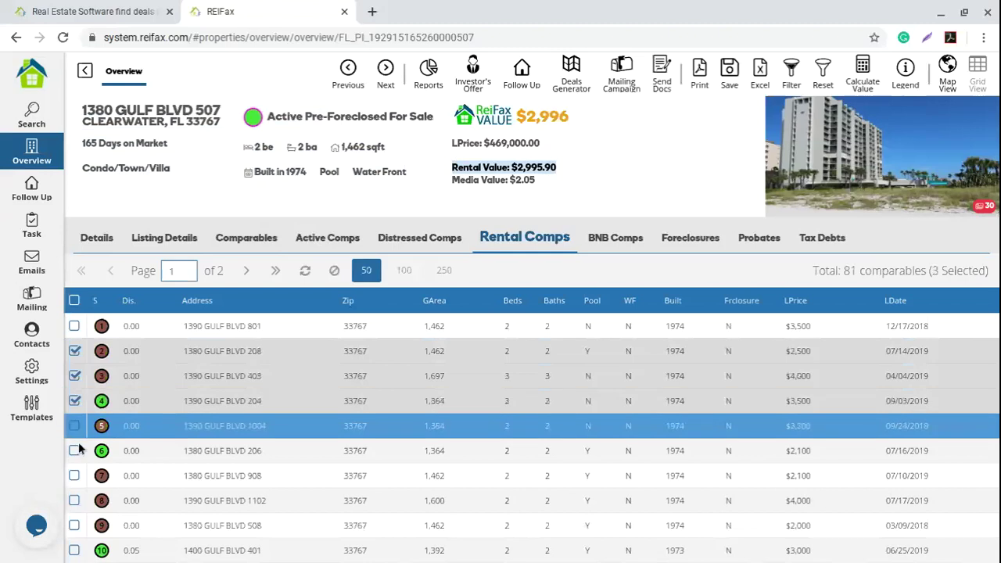
click(74, 450)
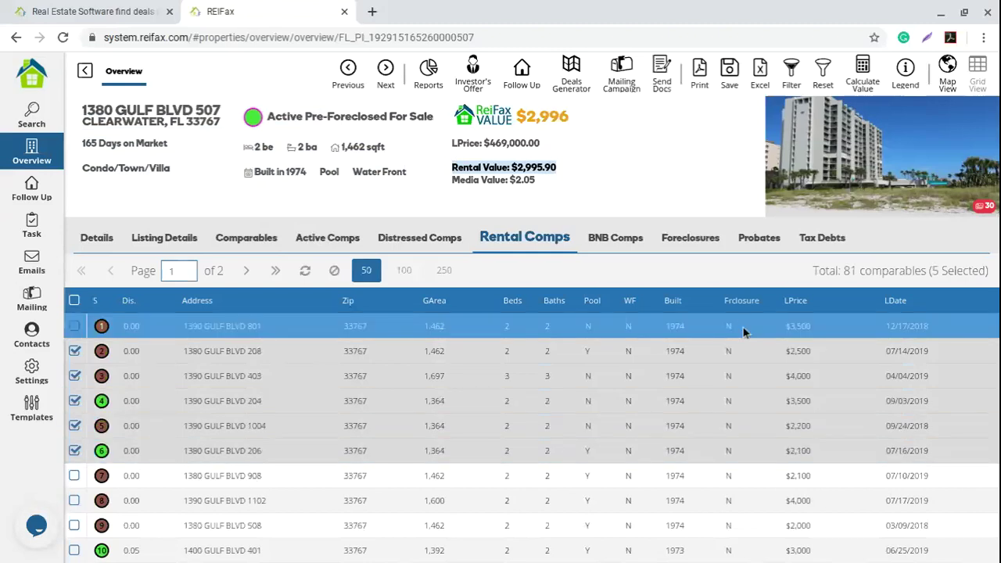
click(864, 72)
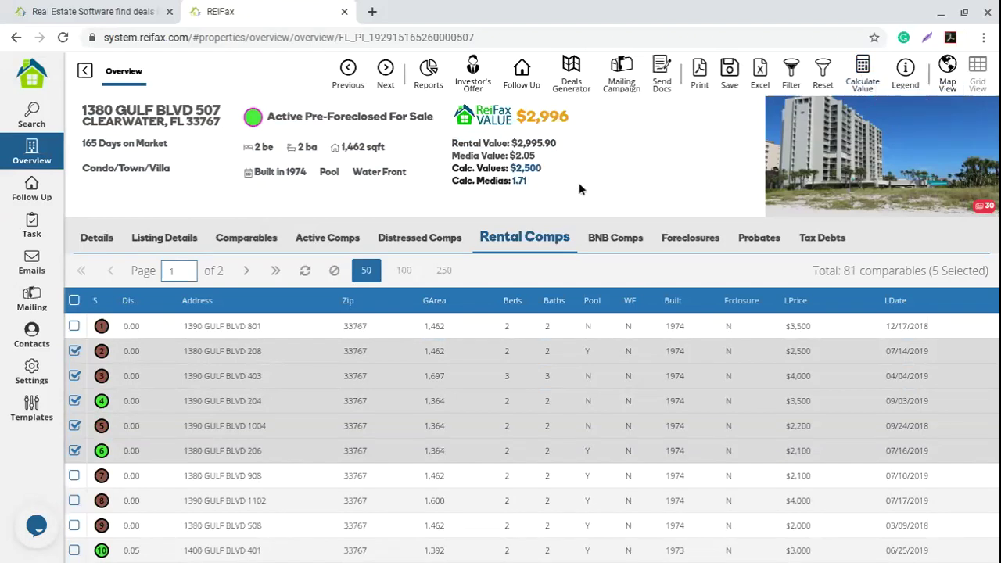
drag(545, 174, 456, 171)
click(74, 301)
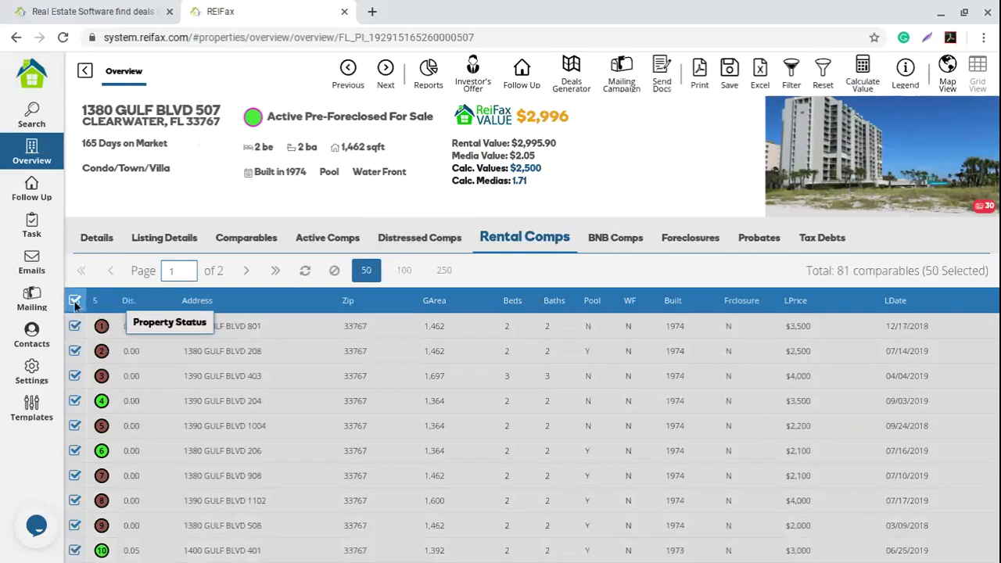
Step: Clear the rental and 15 sales comp selections, then view the Active and Distressed comparables
click(334, 269)
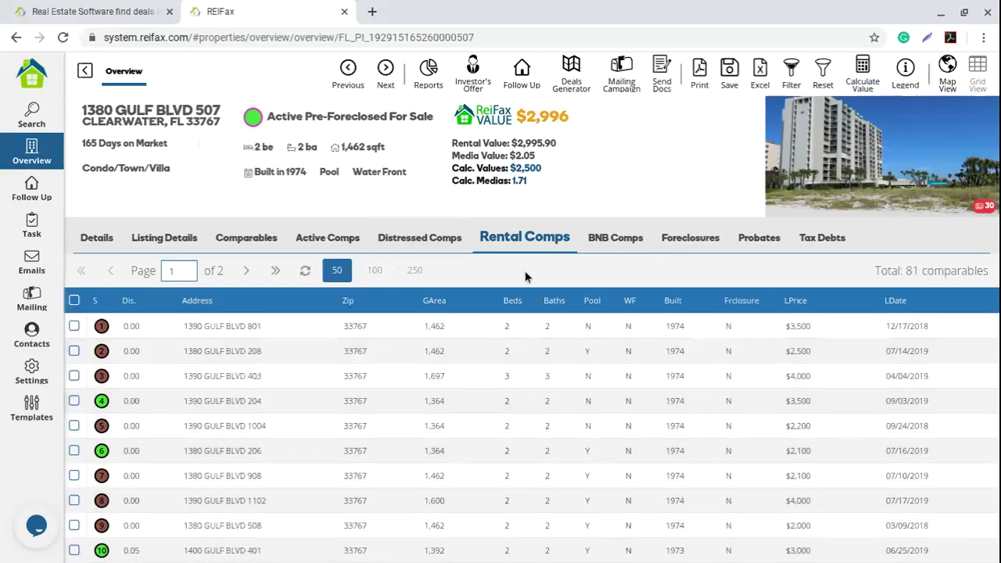
click(235, 242)
click(75, 300)
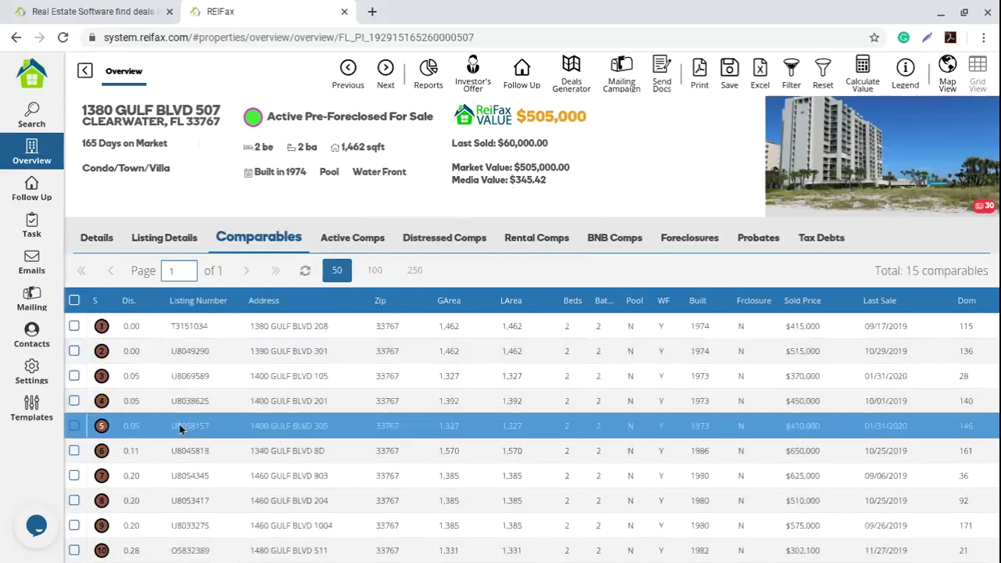
scroll(177, 391, down, 1)
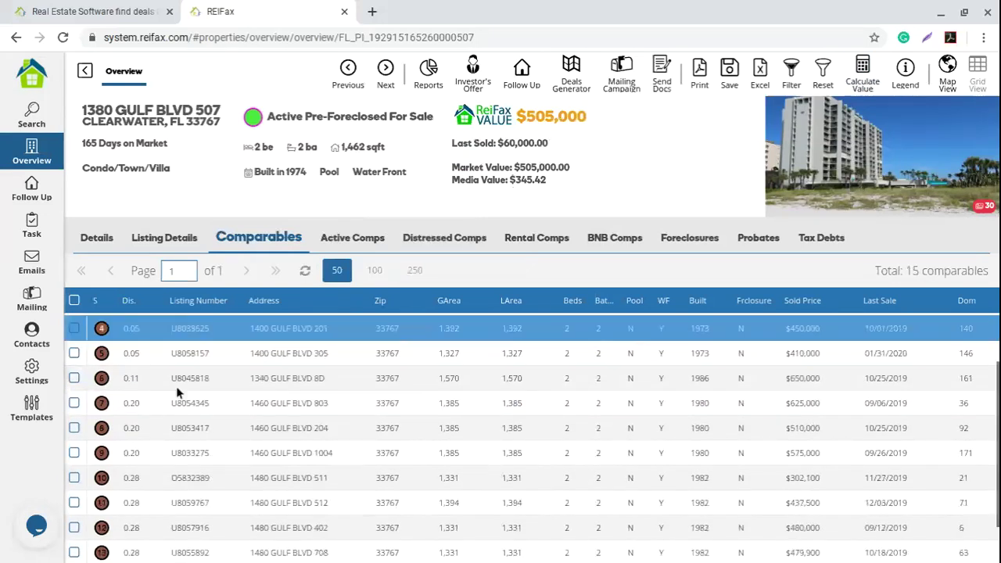
scroll(177, 391, down, 1)
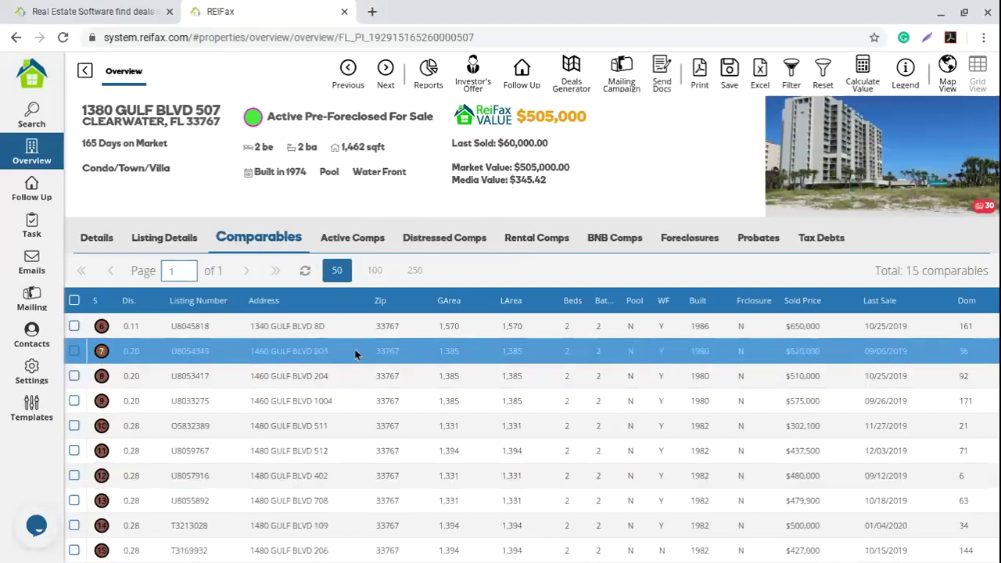
click(330, 241)
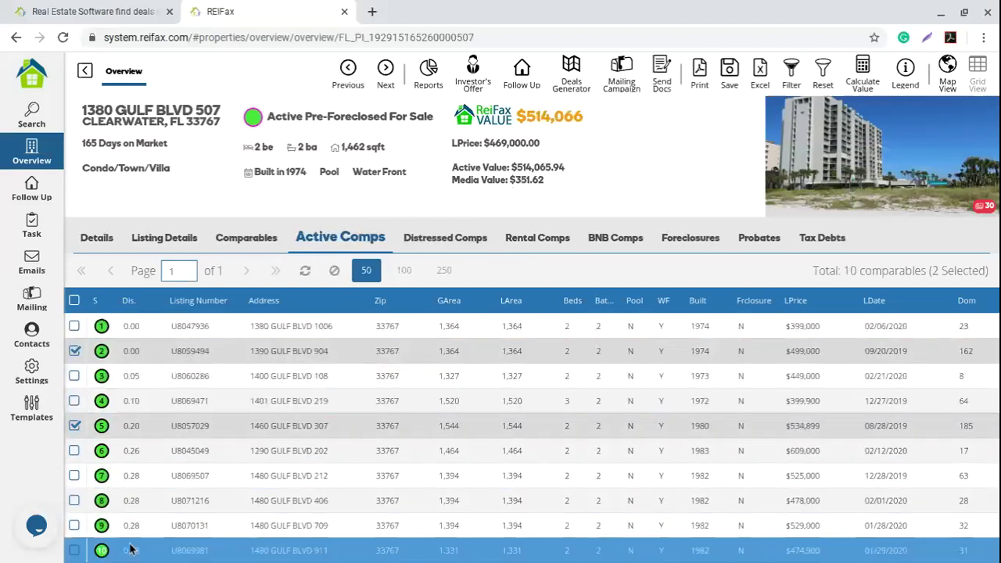
click(440, 240)
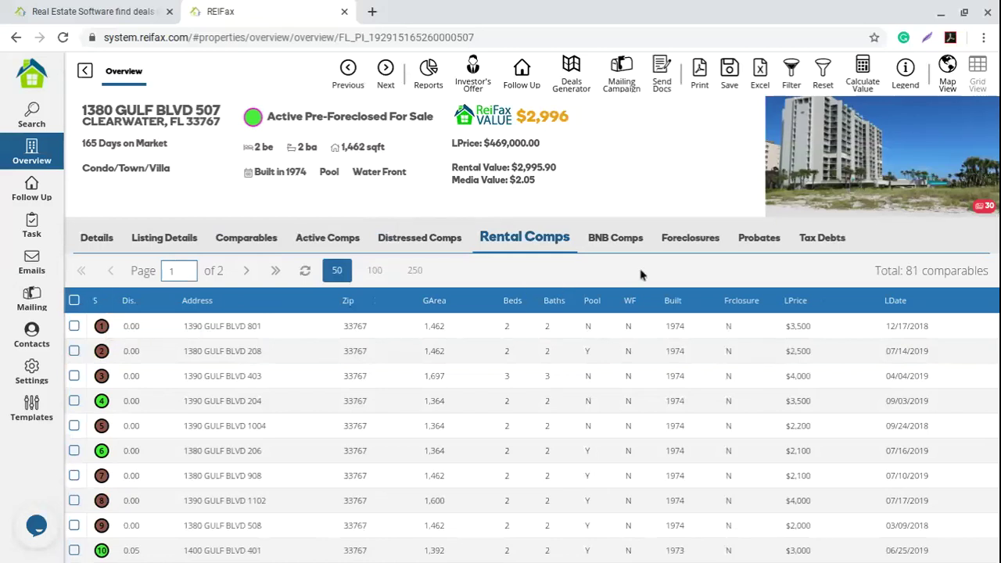
click(905, 75)
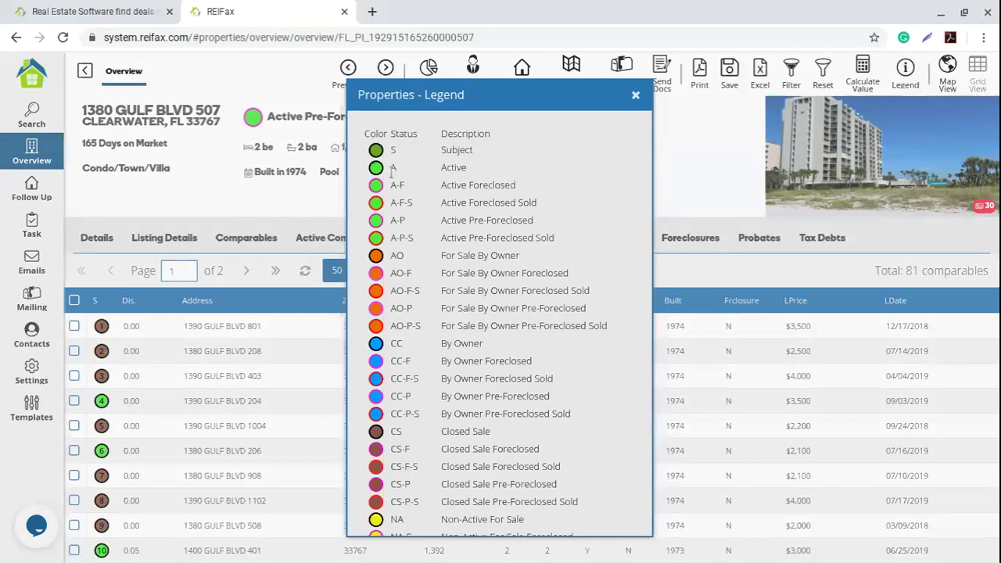
drag(440, 167, 481, 171)
click(685, 160)
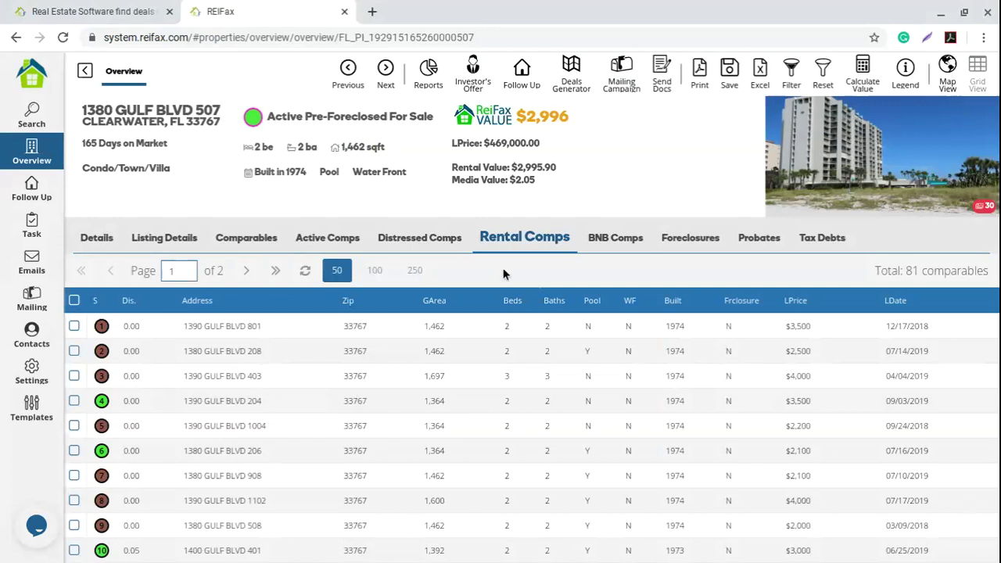
click(246, 239)
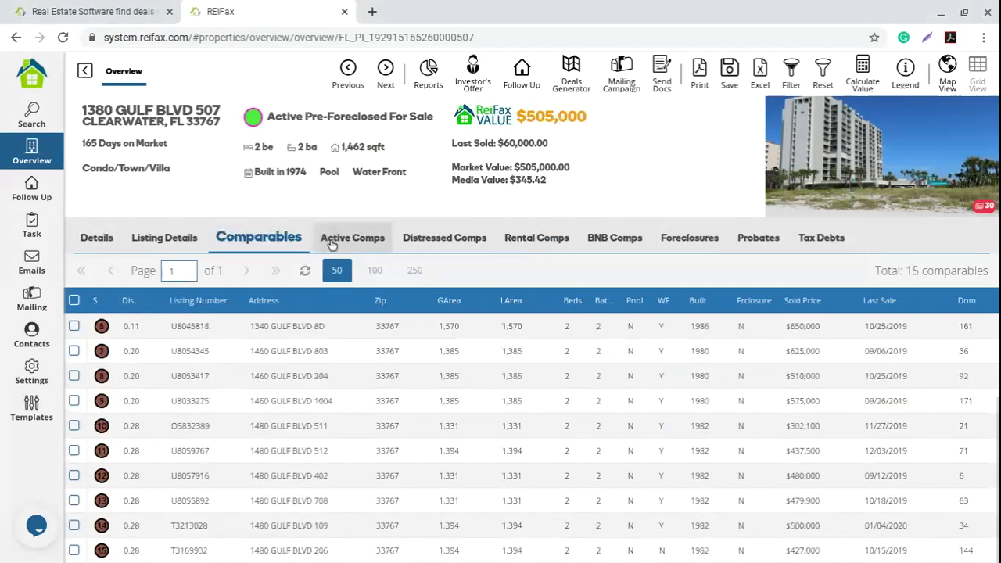
click(331, 245)
click(426, 242)
click(528, 249)
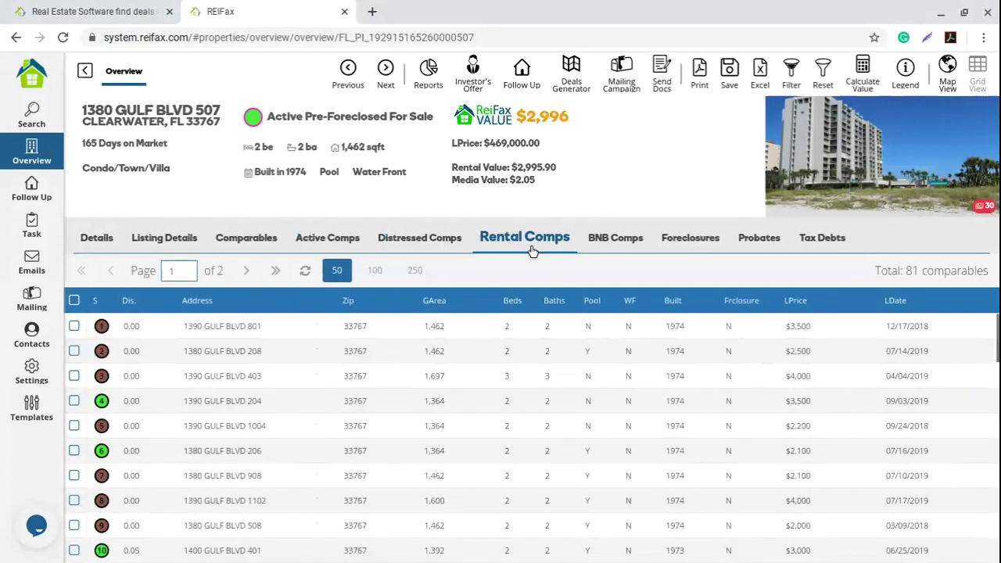
click(251, 239)
scroll(110, 437, down, 3)
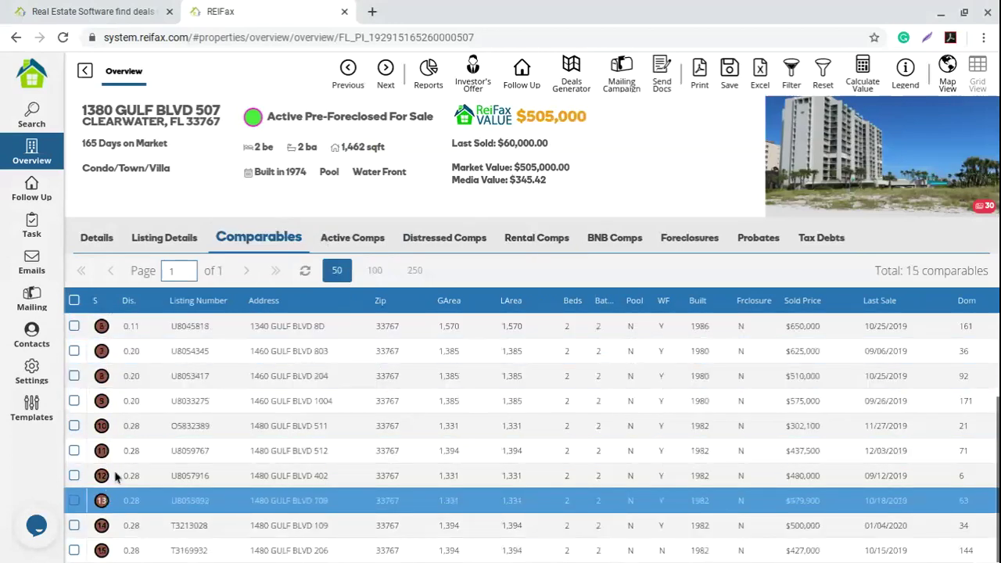
click(352, 237)
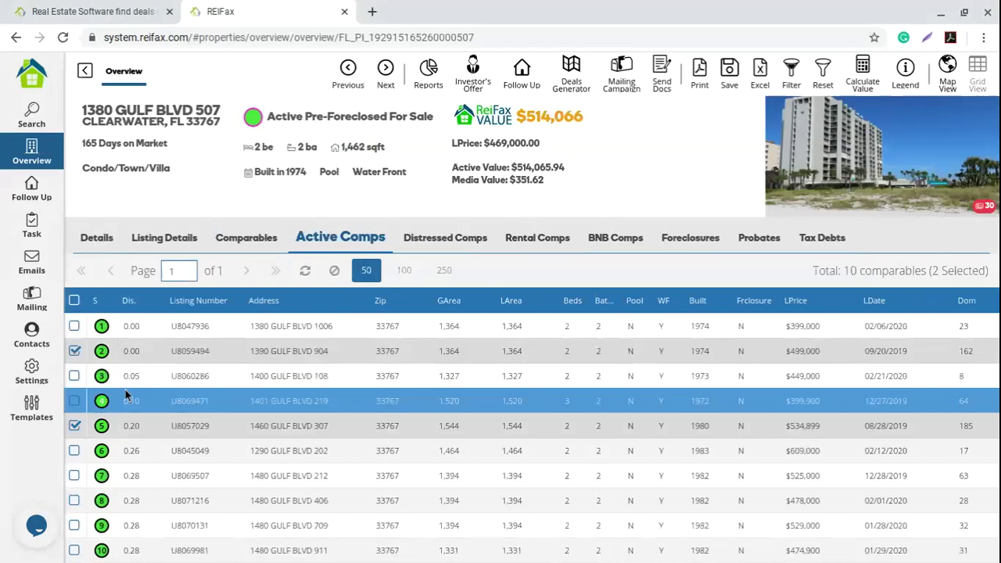
click(445, 237)
click(542, 238)
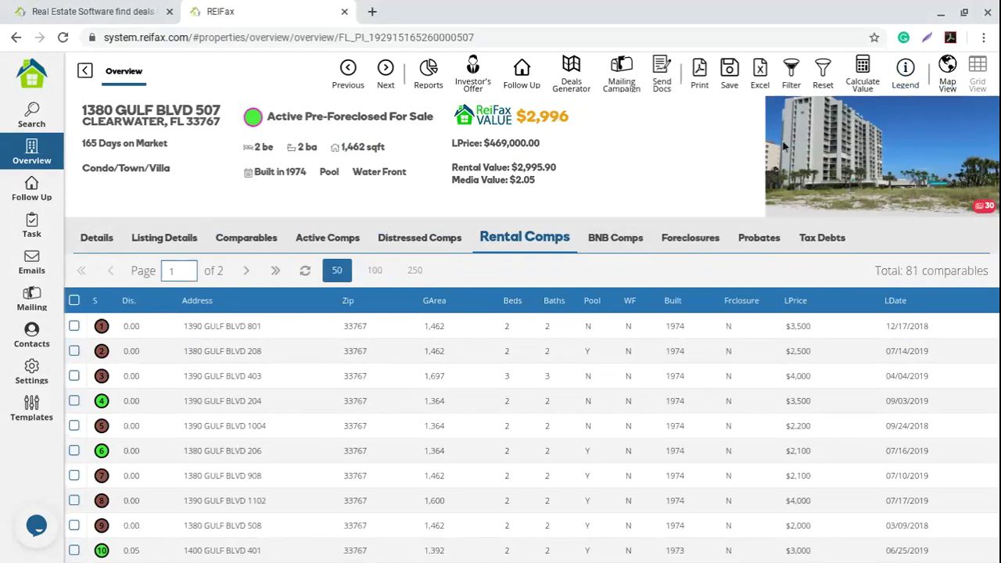
click(905, 74)
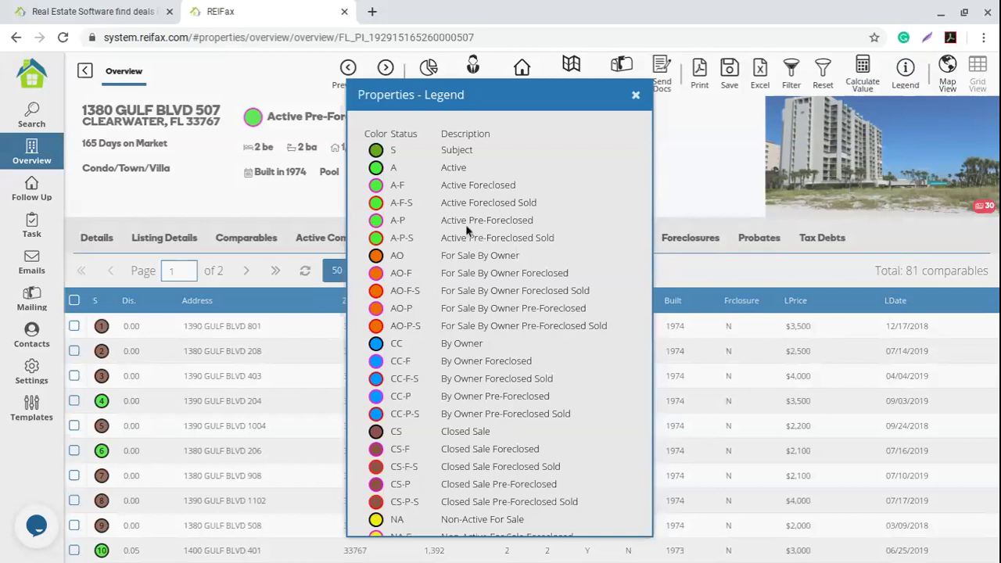
drag(441, 167, 474, 176)
drag(379, 259, 522, 251)
scroll(498, 314, down, 2)
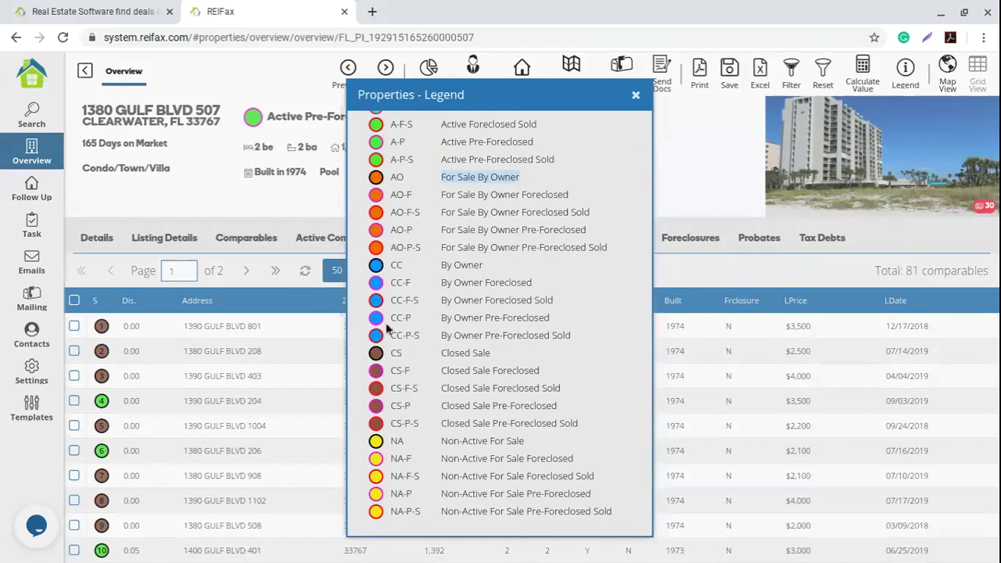
click(467, 277)
drag(482, 266, 440, 265)
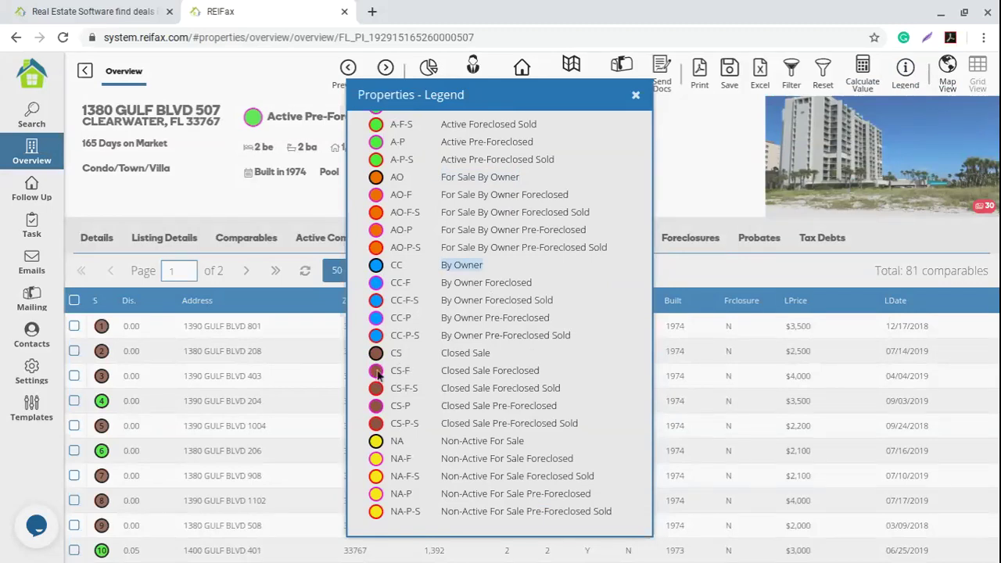
click(489, 366)
drag(491, 353, 443, 353)
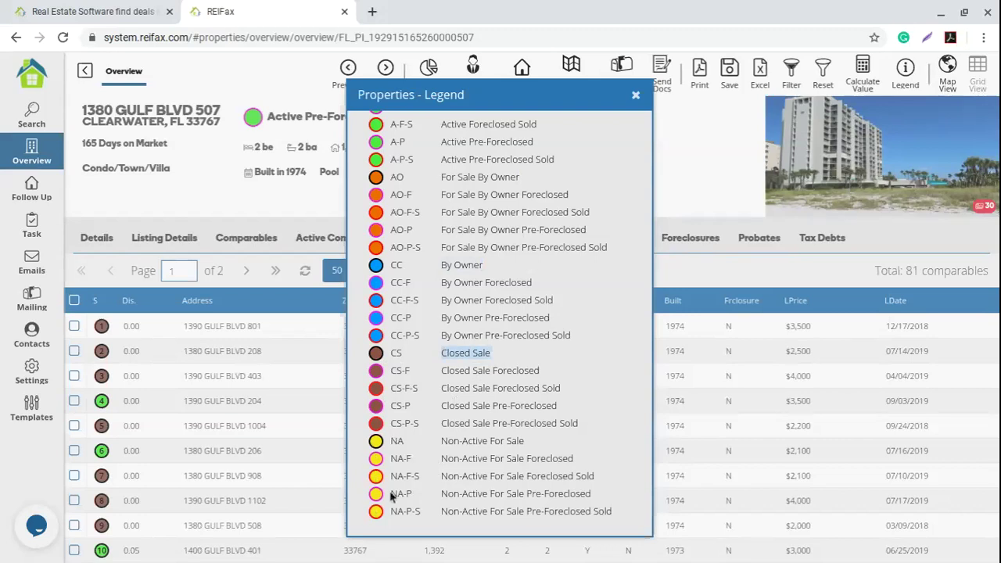
drag(526, 440, 441, 441)
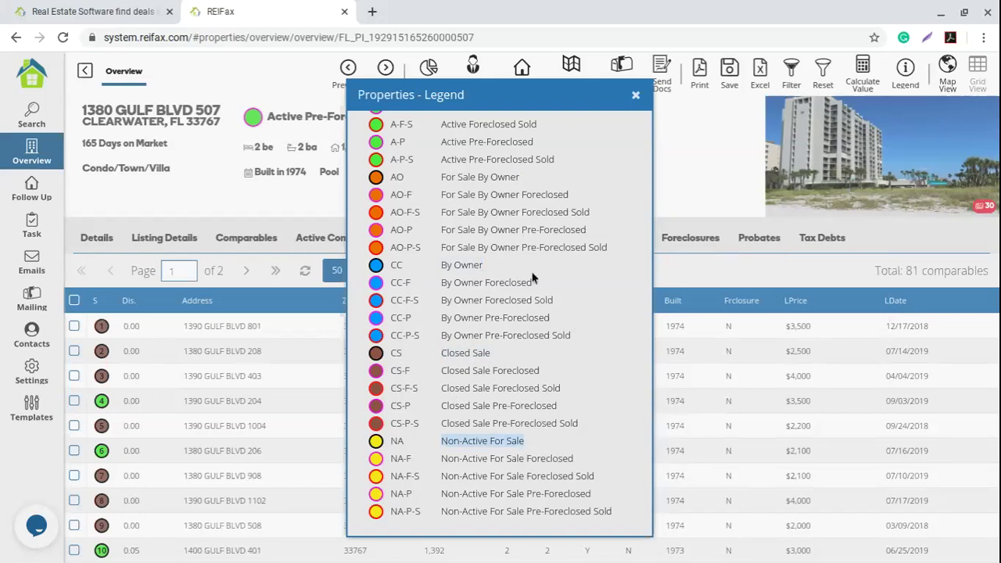
click(635, 96)
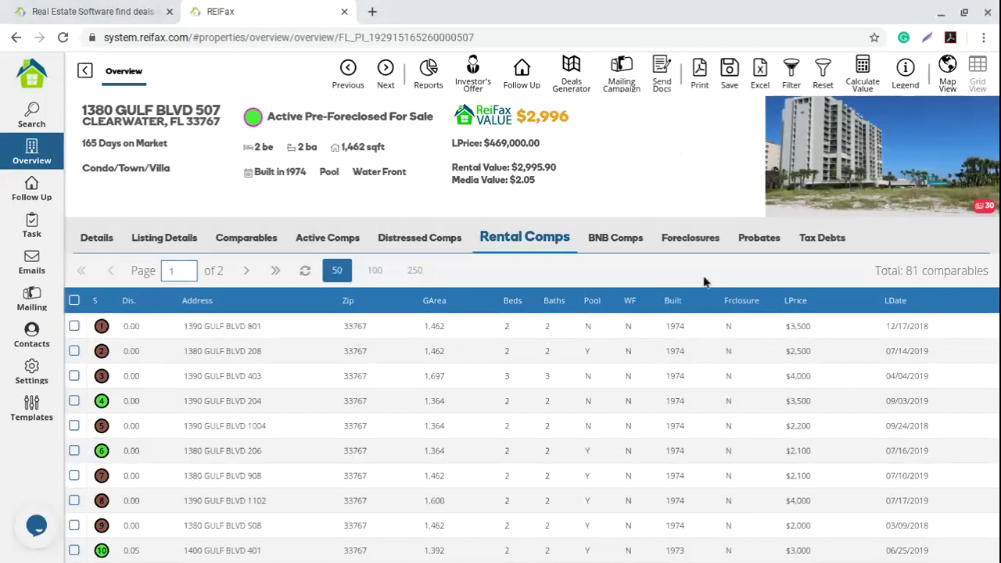
Step: Show the 44 BNB comparables with ADR and occupancy rates, and a $181.31 BNB Value
click(626, 239)
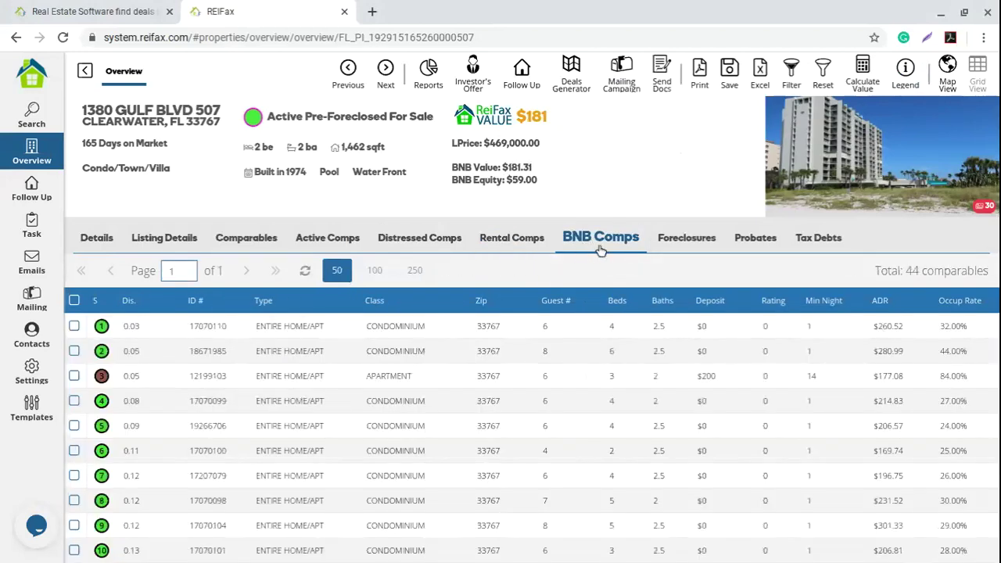
click(516, 246)
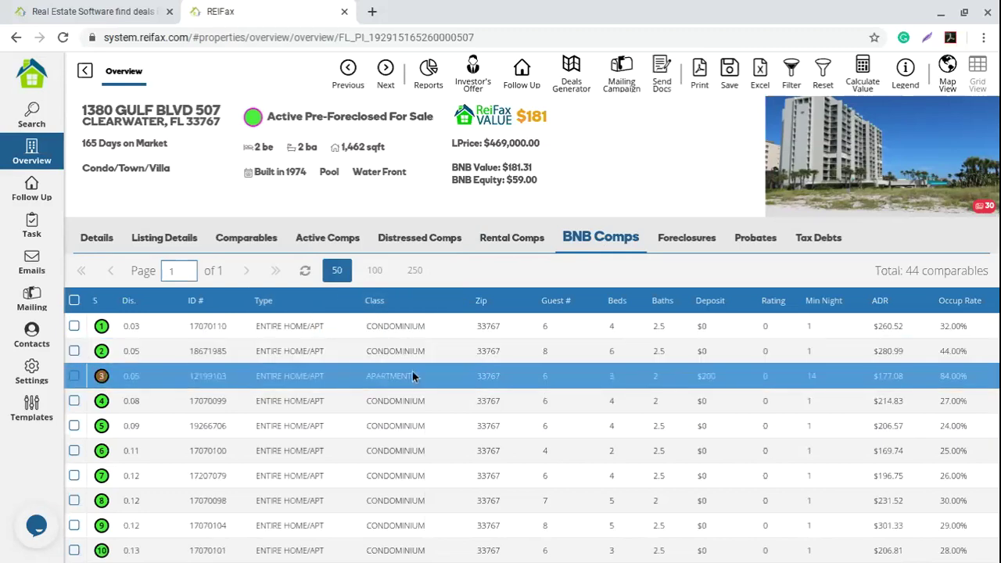
scroll(412, 372, down, 3)
scroll(412, 377, down, 12)
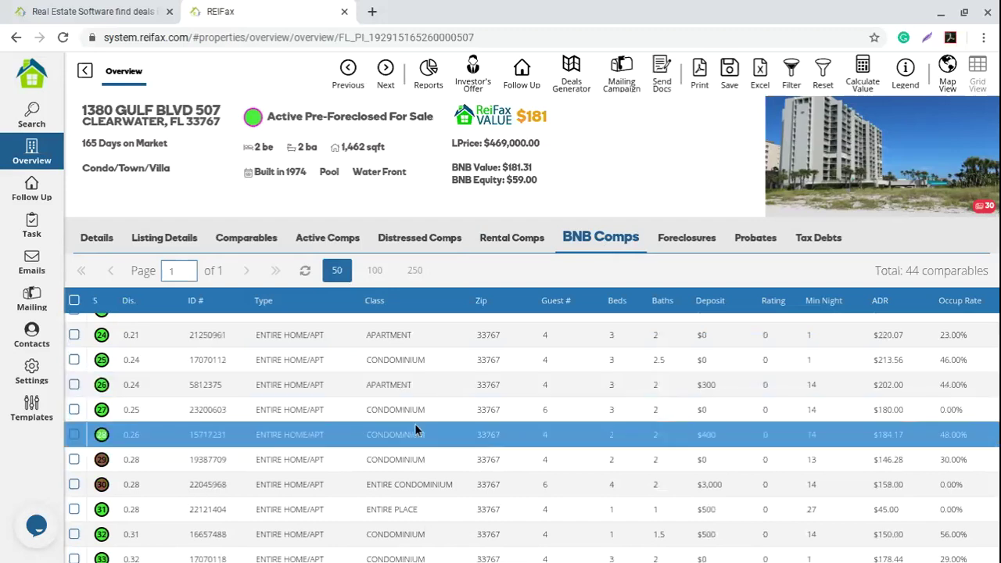
scroll(416, 428, down, 1)
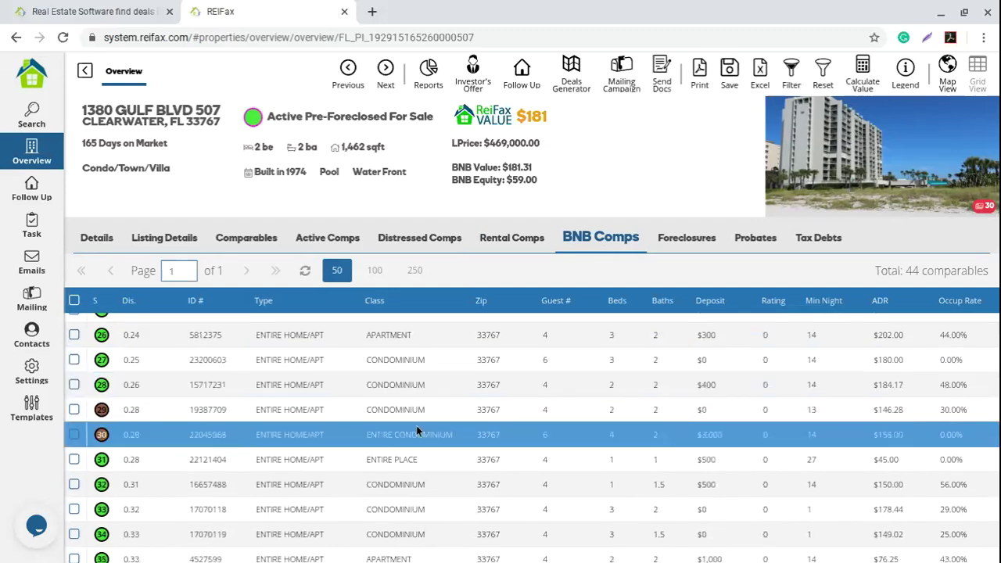
scroll(415, 428, up, 15)
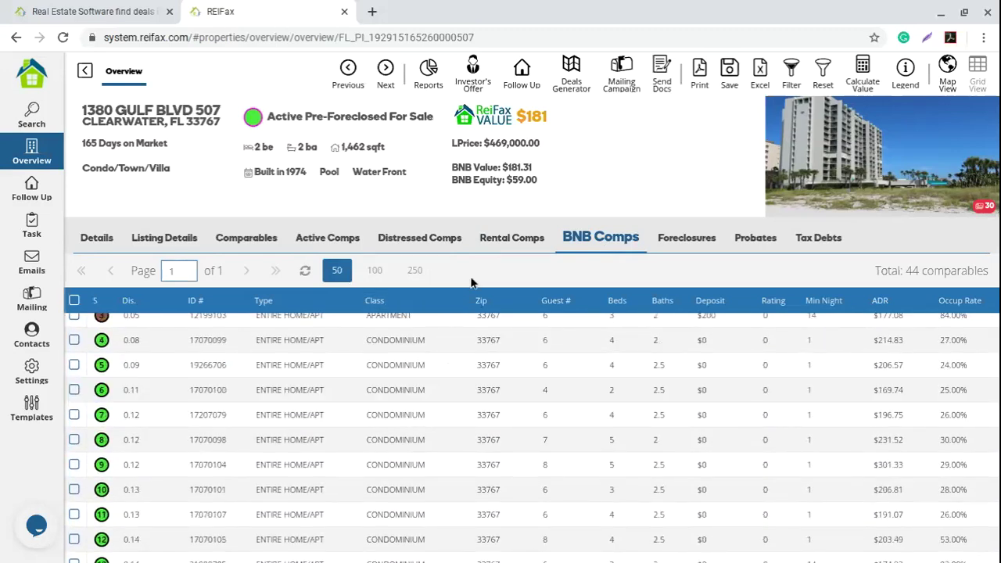
scroll(396, 438, up, 2)
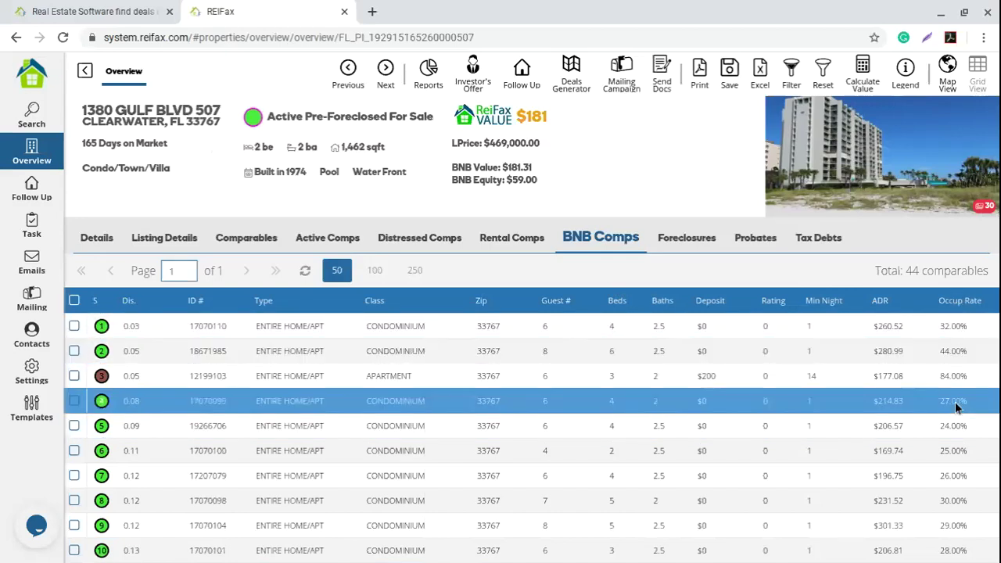
scroll(950, 420, down, 3)
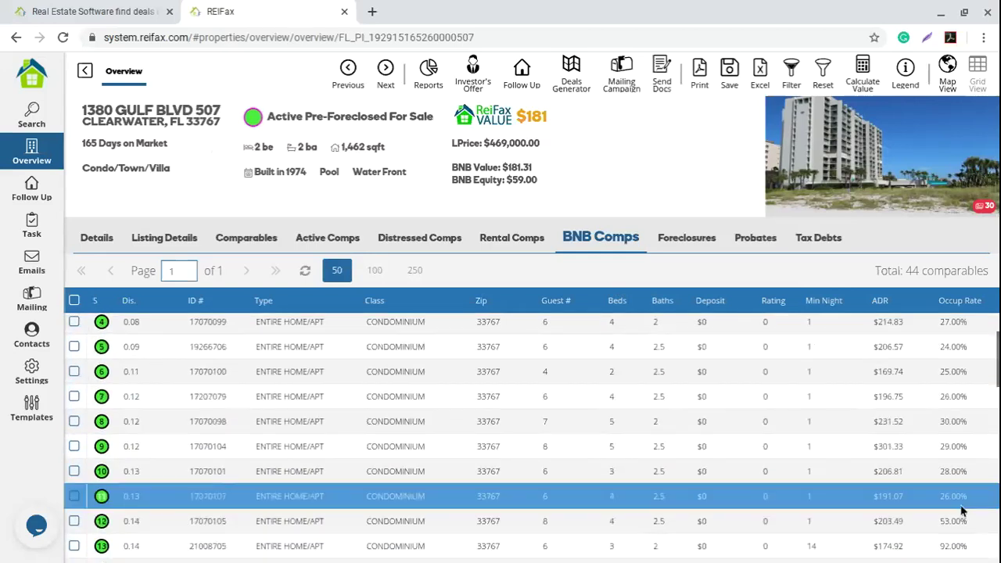
scroll(962, 511, up, 3)
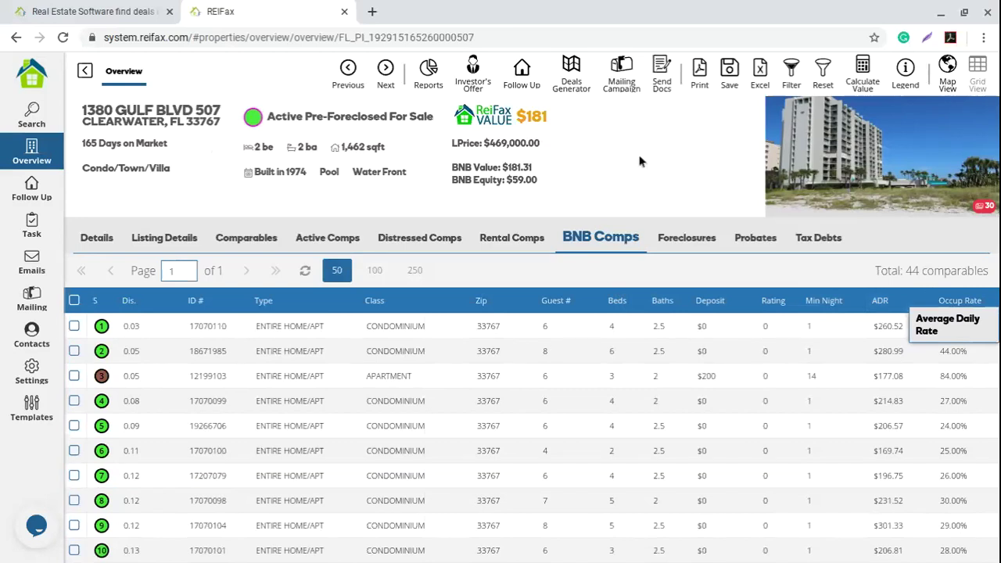
mouse_move(552, 117)
mouse_down()
mouse_move(532, 117)
mouse_move(571, 139)
mouse_move(529, 117)
mouse_move(549, 117)
mouse_move(539, 119)
mouse_up()
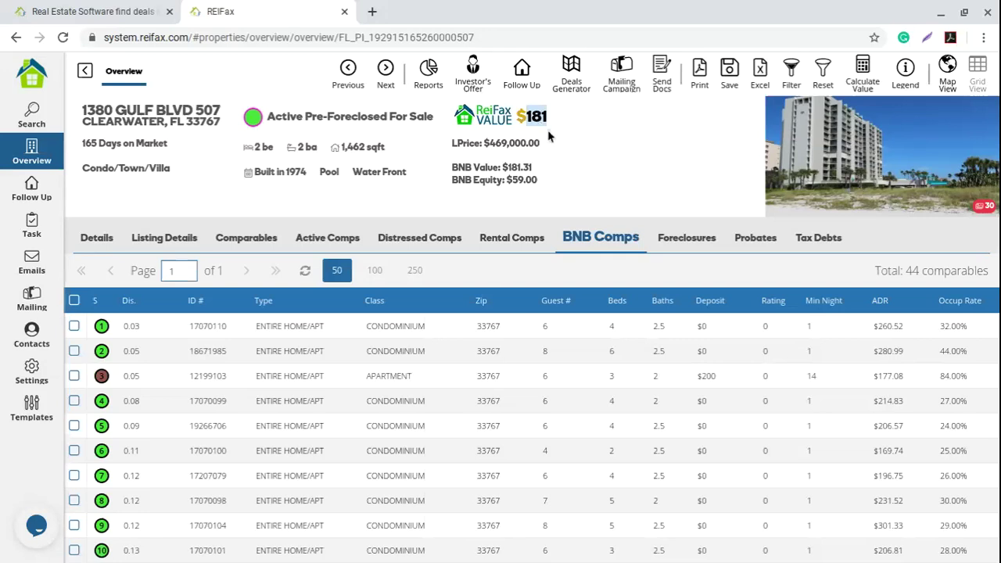
drag(475, 207, 539, 181)
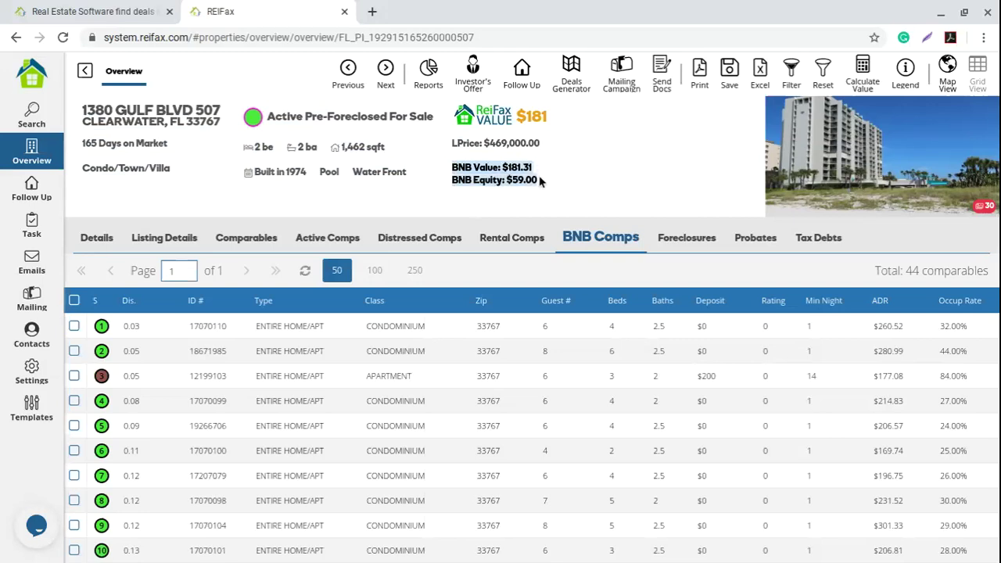
click(585, 178)
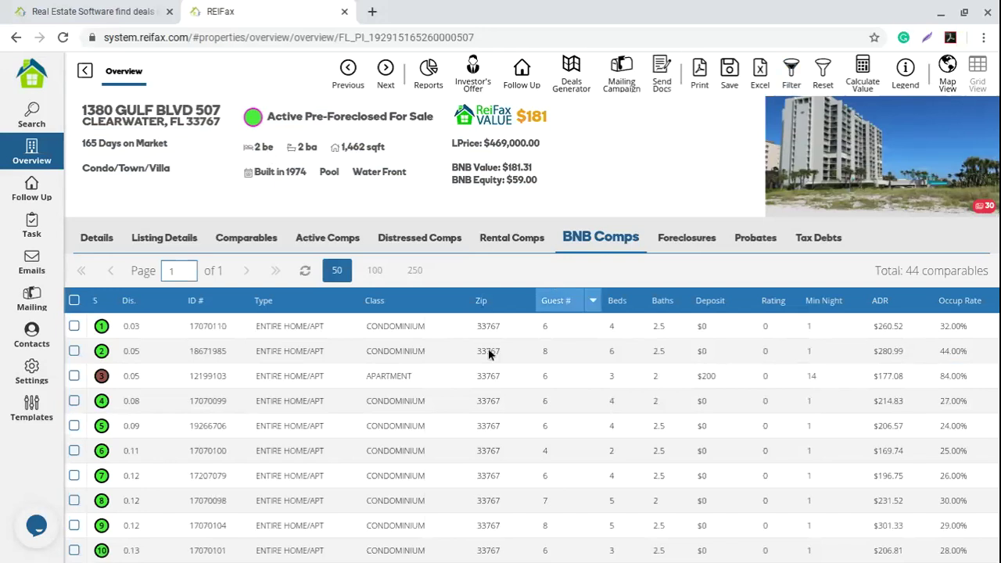
Step: Tick BNB comparables 35 and 39
scroll(397, 395, down, 3)
scroll(397, 393, down, 10)
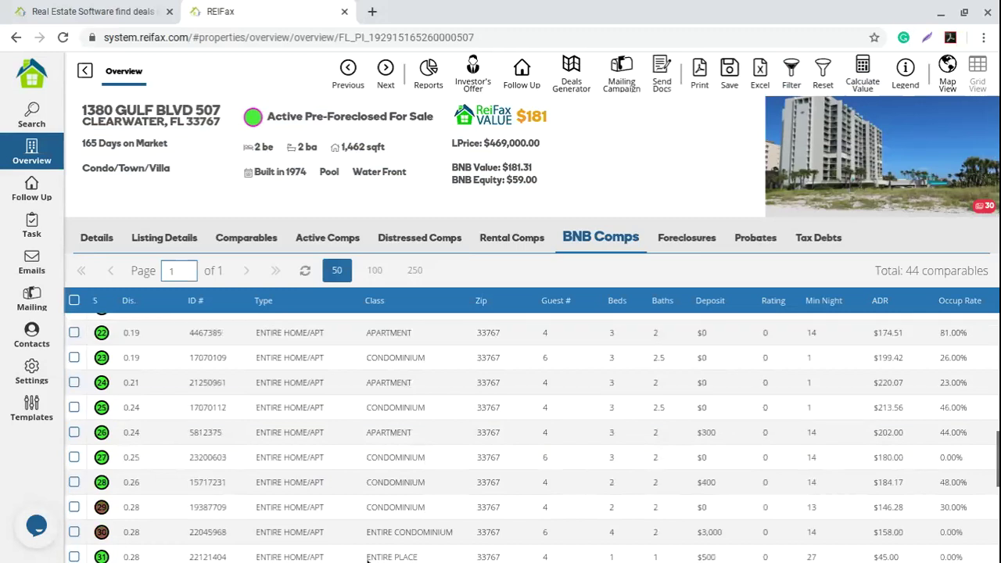
scroll(353, 415, down, 8)
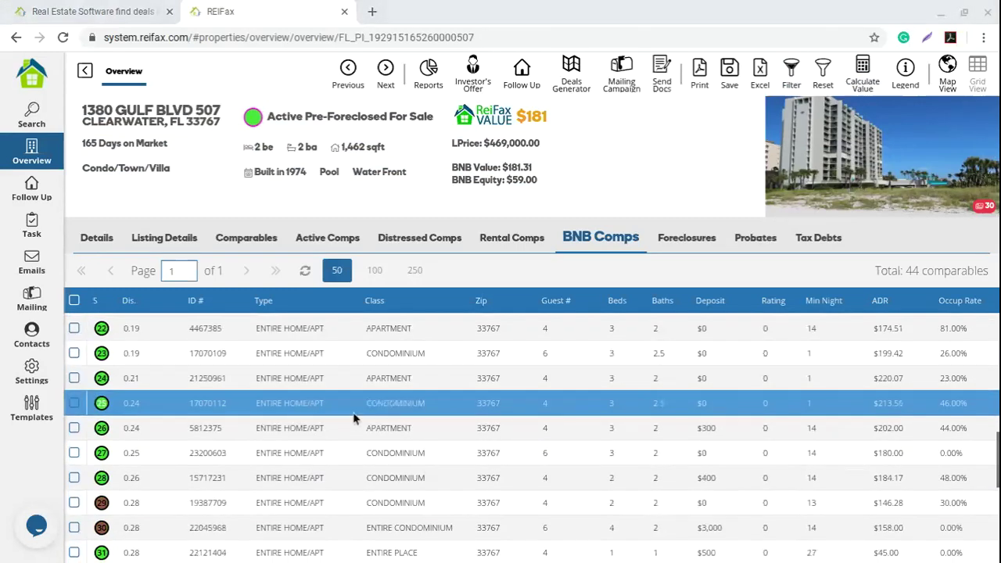
scroll(352, 419, up, 2)
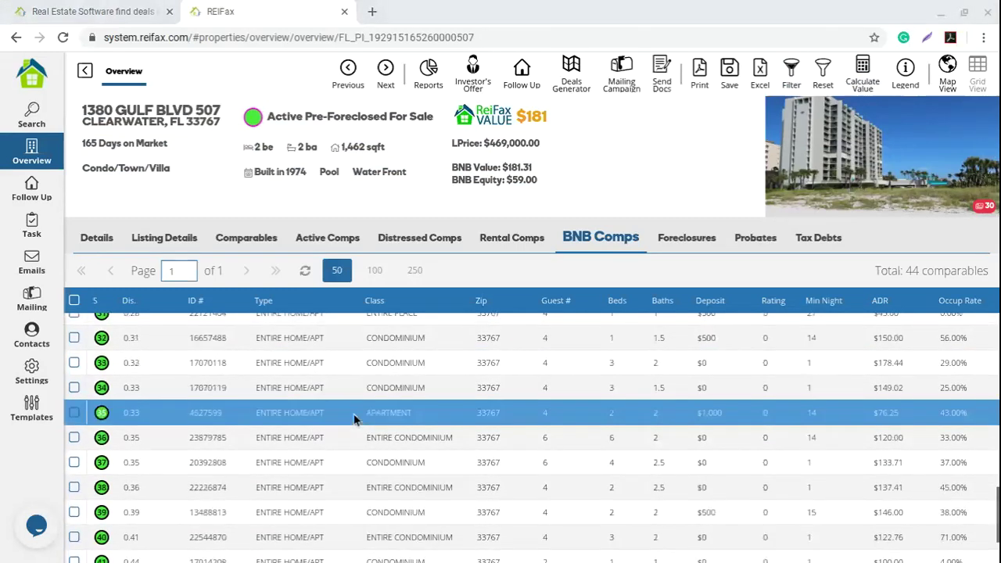
click(73, 412)
scroll(78, 411, down, 2)
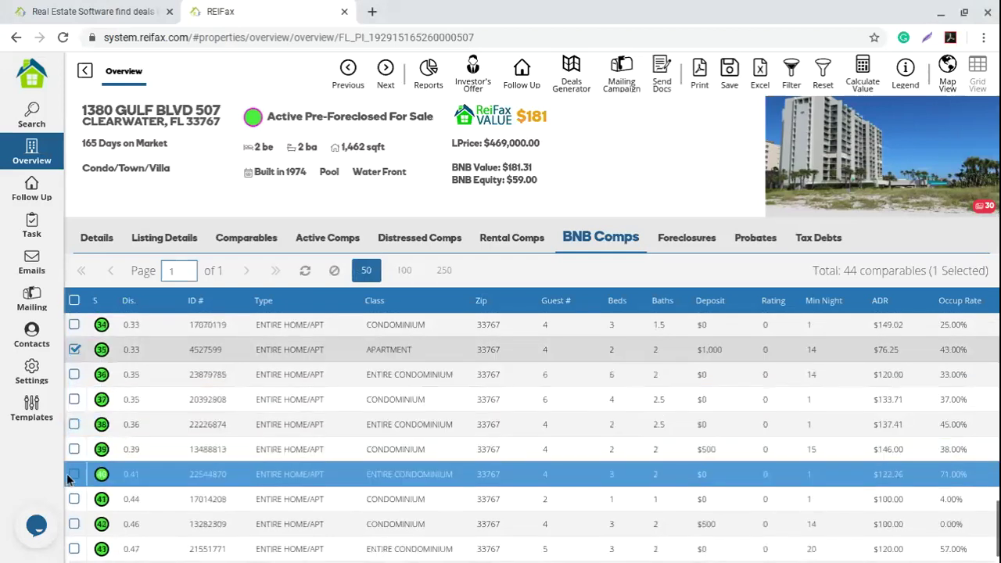
click(74, 449)
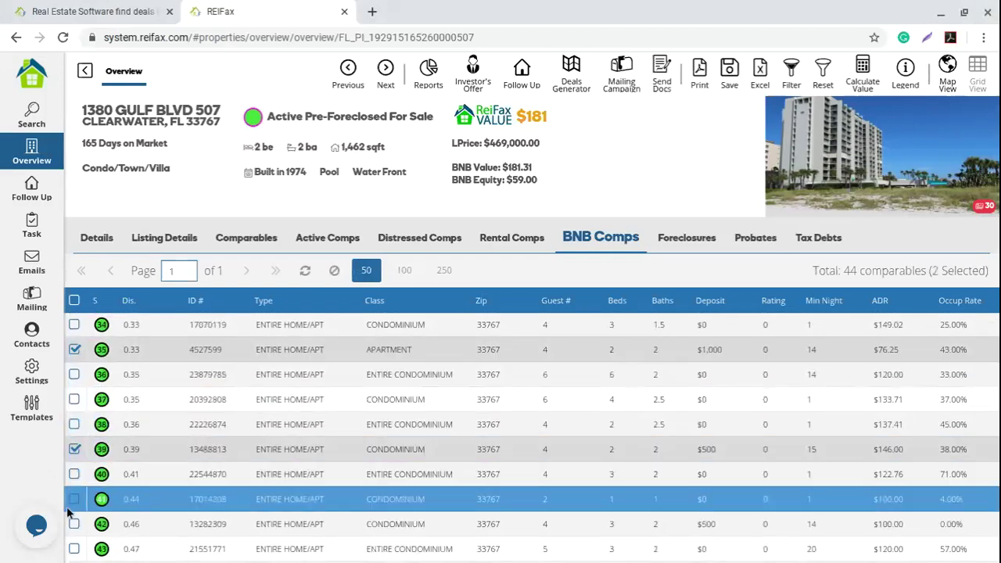
Step: Tick BNB comparables 29, 28 and 19, making five selected
scroll(78, 504, down, 1)
scroll(98, 496, up, 5)
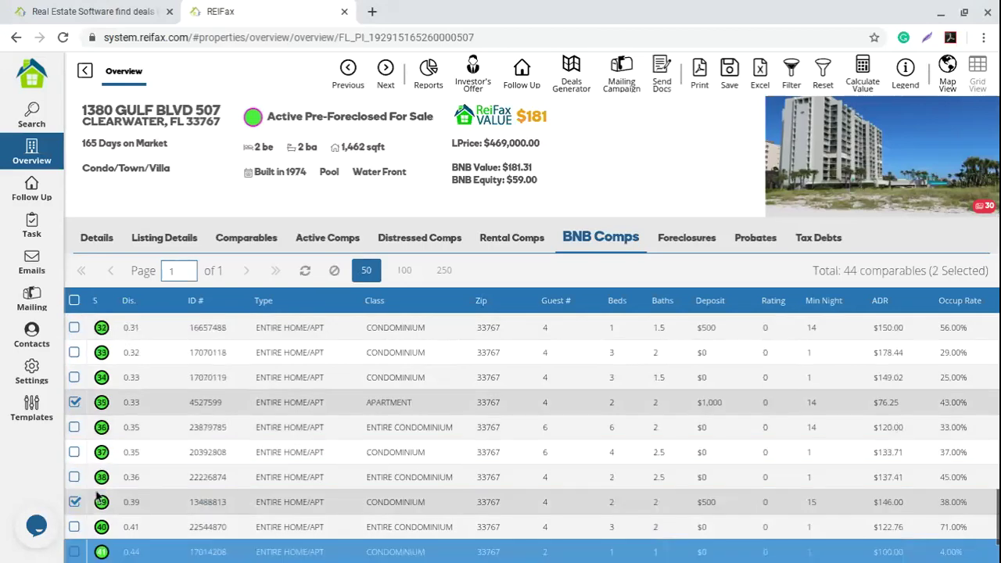
scroll(97, 495, up, 1)
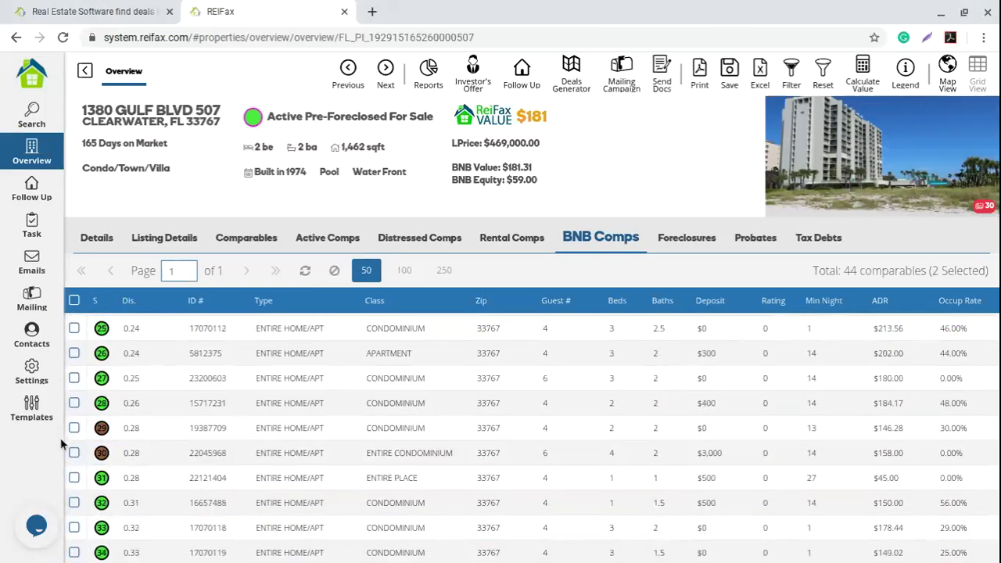
click(74, 428)
click(74, 403)
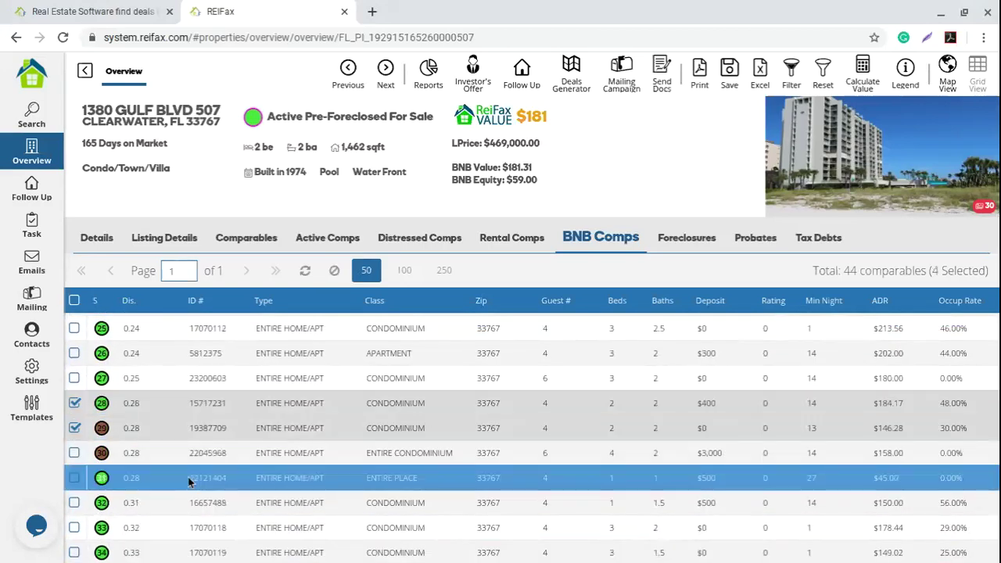
scroll(188, 475, up, 2)
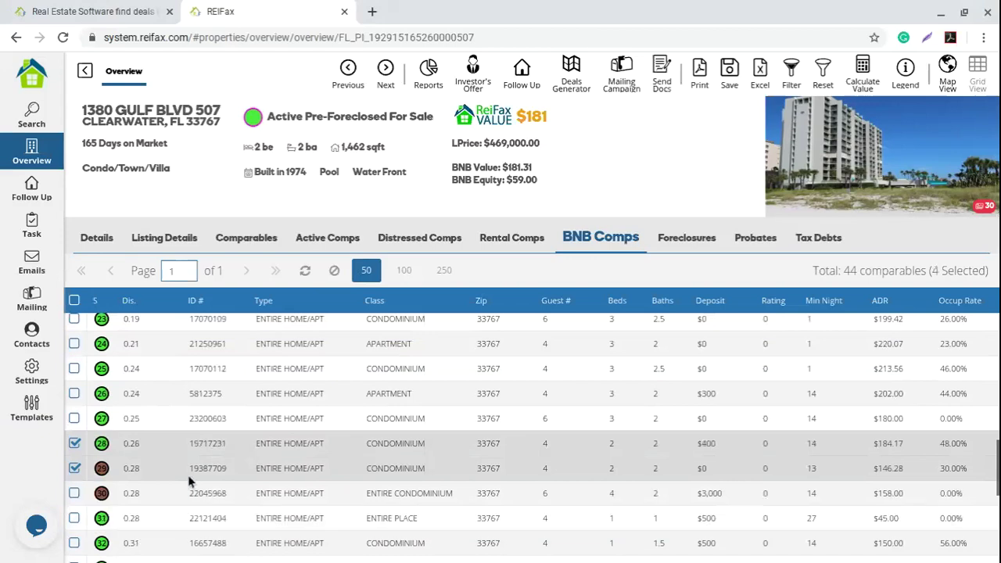
scroll(188, 474, up, 3)
click(75, 366)
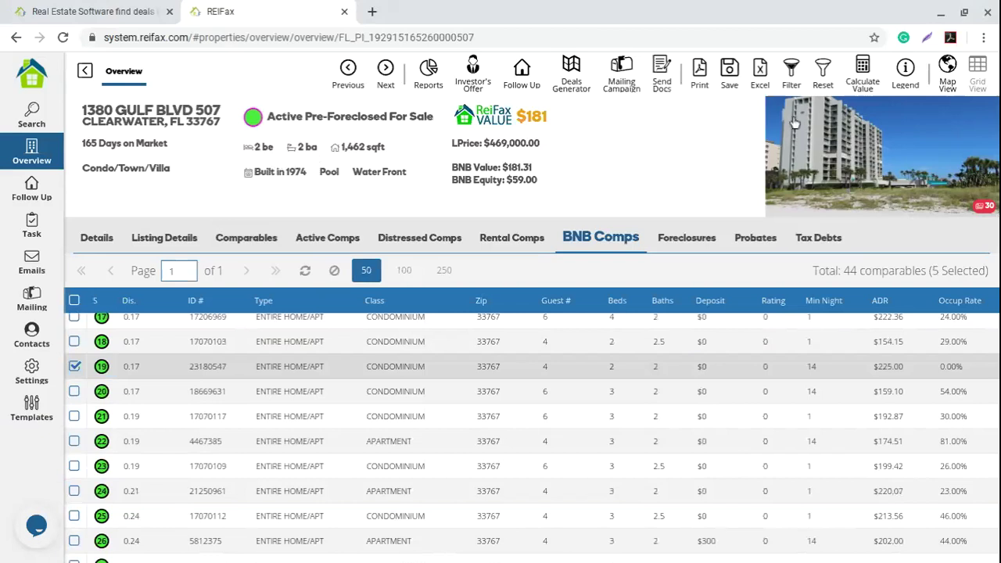
Step: Calculate $1,691 value and -77.20% equity from the five BNB comps, then highlight the Pre-Foreclosed status
click(862, 69)
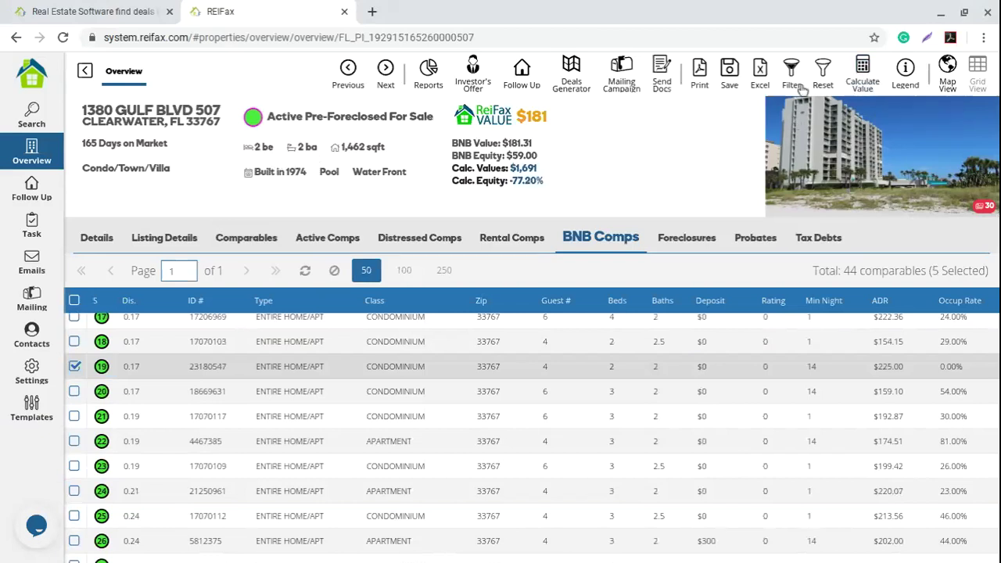
drag(540, 170, 451, 169)
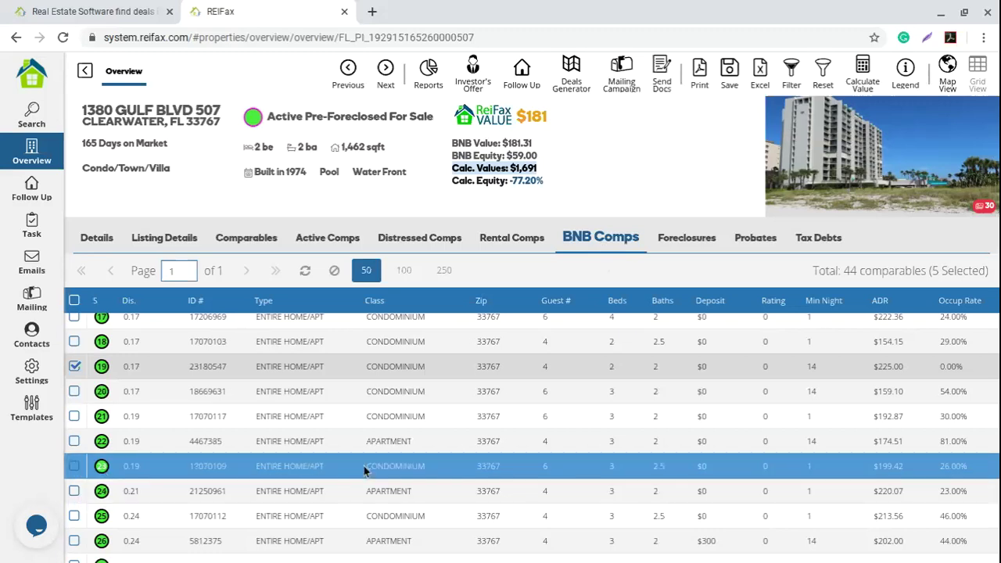
scroll(364, 466, up, 1)
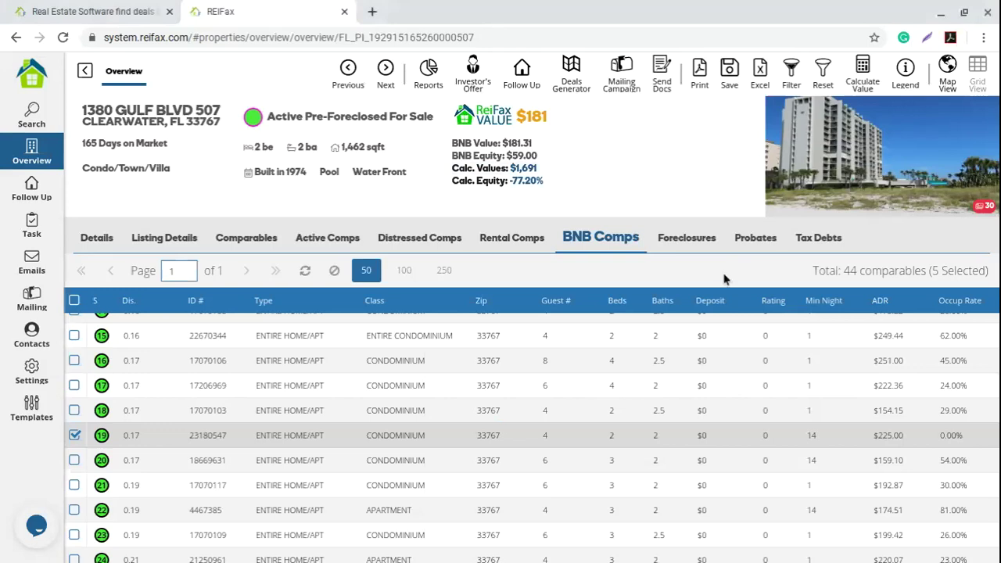
drag(307, 115, 386, 115)
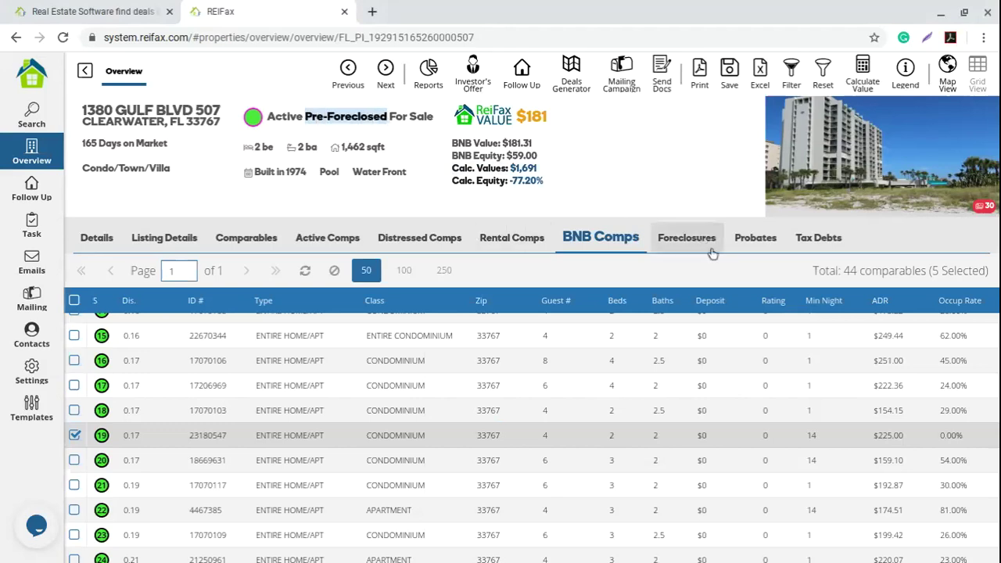
Step: Open the Foreclosures tab and highlight the case number, debt-to-equity and mortgagor lines
click(687, 238)
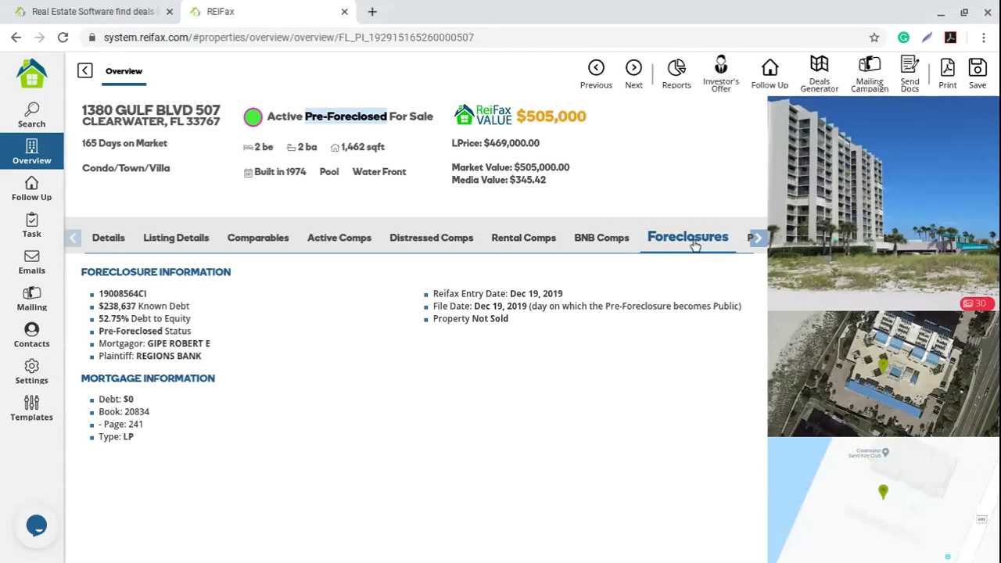
triple_click(85, 271)
drag(100, 293, 201, 312)
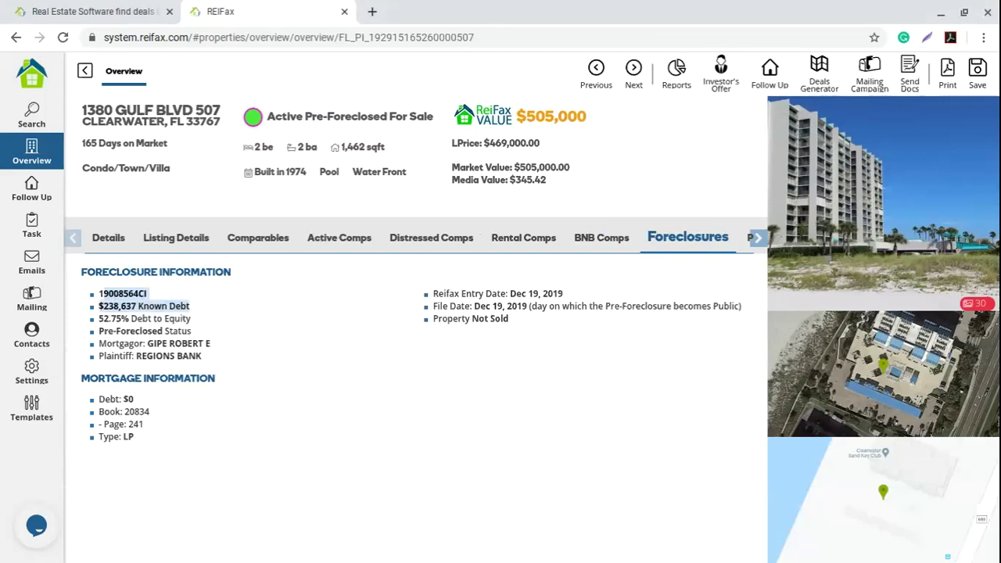
drag(202, 313, 207, 334)
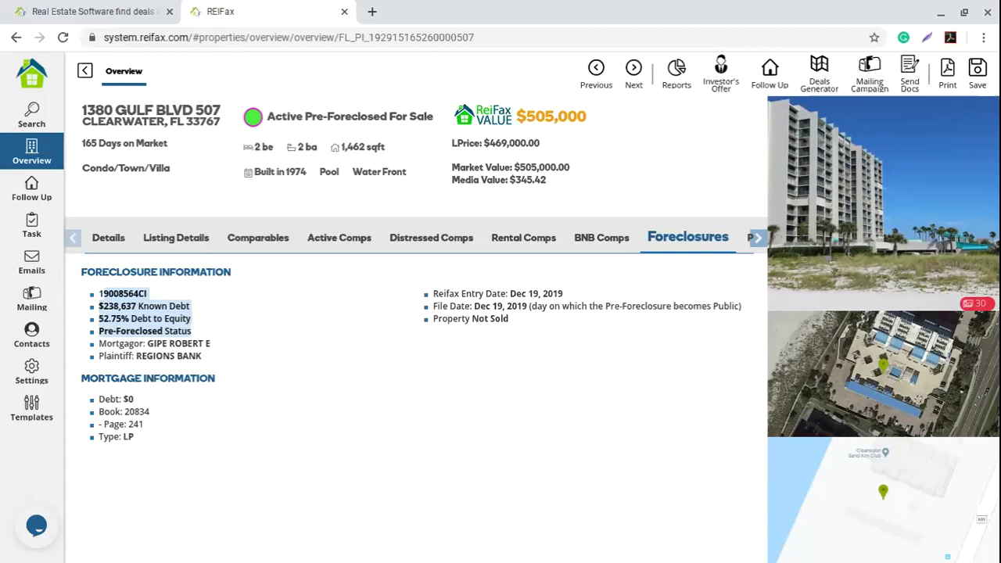
drag(207, 335, 225, 361)
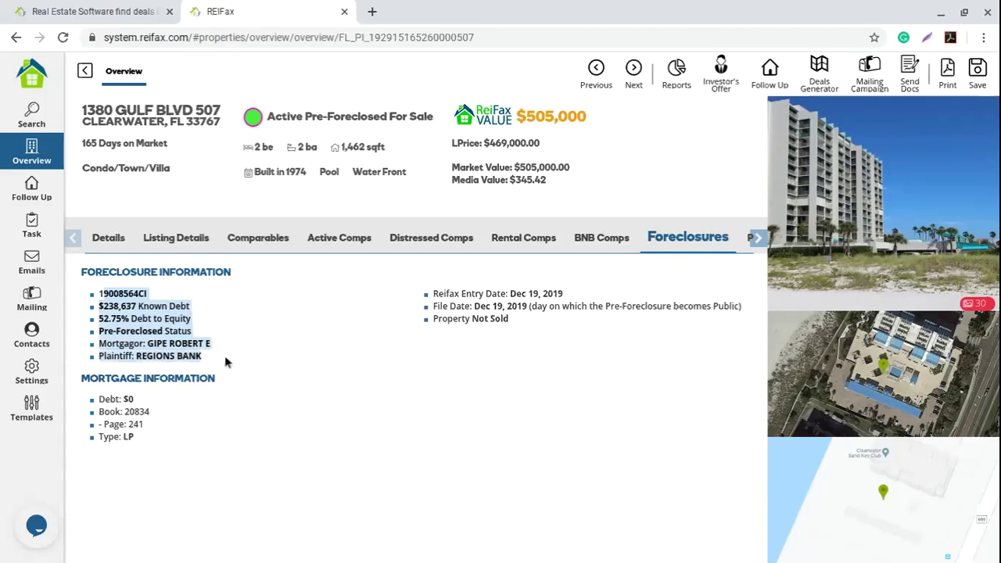
click(225, 361)
Step: Highlight the Reifax entry date and the Dec 19, 2019 foreclosure file date
drag(434, 292, 474, 306)
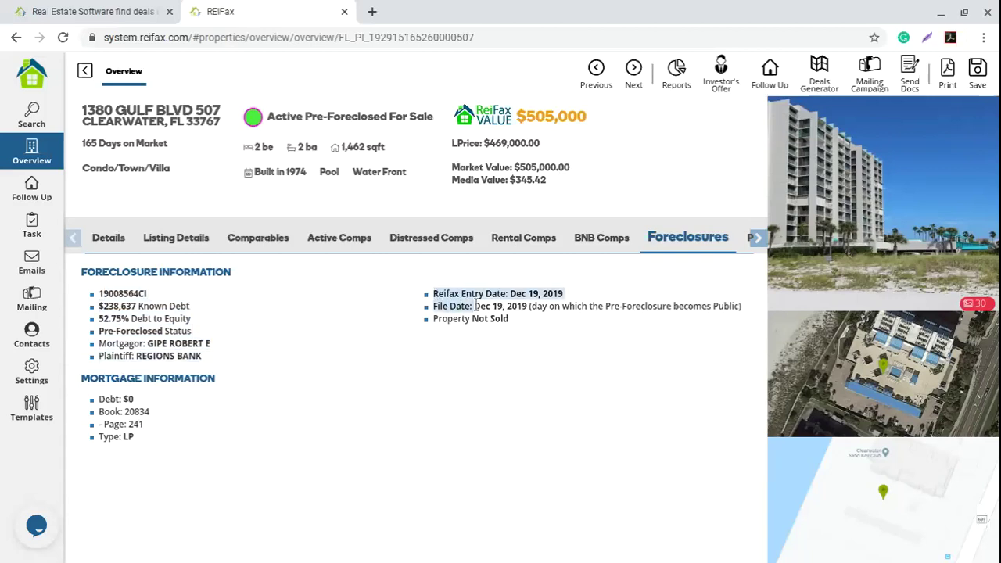
click(493, 309)
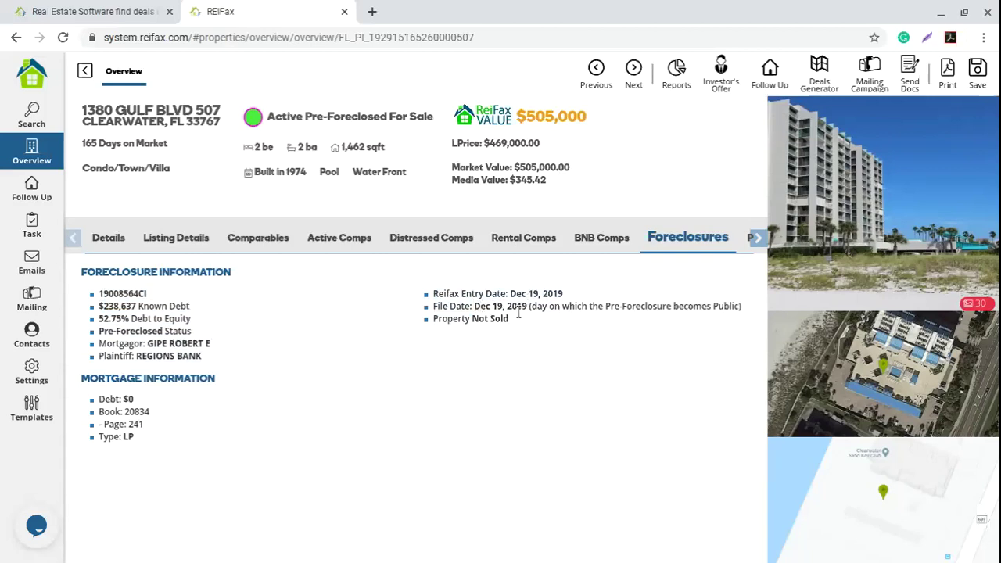
drag(474, 306, 751, 308)
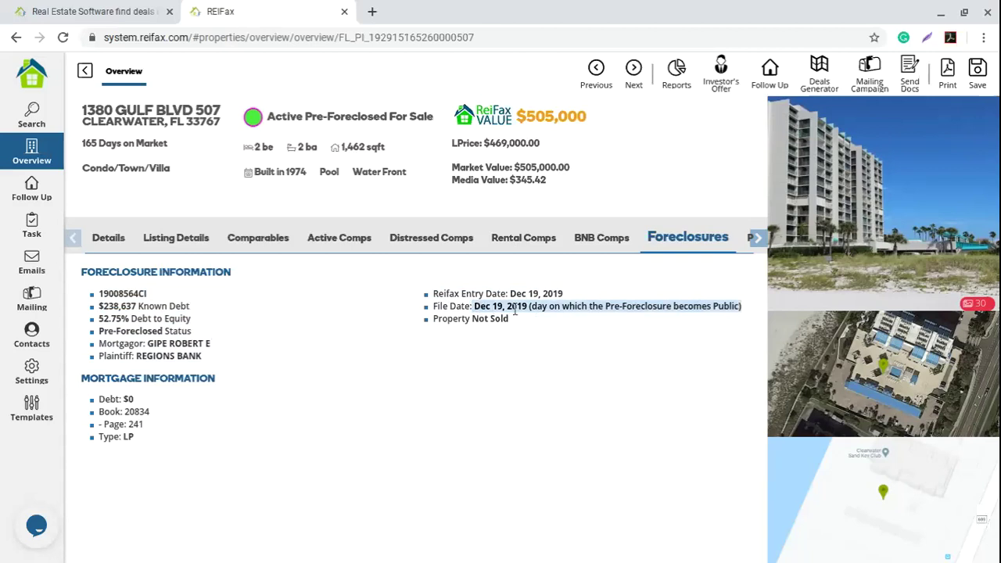
click(125, 436)
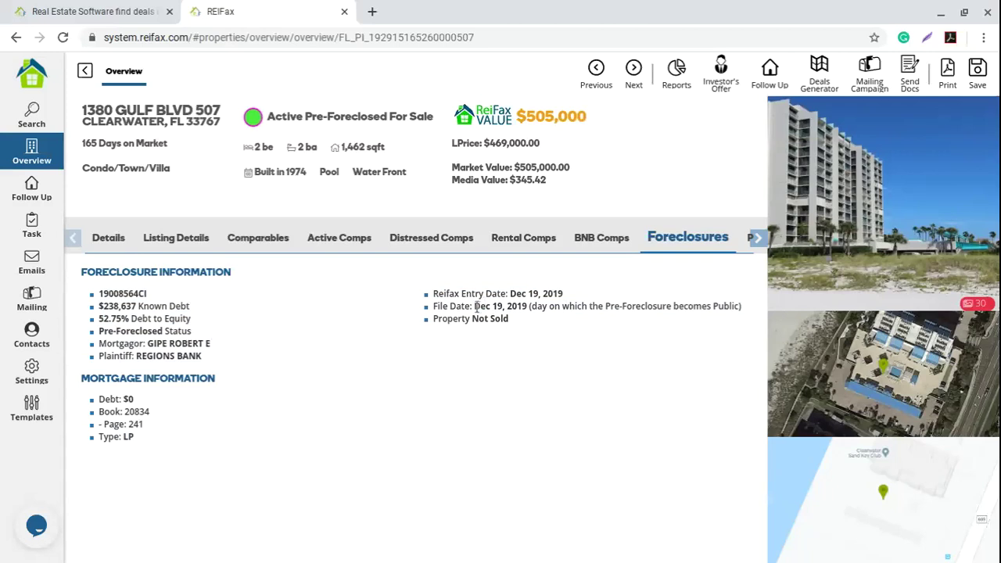
drag(475, 307, 530, 307)
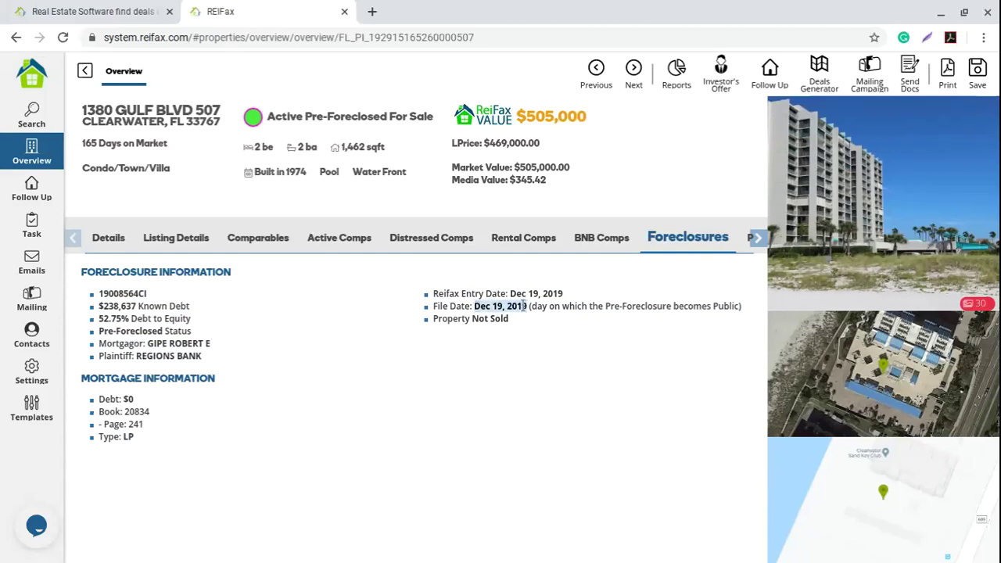
click(519, 316)
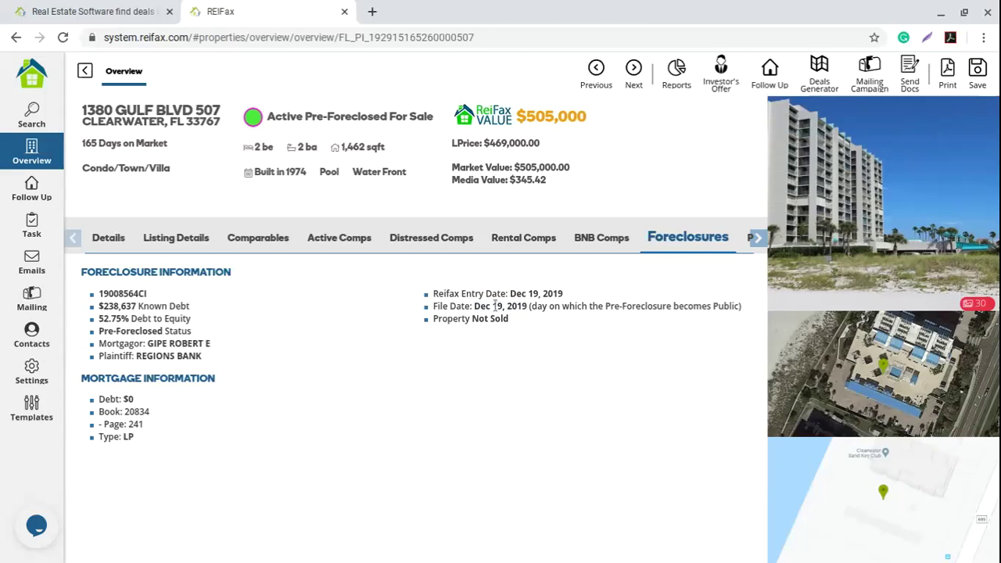
drag(474, 306, 530, 307)
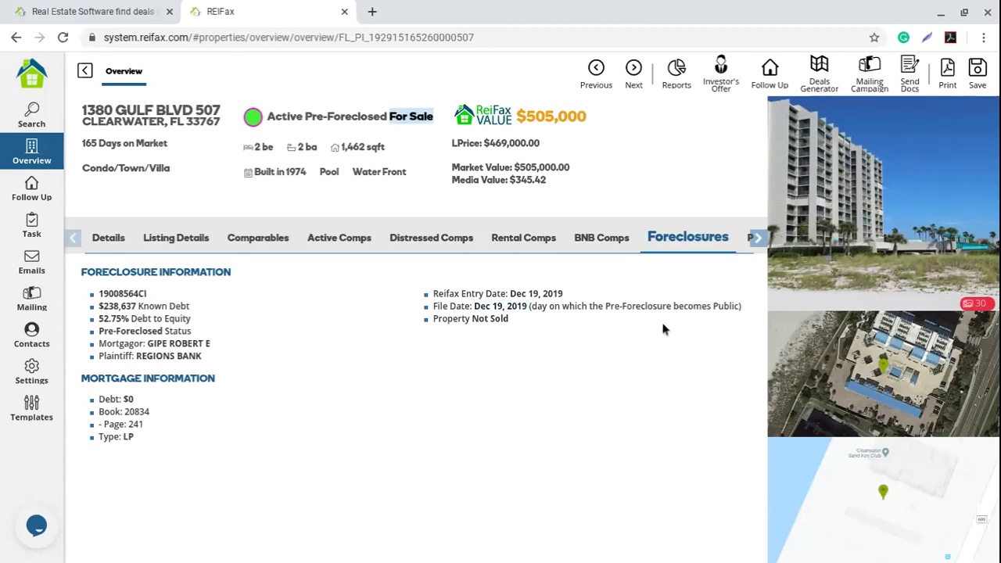
click(661, 322)
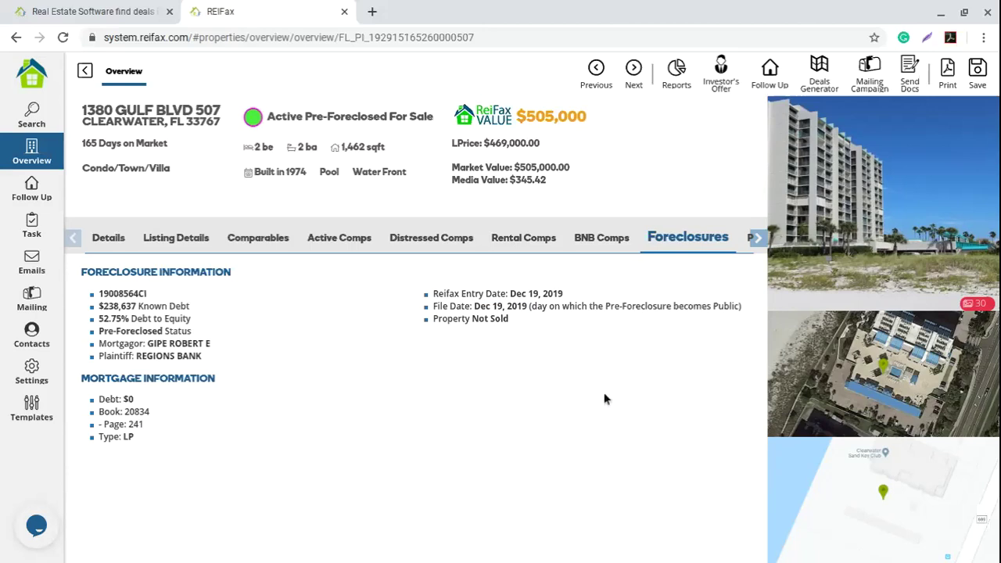
click(756, 237)
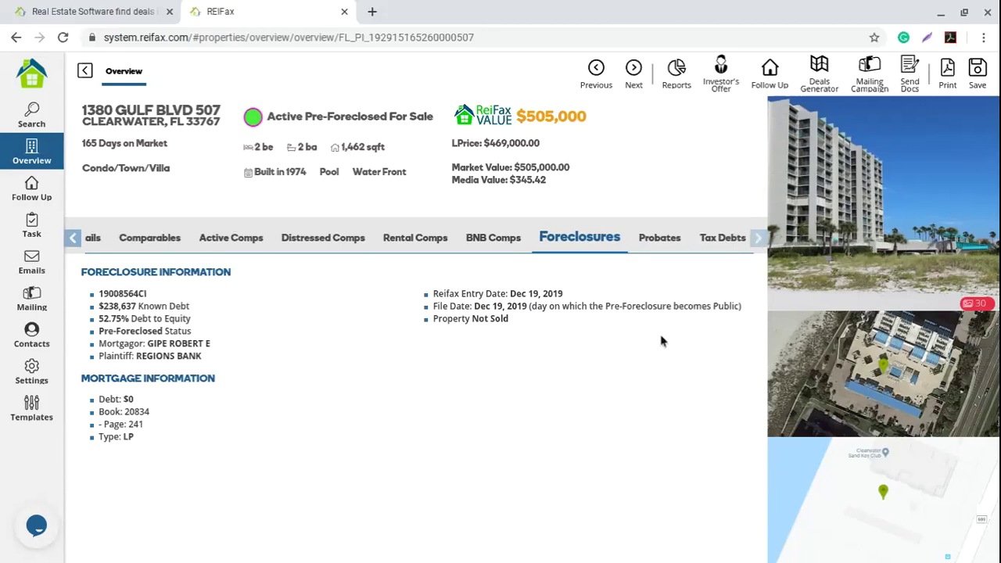
Step: Open the Probates tab, highlight the file number and publication date, then the full property address
click(658, 237)
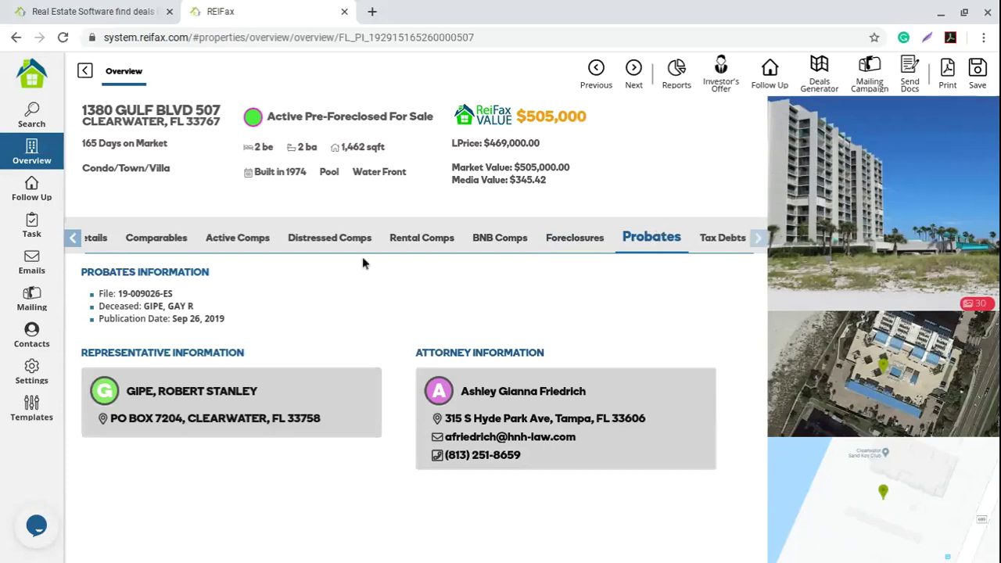
drag(97, 293, 179, 292)
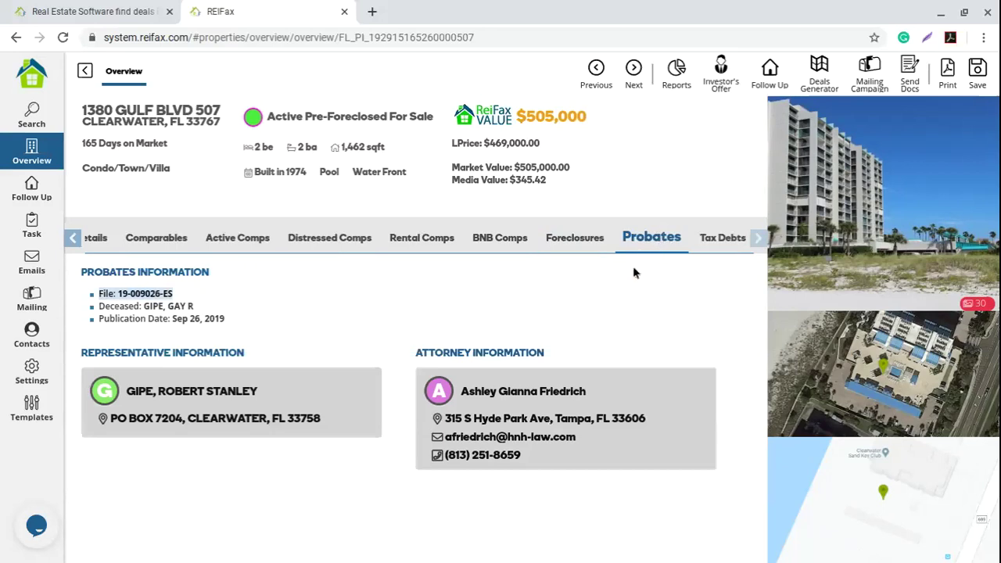
click(101, 305)
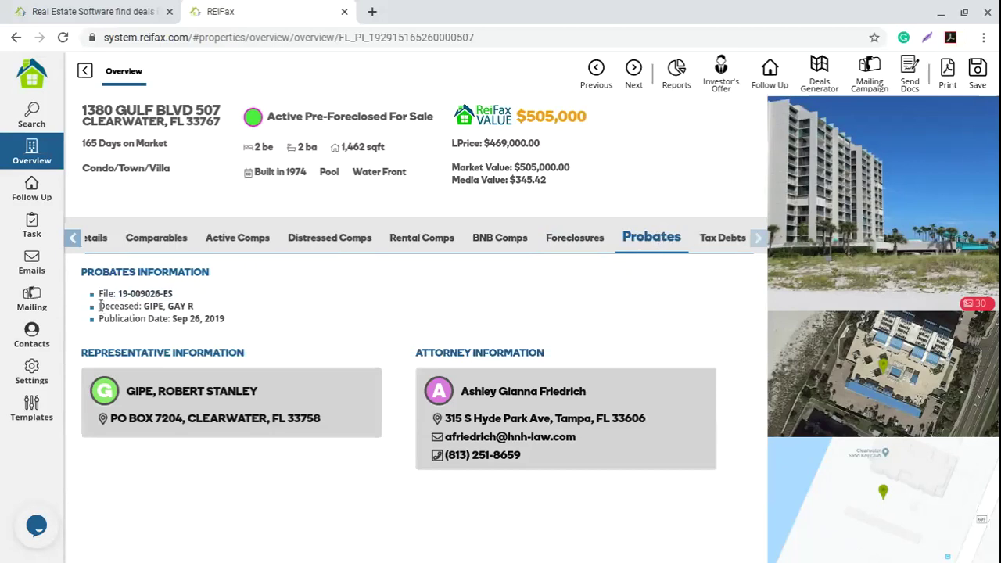
drag(230, 321, 98, 319)
drag(84, 110, 148, 112)
click(222, 131)
triple_click(223, 131)
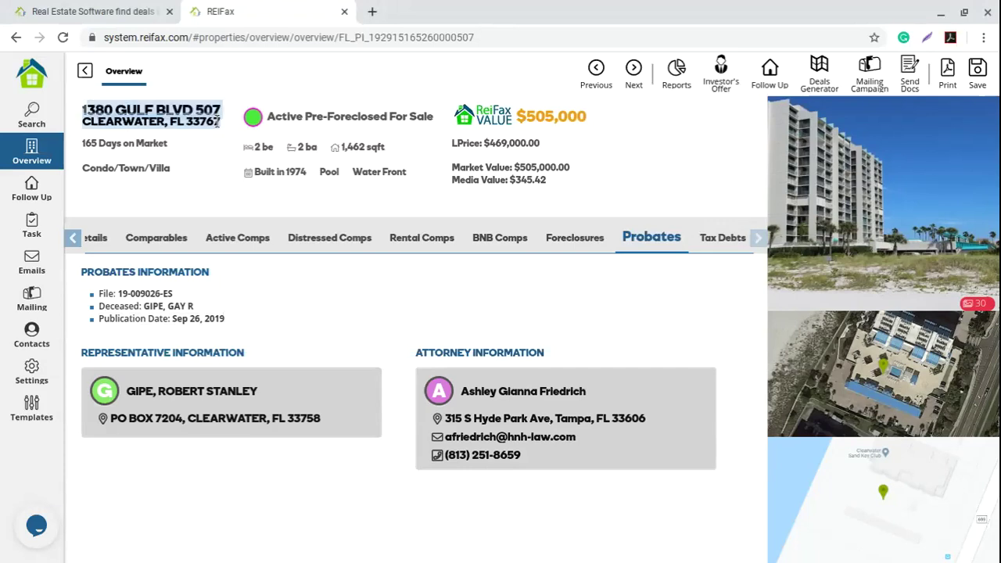
click(721, 242)
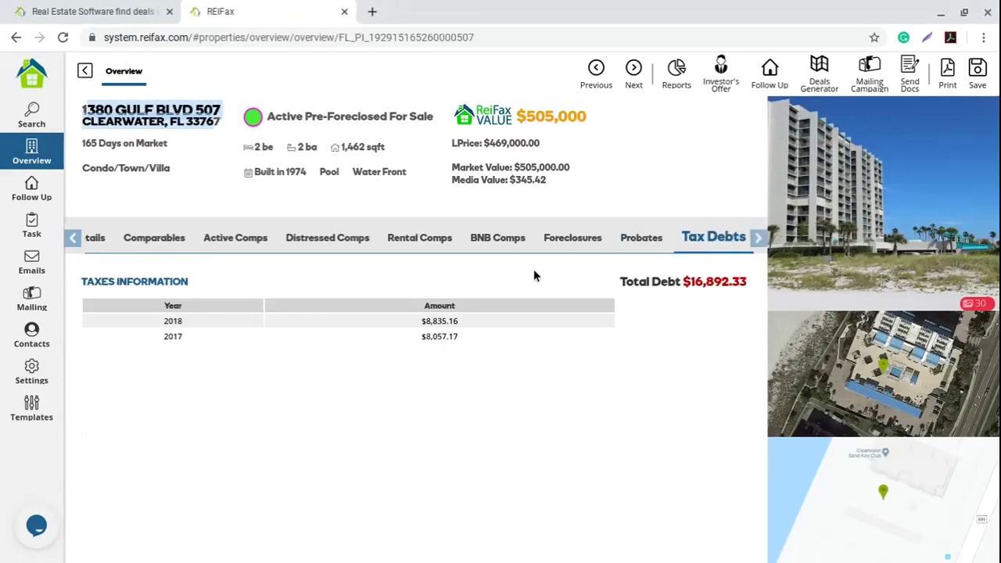
drag(82, 283, 221, 283)
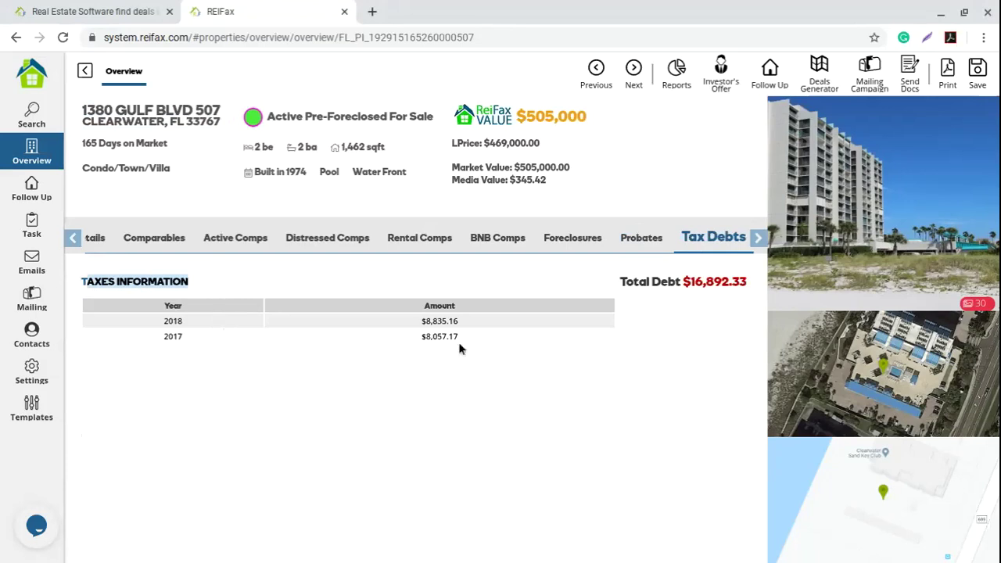
drag(458, 341, 162, 328)
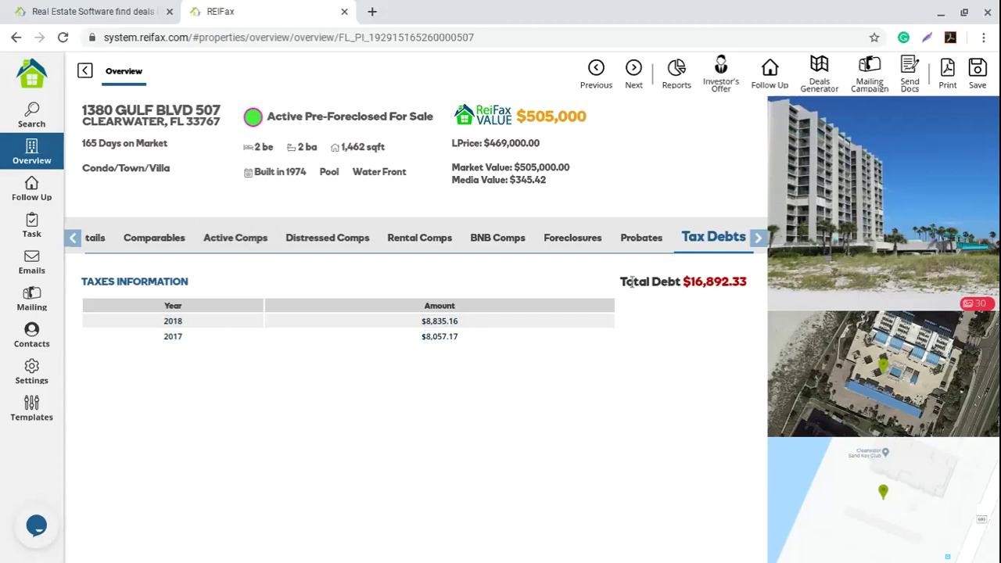
drag(669, 281, 743, 285)
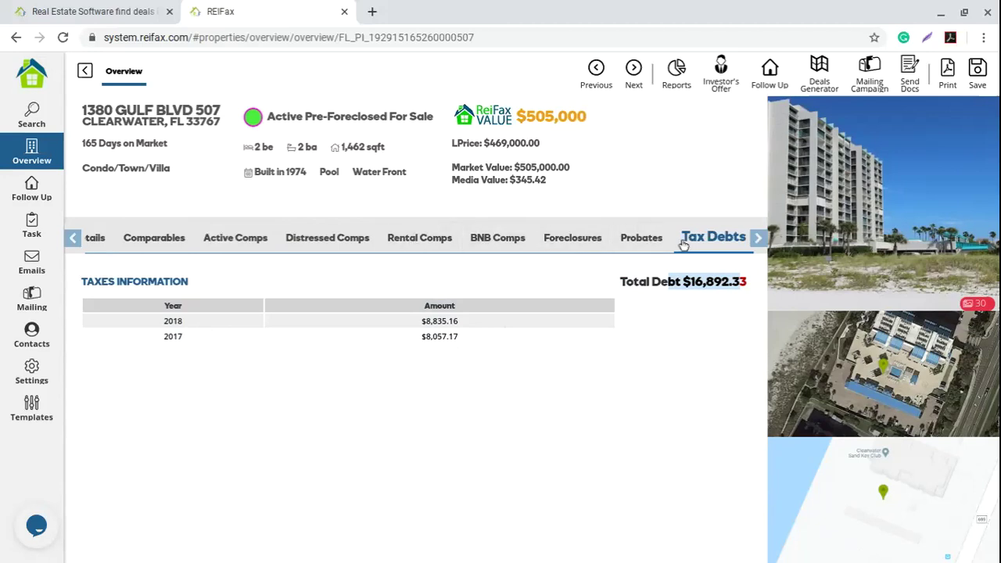
click(564, 284)
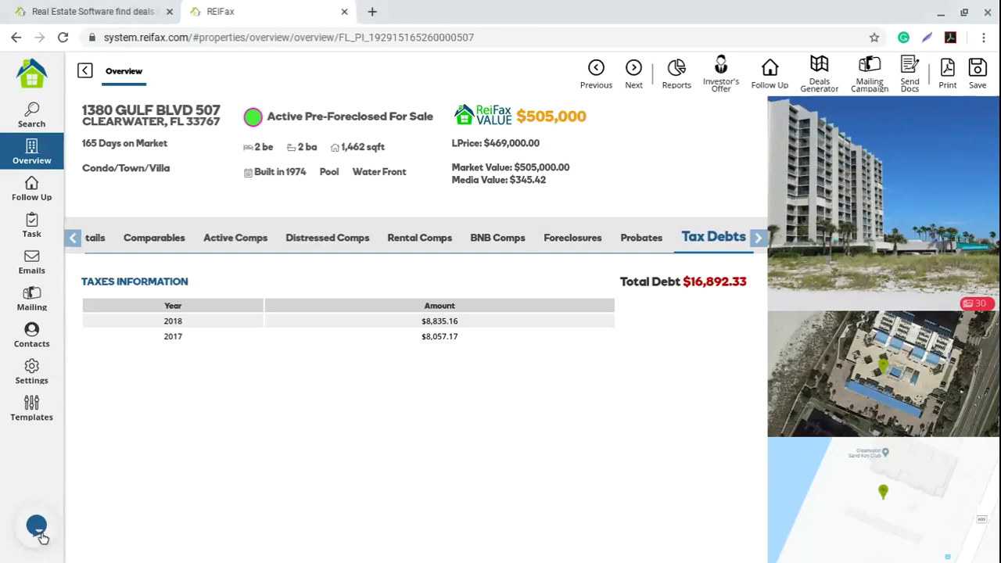
Step: Open and close the live chat, then show the condo's public record Details tab
click(43, 536)
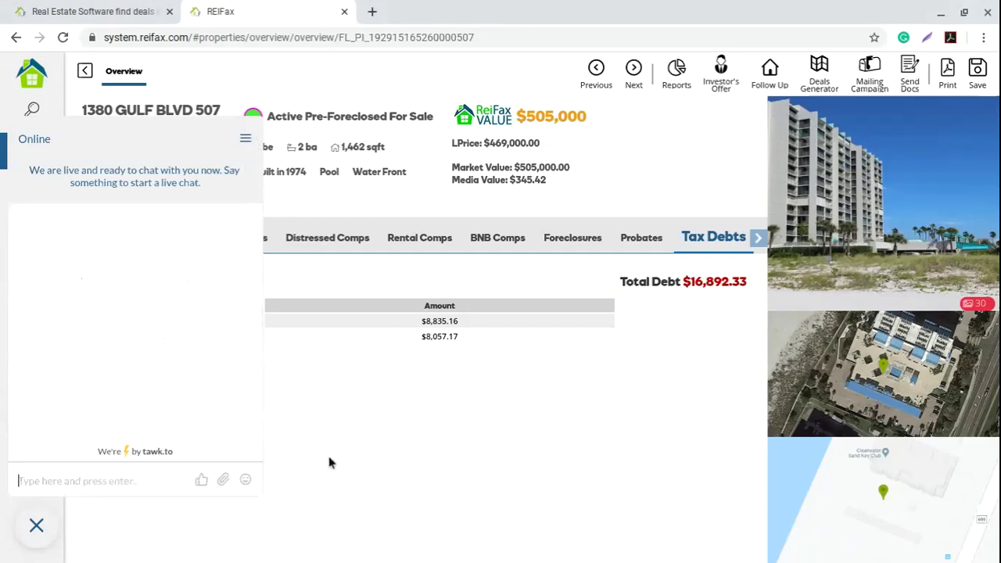
click(37, 526)
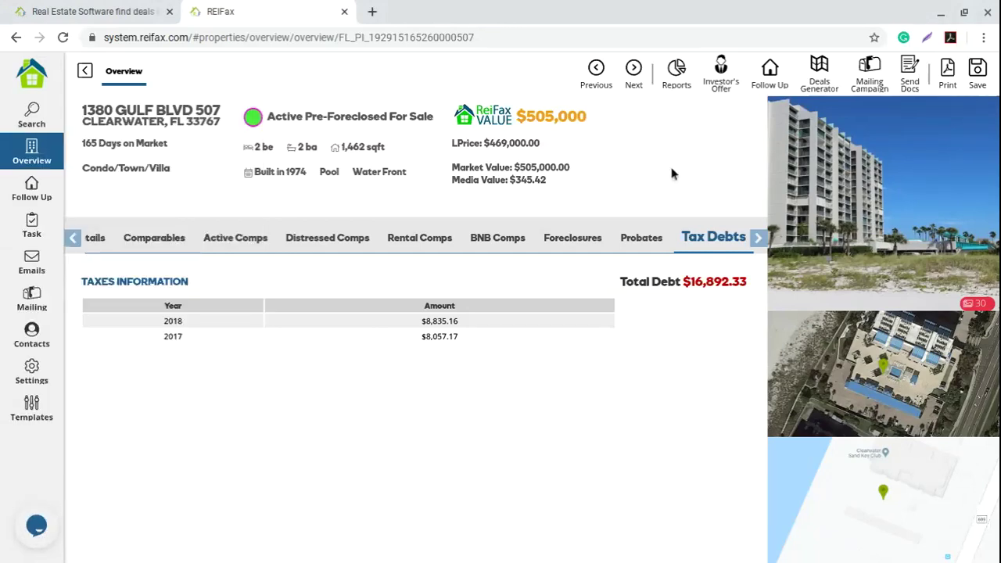
click(74, 240)
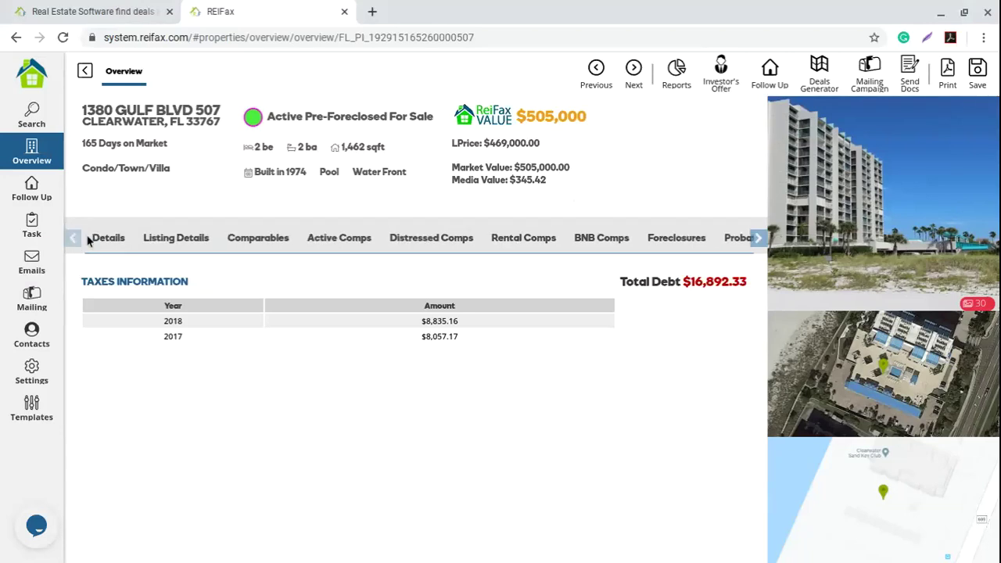
click(114, 237)
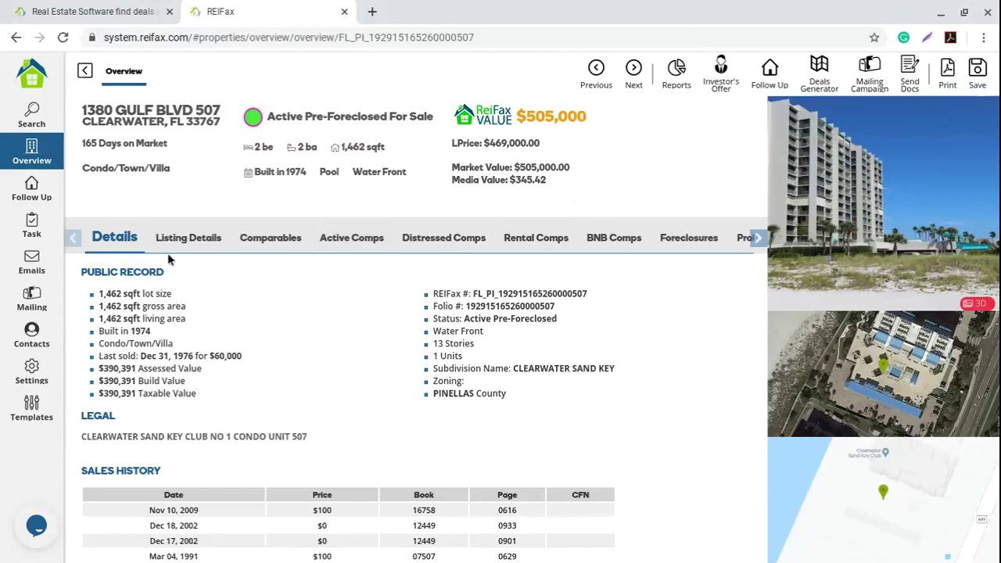
Step: Show the Listing Details ($469,000, 165 days on market) and the Reports dropdown
click(195, 238)
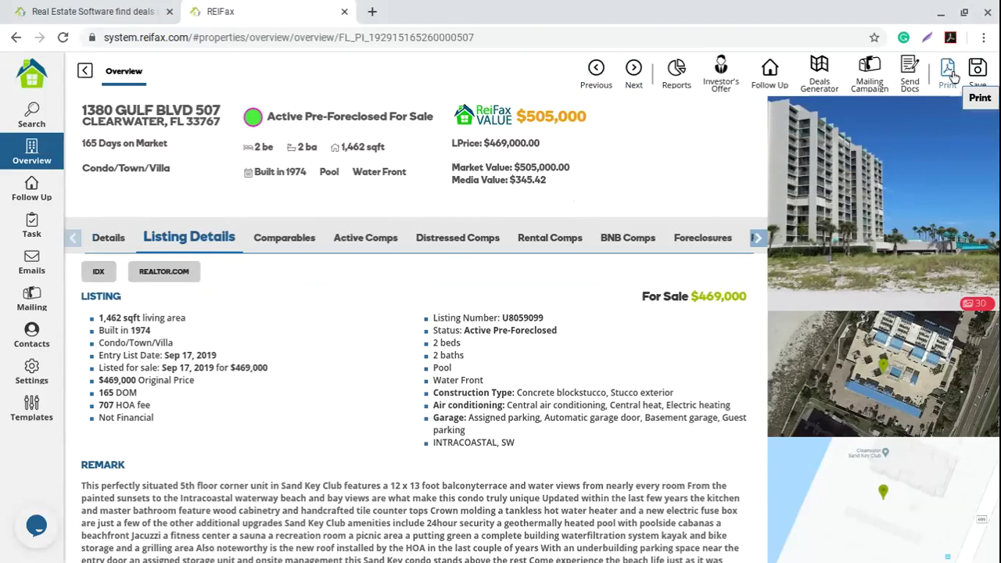
click(953, 75)
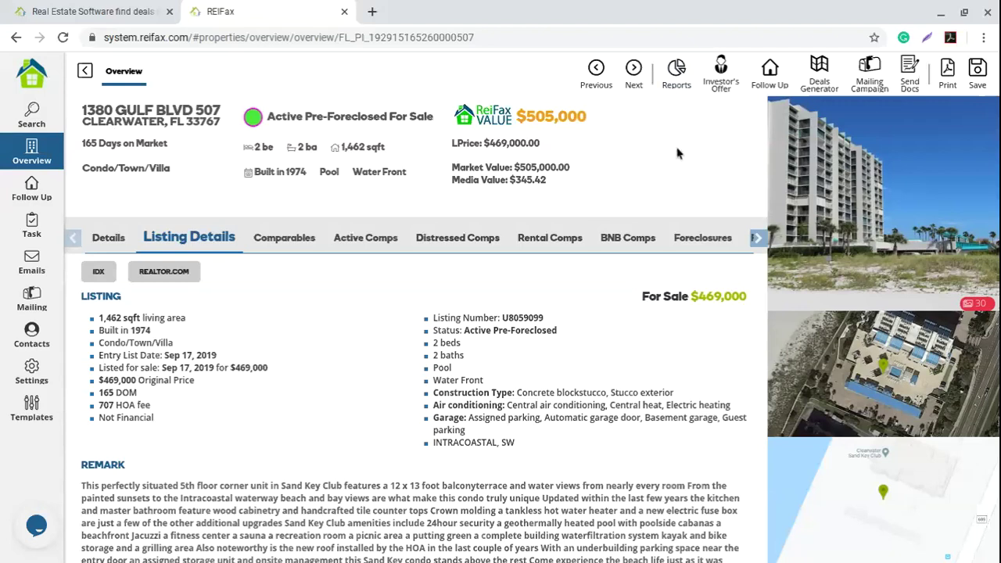
click(675, 76)
Step: Open the PA Report dialog and uncheck Xray Report, Tax Debts, Probates, Foreclosures and all comps sections
click(676, 74)
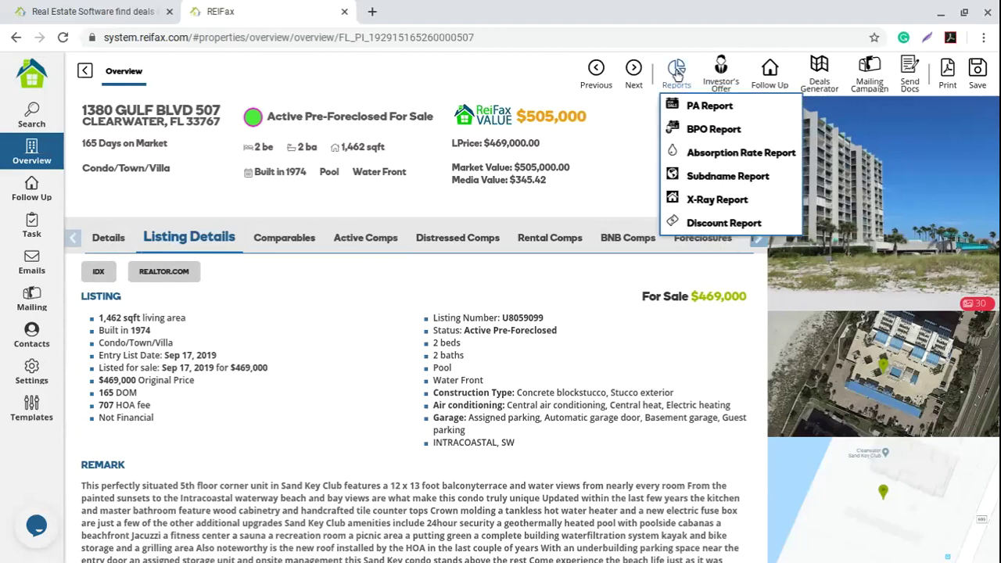
click(704, 107)
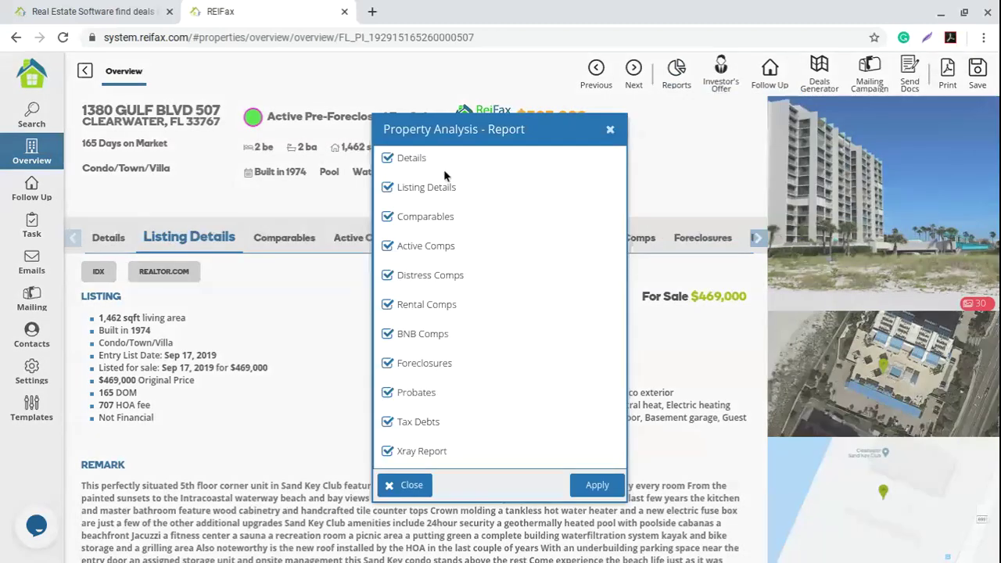
click(386, 451)
click(387, 421)
click(386, 392)
click(386, 363)
click(388, 335)
click(388, 306)
click(388, 275)
click(387, 246)
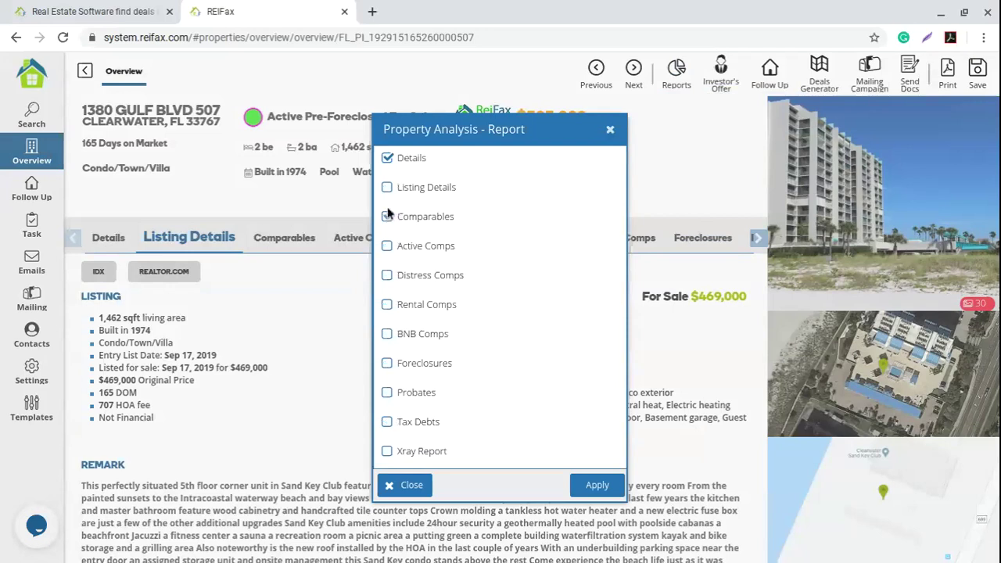
Step: Re-check every section except Xray Report, then generate the Property Analysis report
click(387, 245)
click(387, 275)
click(387, 304)
click(387, 334)
click(387, 363)
click(387, 392)
click(387, 421)
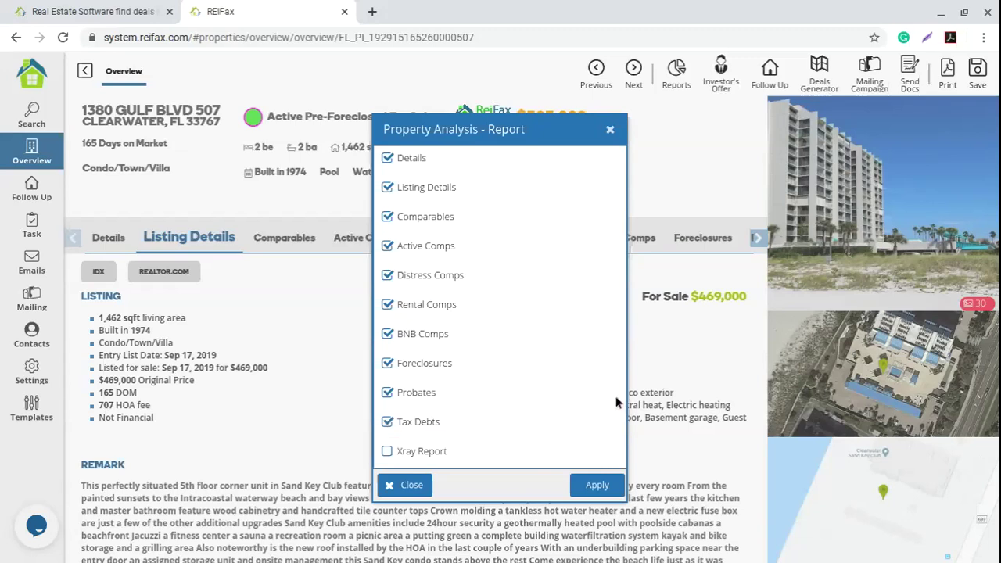
click(592, 485)
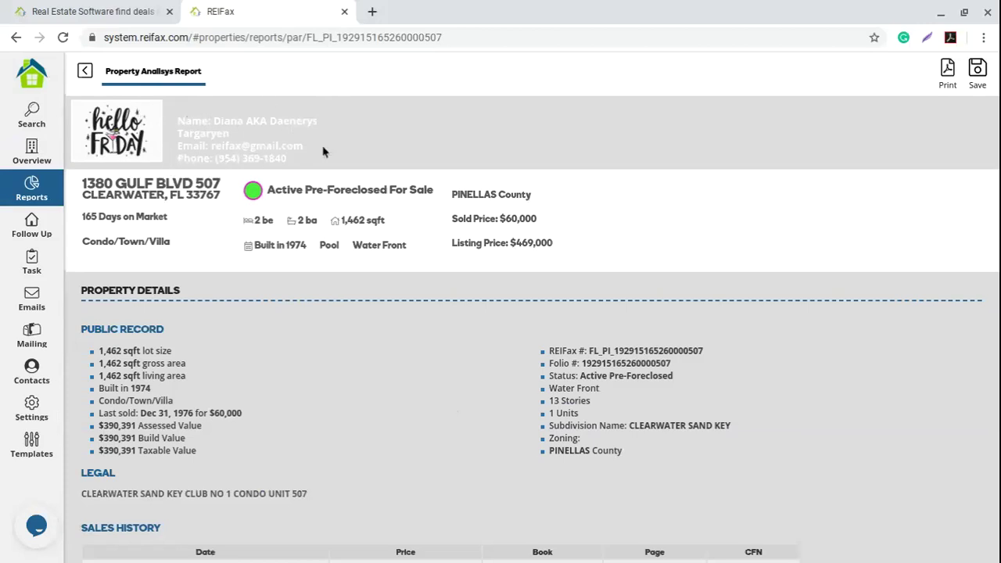
drag(329, 158, 352, 129)
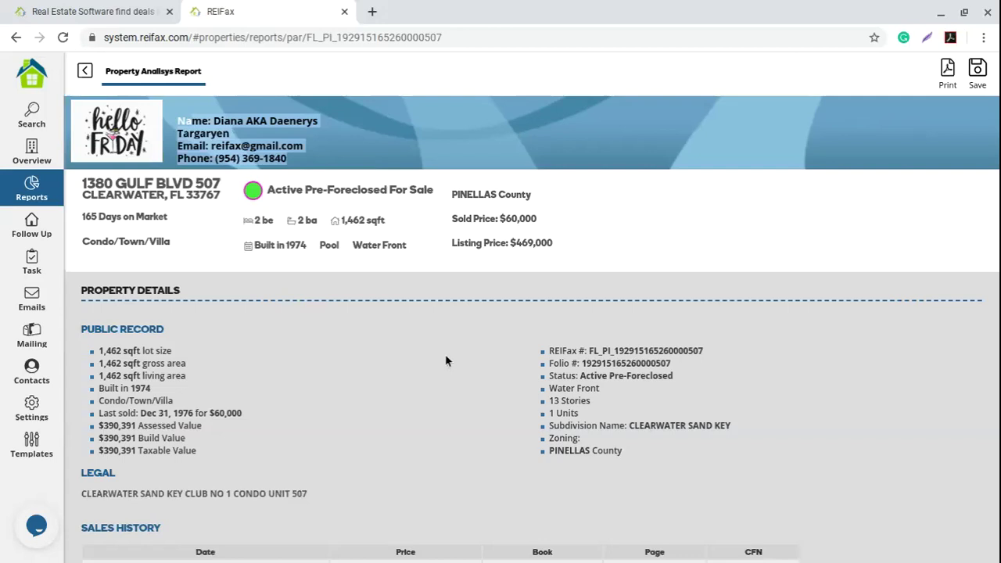
scroll(446, 360, down, 1)
scroll(565, 353, up, 1)
click(564, 355)
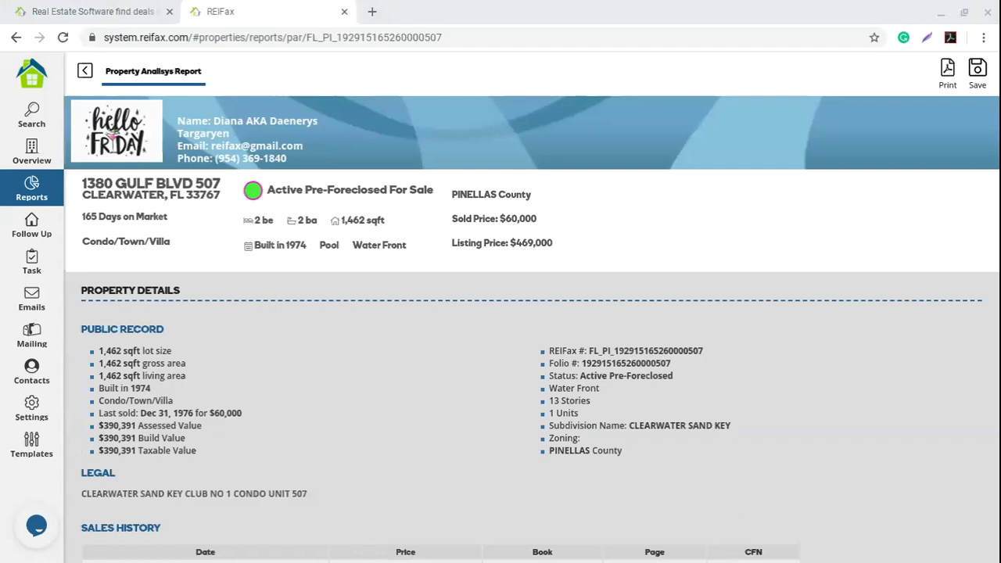
drag(122, 217, 456, 221)
click(401, 313)
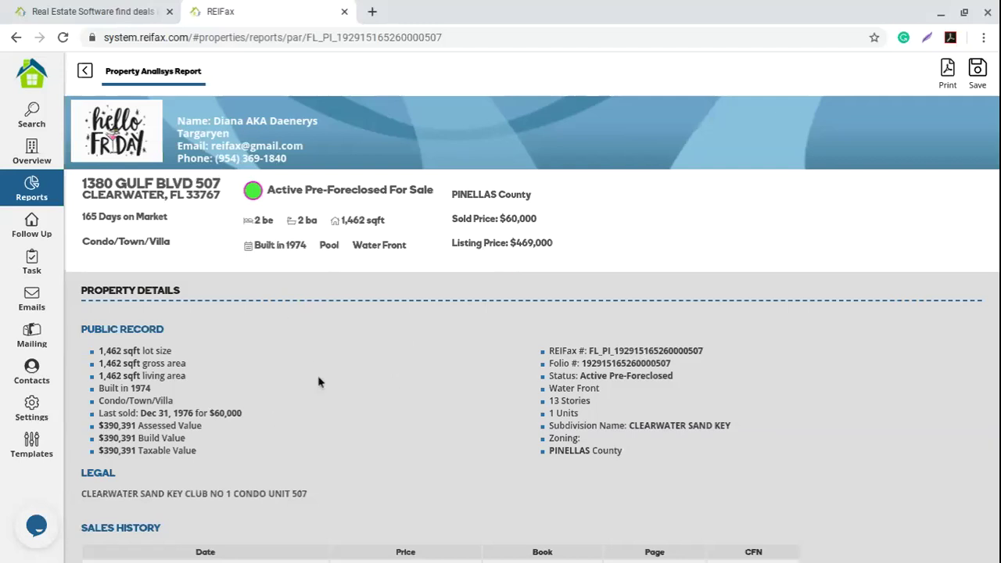
scroll(318, 381, down, 2)
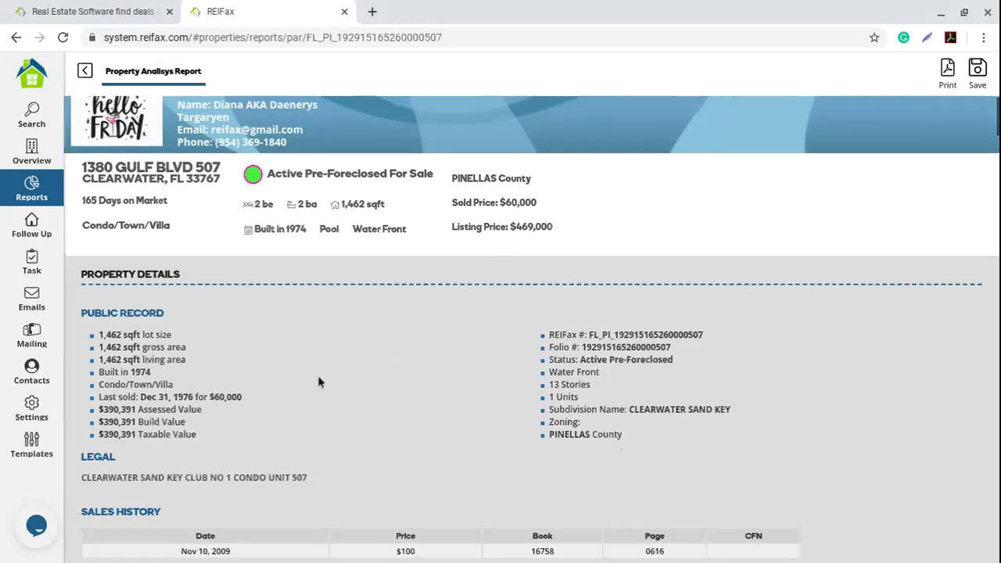
scroll(319, 381, down, 5)
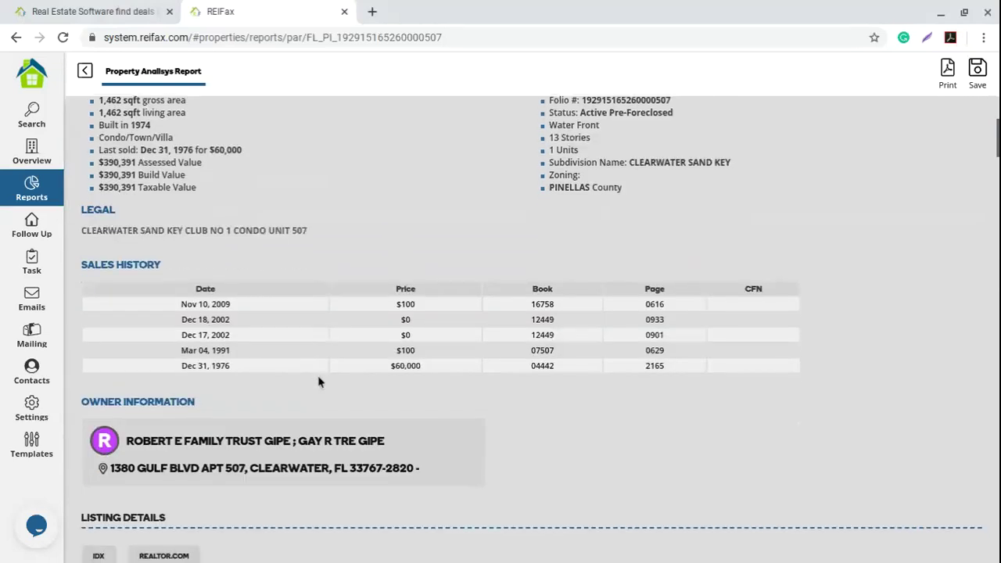
scroll(319, 382, down, 2)
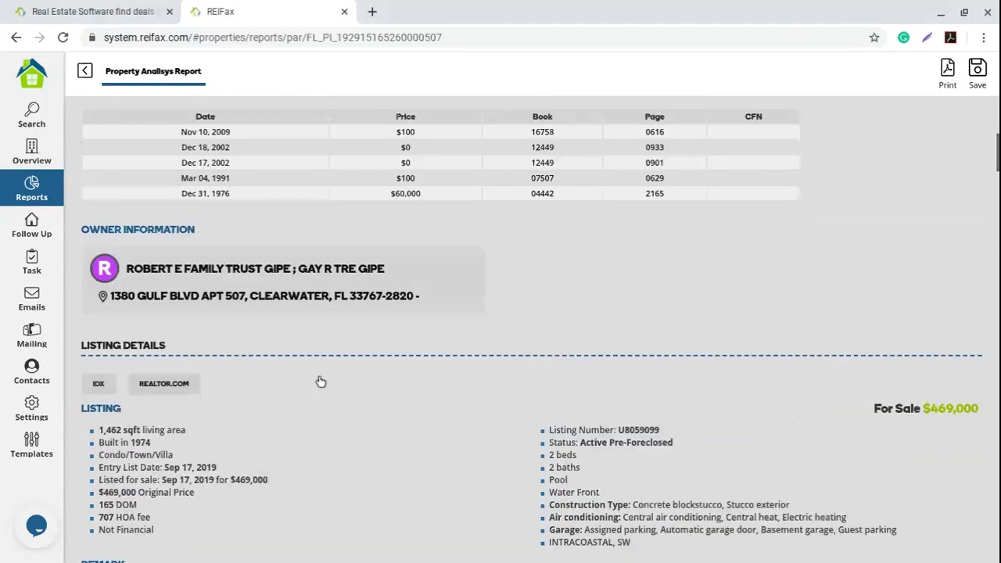
scroll(321, 382, down, 5)
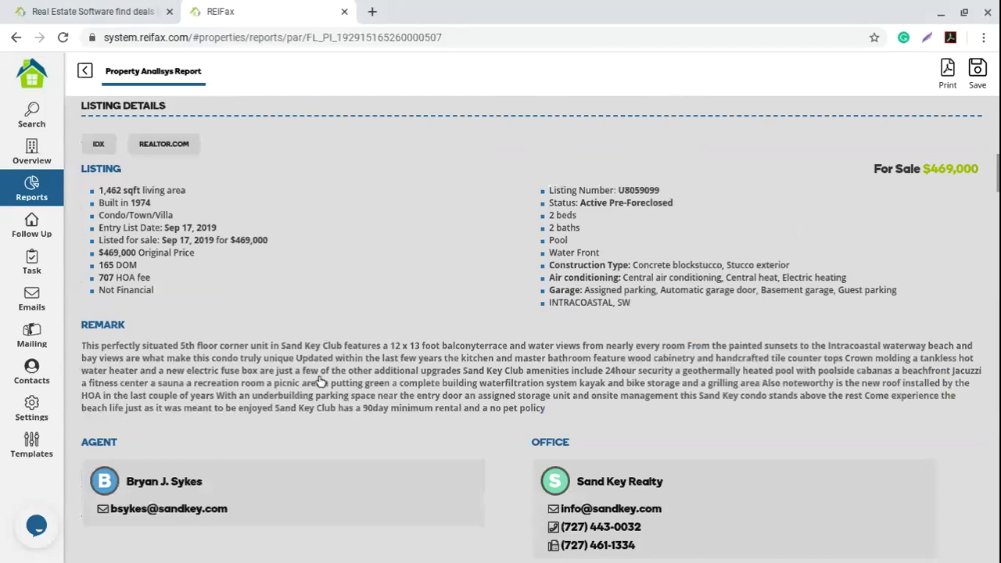
scroll(319, 379, down, 2)
scroll(318, 376, down, 5)
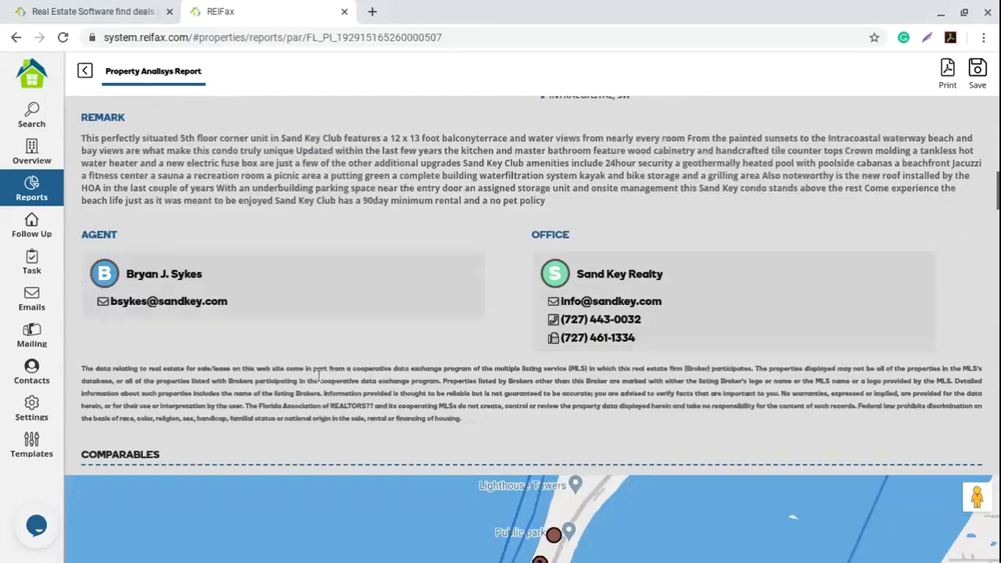
scroll(318, 376, down, 5)
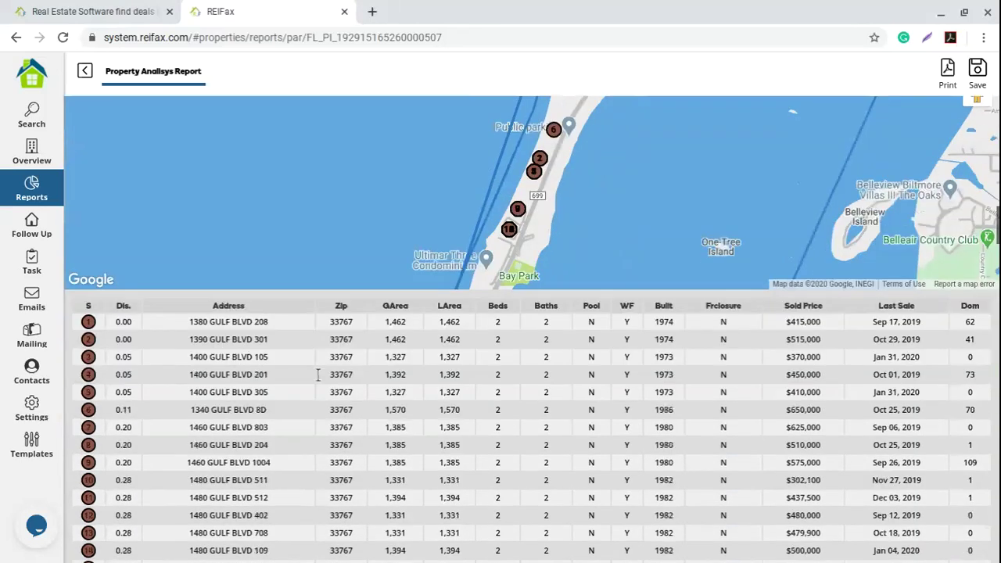
scroll(317, 375, down, 7)
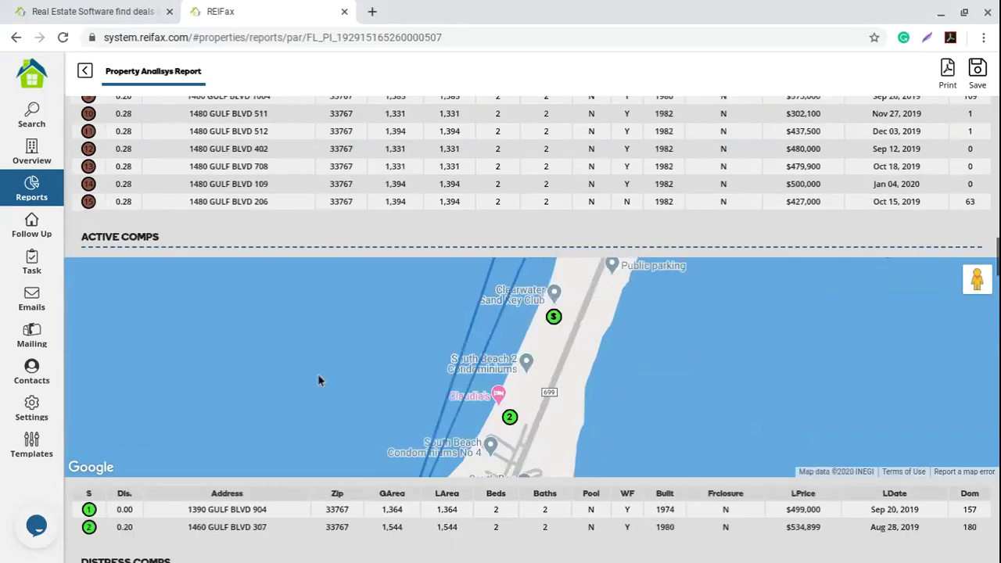
scroll(317, 380, down, 4)
scroll(317, 380, down, 1)
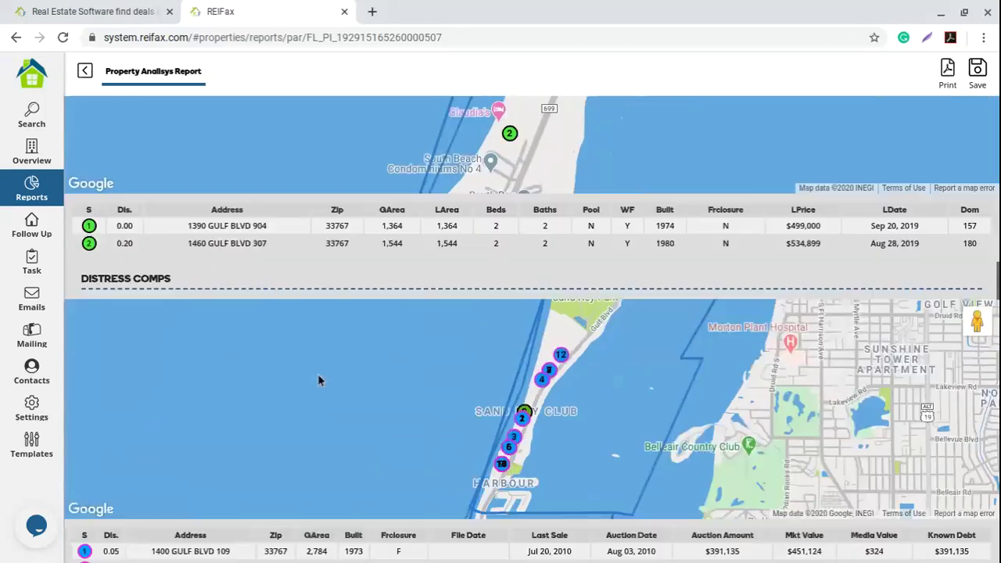
scroll(318, 381, down, 1)
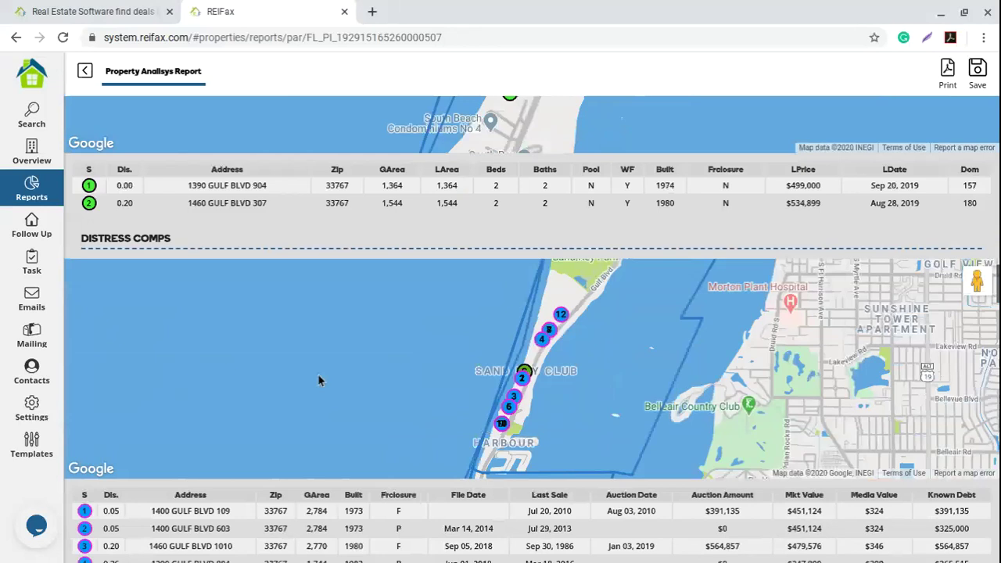
scroll(317, 381, down, 12)
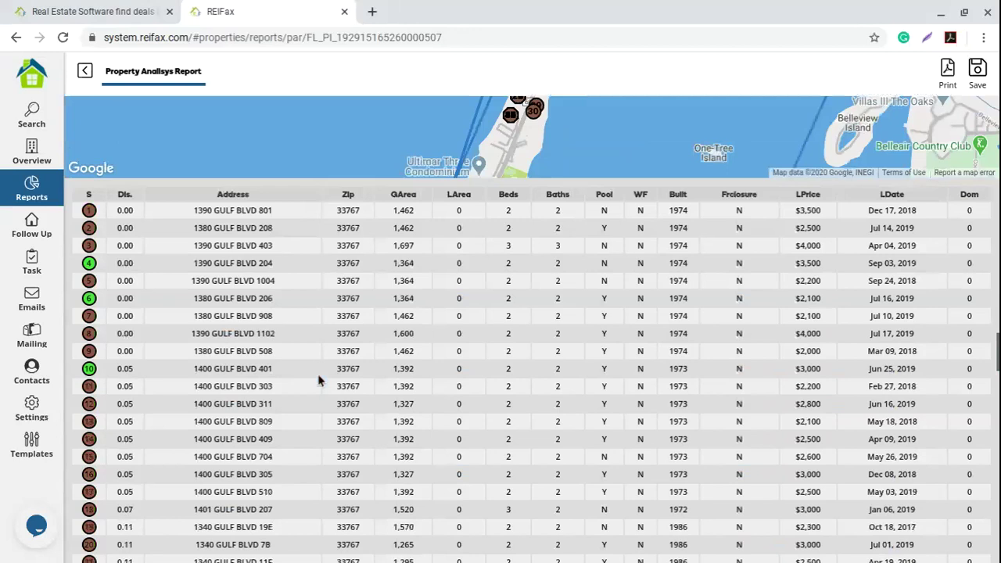
scroll(317, 380, down, 3)
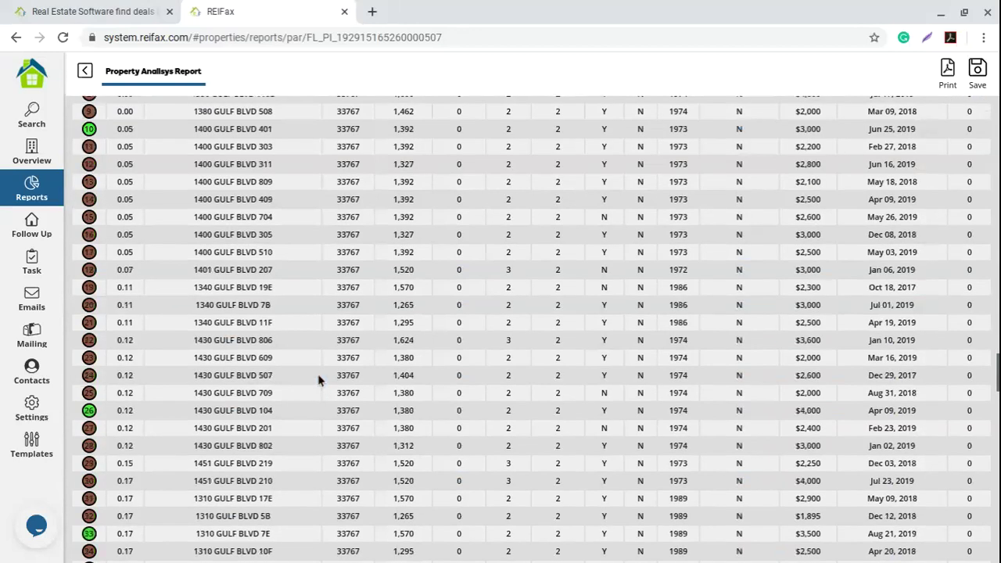
scroll(317, 381, down, 2)
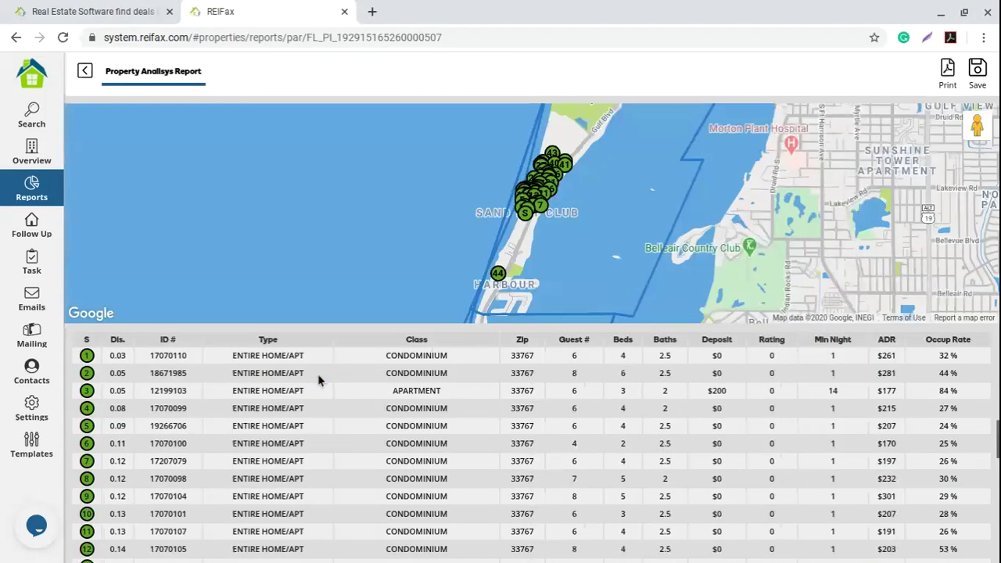
scroll(318, 380, down, 1)
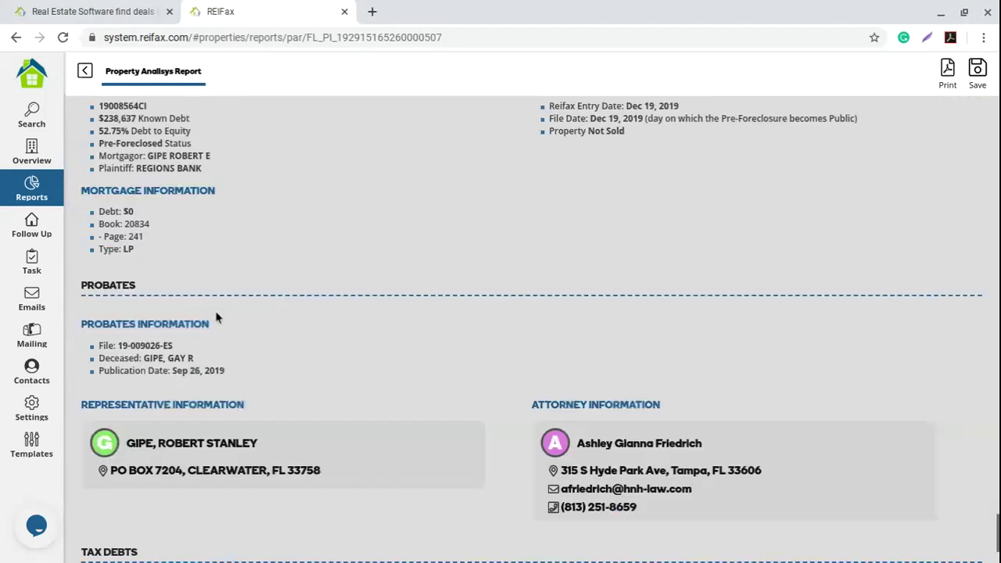
scroll(216, 317, down, 1)
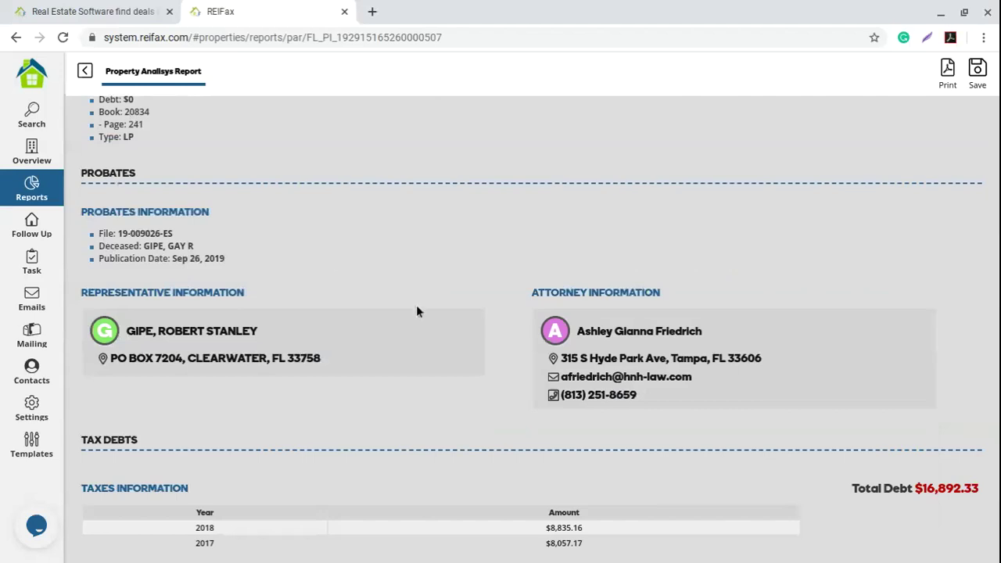
scroll(415, 310, up, 1)
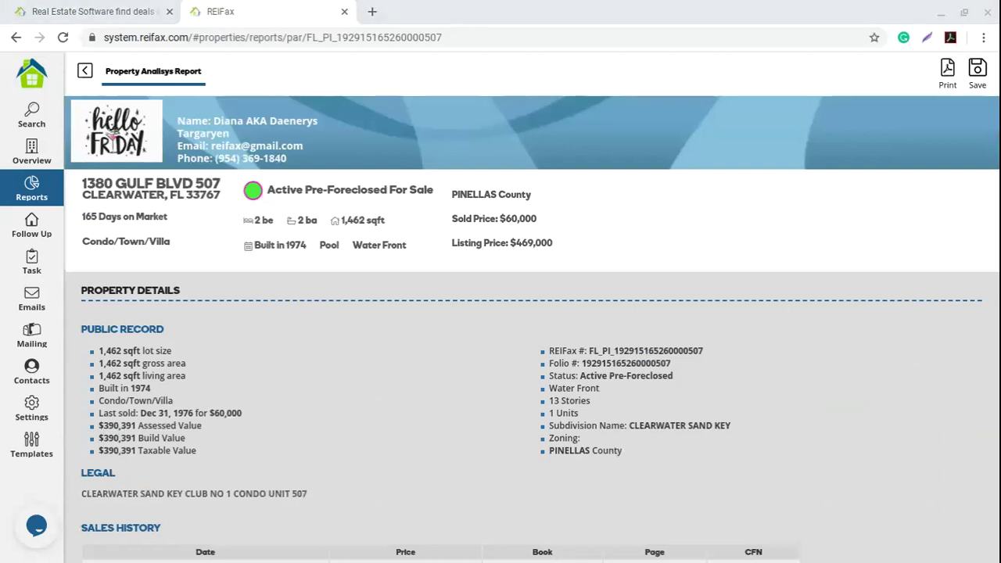
click(279, 344)
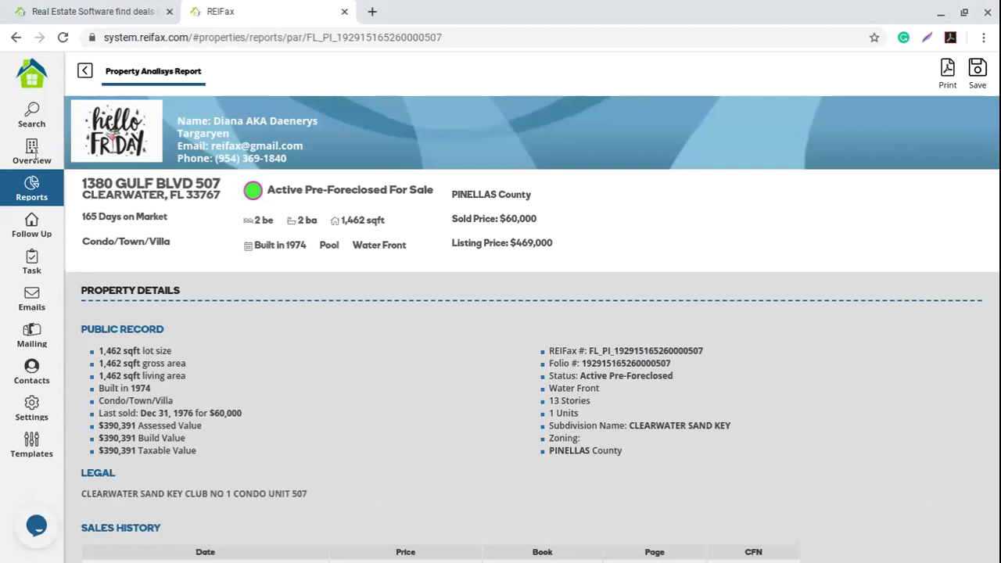
click(35, 153)
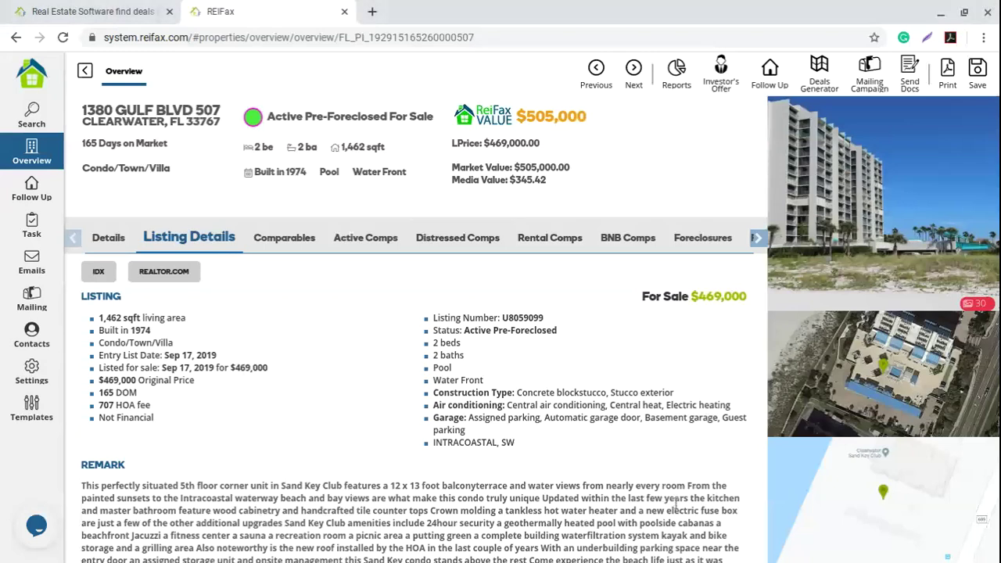
drag(458, 343, 540, 417)
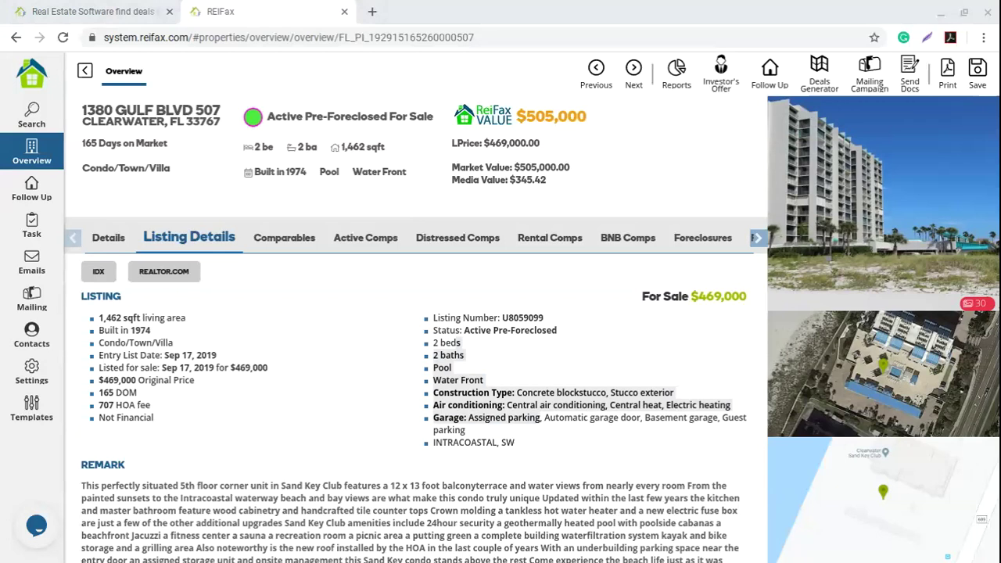
click(684, 504)
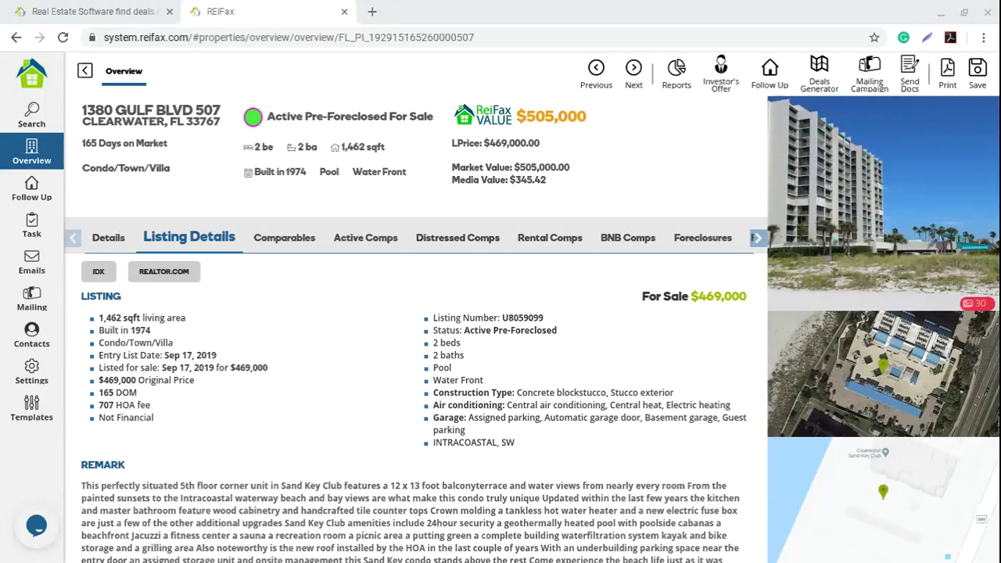
click(676, 77)
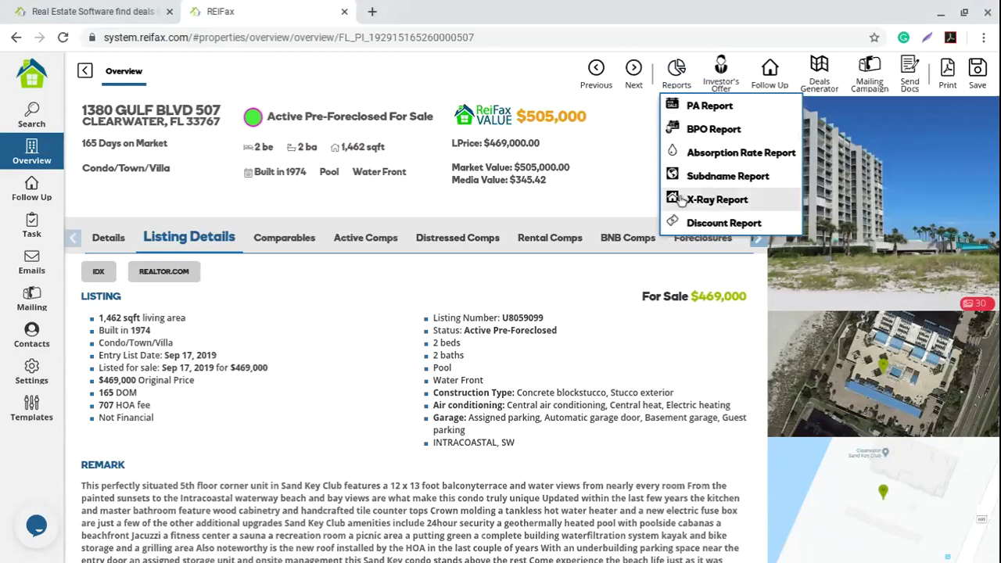
click(547, 206)
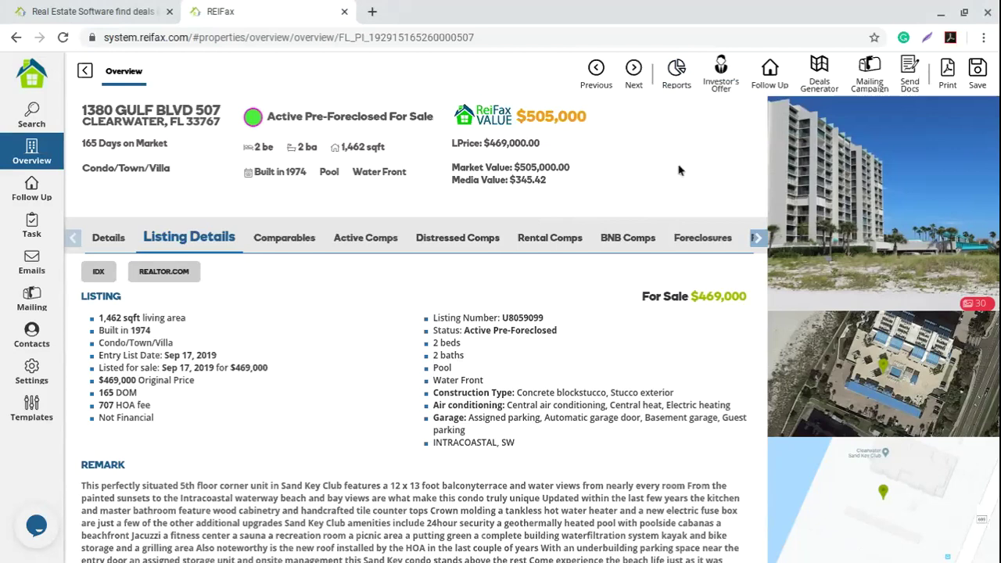
drag(221, 125, 81, 110)
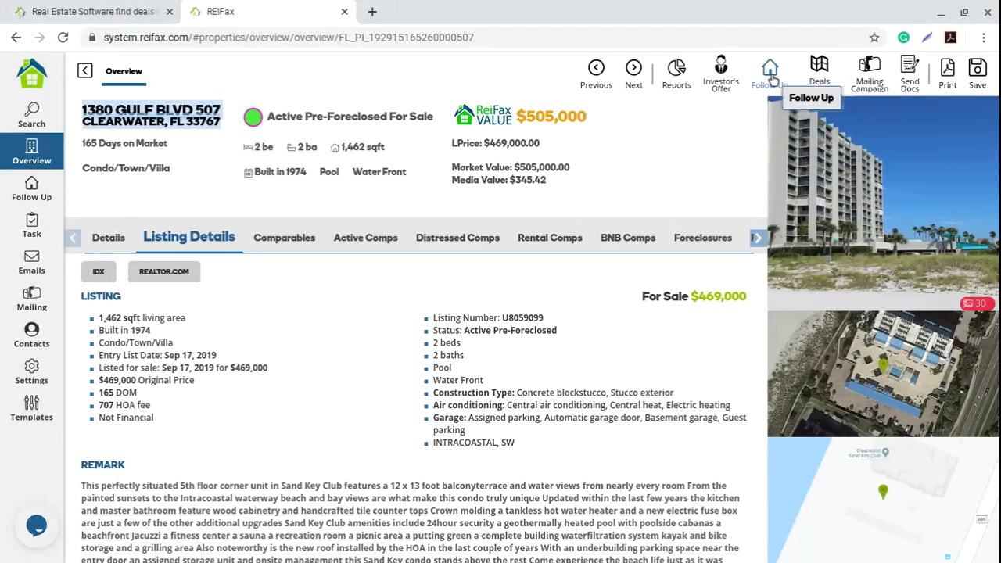
click(29, 195)
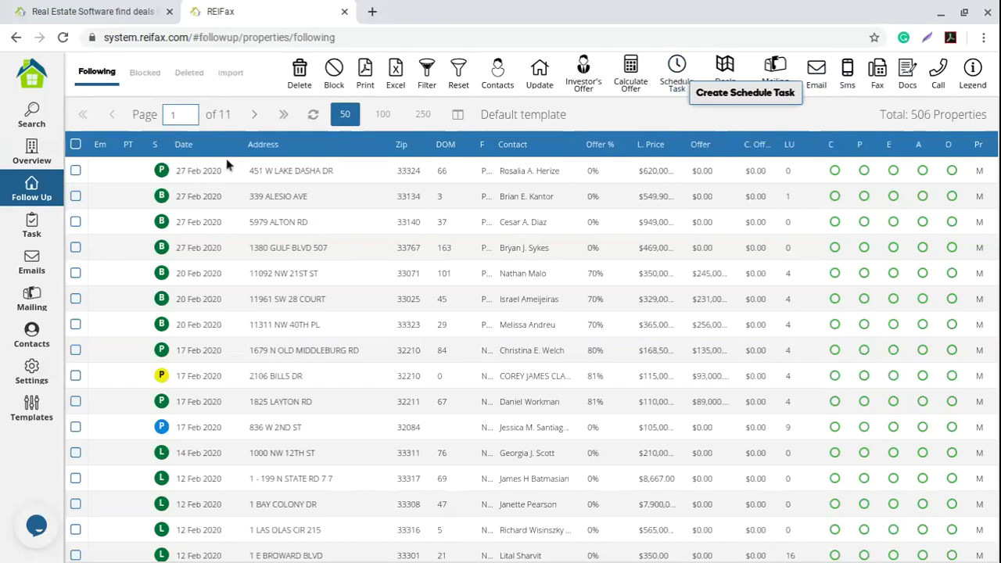
click(32, 148)
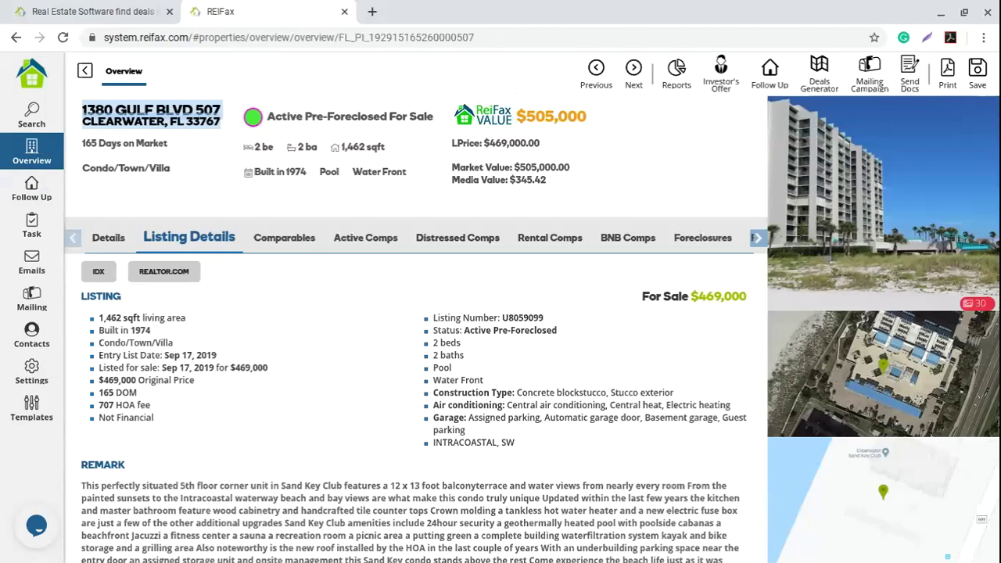
click(722, 188)
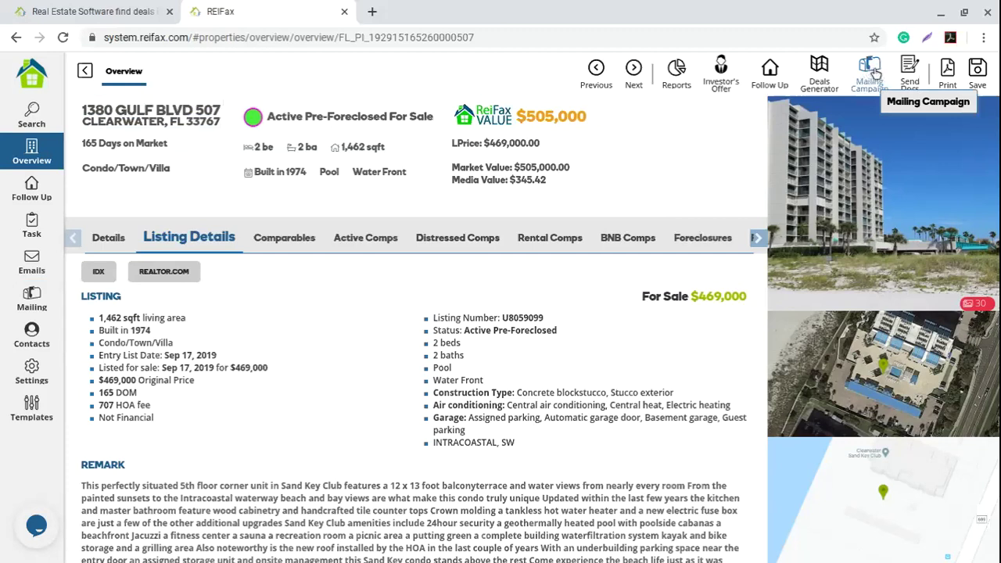
click(870, 73)
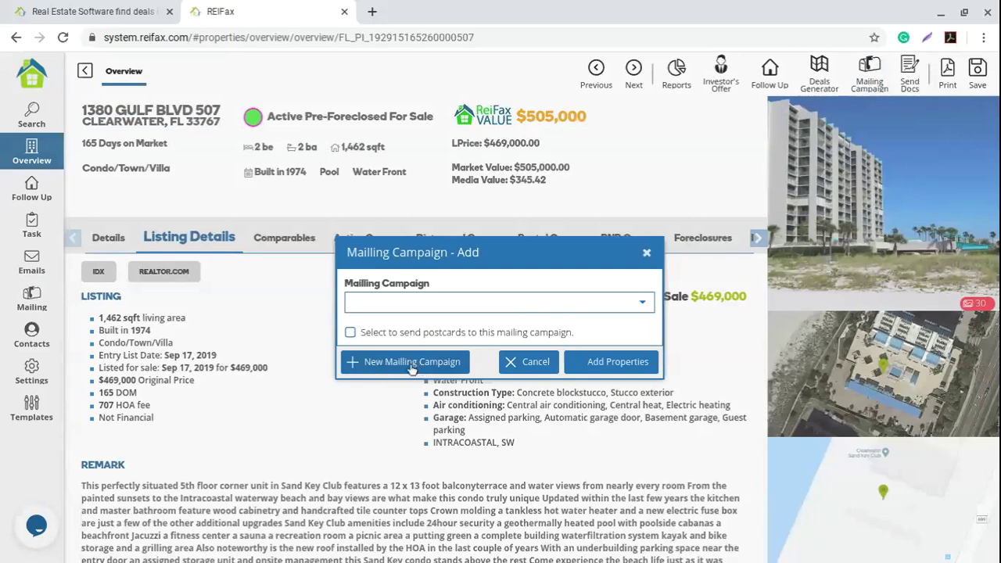
click(643, 304)
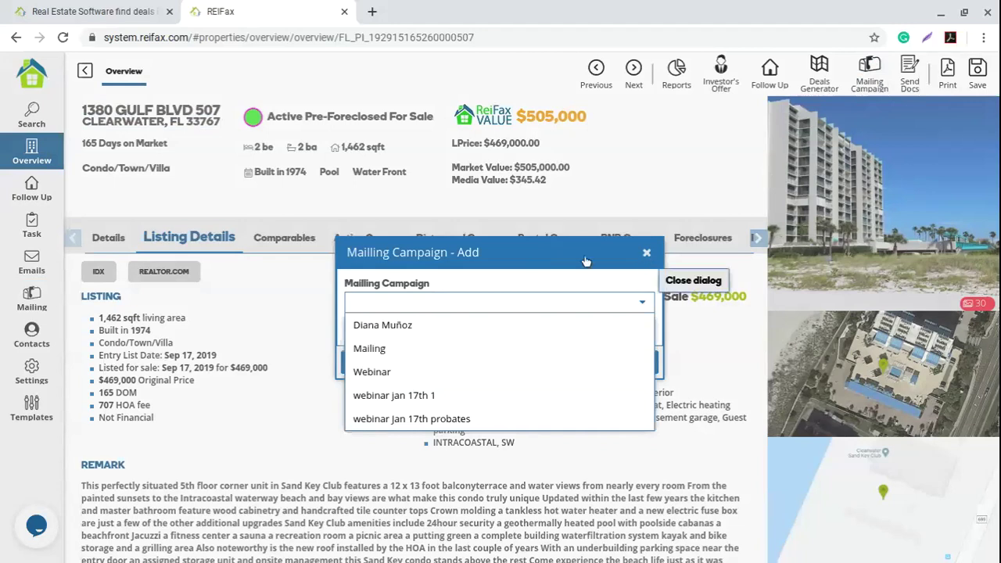
click(645, 252)
click(869, 74)
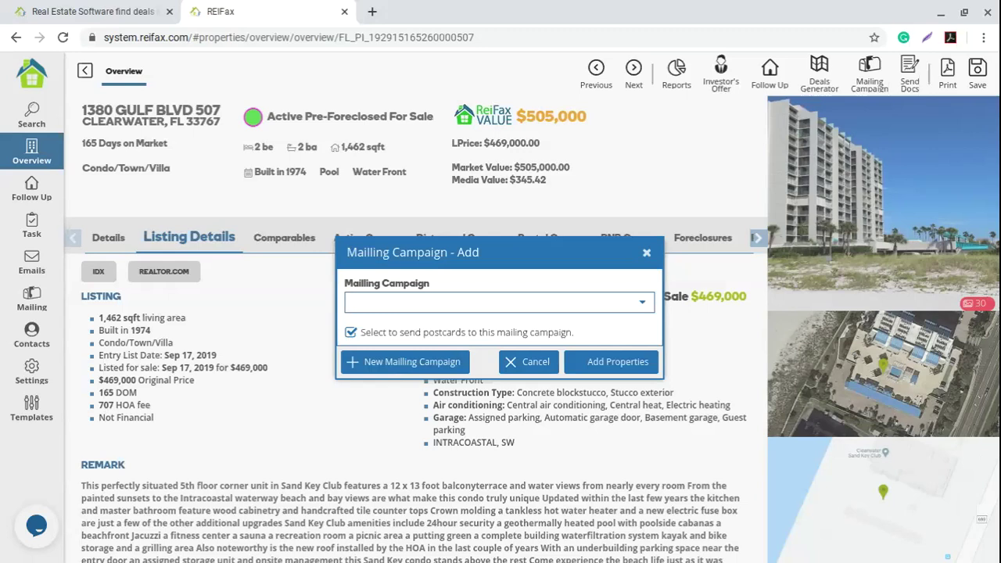
click(350, 332)
click(646, 254)
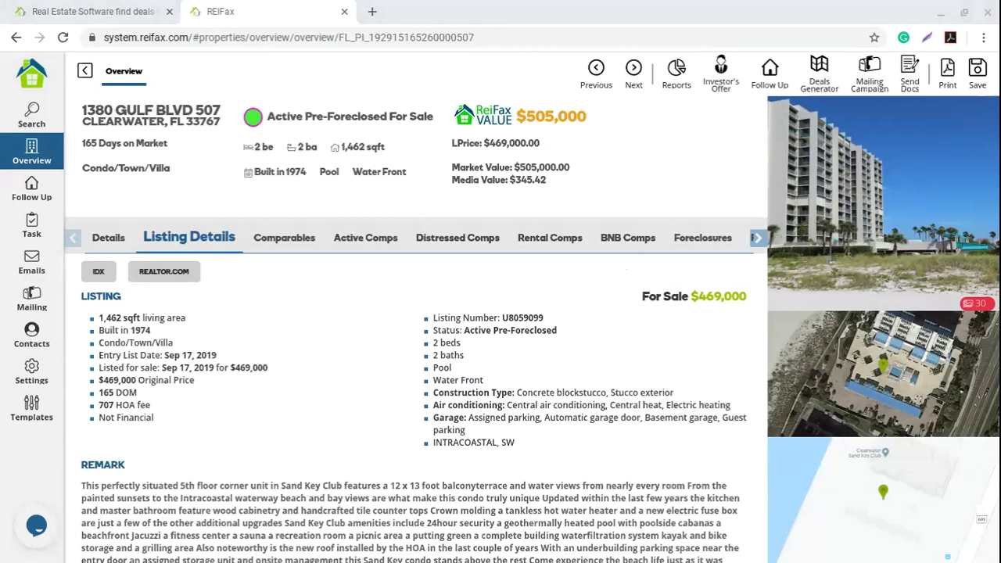
click(290, 308)
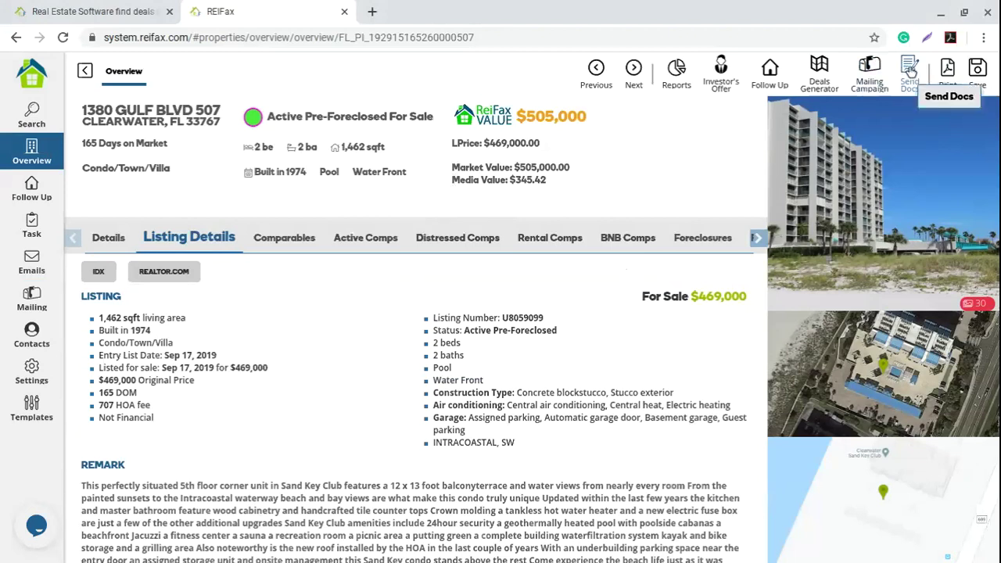
click(910, 71)
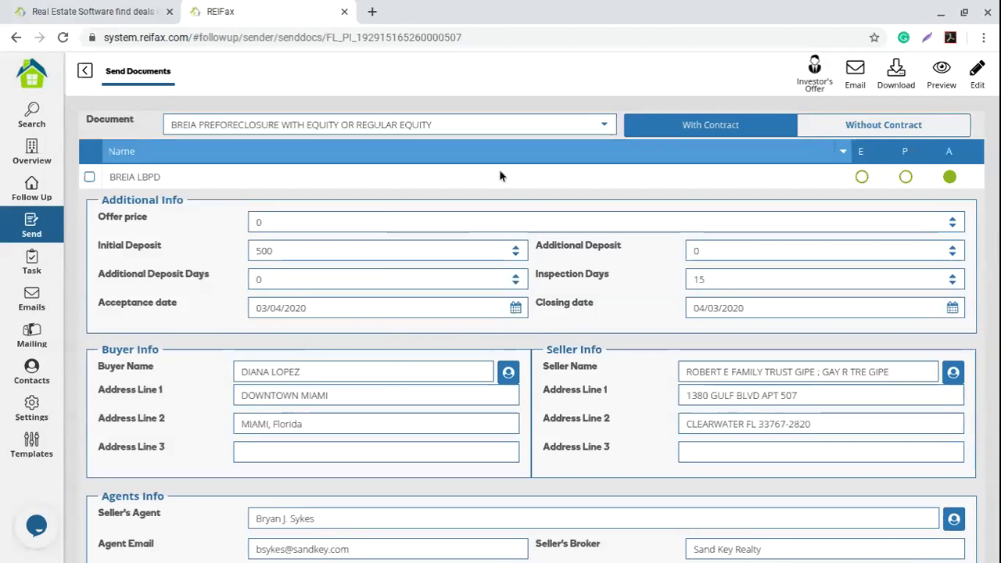
scroll(351, 375, down, 1)
scroll(352, 377, down, 2)
drag(369, 349, 216, 353)
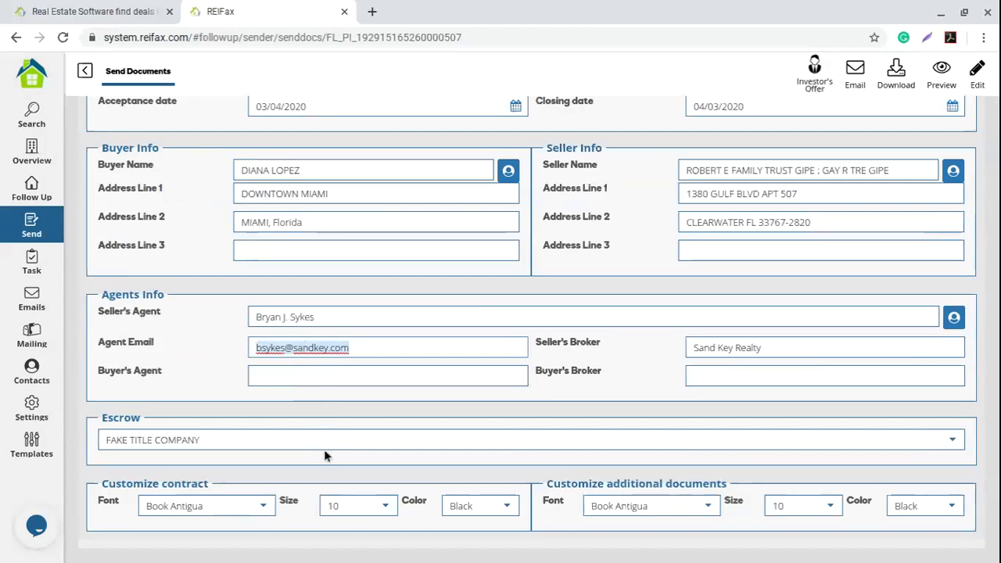
scroll(326, 455, up, 1)
scroll(323, 449, up, 3)
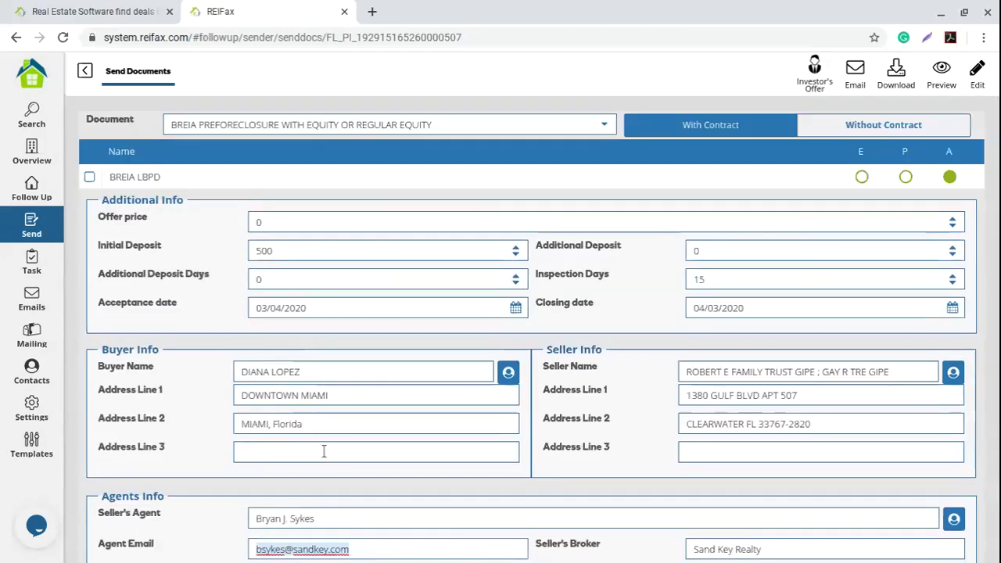
Step: Switch the Document to MP HOMEOWNER DREIA 2019.6
click(603, 127)
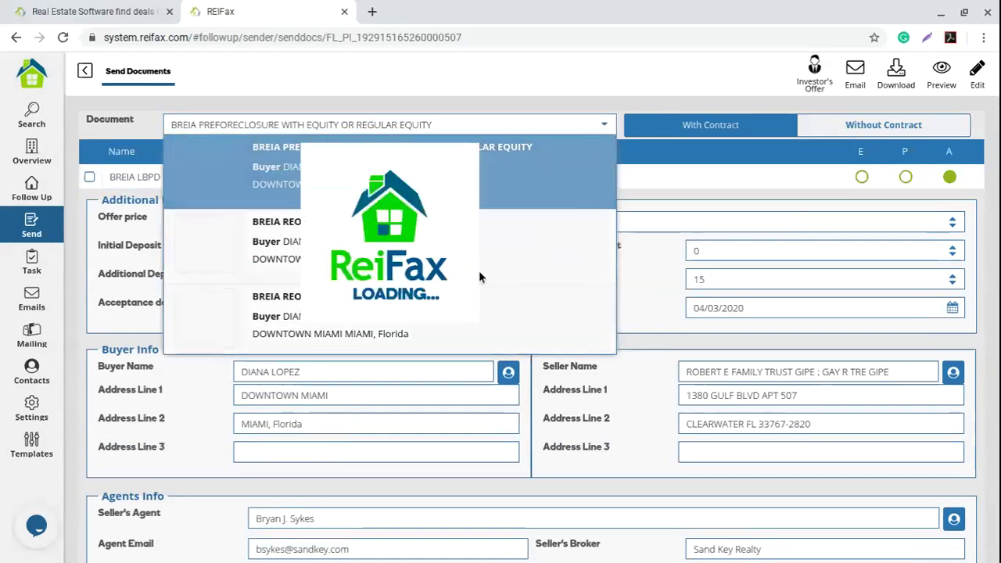
scroll(481, 277, down, 4)
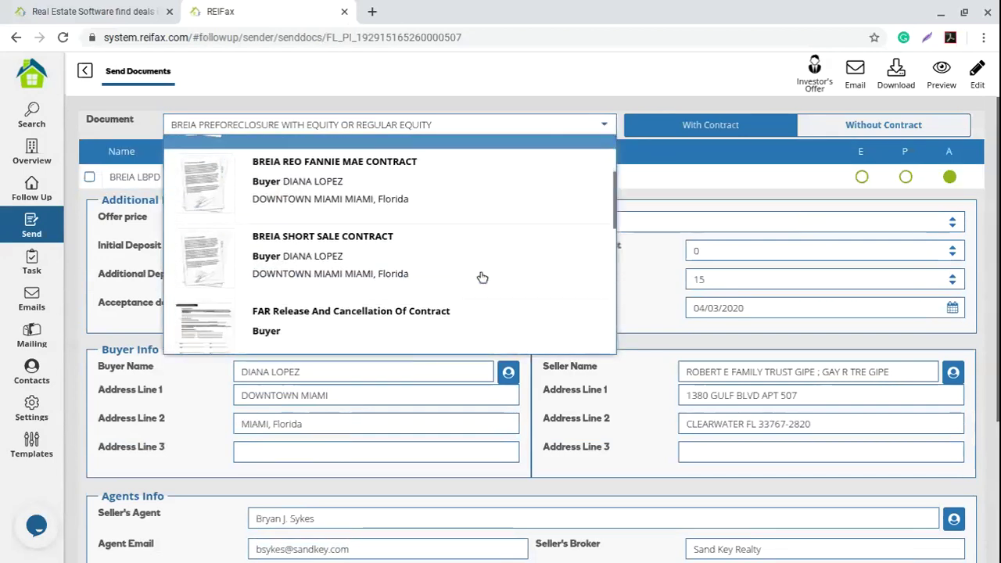
click(482, 277)
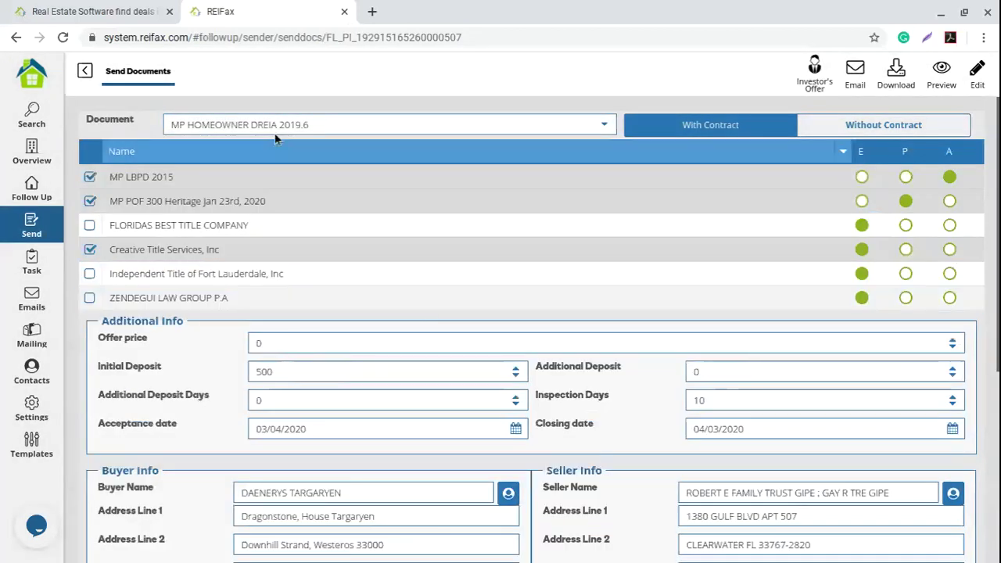
drag(209, 123, 335, 122)
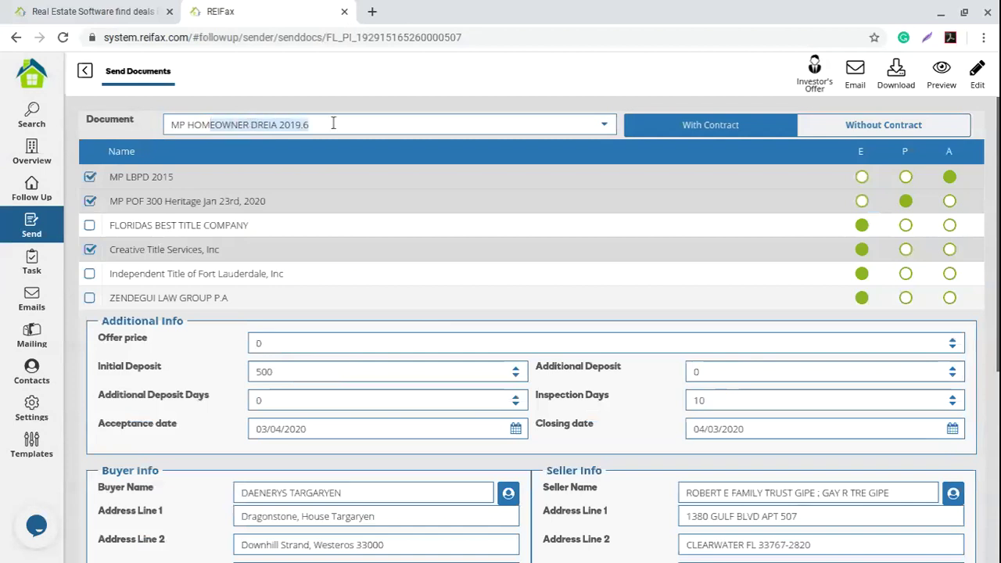
click(351, 97)
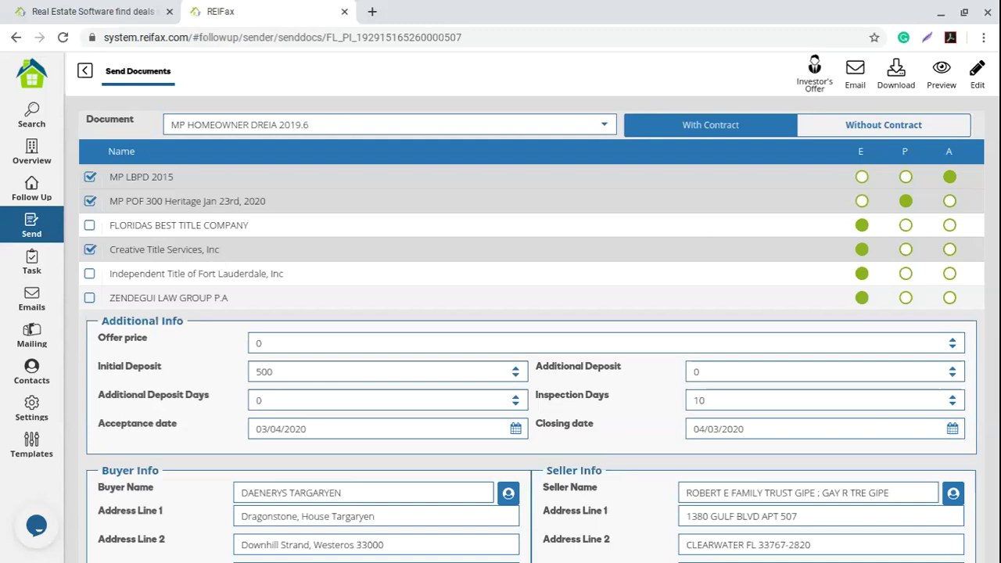
Step: Keep MP LBPD 2015, MP POF 300 Heritage and Creative Title checked; enter offer price 400000
click(89, 201)
click(89, 250)
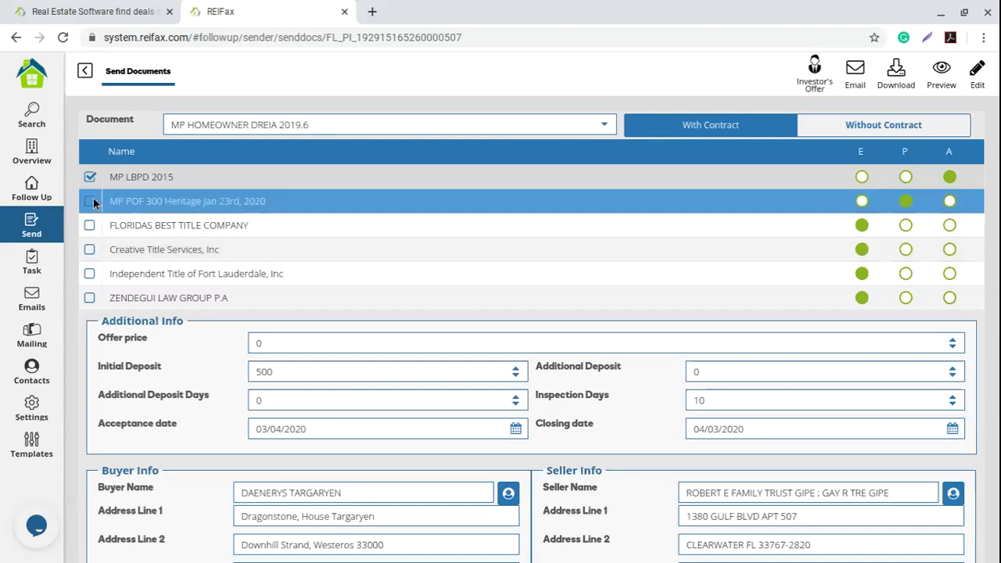
click(90, 177)
click(89, 250)
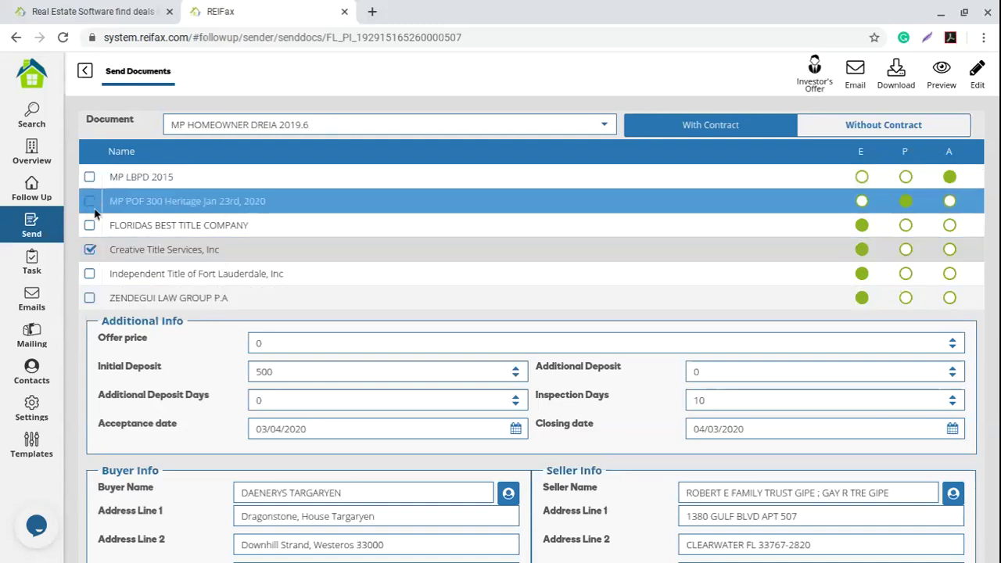
click(89, 202)
click(305, 337)
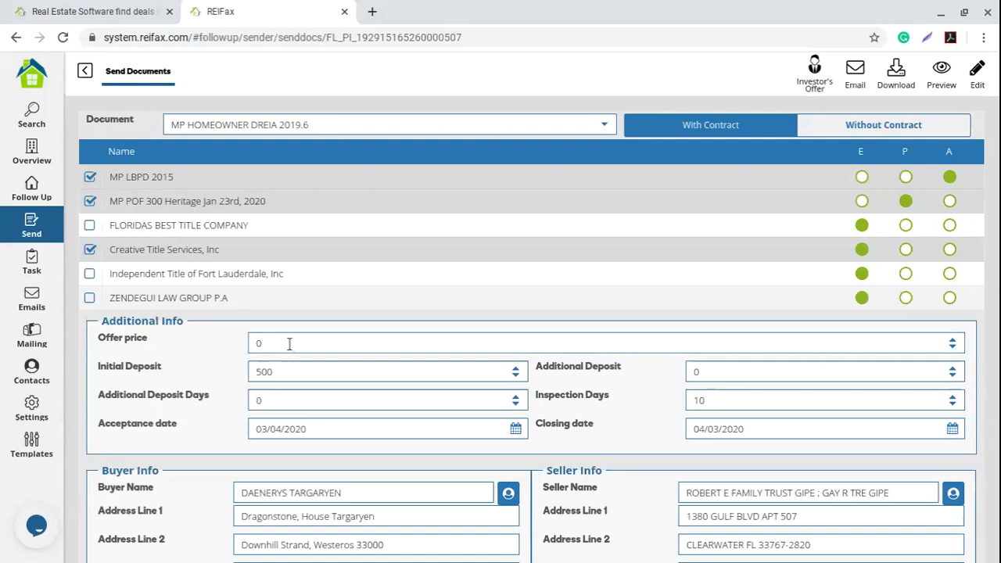
text(400000)
Step: Enter a 750 initial deposit and check the 10 inspection days, 03/04/2020 acceptance and 04/03/2020 closing dates
click(293, 376)
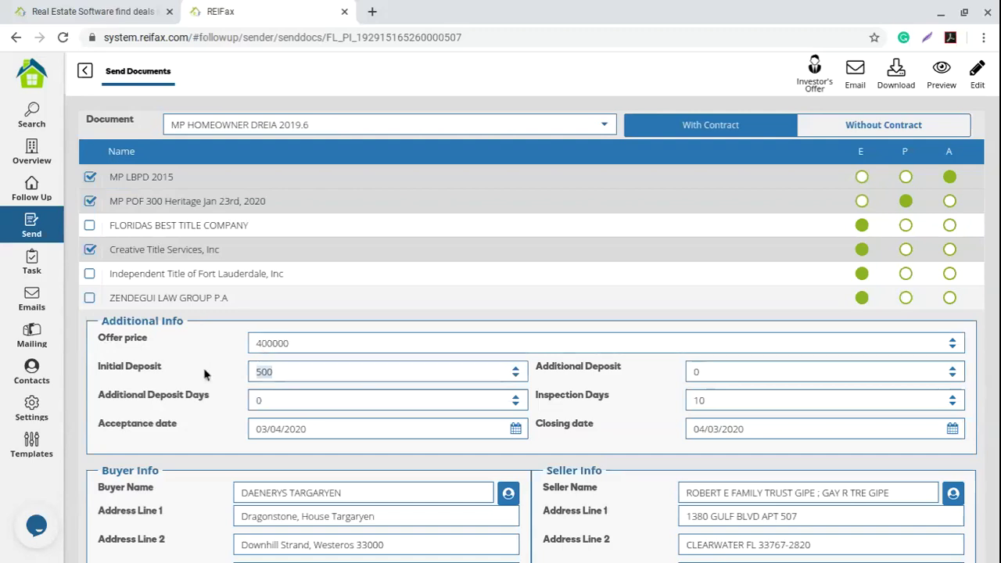
text(750)
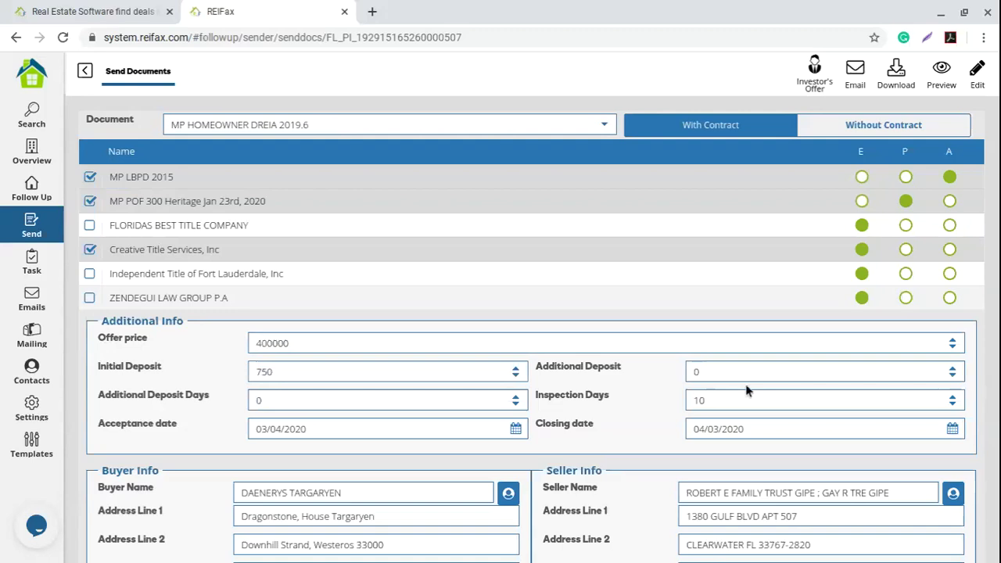
click(652, 400)
click(344, 427)
triple_click(344, 427)
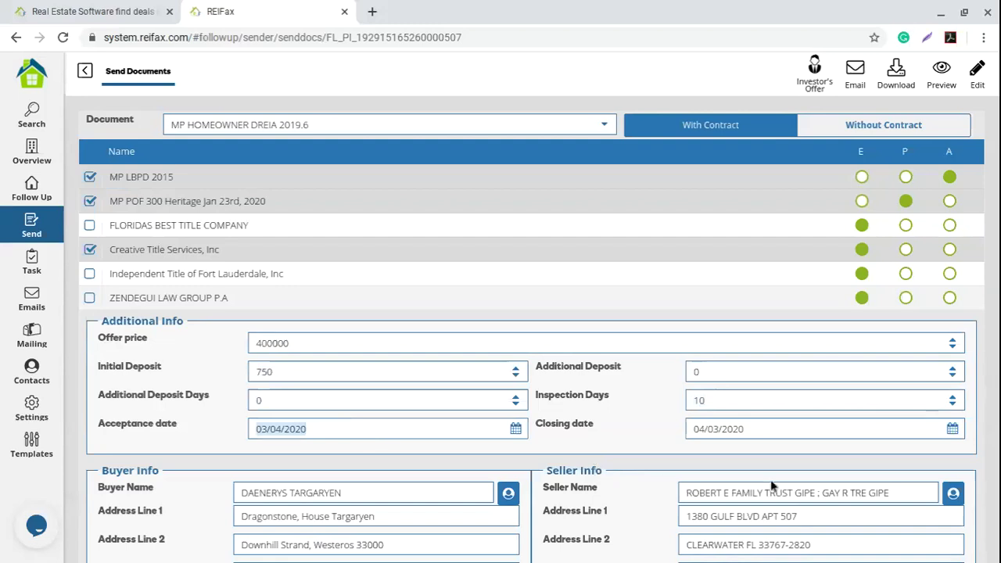
click(777, 431)
triple_click(776, 432)
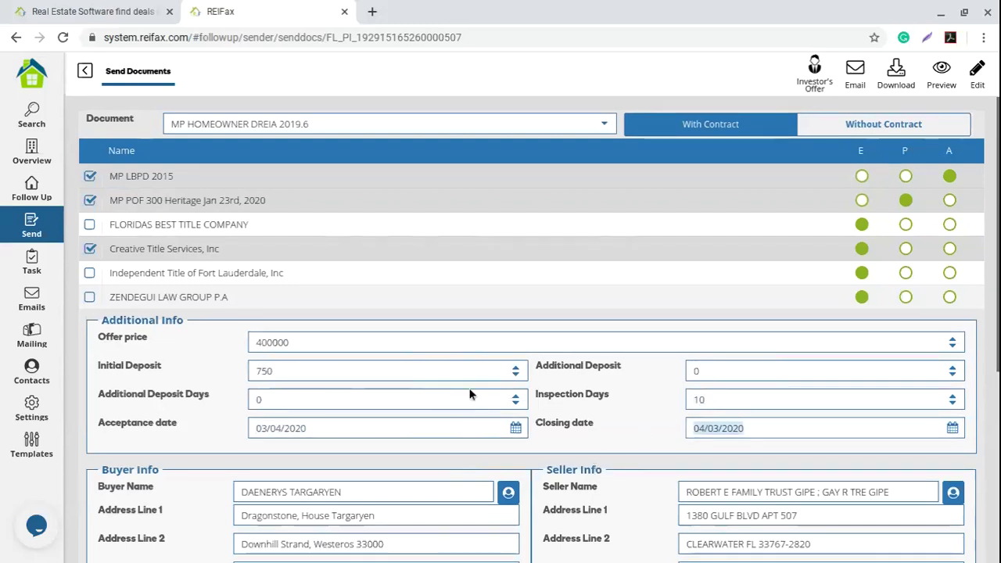
Step: Check the buyer's name and address and the seller's name and address lines
scroll(469, 389, down, 2)
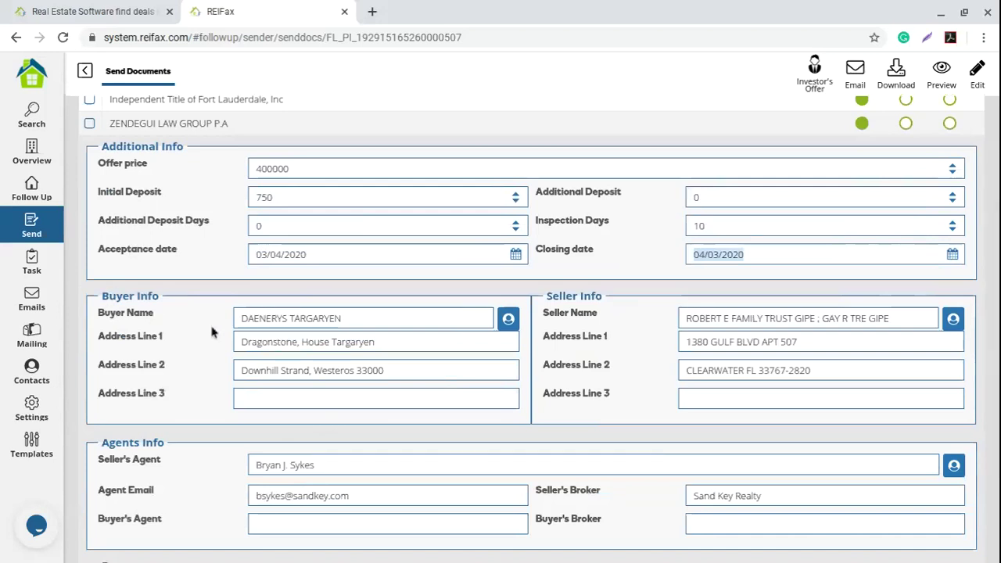
drag(345, 318, 190, 321)
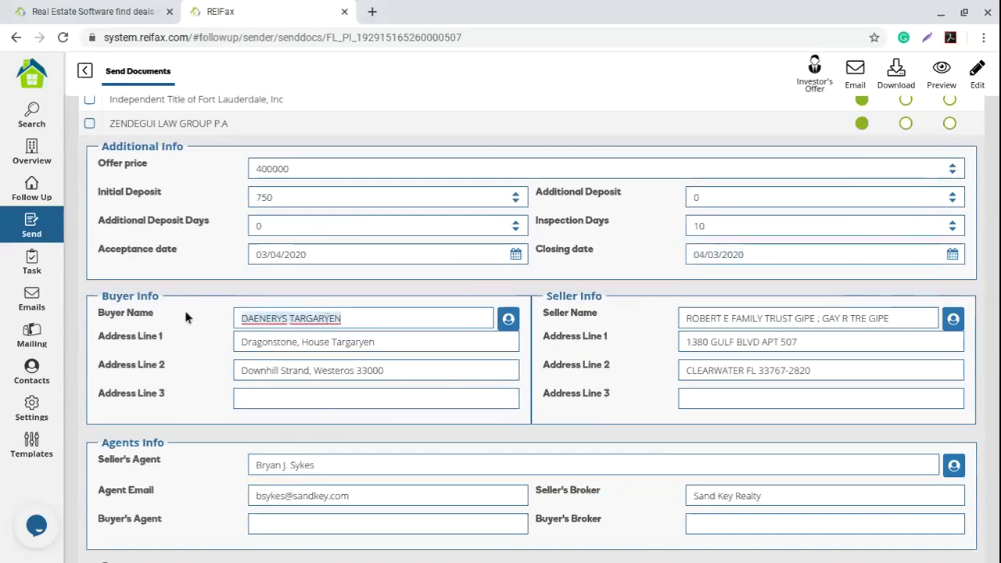
triple_click(427, 350)
click(833, 362)
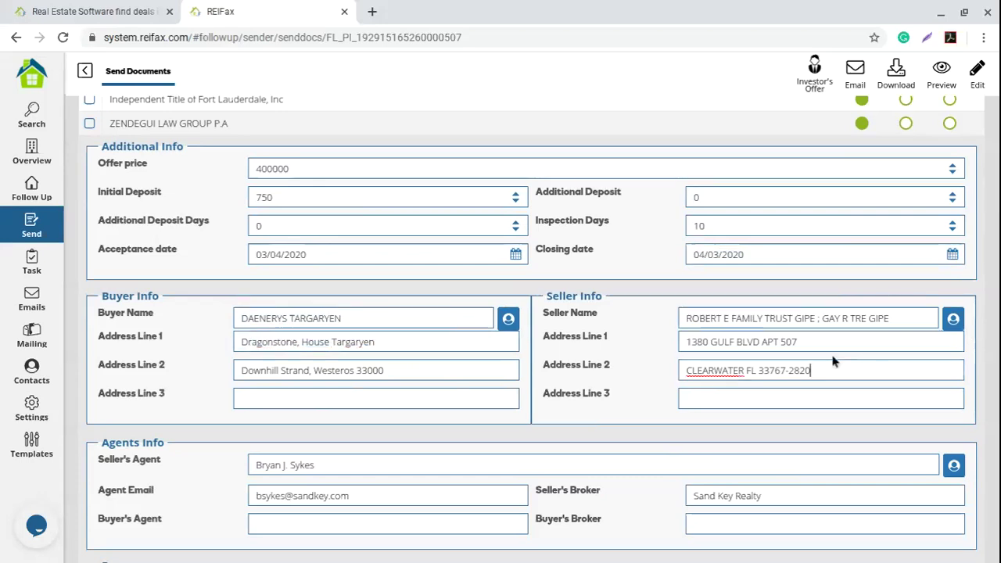
drag(833, 361, 623, 368)
triple_click(807, 335)
drag(907, 318, 644, 315)
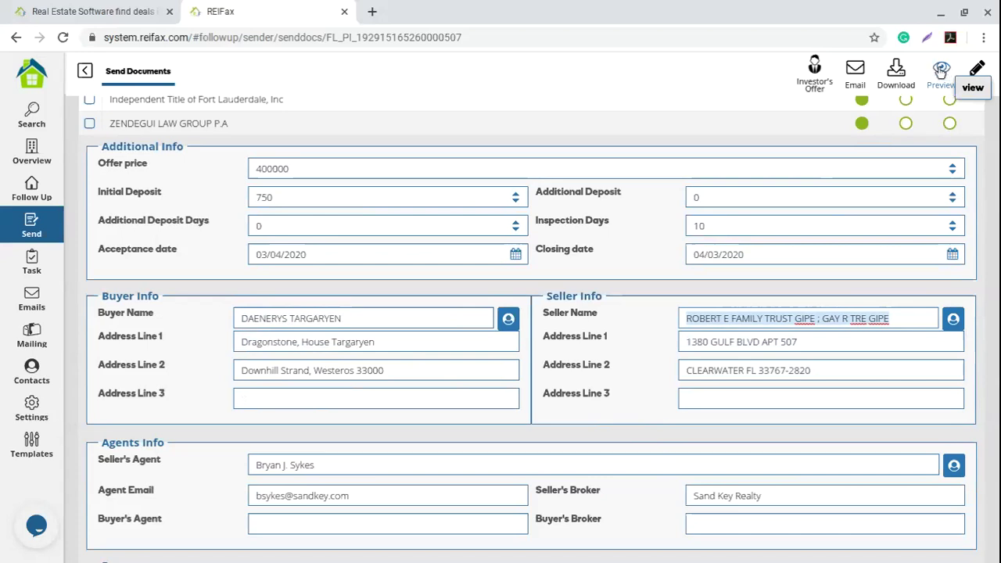
Step: Generate a PDF preview of the MP HOMEOWNER DREIA 2019.6 contract
scroll(852, 241, up, 3)
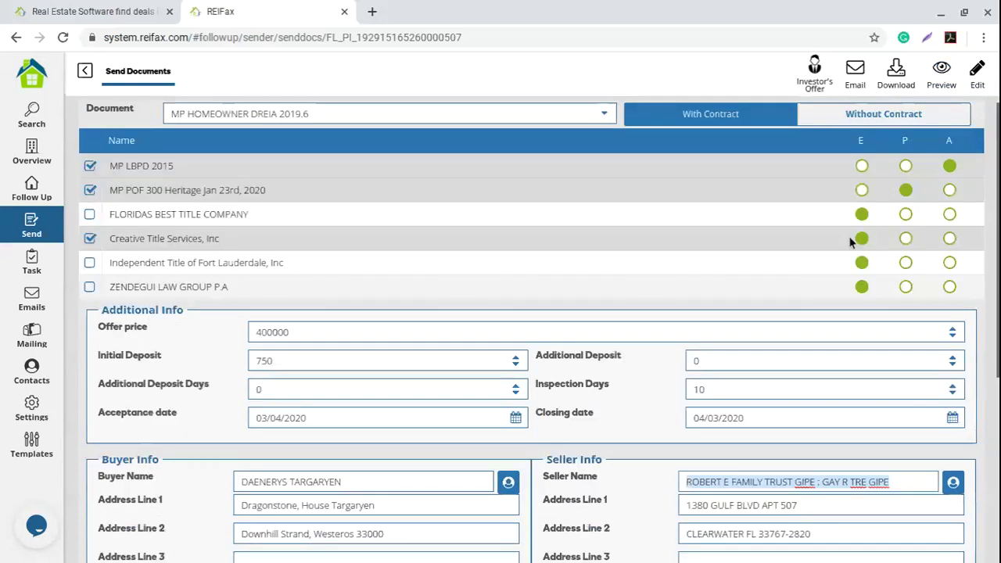
click(946, 69)
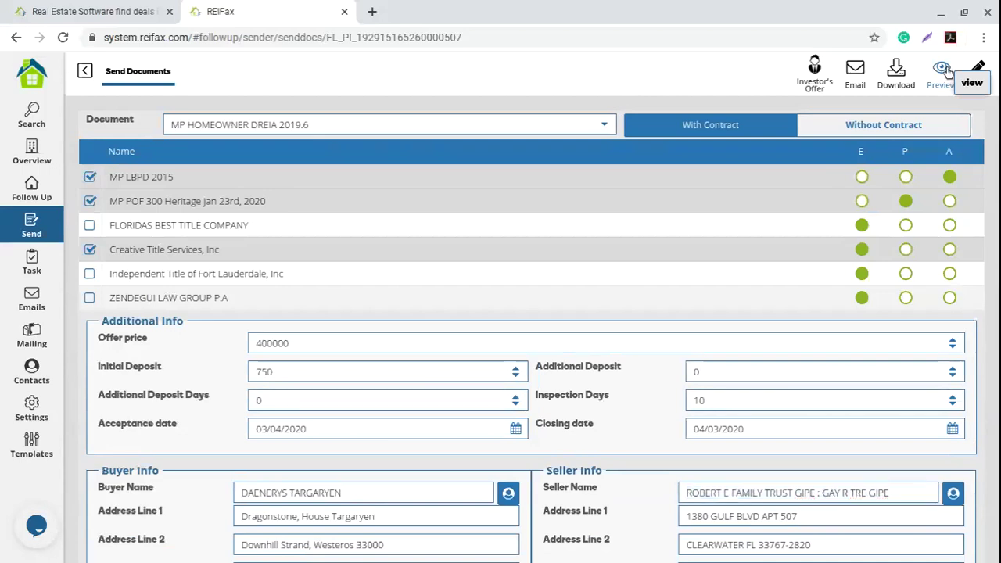
click(943, 69)
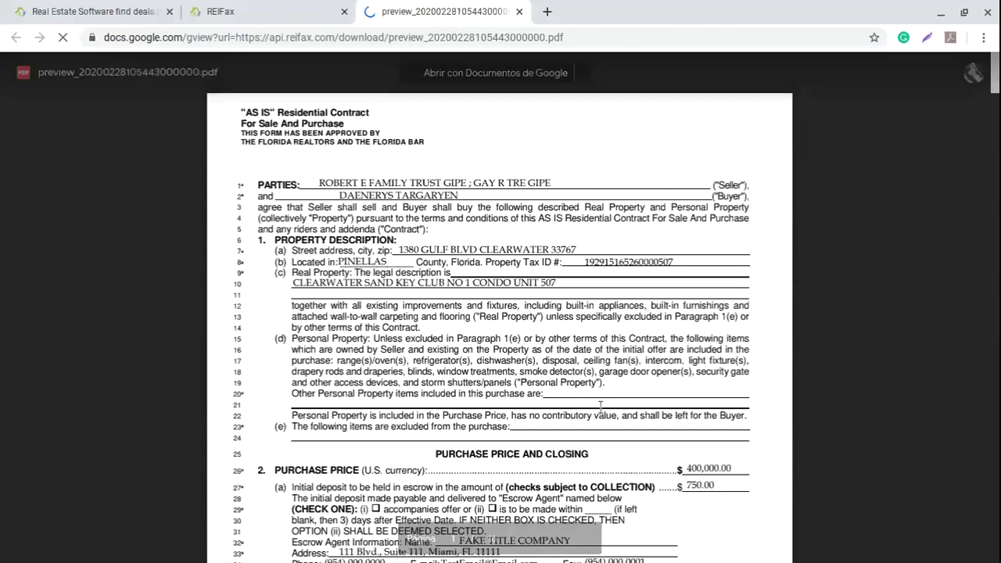
Step: Scroll into the contract preview and highlight the escrow agent lines
scroll(600, 405, down, 3)
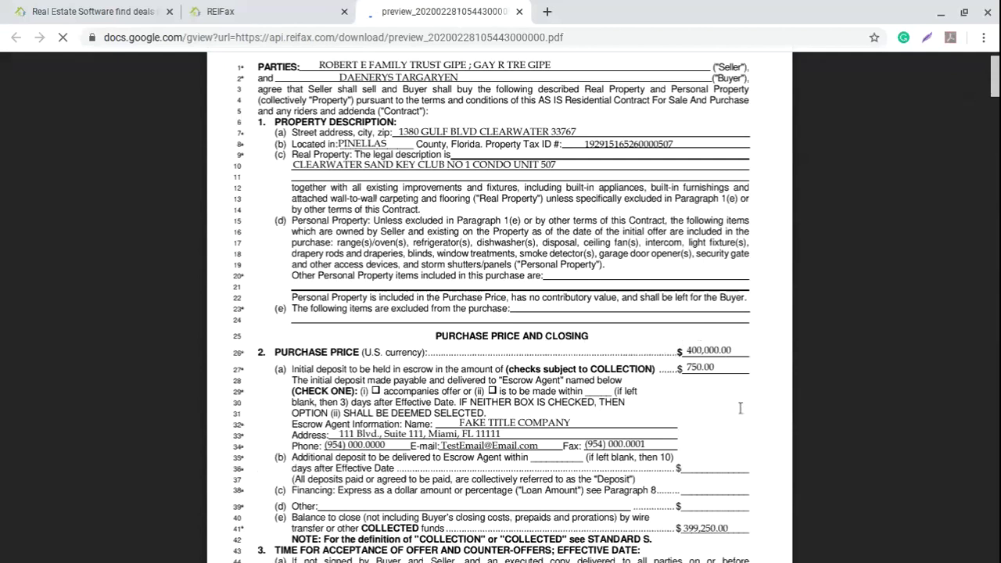
scroll(500, 360, down, 1)
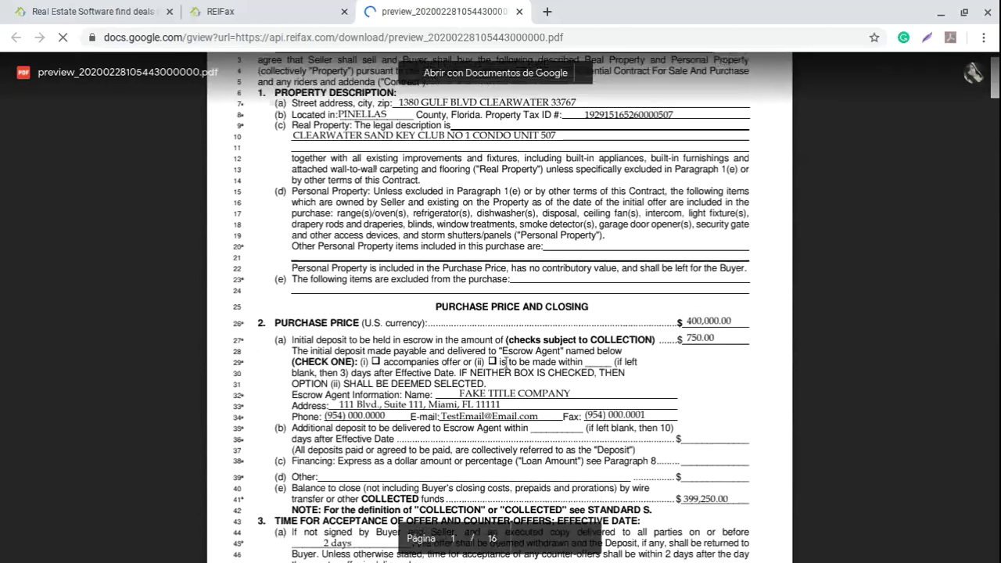
scroll(504, 362, down, 2)
drag(646, 369, 513, 385)
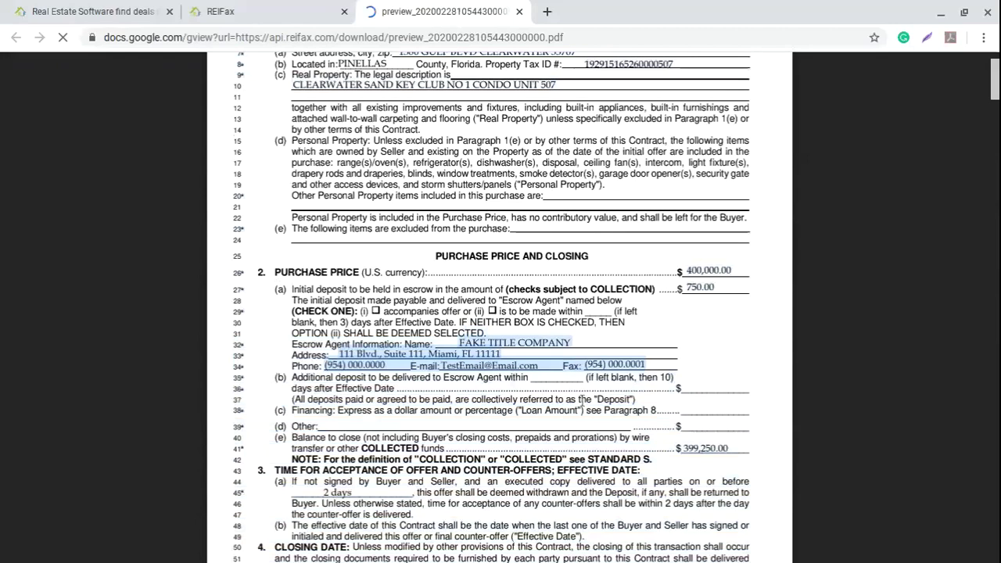
Step: Page through the rest of the 16-page contract, then close the preview tab
scroll(581, 400, down, 1)
scroll(571, 380, down, 2)
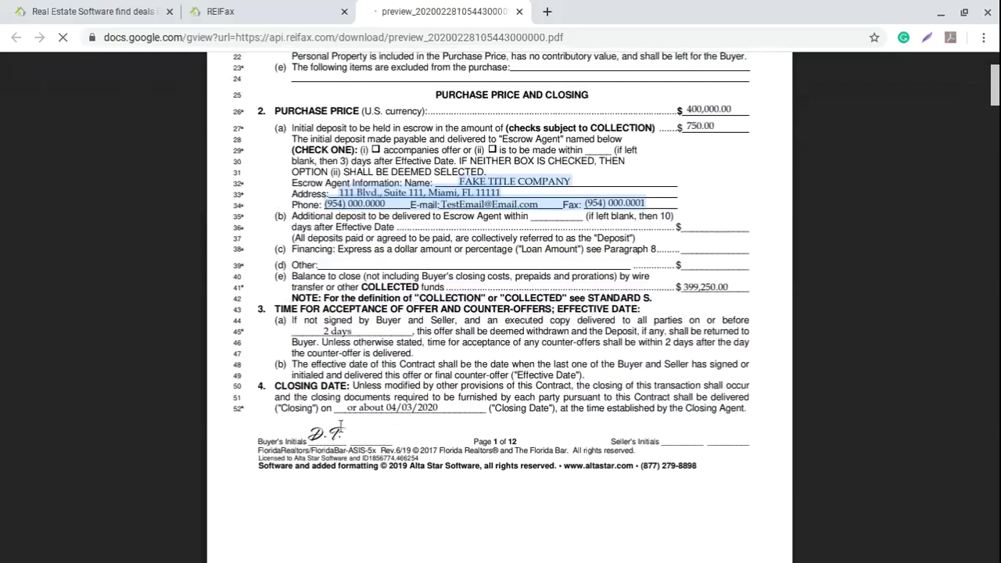
scroll(459, 416, down, 4)
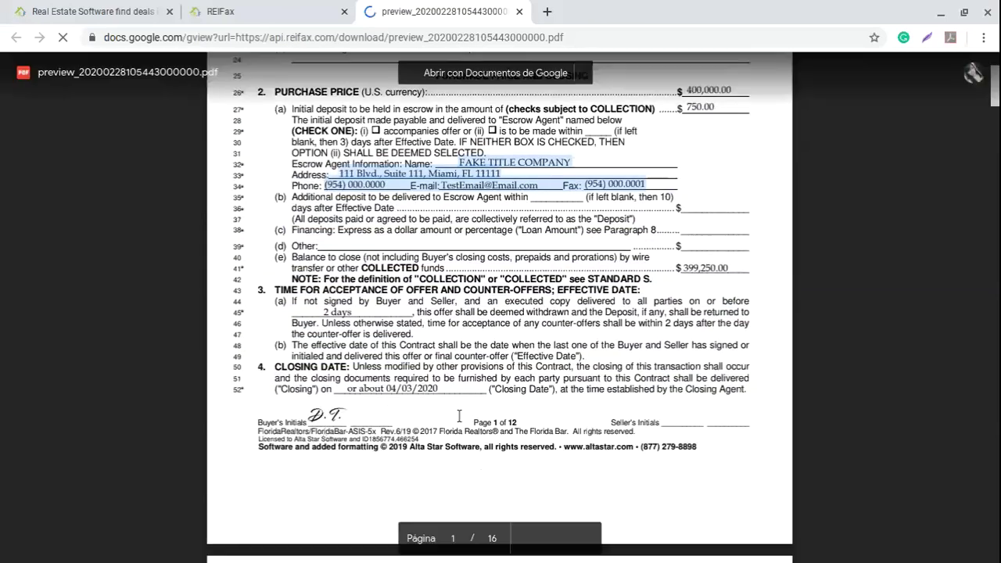
scroll(459, 416, down, 7)
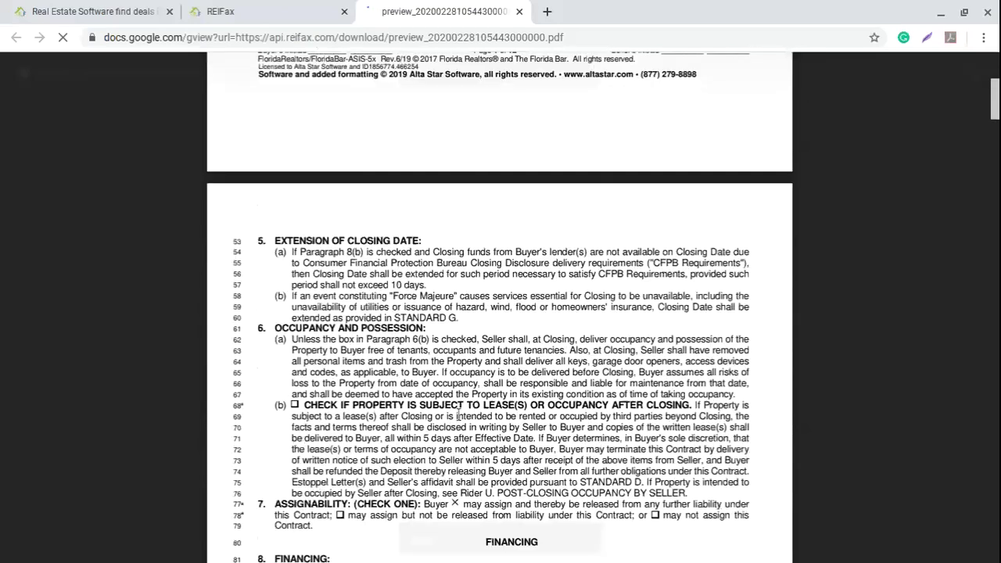
scroll(460, 414, down, 2)
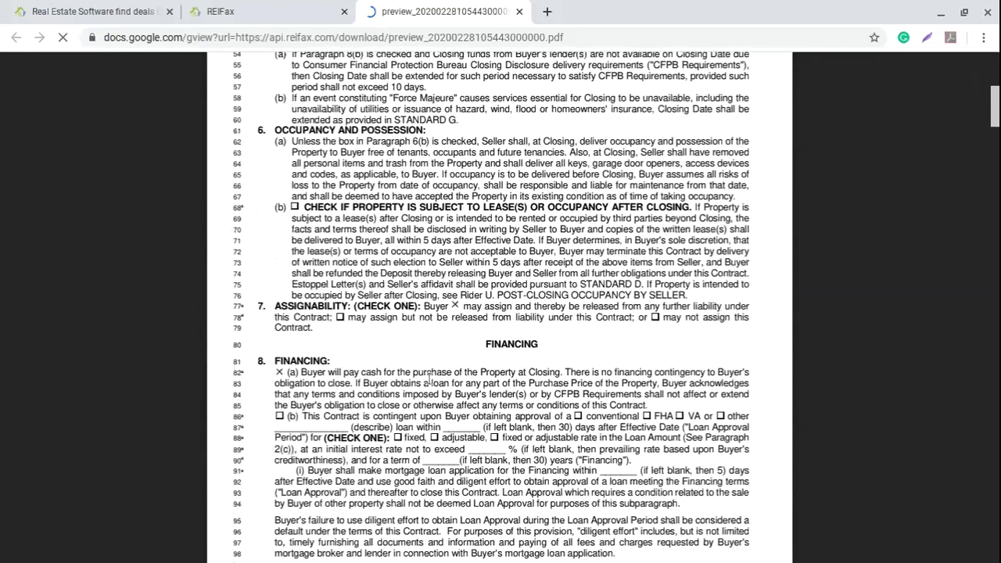
scroll(430, 379, down, 2)
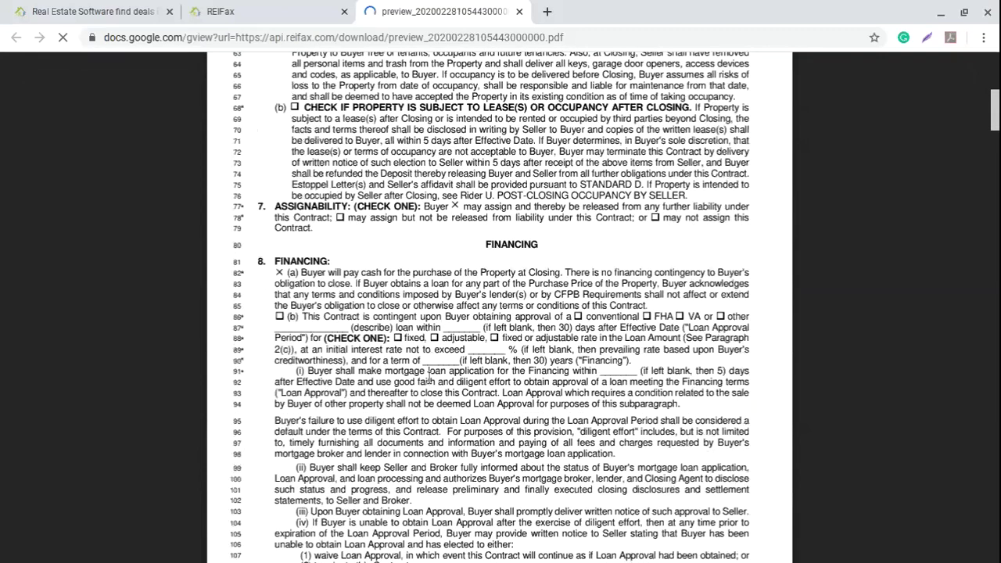
scroll(429, 378, down, 9)
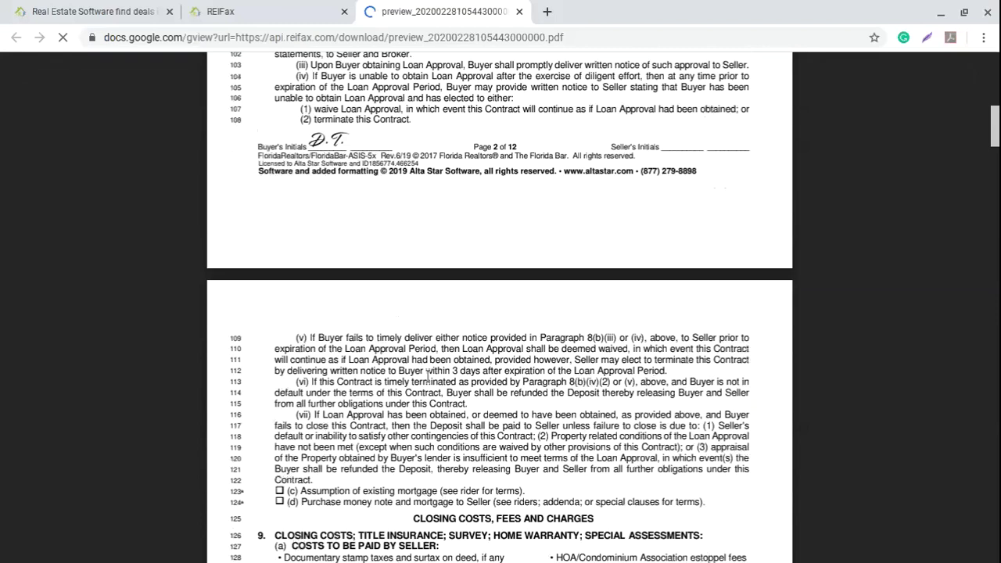
scroll(428, 376, down, 3)
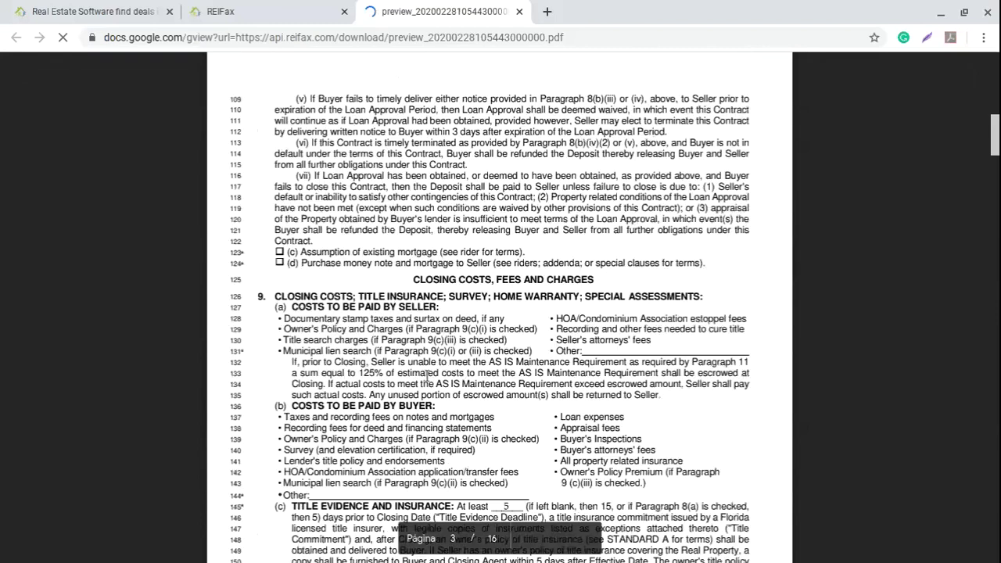
scroll(428, 378, down, 2)
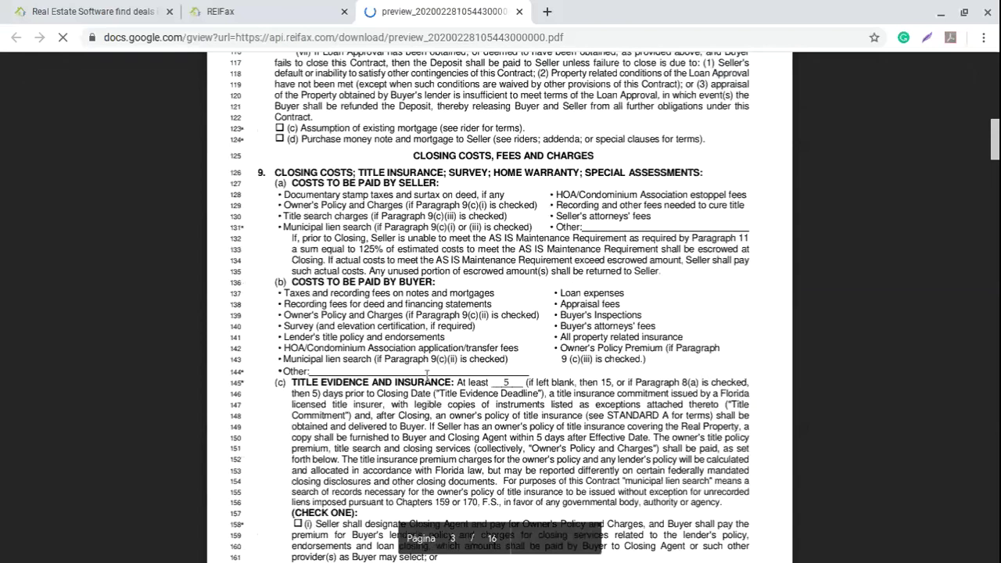
scroll(428, 376, down, 15)
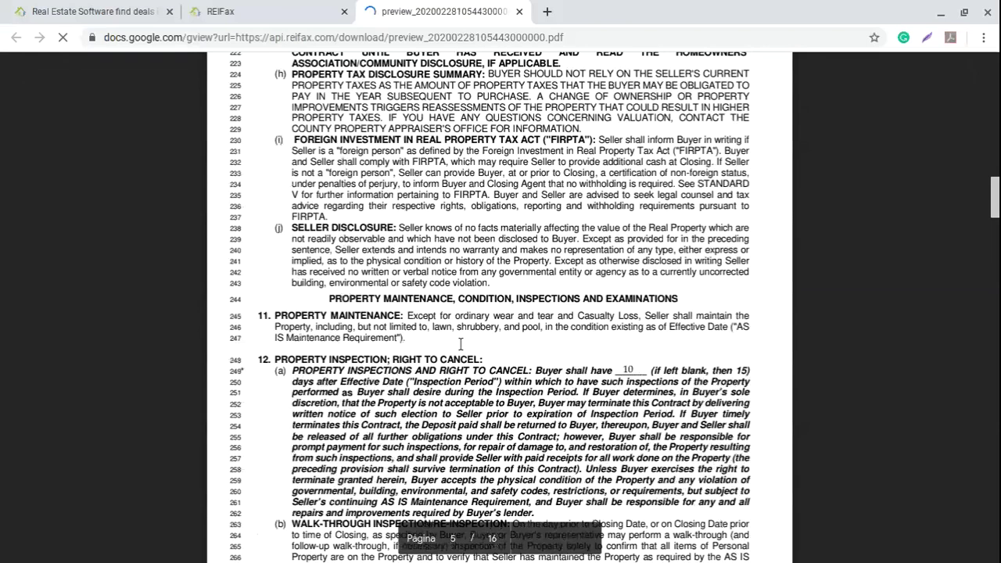
scroll(461, 344, down, 5)
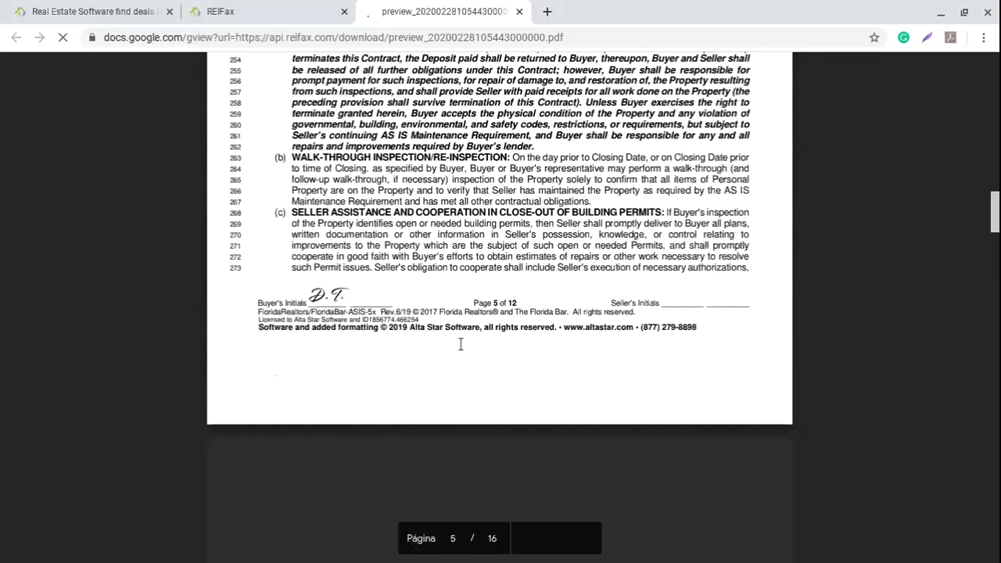
scroll(460, 344, up, 1)
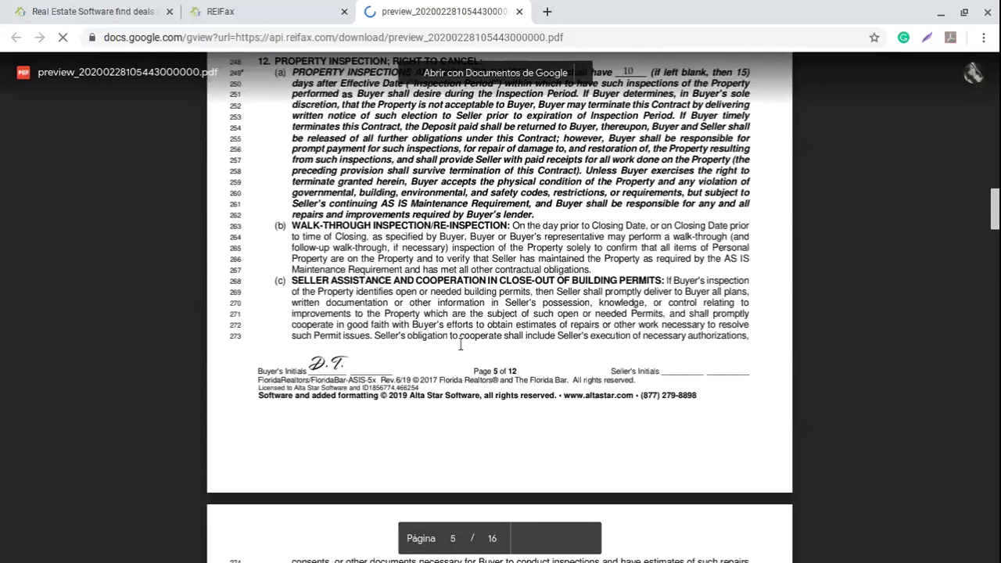
scroll(461, 344, down, 5)
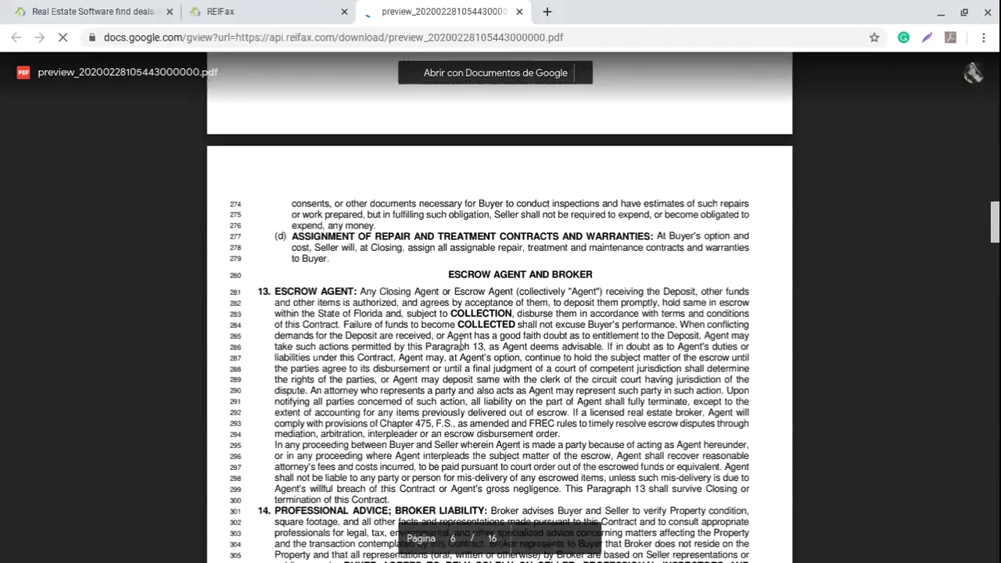
scroll(460, 344, up, 6)
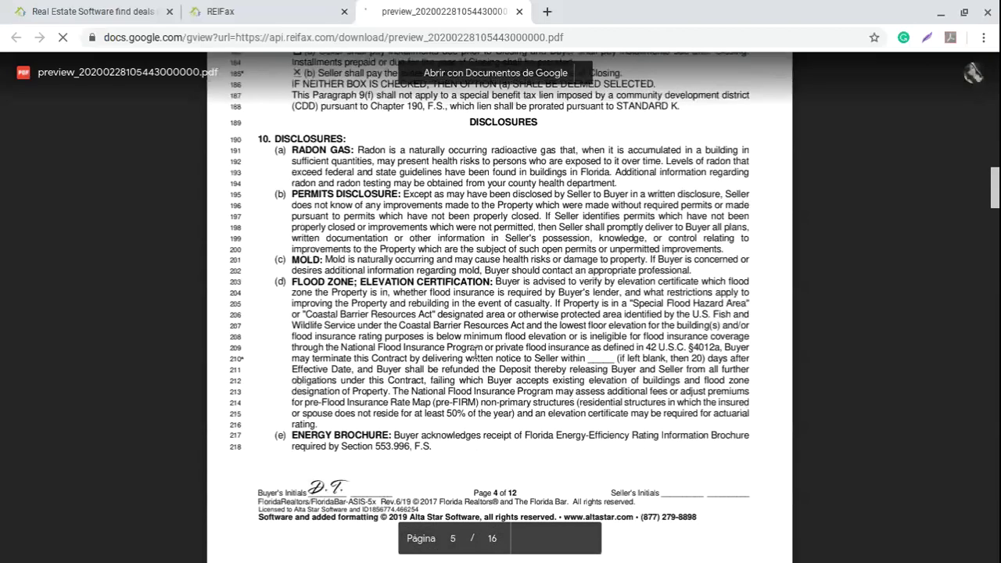
key(ctrl+w)
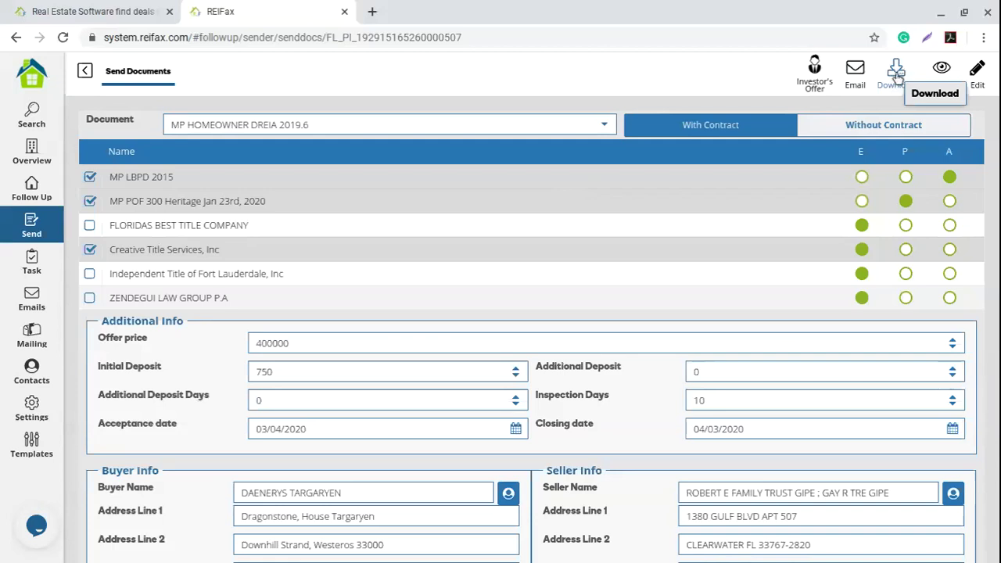
Step: Start a Send Email and review the prefilled cash-offer subject and greeting
click(617, 81)
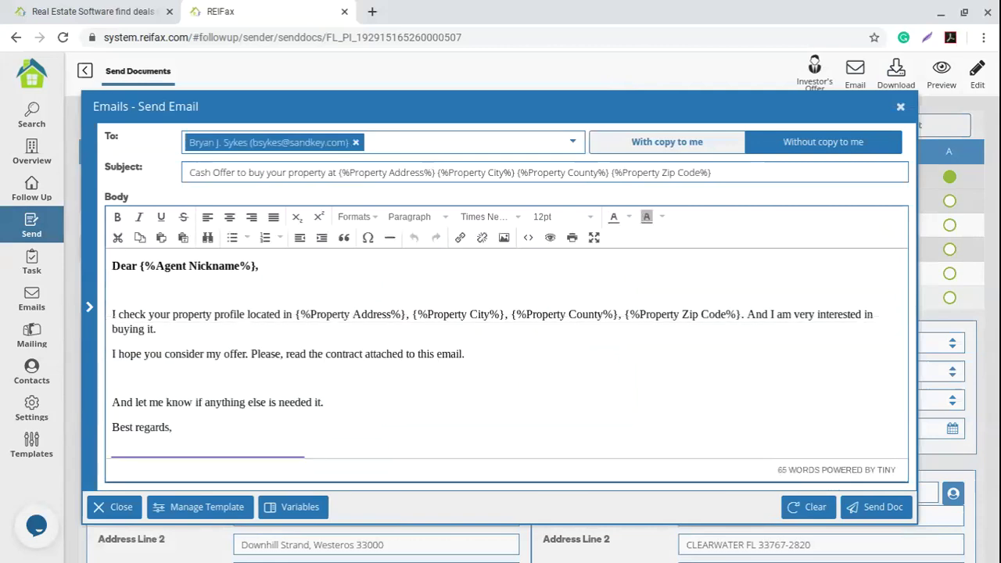
drag(190, 172, 743, 175)
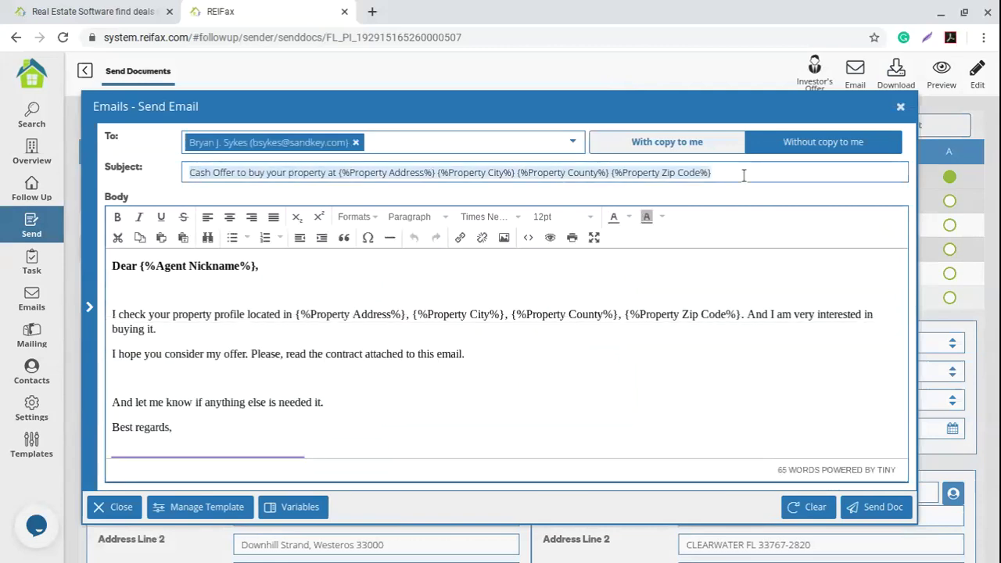
click(262, 341)
mouse_move(113, 266)
mouse_down()
mouse_move(316, 297)
mouse_move(462, 415)
mouse_move(501, 368)
mouse_up()
Step: Review the template body's signature placeholder lines, then dismiss the email unsent
scroll(500, 368, down, 2)
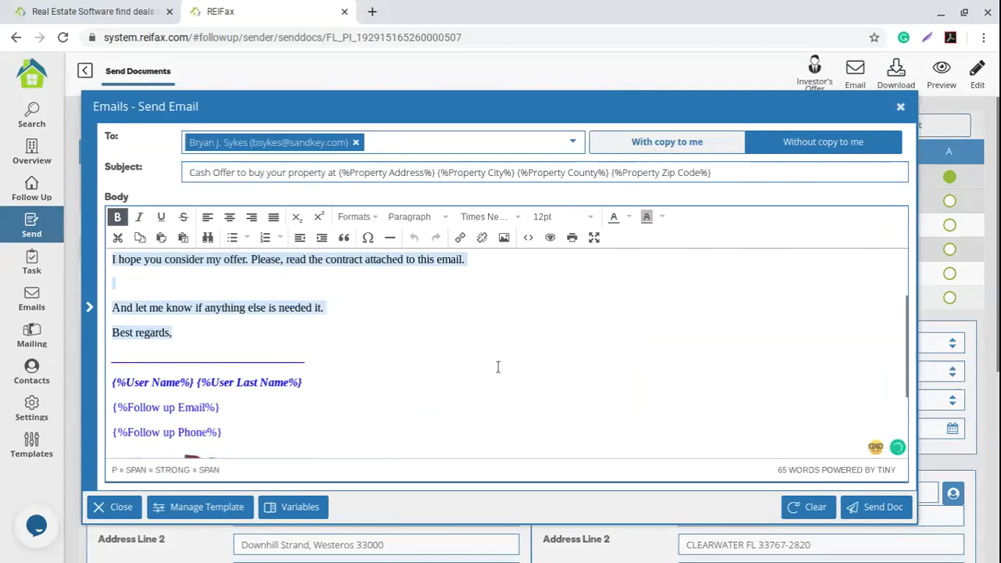
scroll(497, 367, down, 1)
click(114, 306)
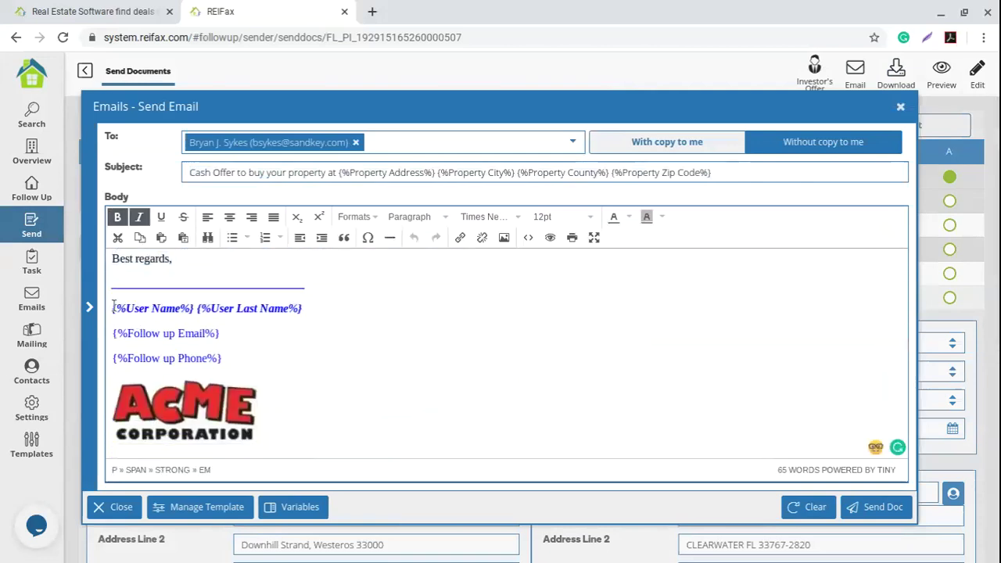
triple_click(117, 306)
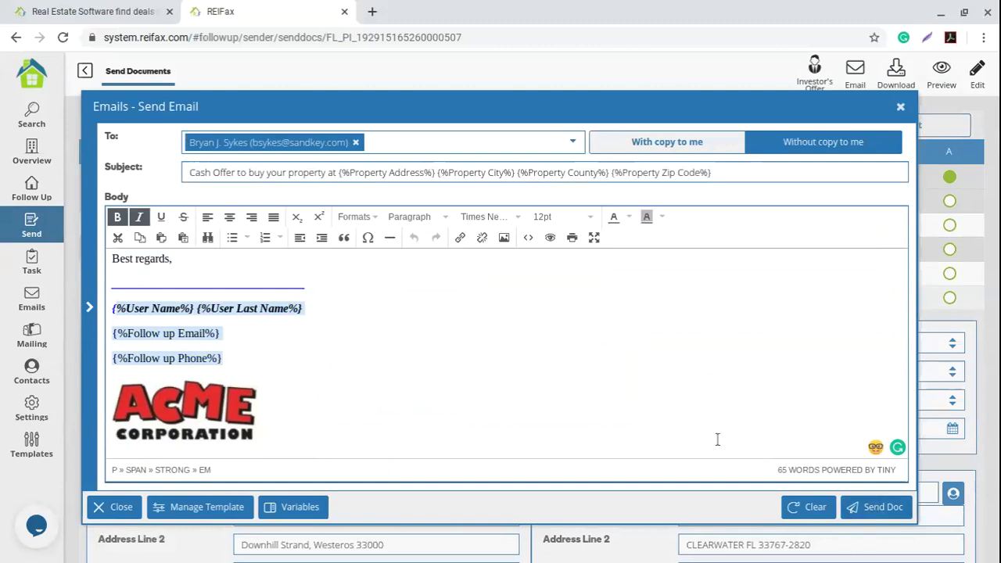
click(624, 383)
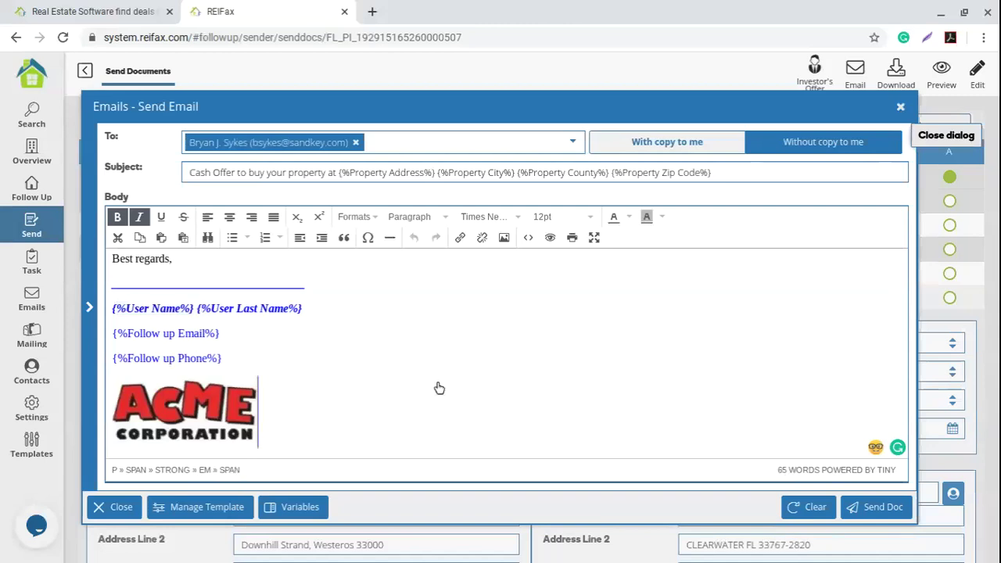
key(Escape)
scroll(439, 387, down, 3)
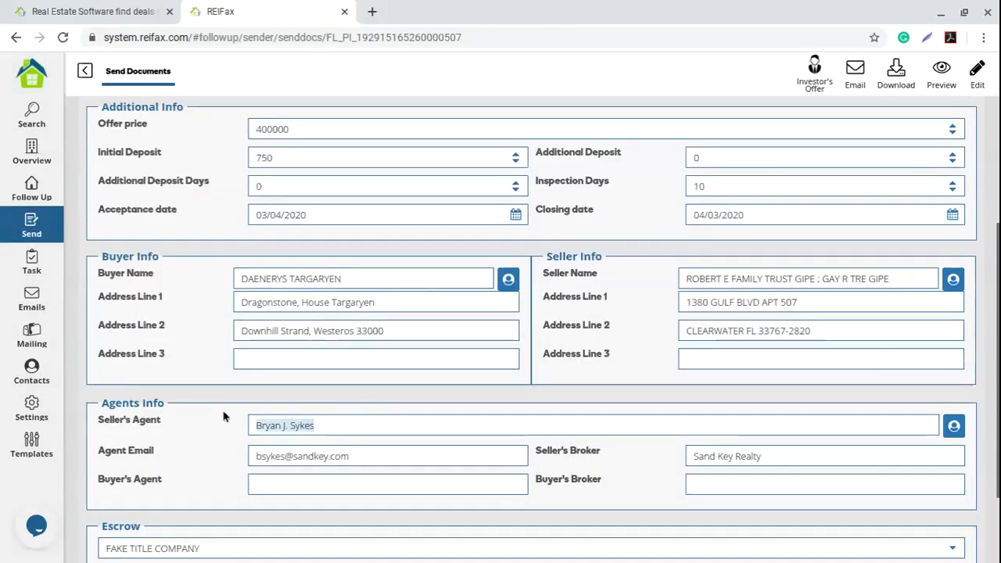
scroll(388, 460, up, 3)
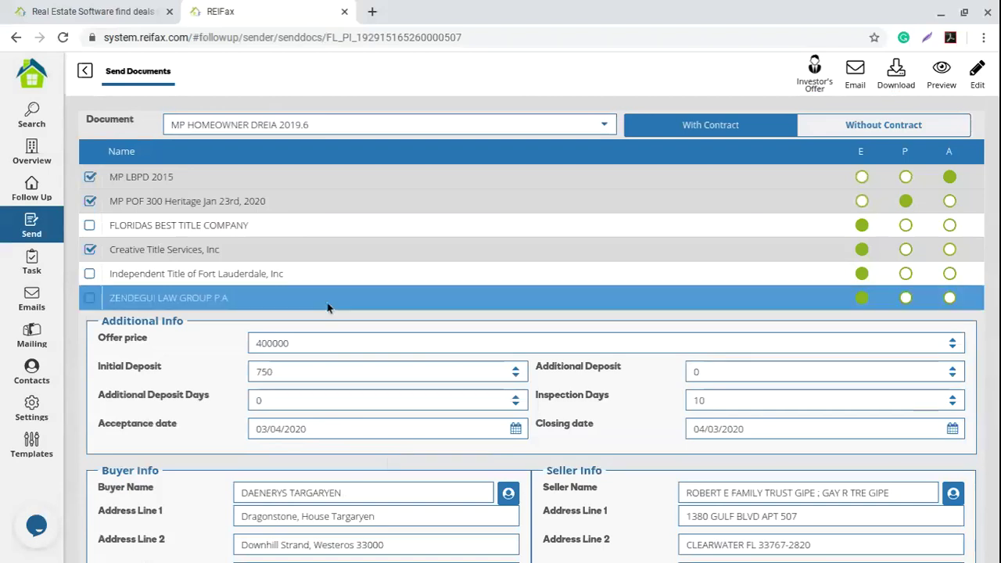
click(85, 71)
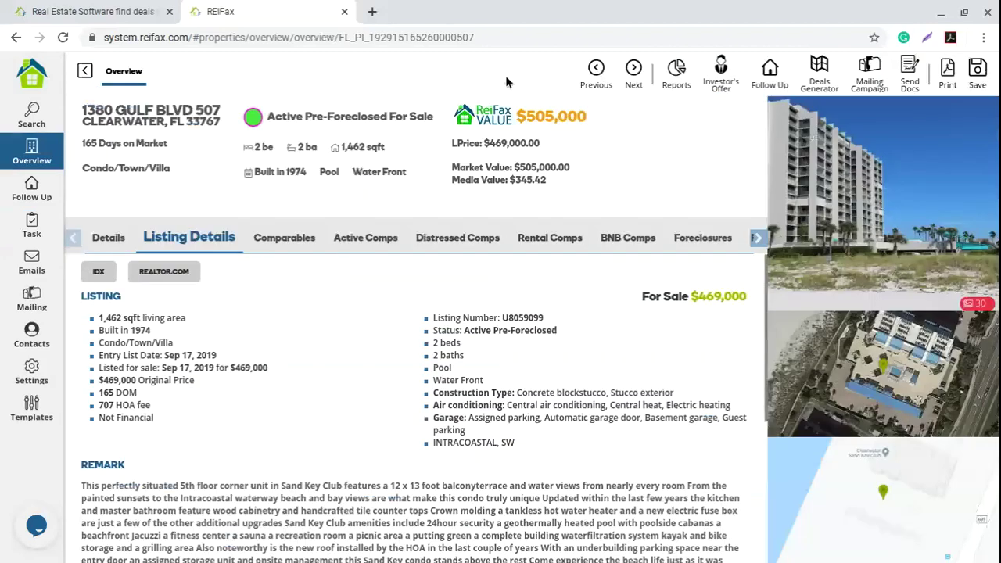
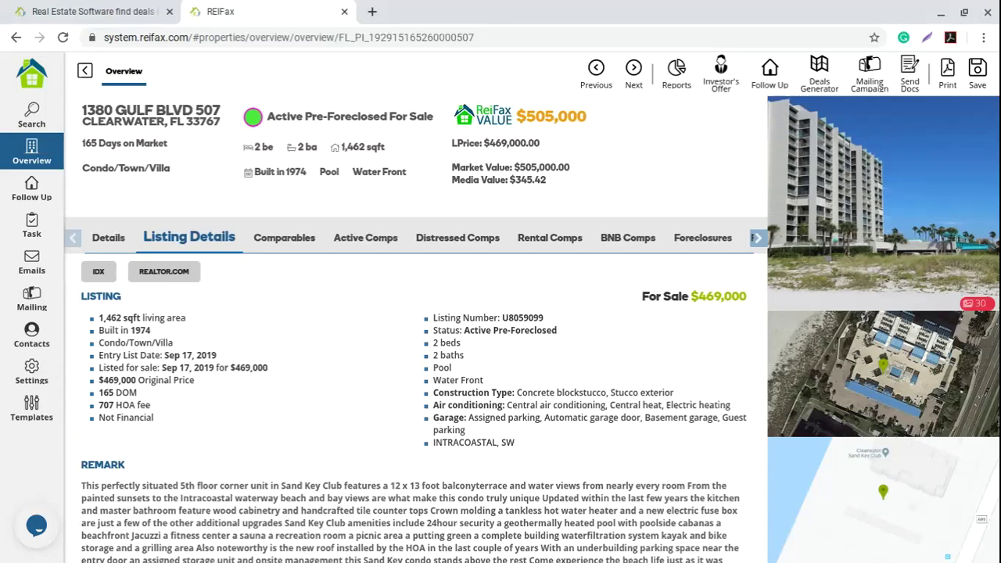
Step: Send support a live-chat message saying 'hello, i need a coaching'
click(33, 528)
text(hello)
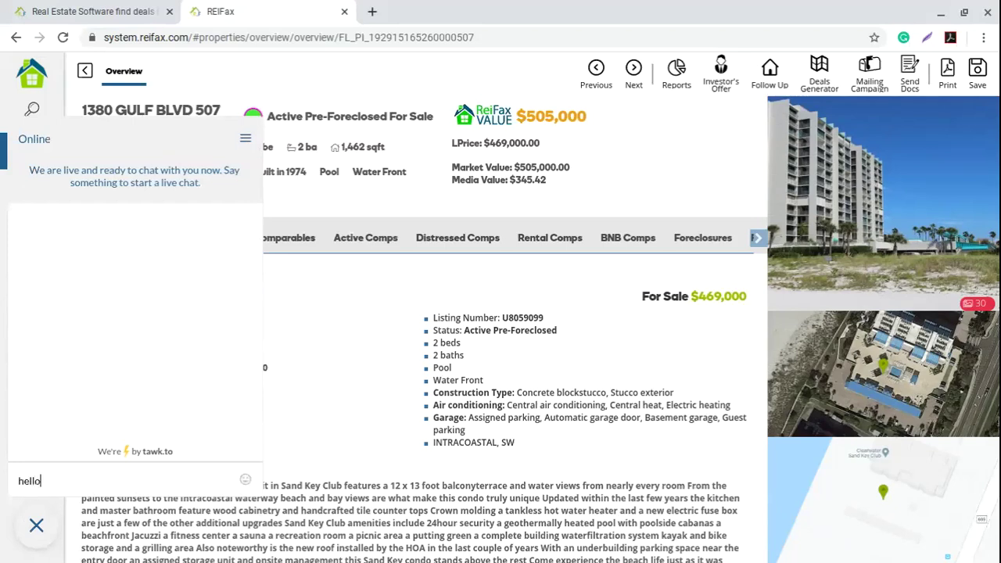
text(, i need a coach8ing)
key(BackSpace)
key(BackSpace)
key(BackSpace)
key(BackSpace)
text(ing)
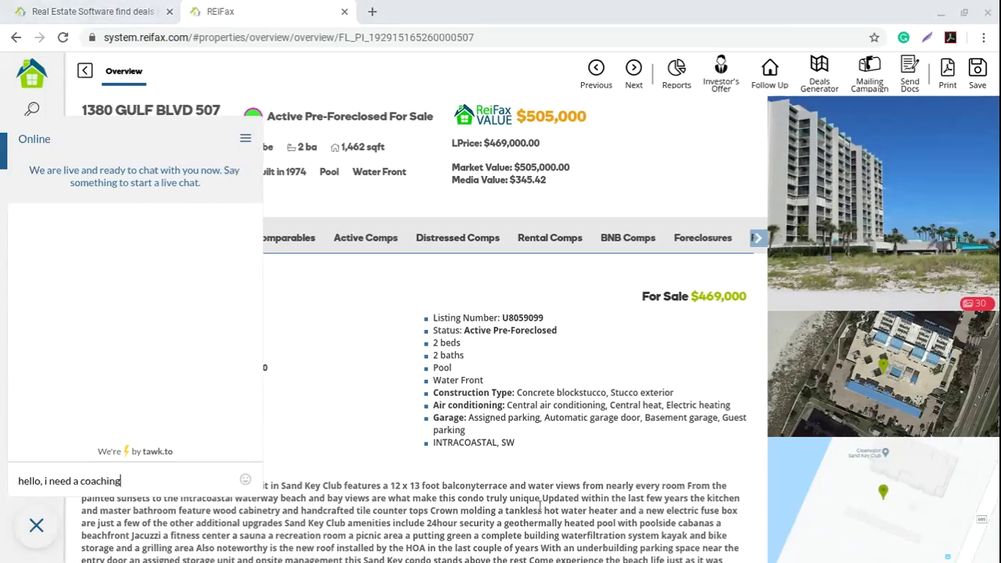
key(Return)
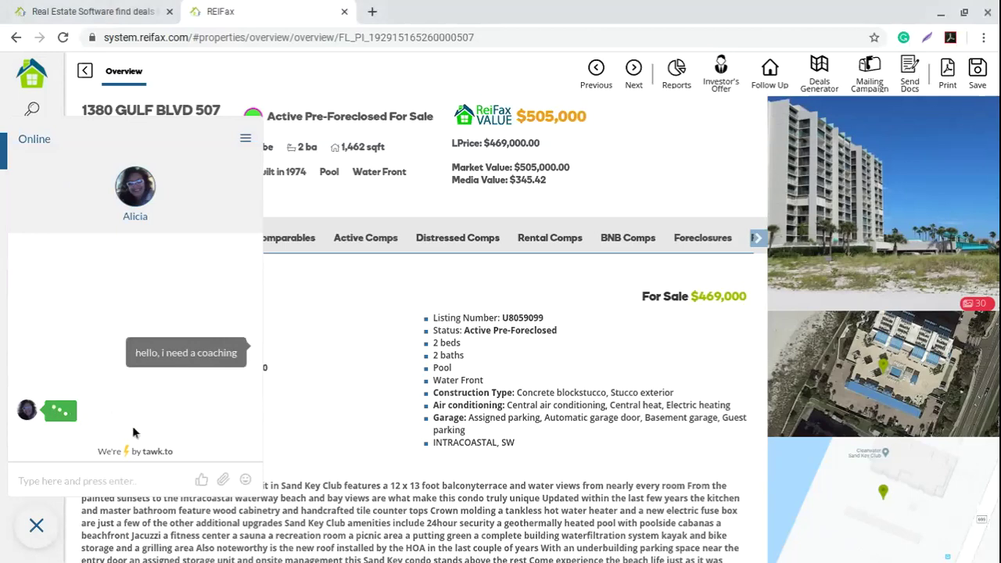
Step: Read the support reply, then close the chat panel
click(37, 526)
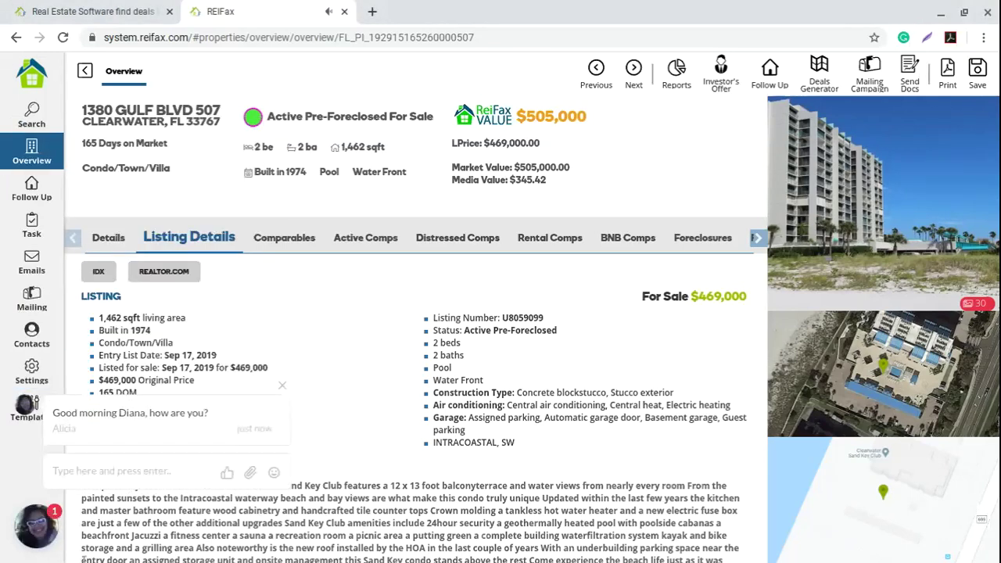
click(35, 526)
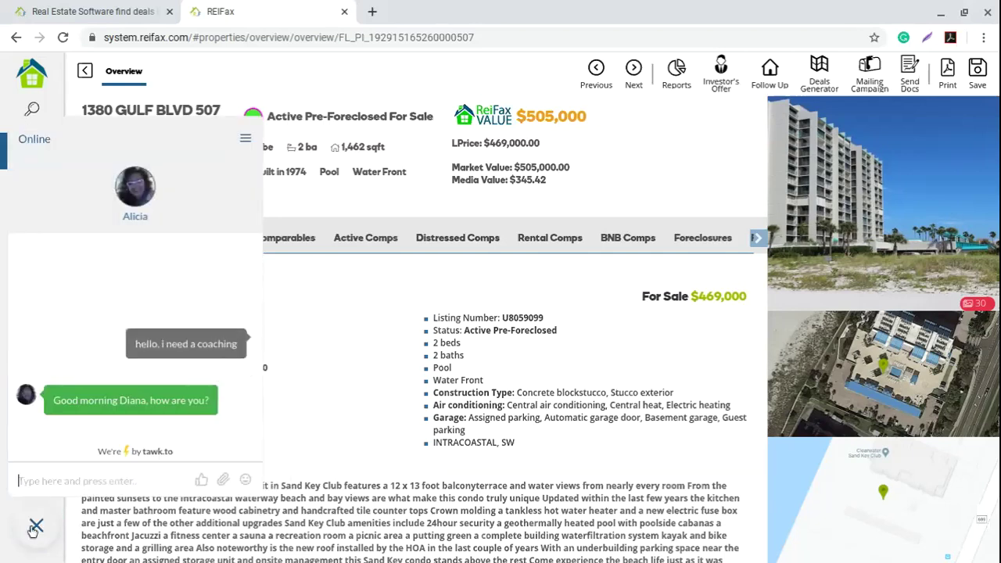
click(36, 526)
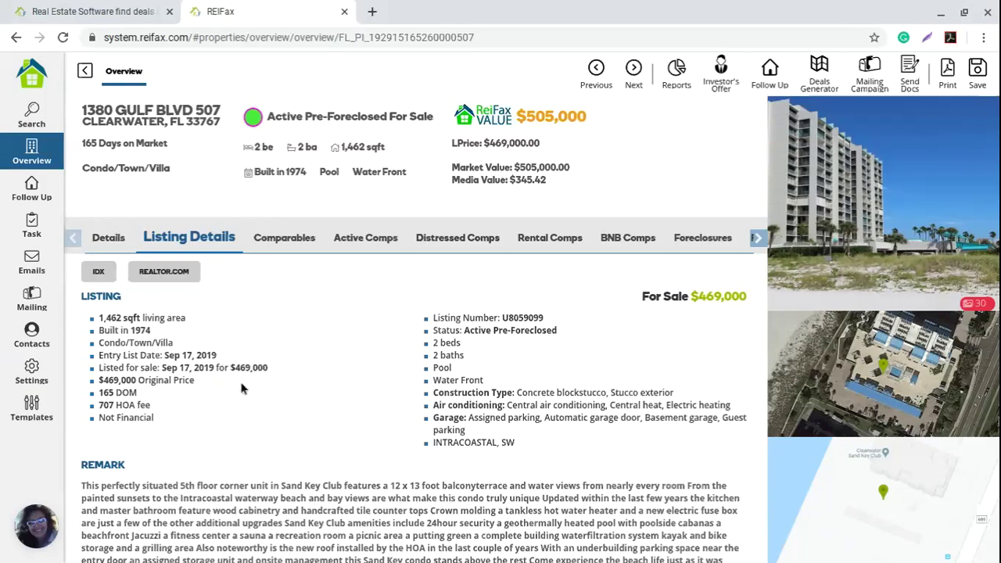
Step: Go to Settings and show the Documents list of saved contract templates
click(32, 375)
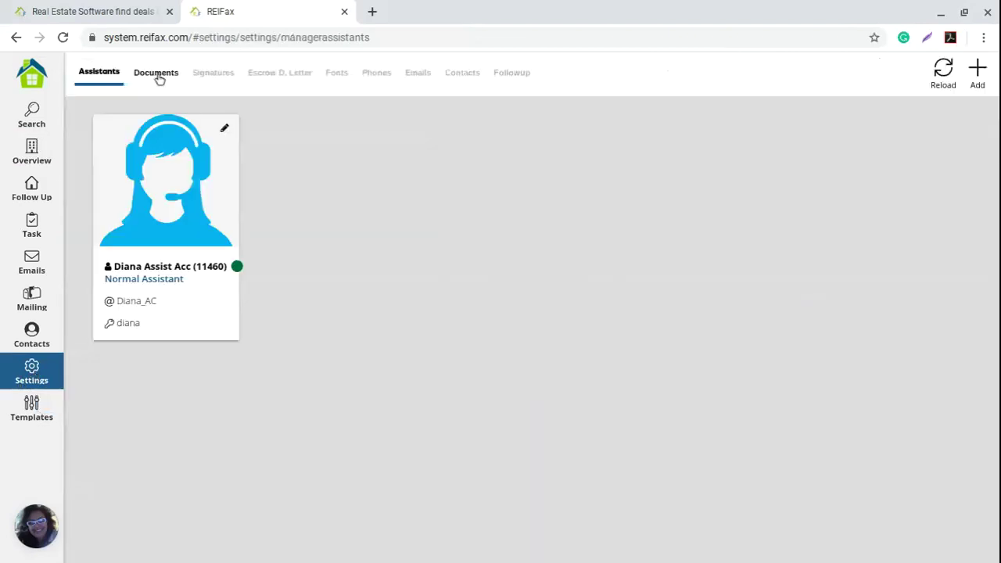
click(157, 74)
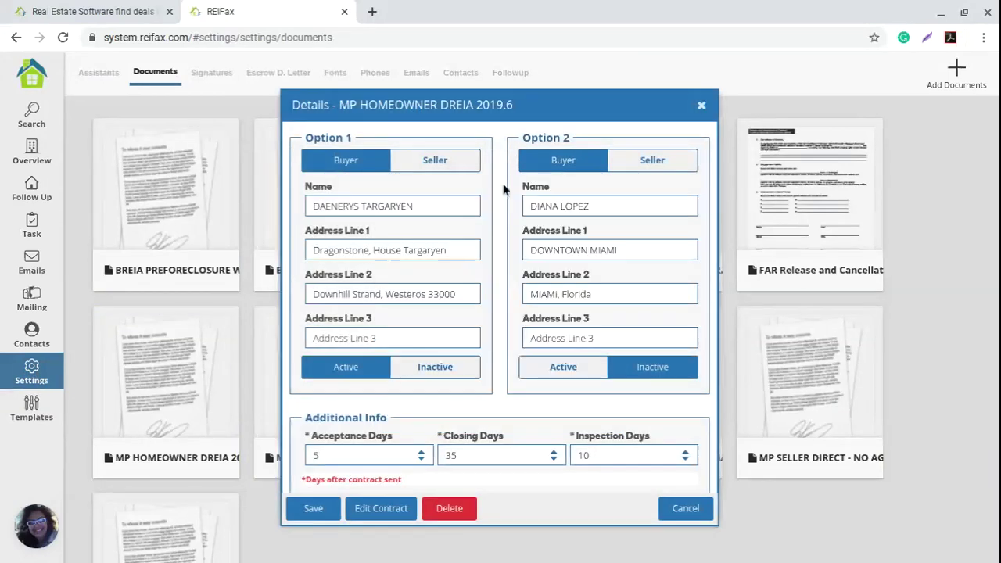
Step: Keep Option 1 as buyer and replace its name with 'REI Property Fax, LLC'
drag(435, 205, 274, 211)
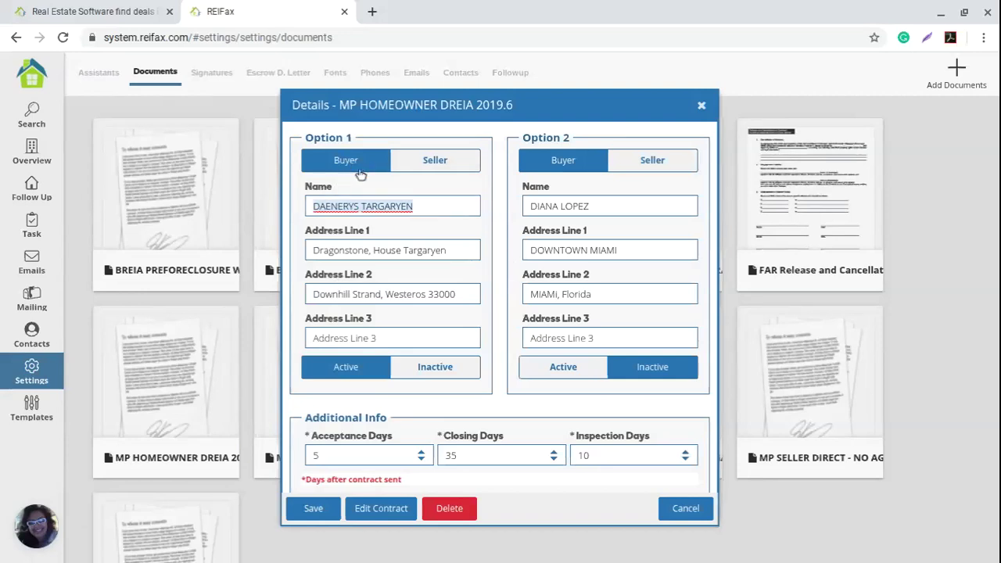
click(453, 172)
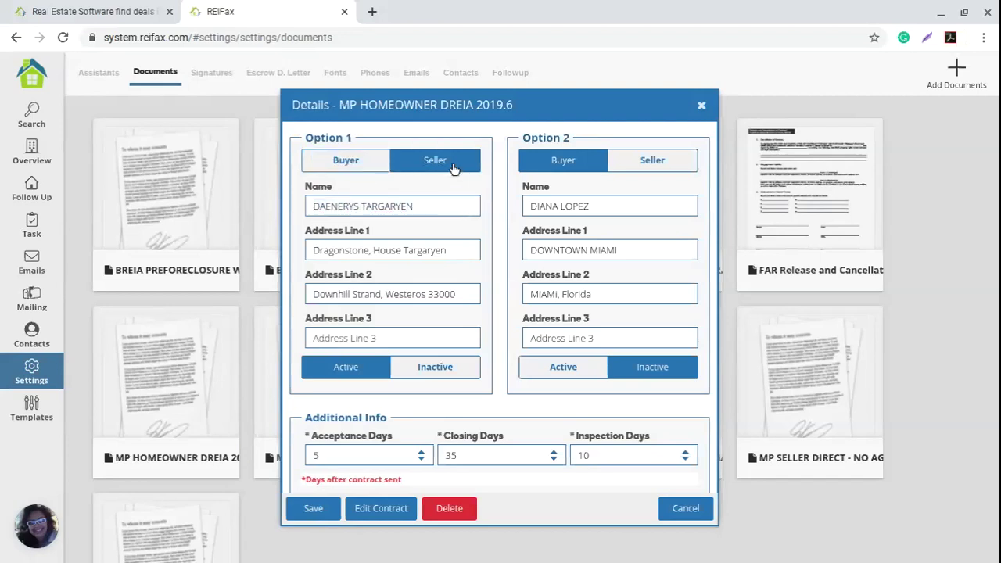
click(344, 166)
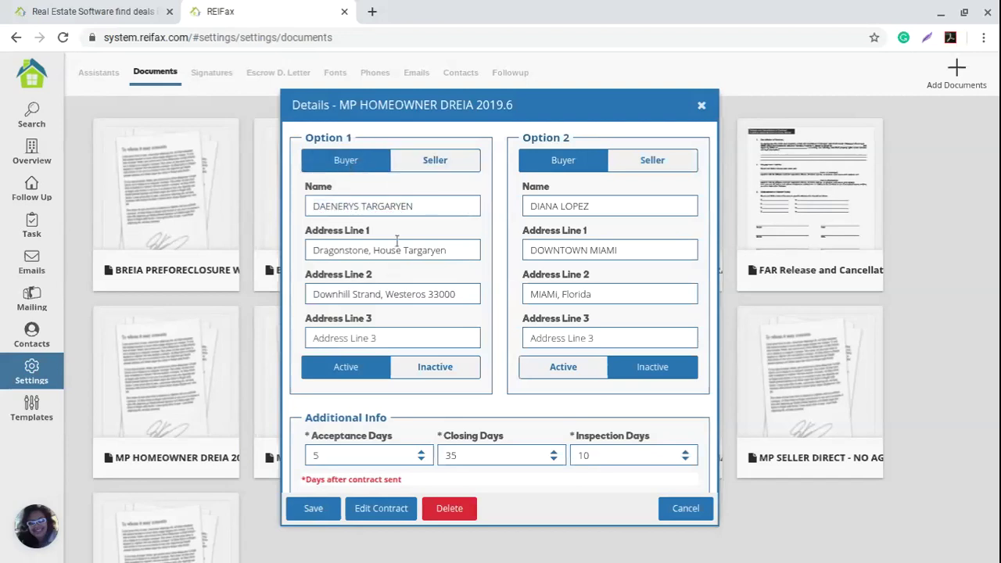
drag(424, 207, 279, 206)
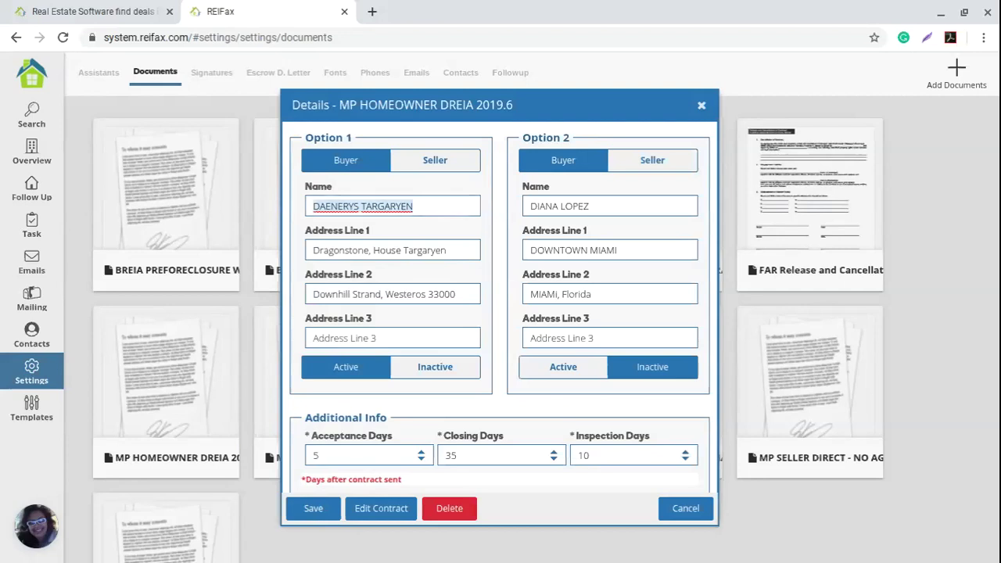
text(REI )
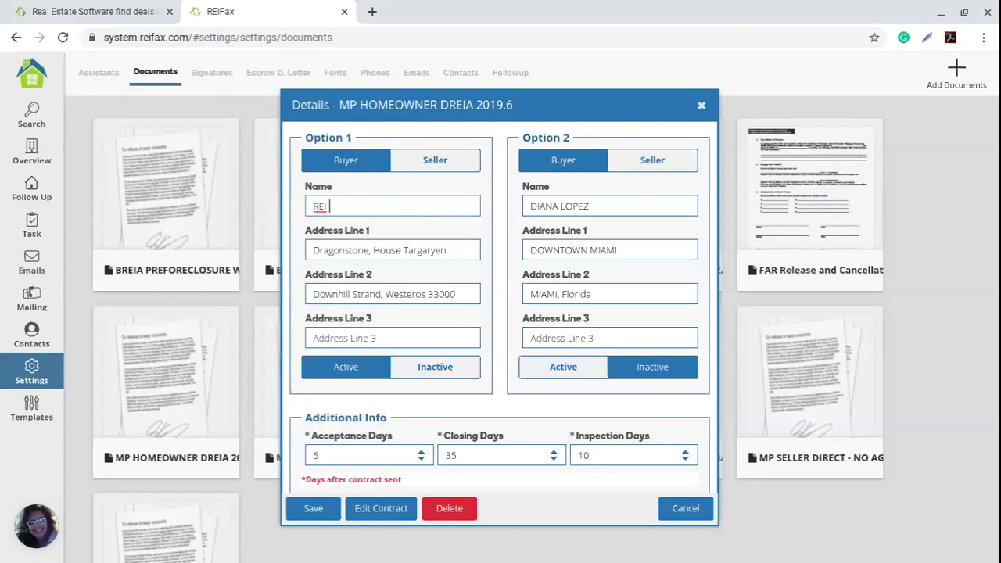
text(Froperty Fax, LLC)
key(ctrl+a)
Step: Set Option 1's Address Line 1 to Miami and Address Line 2 to FL 33124
click(463, 251)
key(ctrl+a)
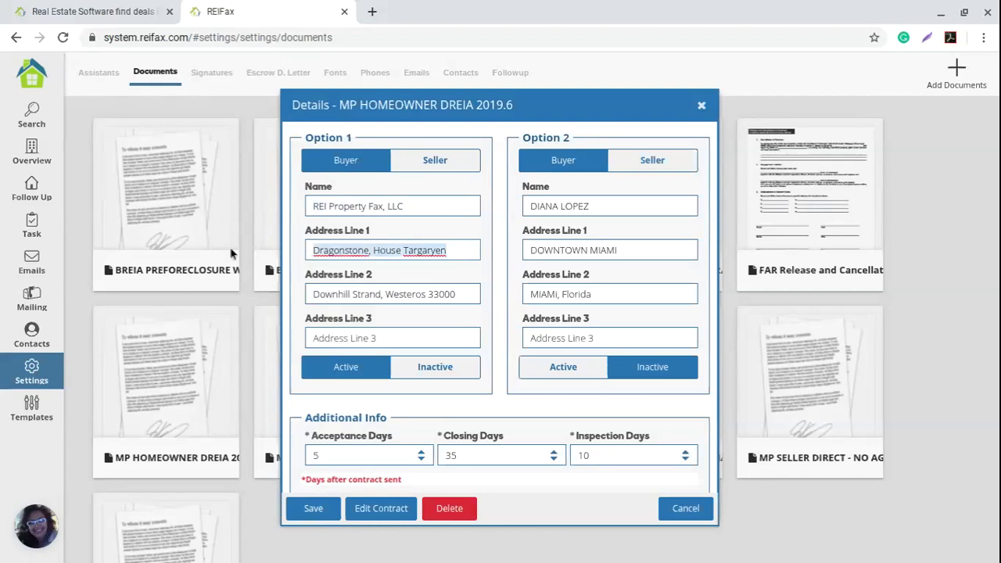
text(Mi)
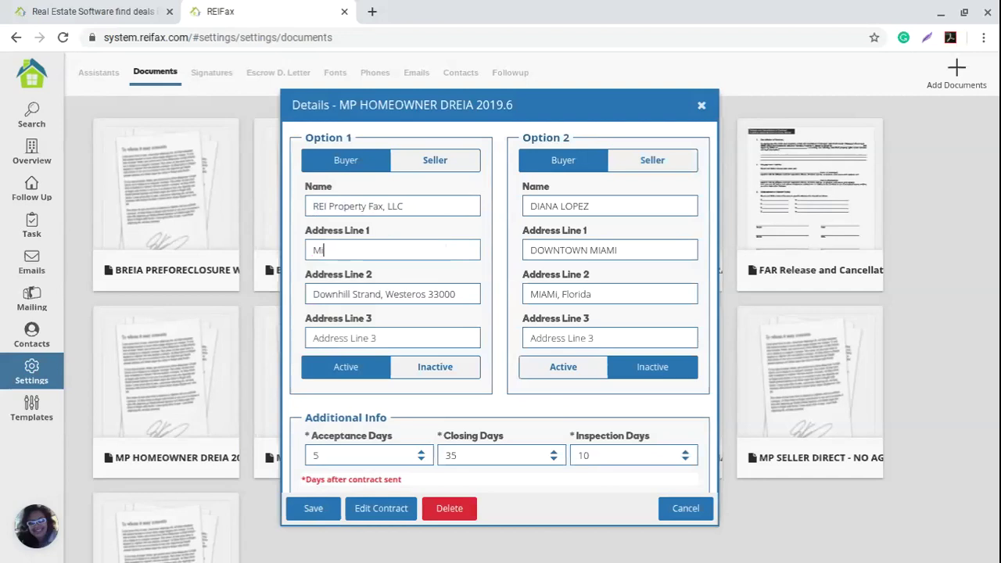
text(ami)
click(449, 299)
key(ctrl+a)
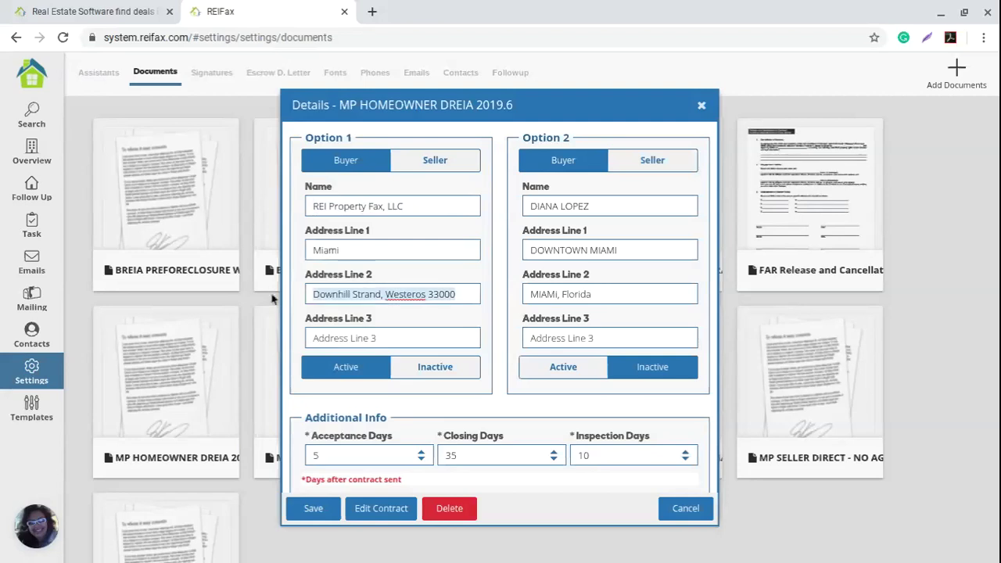
text(FL33)
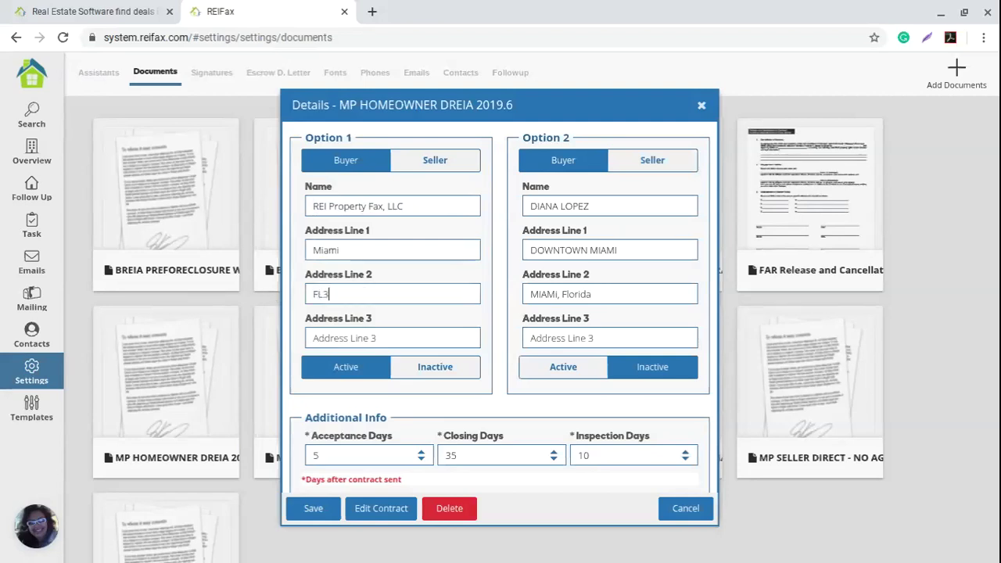
key(BackSpace)
key(BackSpace)
text(33124)
Step: Change the template's Inspection Days from 10 to 15
scroll(401, 411, down, 2)
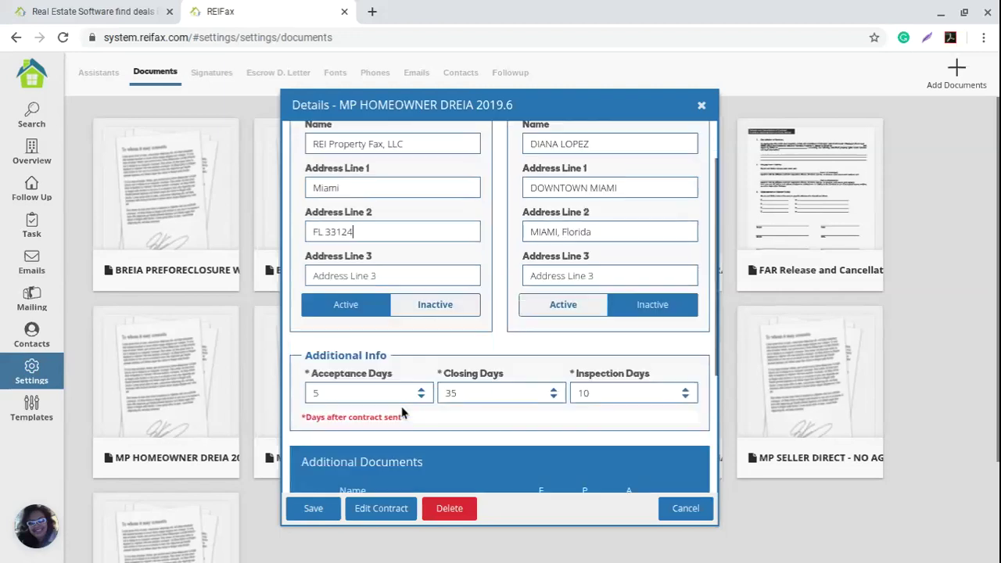
scroll(402, 412, down, 1)
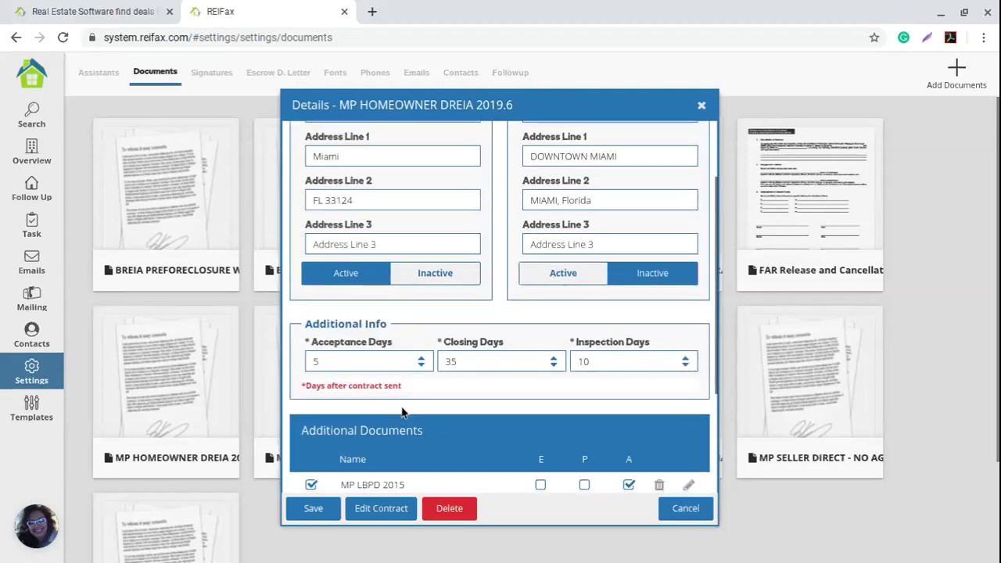
scroll(402, 412, down, 5)
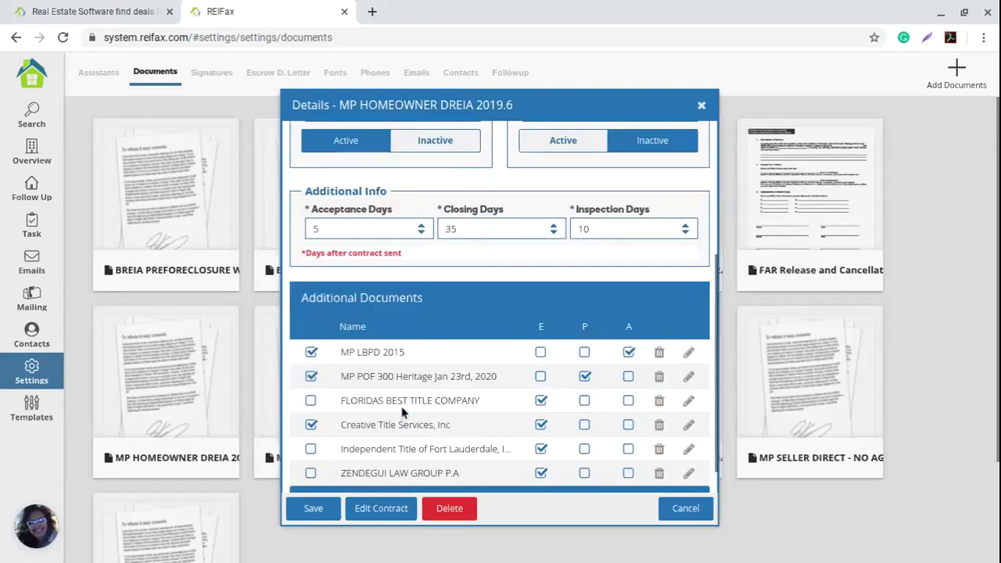
drag(387, 159, 307, 156)
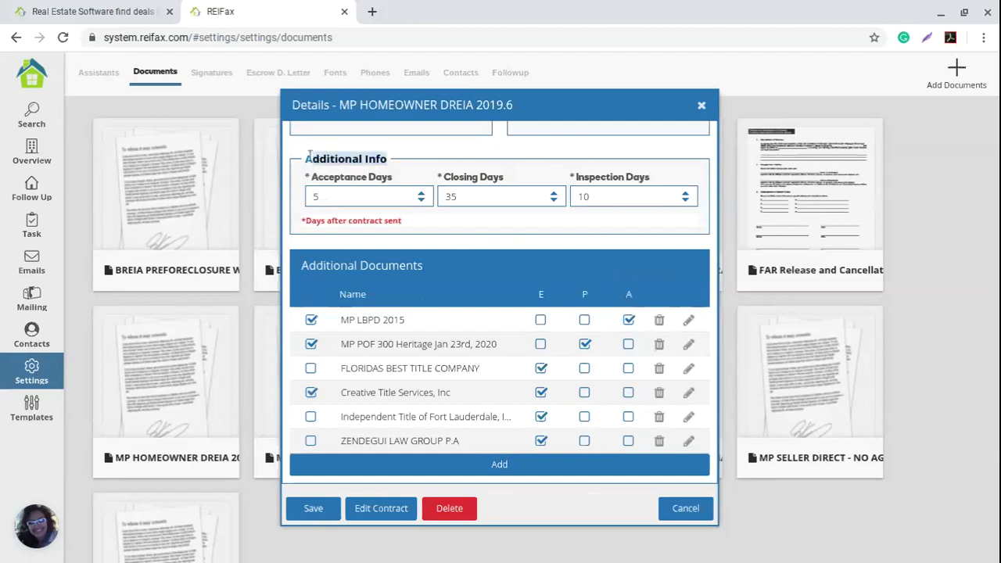
click(340, 197)
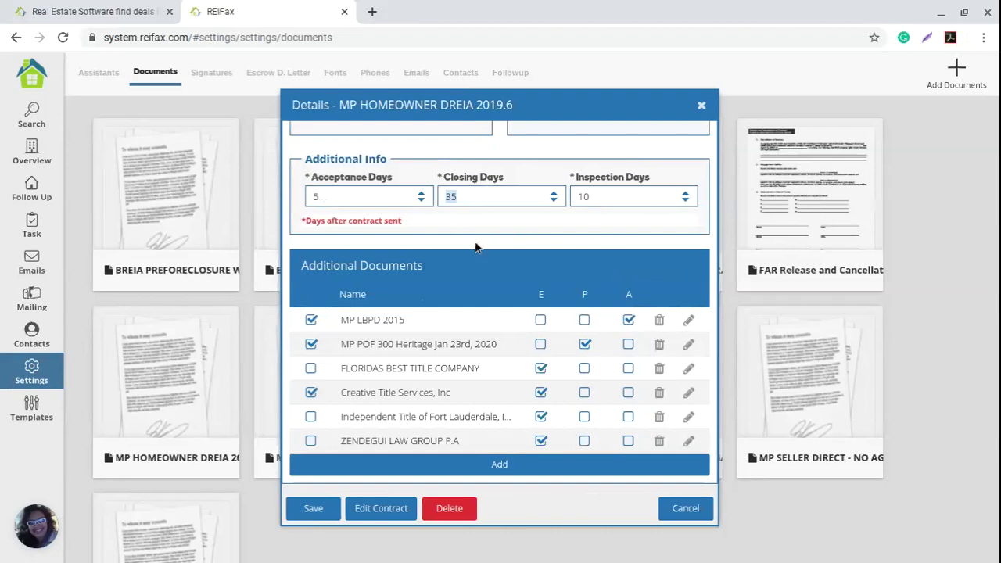
drag(609, 204, 536, 217)
text(115)
key(BackSpace)
key(BackSpace)
key(BackSpace)
text(05)
key(BackSpace)
key(BackSpace)
text(15)
Step: Attach only MP LBPD 2015 and MP POF 300 Heritage Jan 23rd, 2020, then save the template
click(311, 320)
click(310, 344)
click(310, 393)
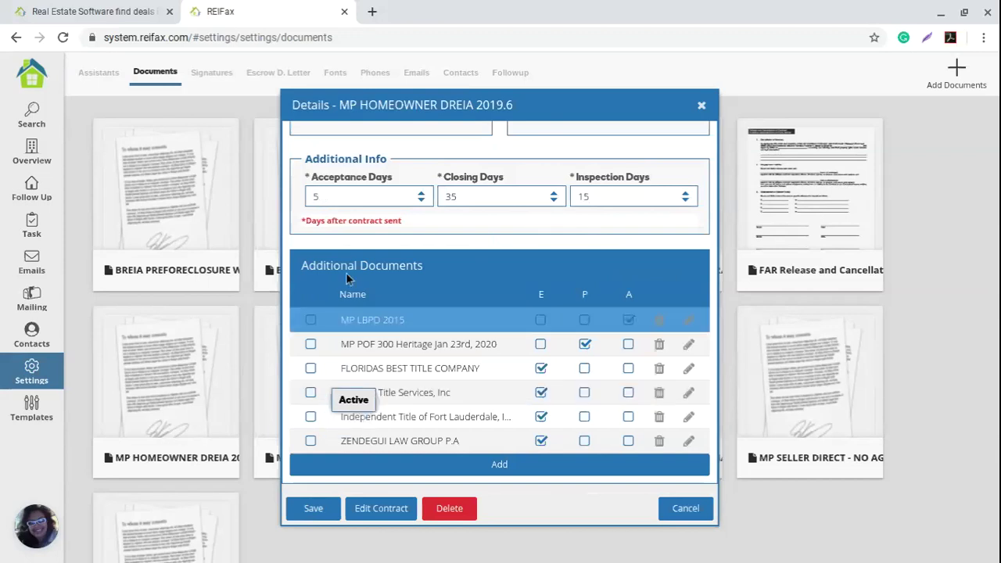
click(311, 321)
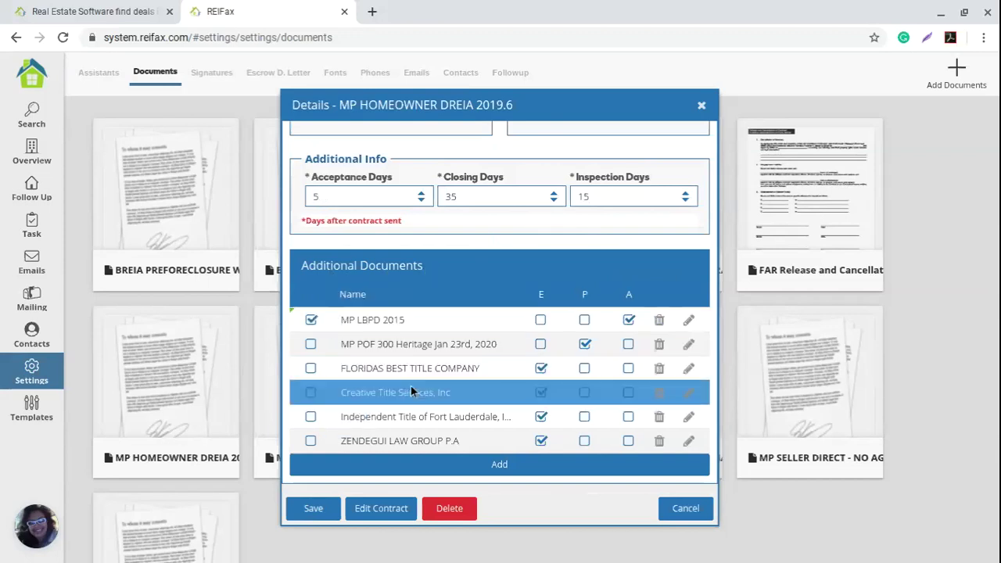
click(311, 344)
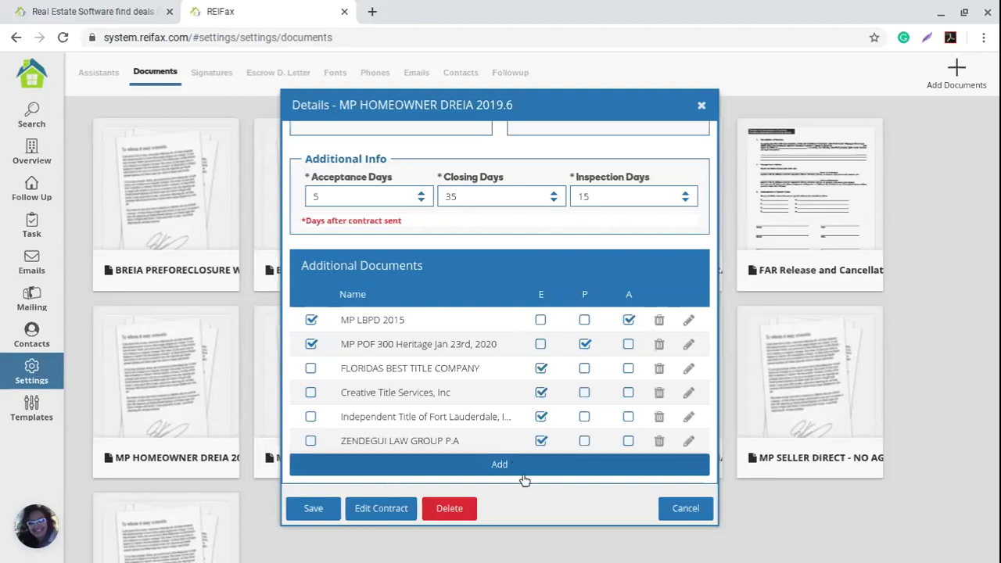
click(310, 509)
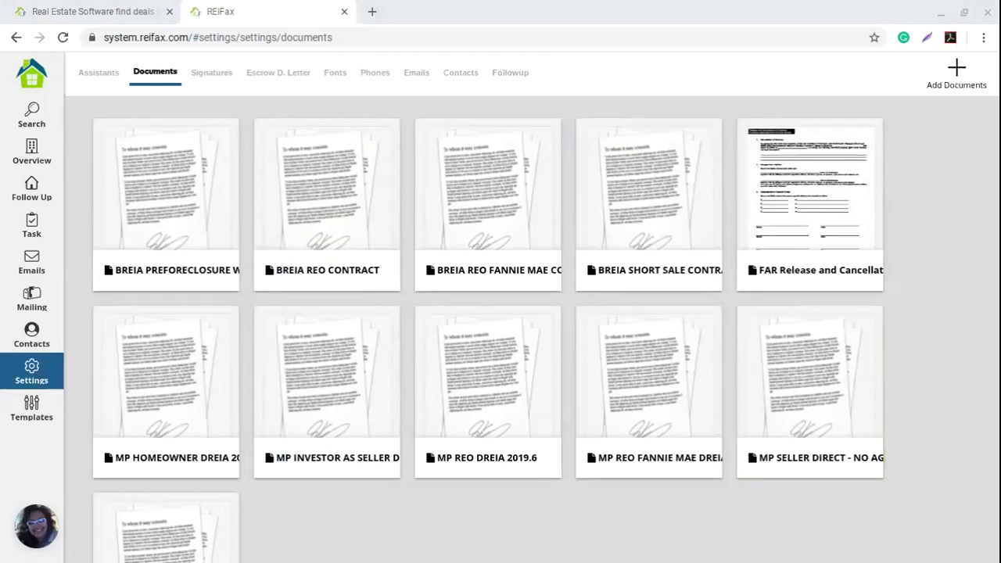
Step: Switch to the reifax.com home page tab and display the Resources menu
click(86, 13)
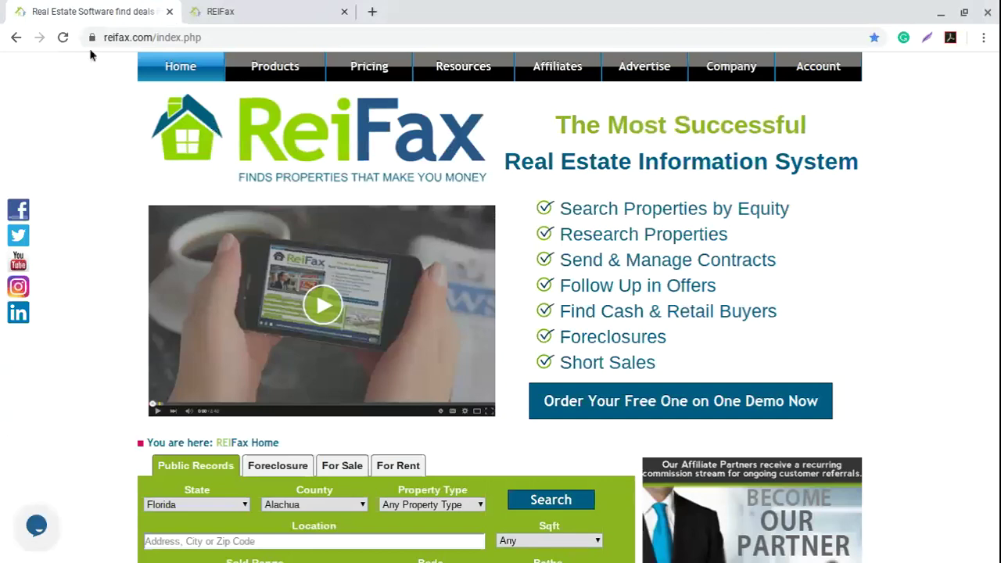
mouse_move(469, 71)
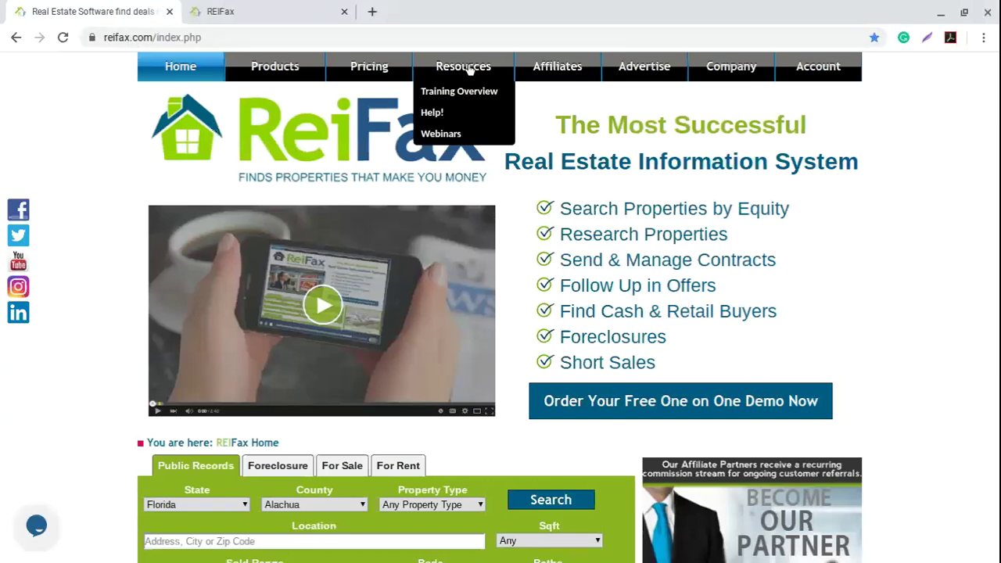